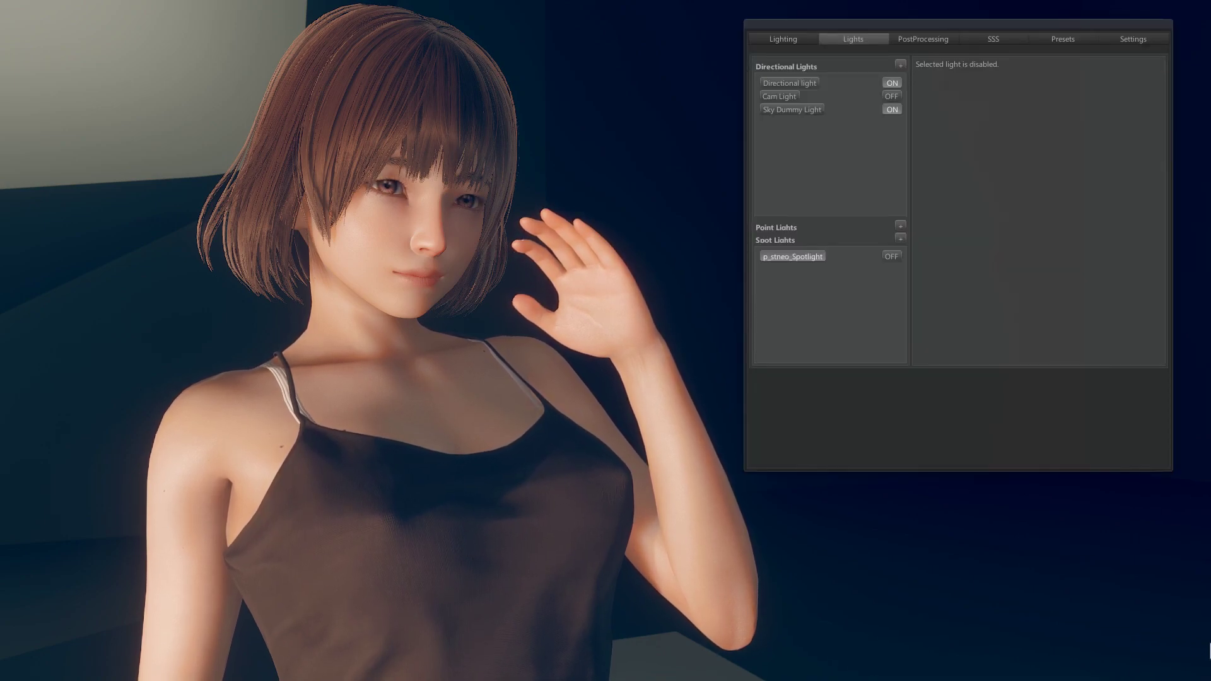
- Toggle the main directional light and hand spotlight off and back on to compare the lighting
click(892, 82)
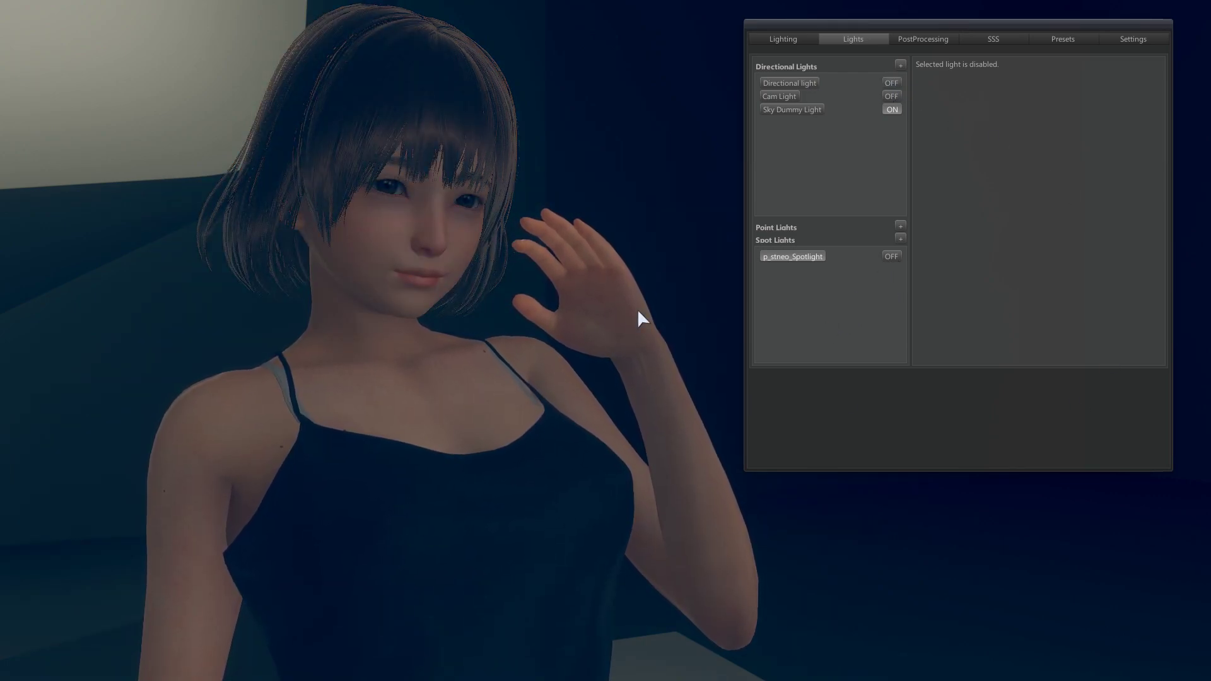
click(892, 257)
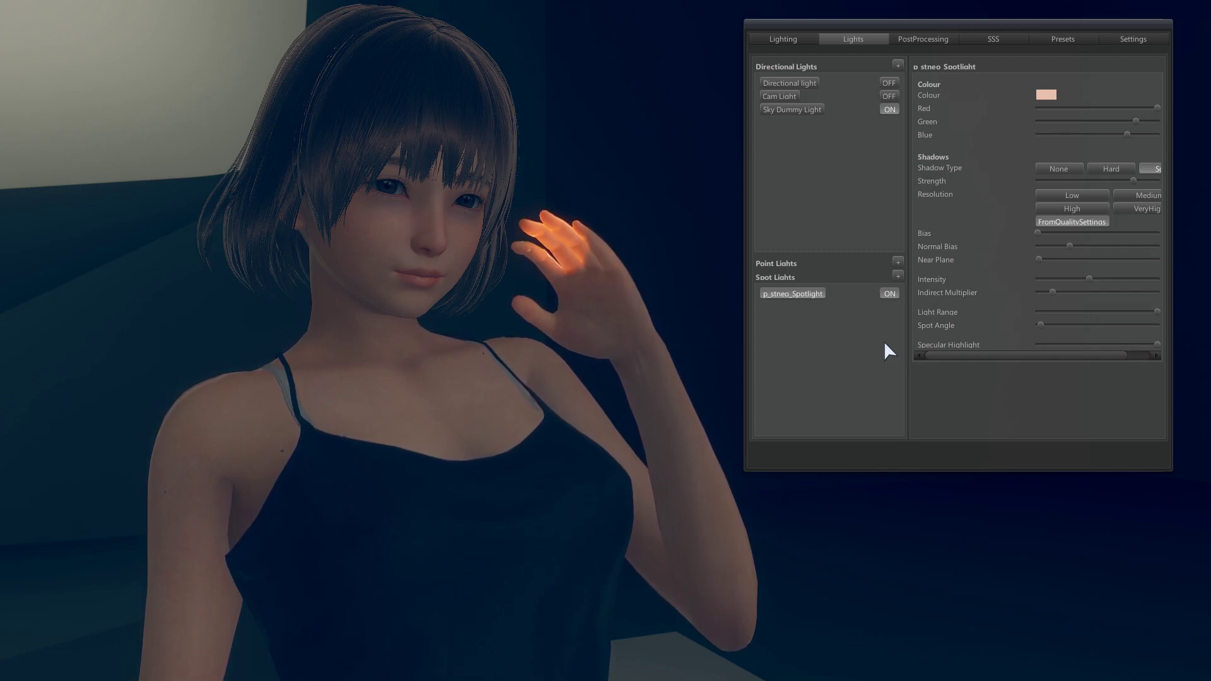
click(891, 294)
click(892, 83)
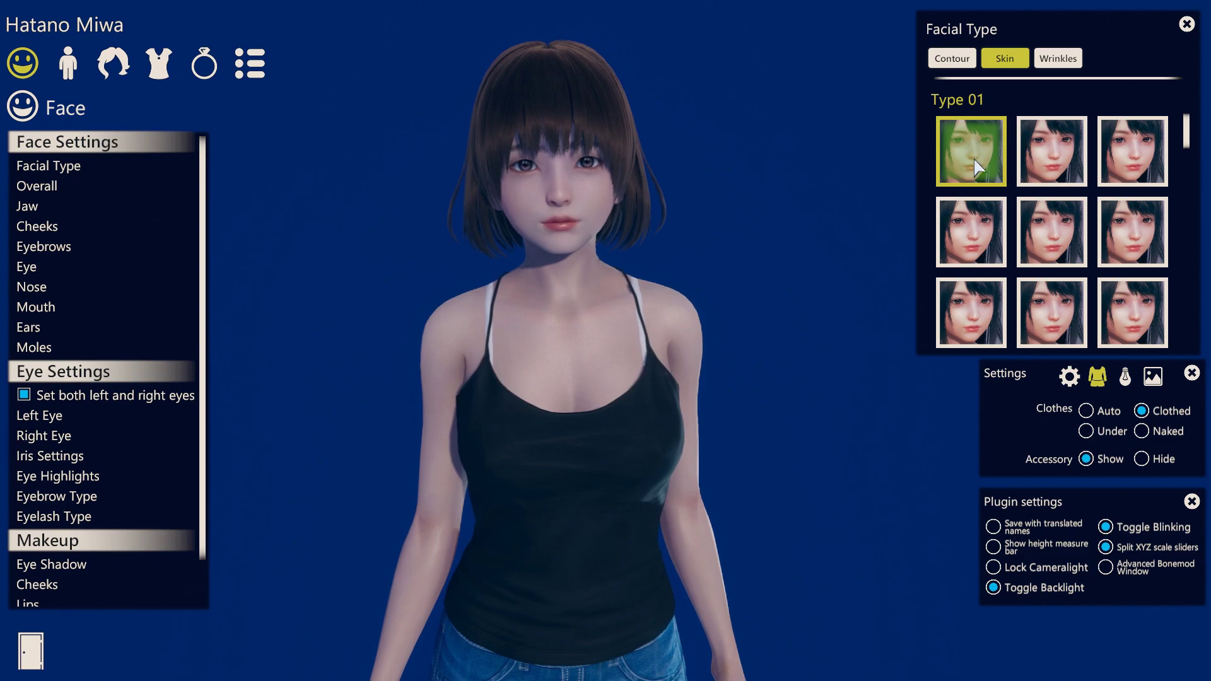
- Apply the [Hanmen] NXTG Type 1 face skin and switch to the Body skin settings
scroll(974, 169, down, 3)
scroll(974, 169, down, 5)
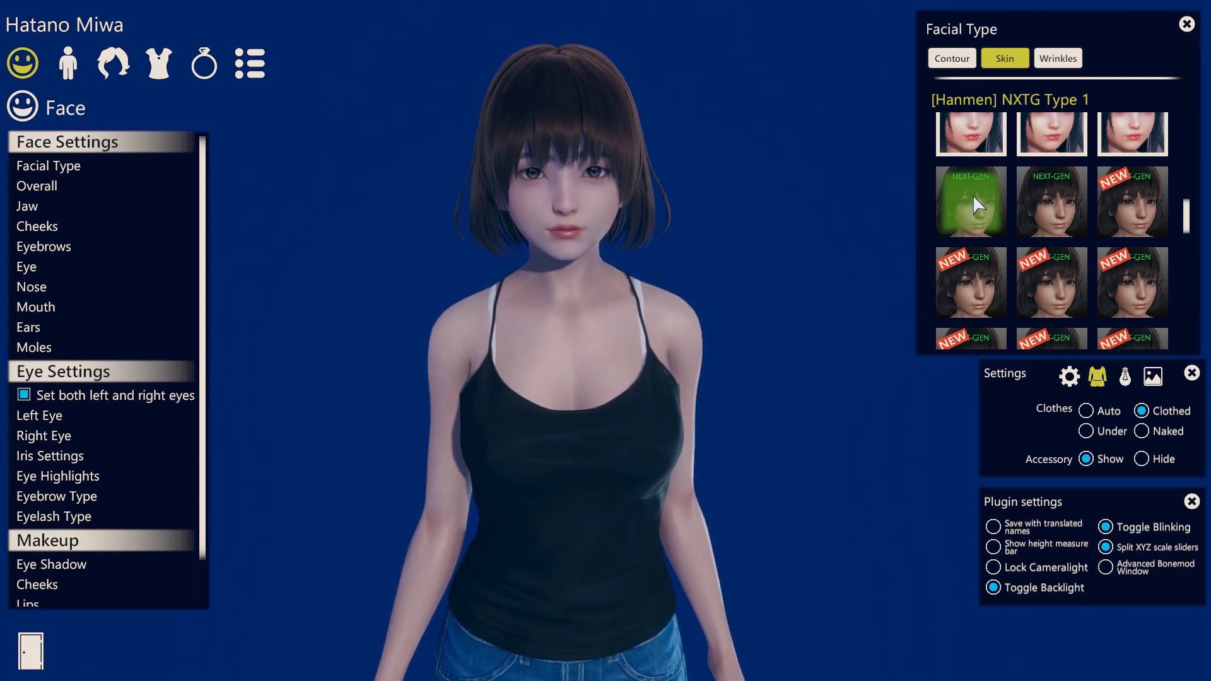
scroll(971, 198, up, 5)
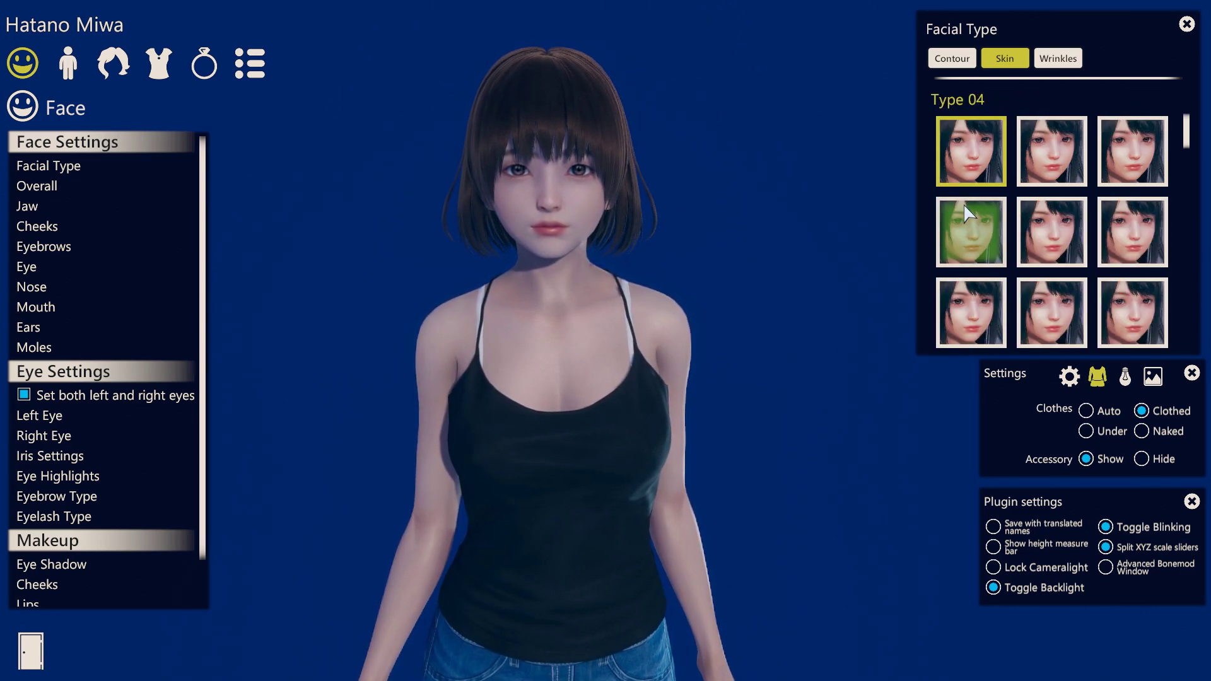
scroll(963, 203, up, 3)
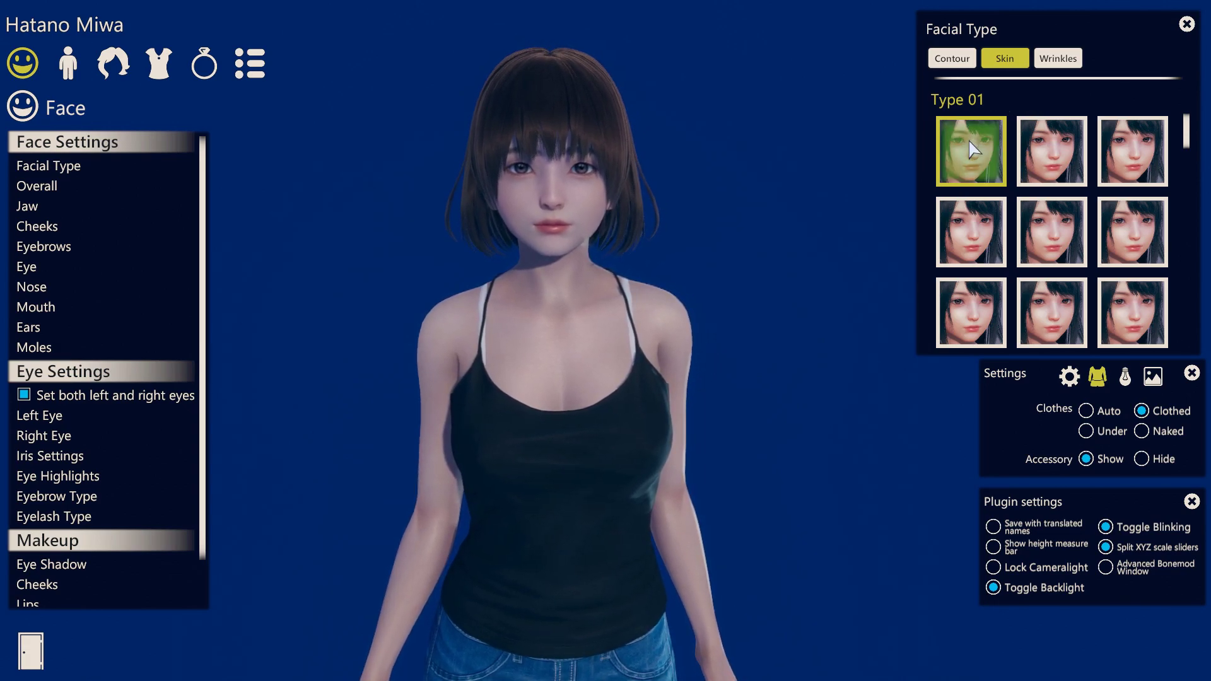
scroll(978, 165, down, 8)
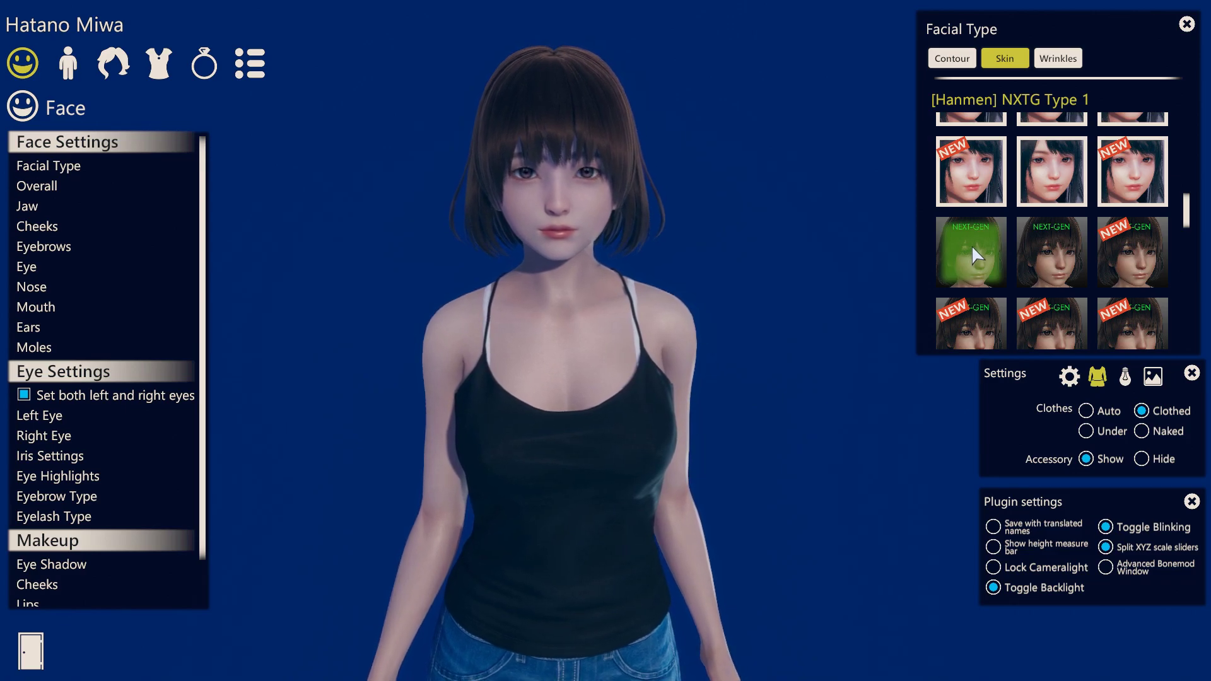
click(967, 242)
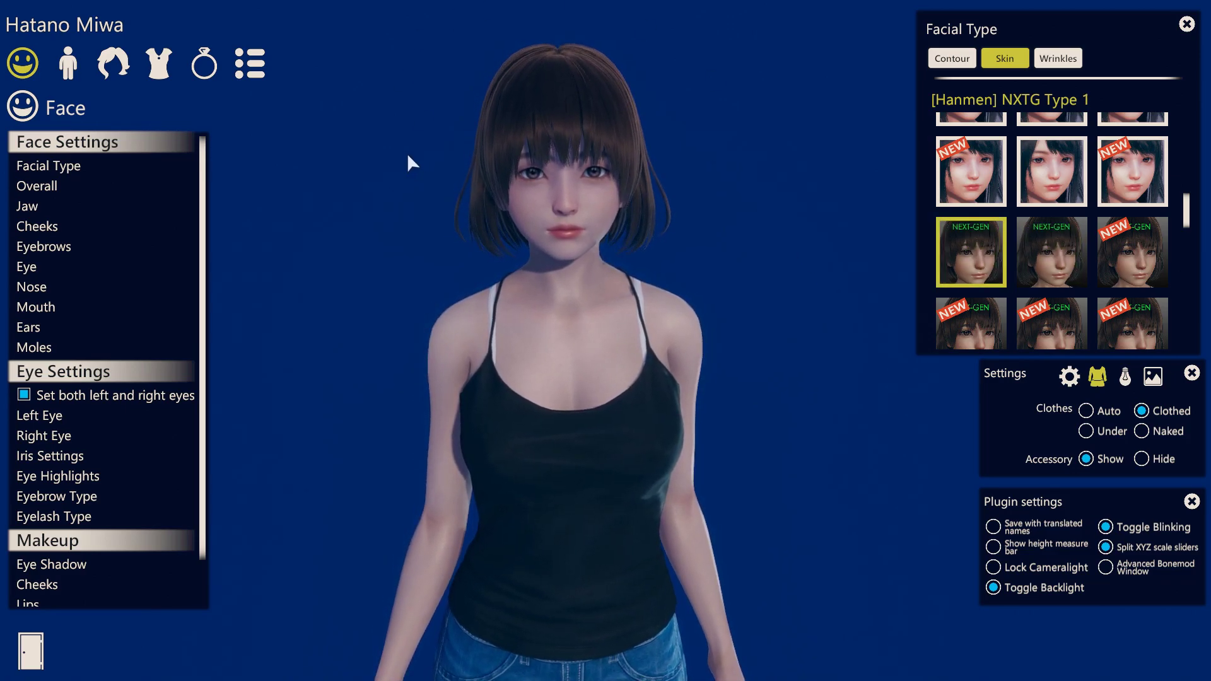
click(66, 65)
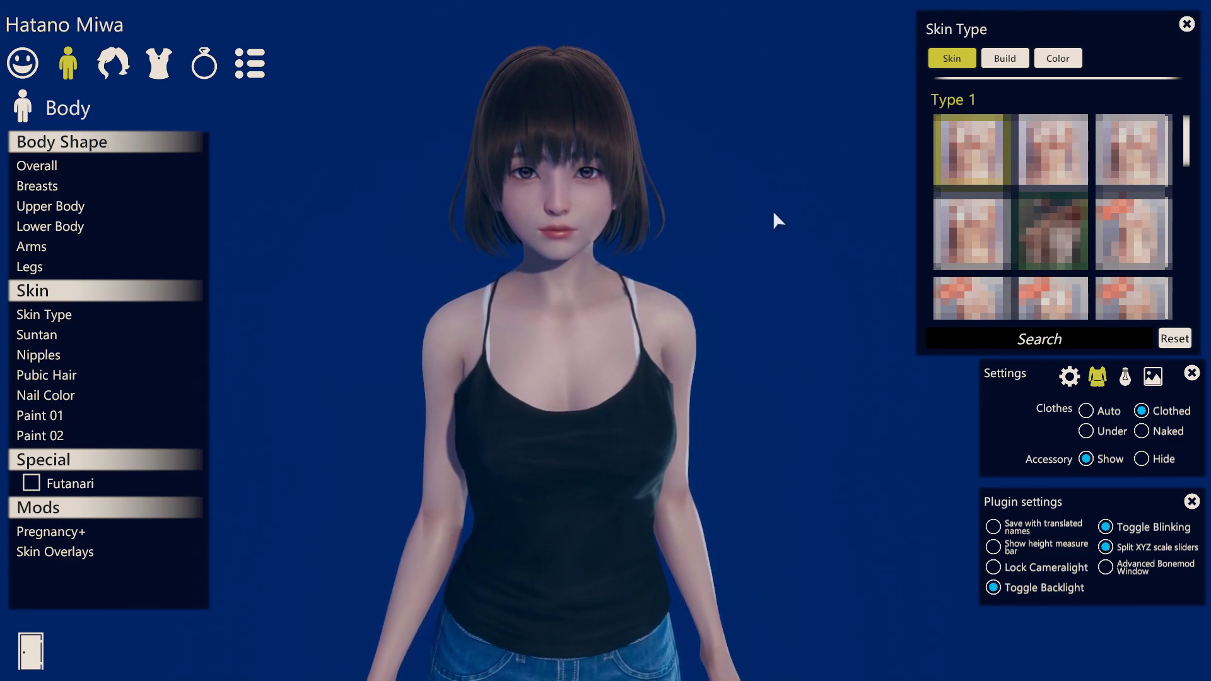
- Apply [Hanmen] NXTG Skin 01 to the body and choose a different skin Build texture
click(1052, 233)
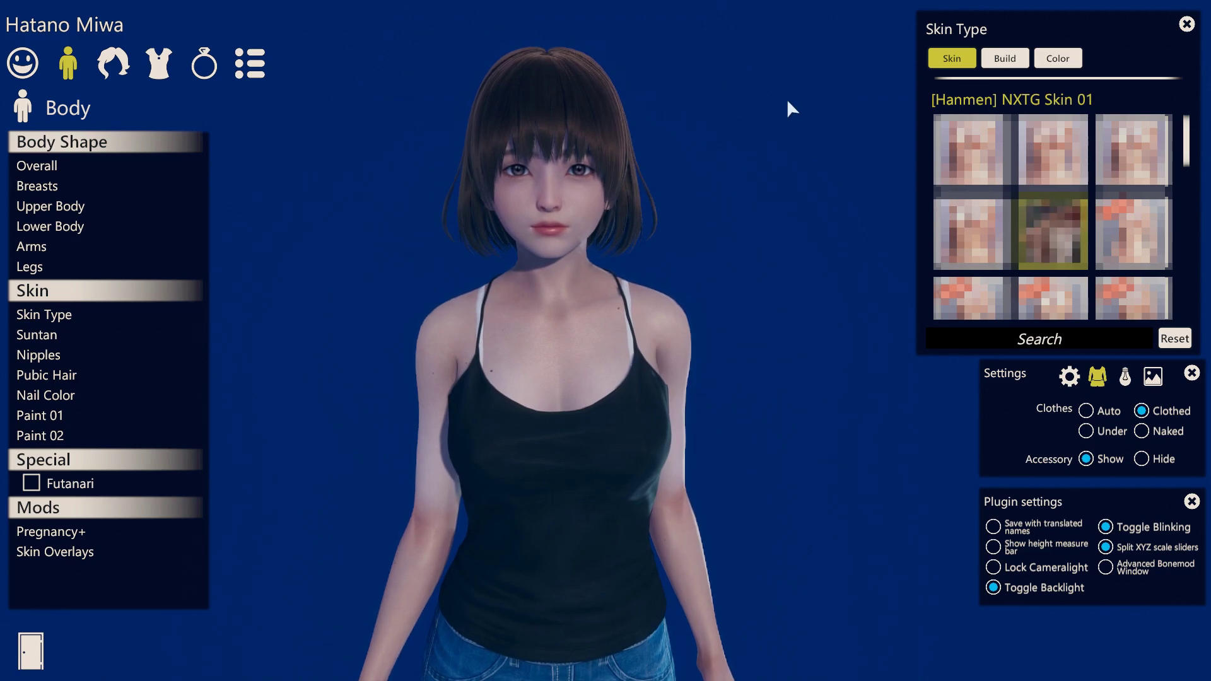
click(1005, 58)
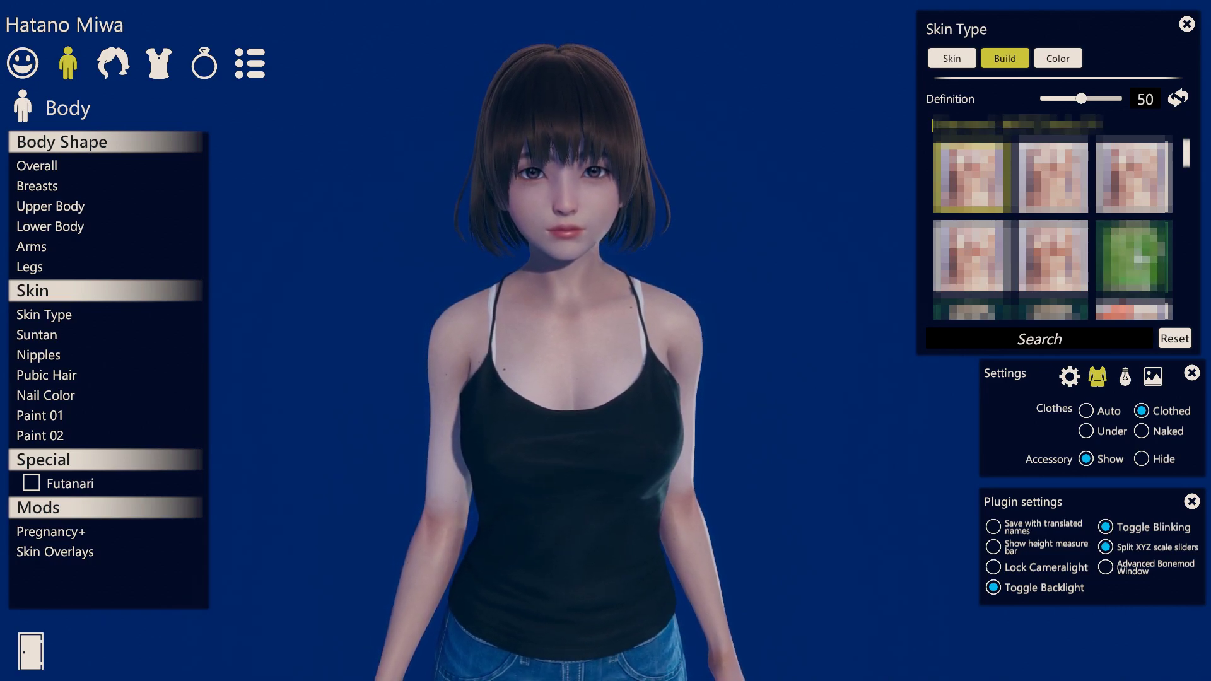
click(1133, 255)
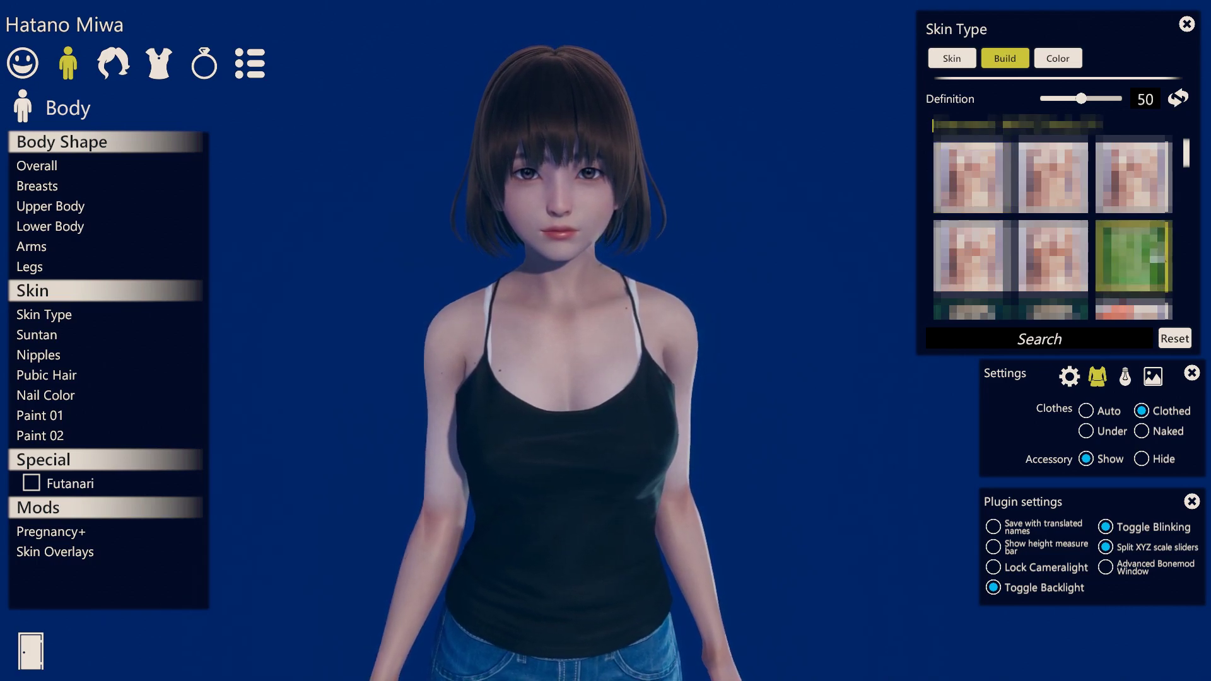
click(984, 312)
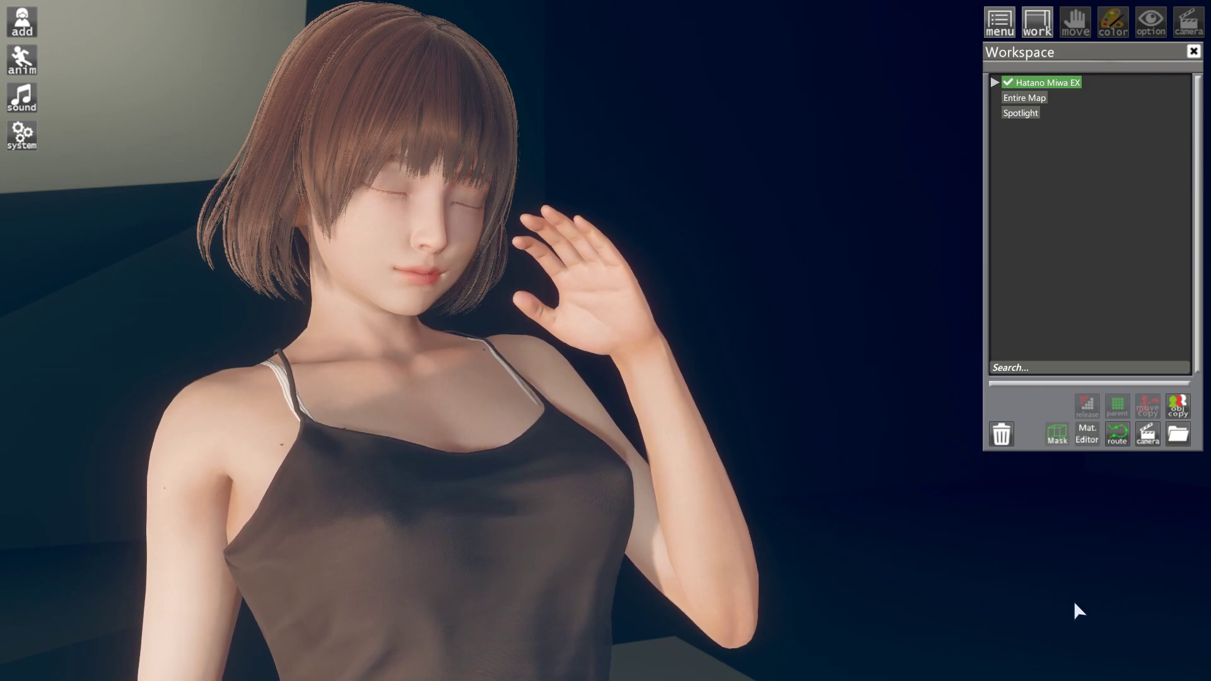
key(F5)
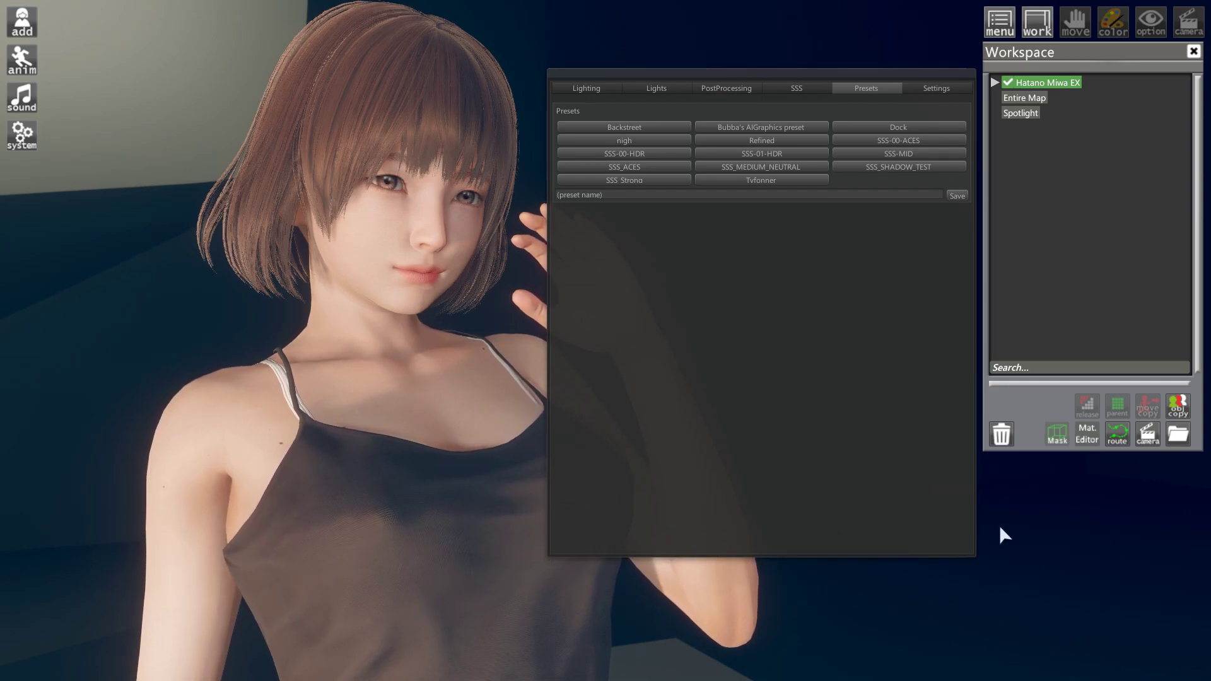
key(F5)
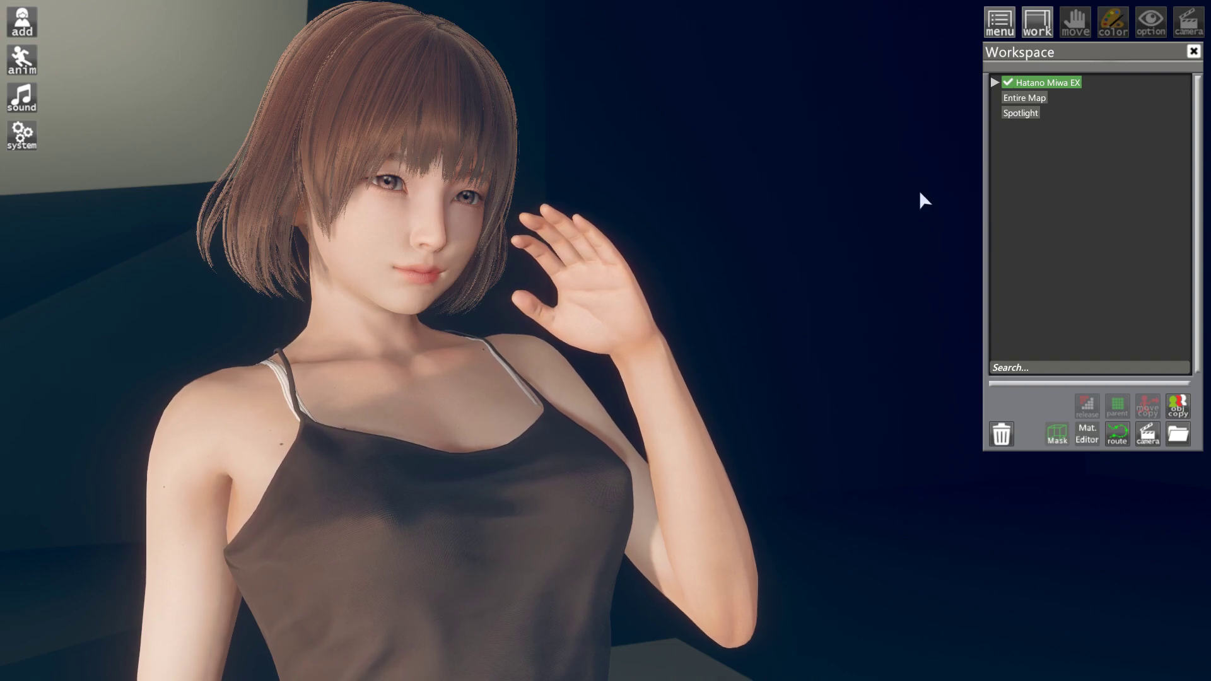
- Open the character's Material Editor and set cf_m_skin_head_02 to the Hanmen/Next-Gen Face shader
click(1070, 85)
click(1087, 440)
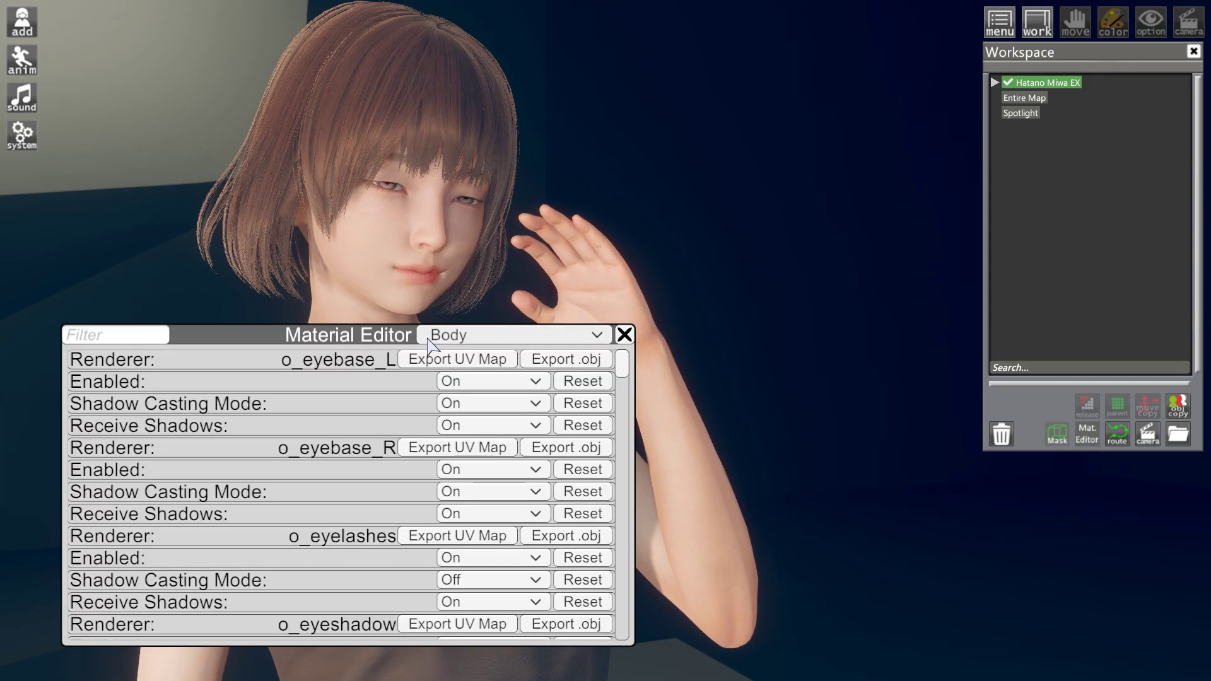
drag(396, 341, 743, 144)
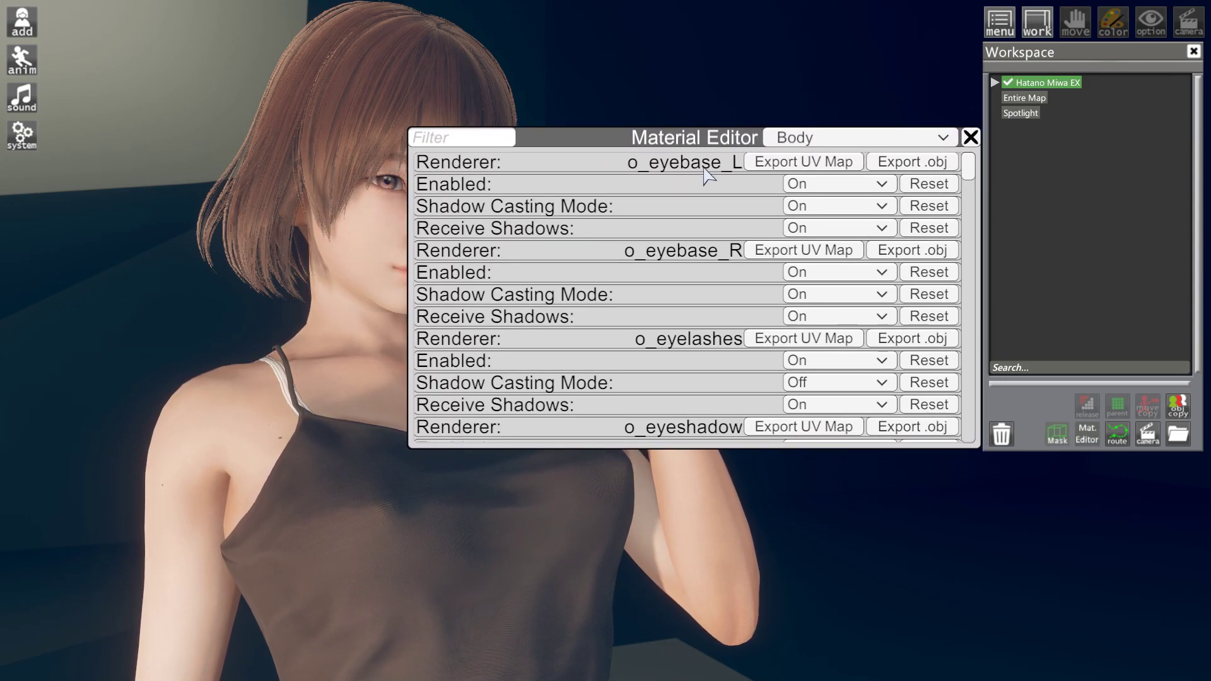
scroll(634, 218, down, 15)
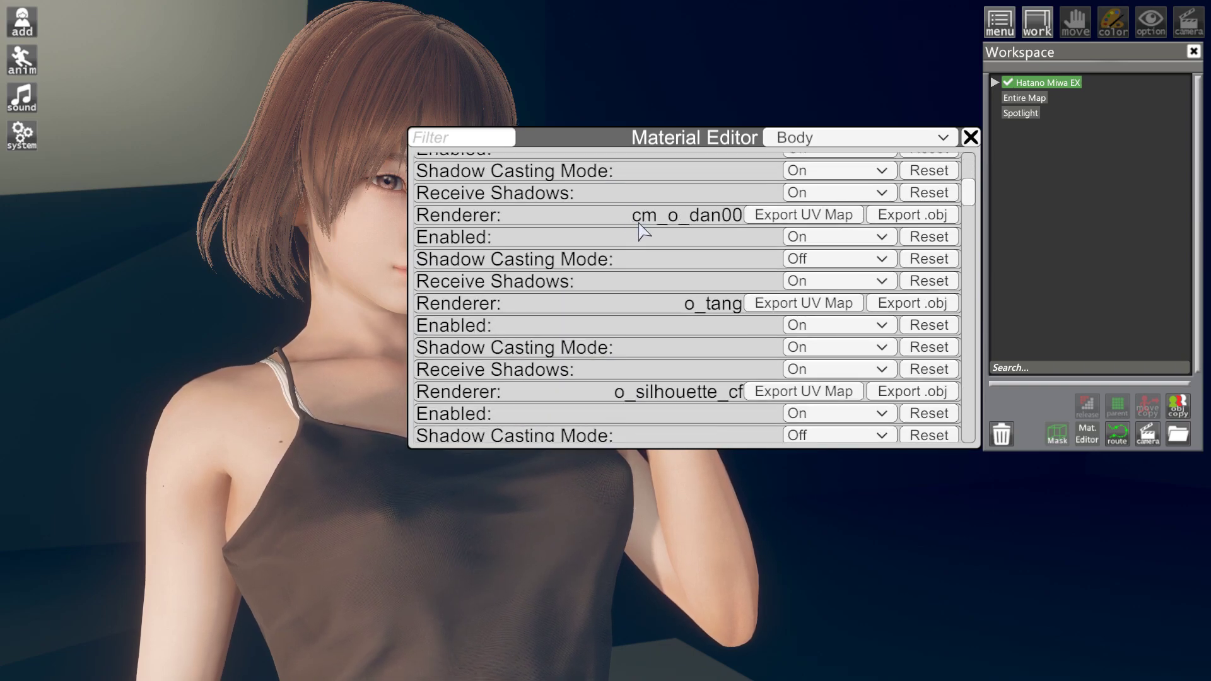
scroll(628, 230, down, 15)
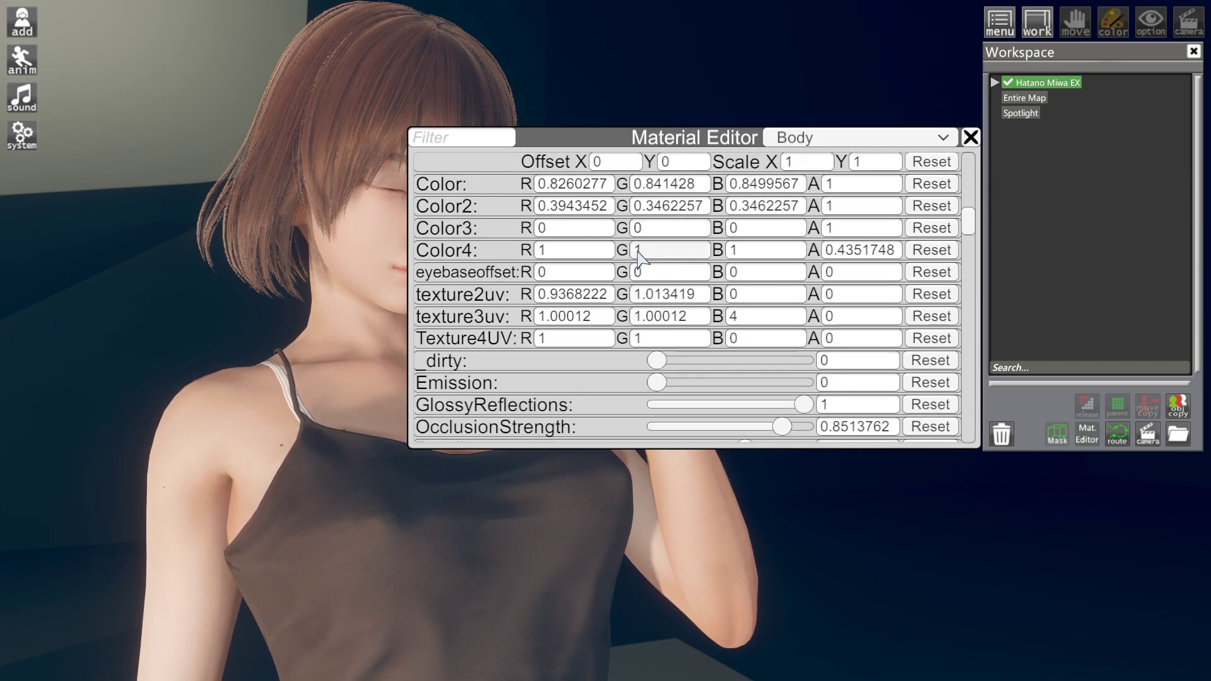
scroll(627, 258, down, 12)
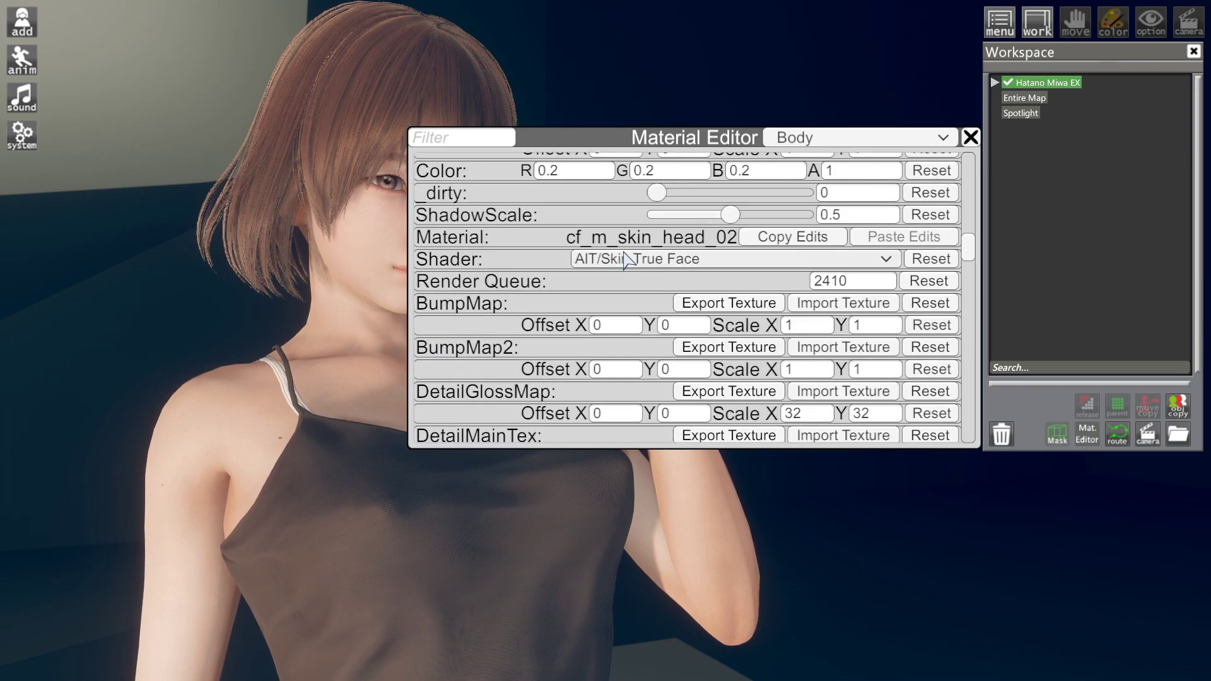
click(705, 264)
scroll(700, 315, down, 6)
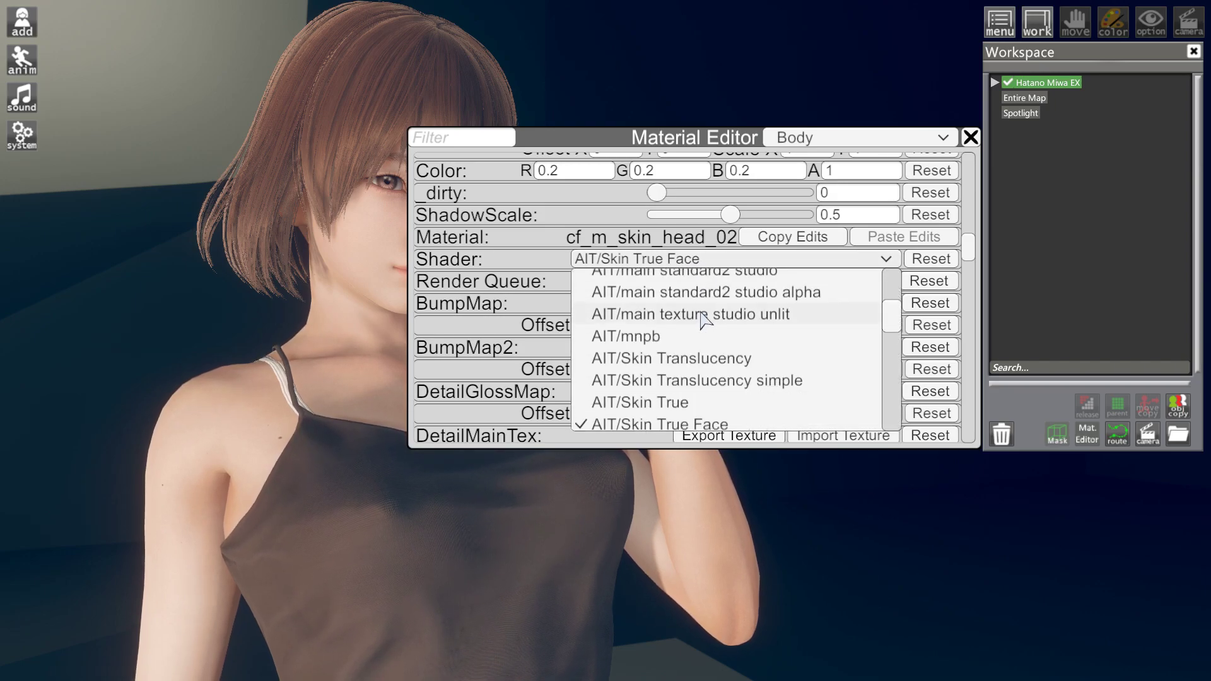
scroll(709, 314, down, 10)
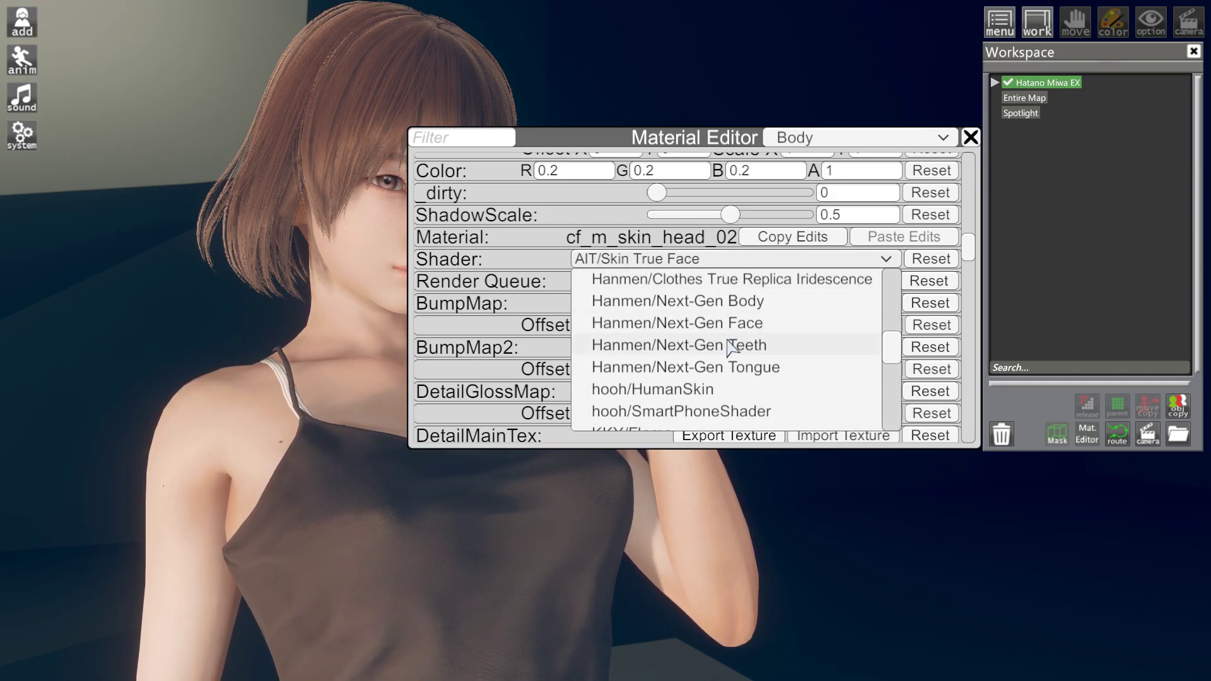
click(750, 323)
- Set cf_m_skin_body_00 to the Hanmen/Next-Gen Body shader
drag(725, 138, 726, 186)
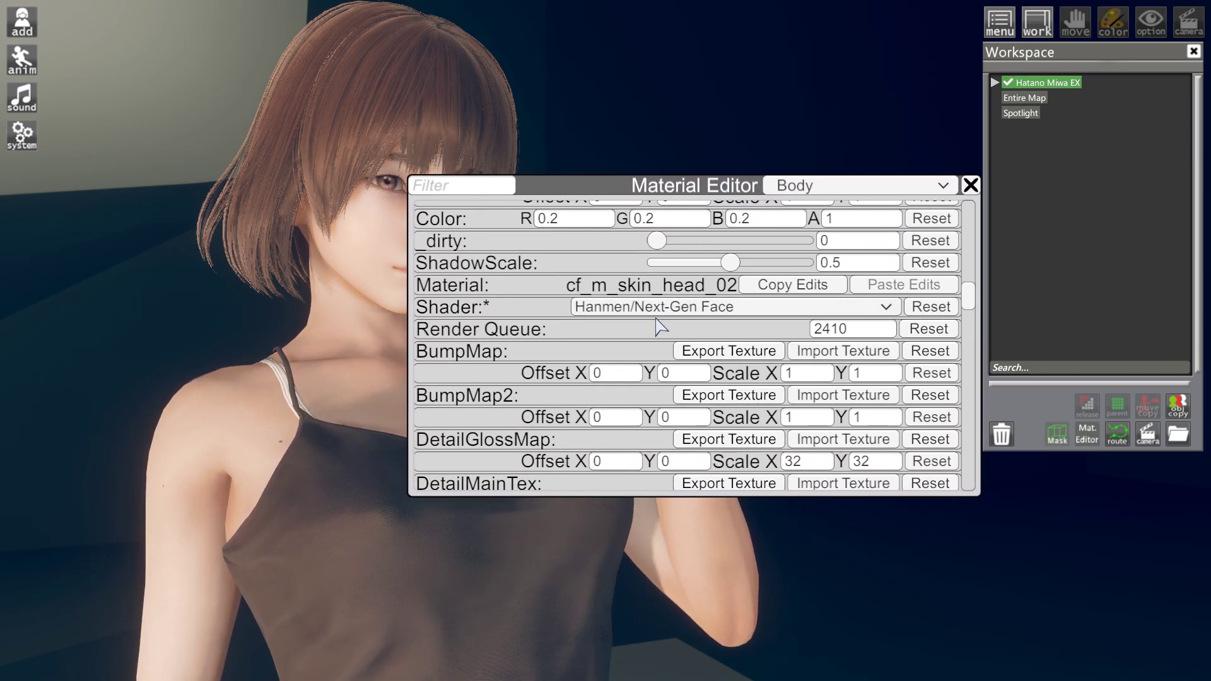
scroll(659, 327, down, 20)
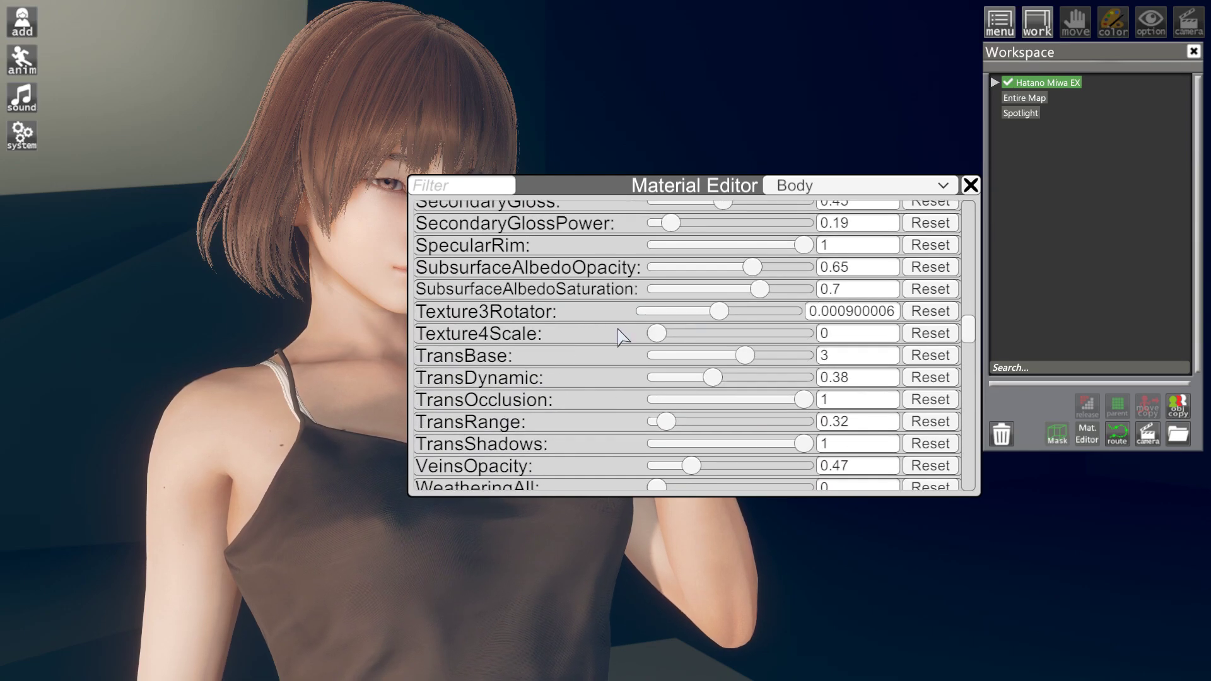
scroll(620, 338, down, 20)
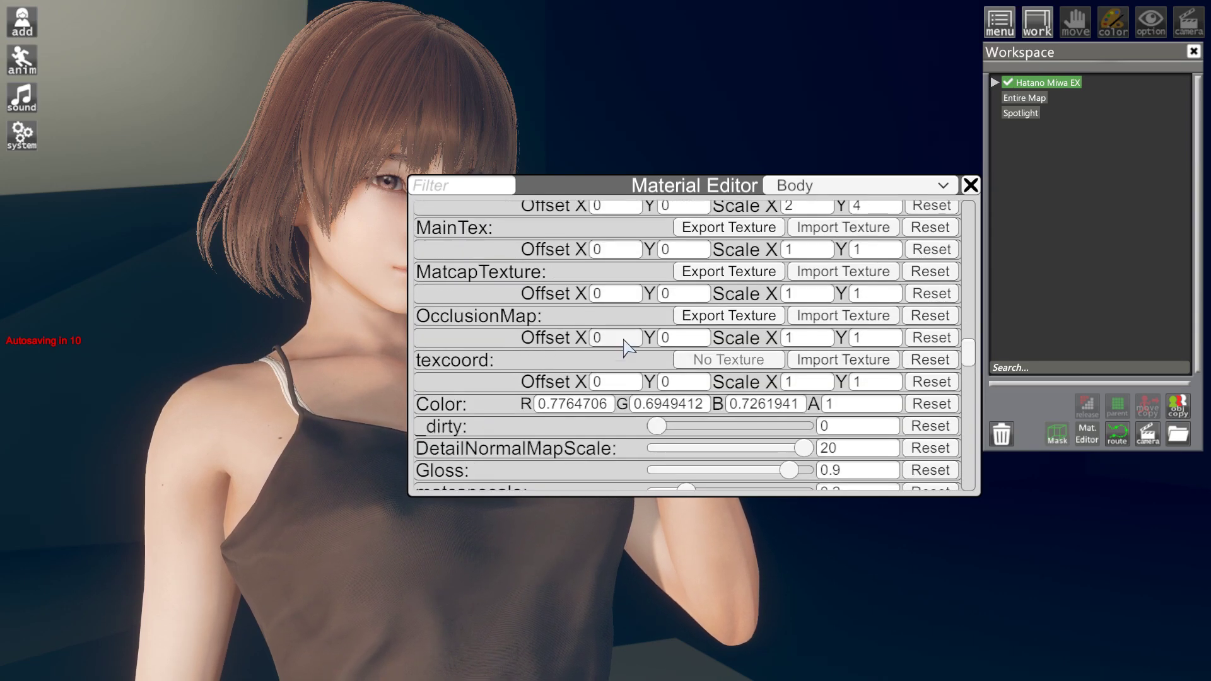
scroll(624, 347, down, 15)
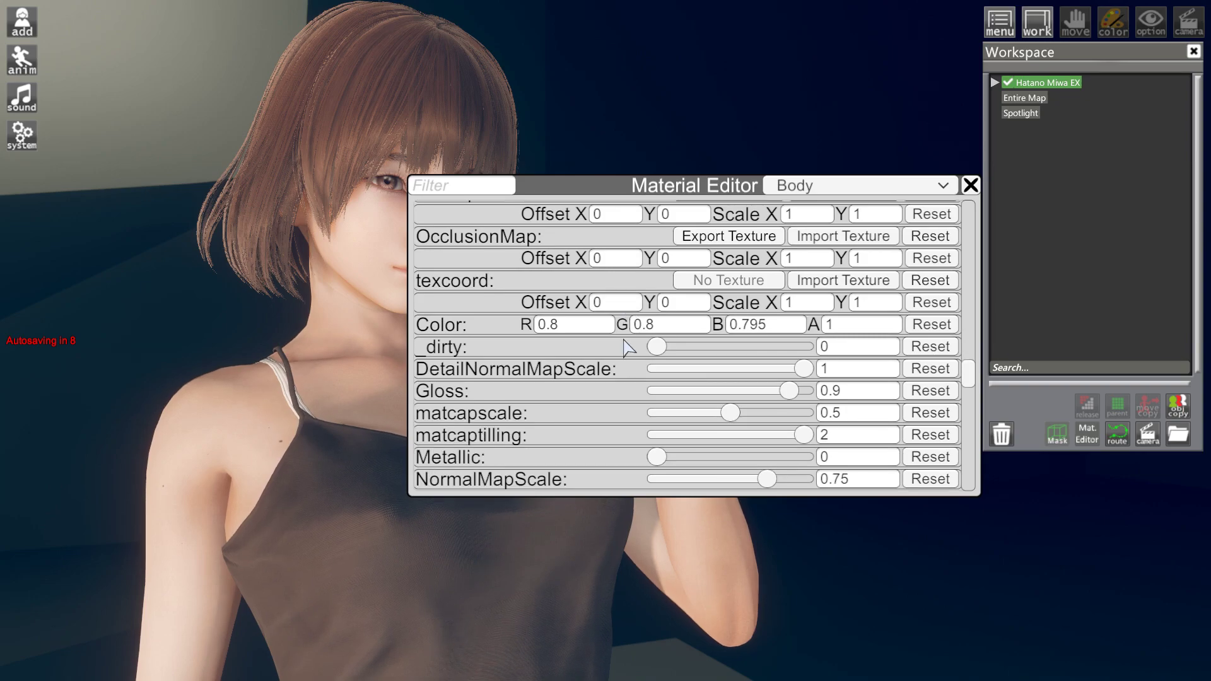
scroll(627, 347, down, 7)
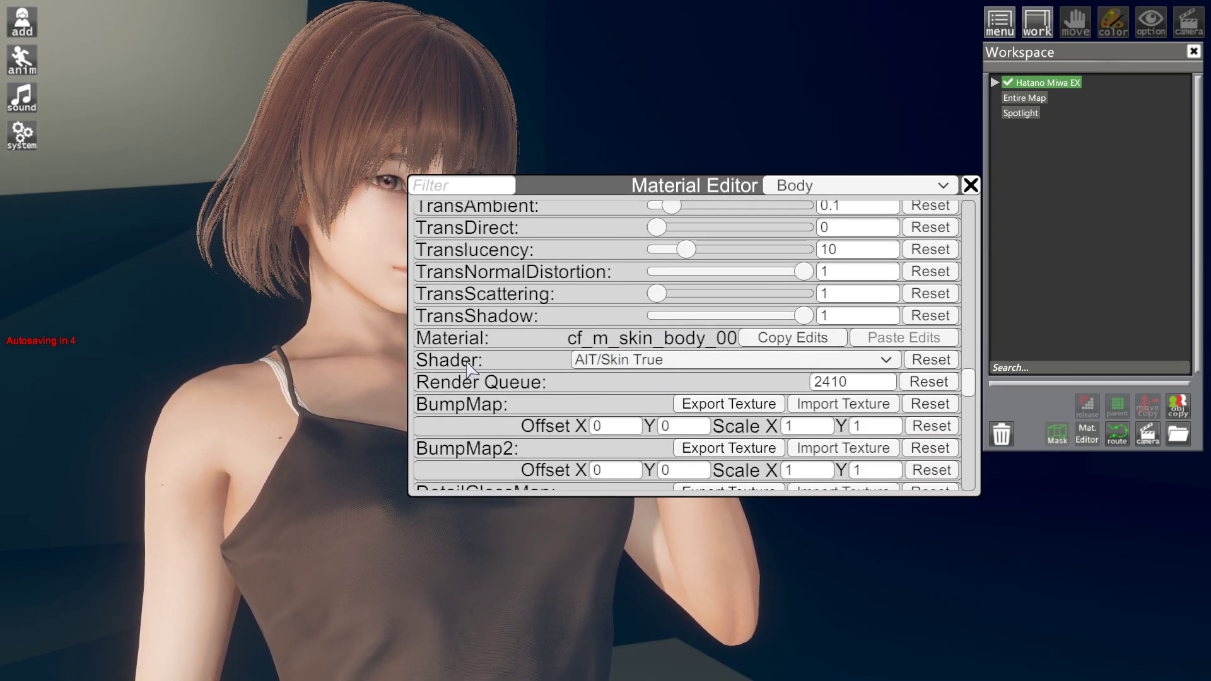
click(637, 362)
scroll(684, 410, down, 10)
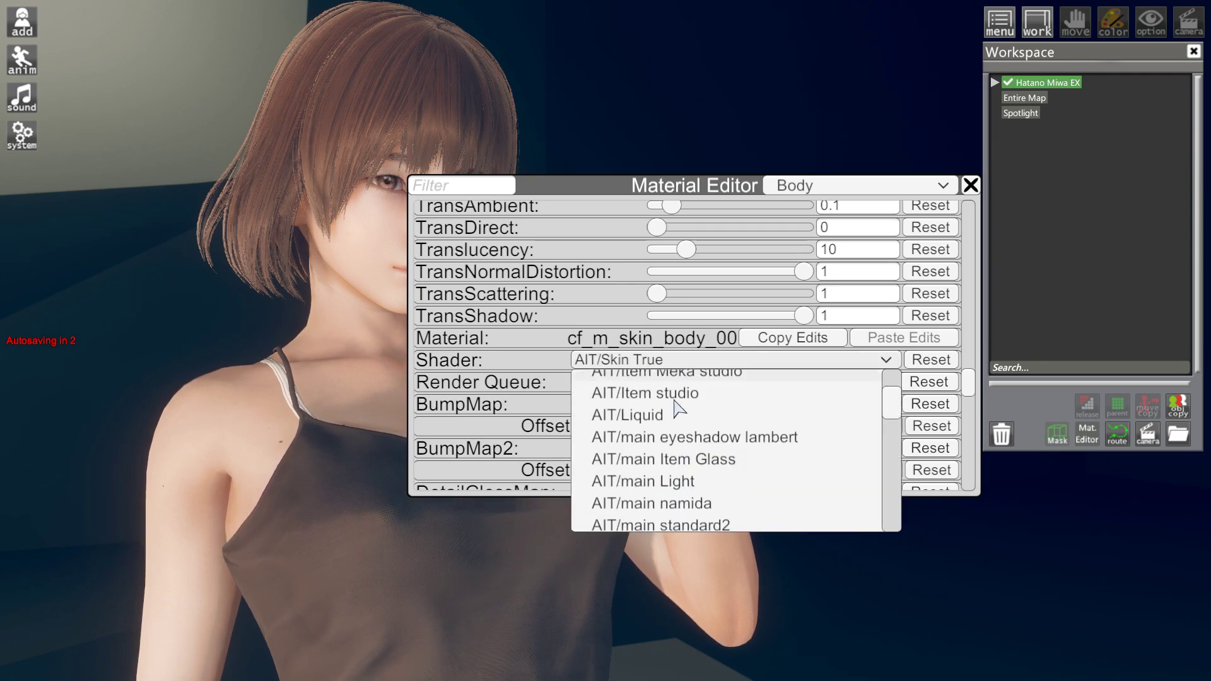
scroll(691, 416, down, 8)
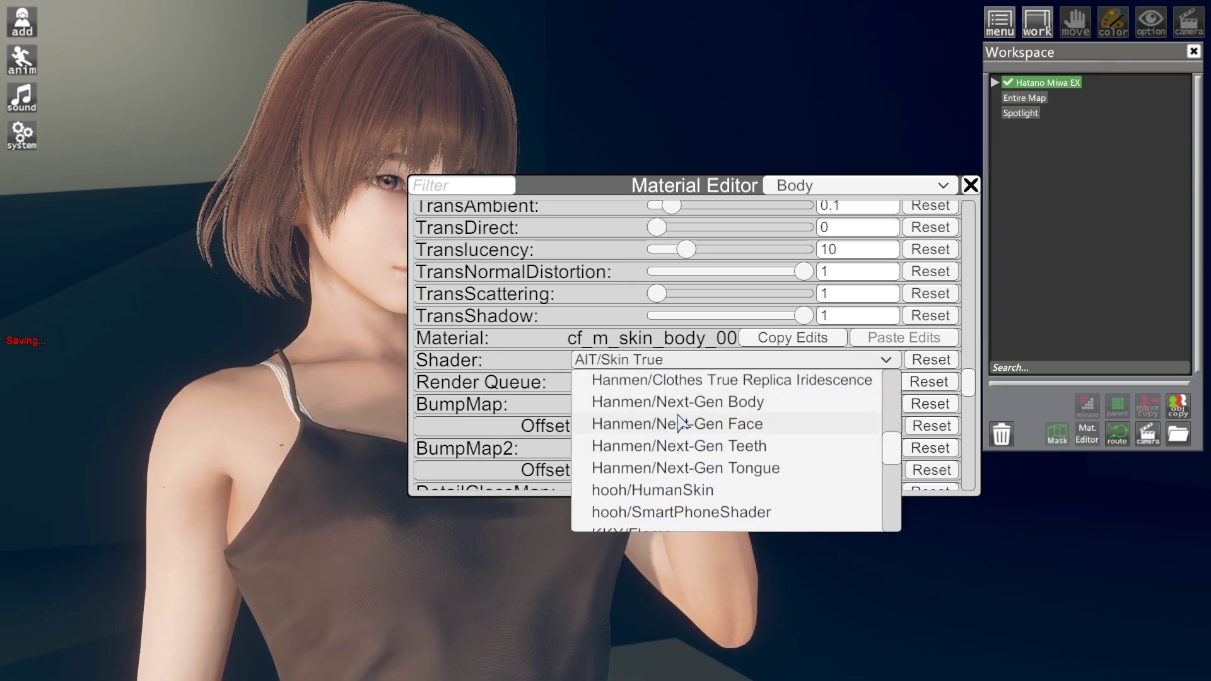
click(704, 406)
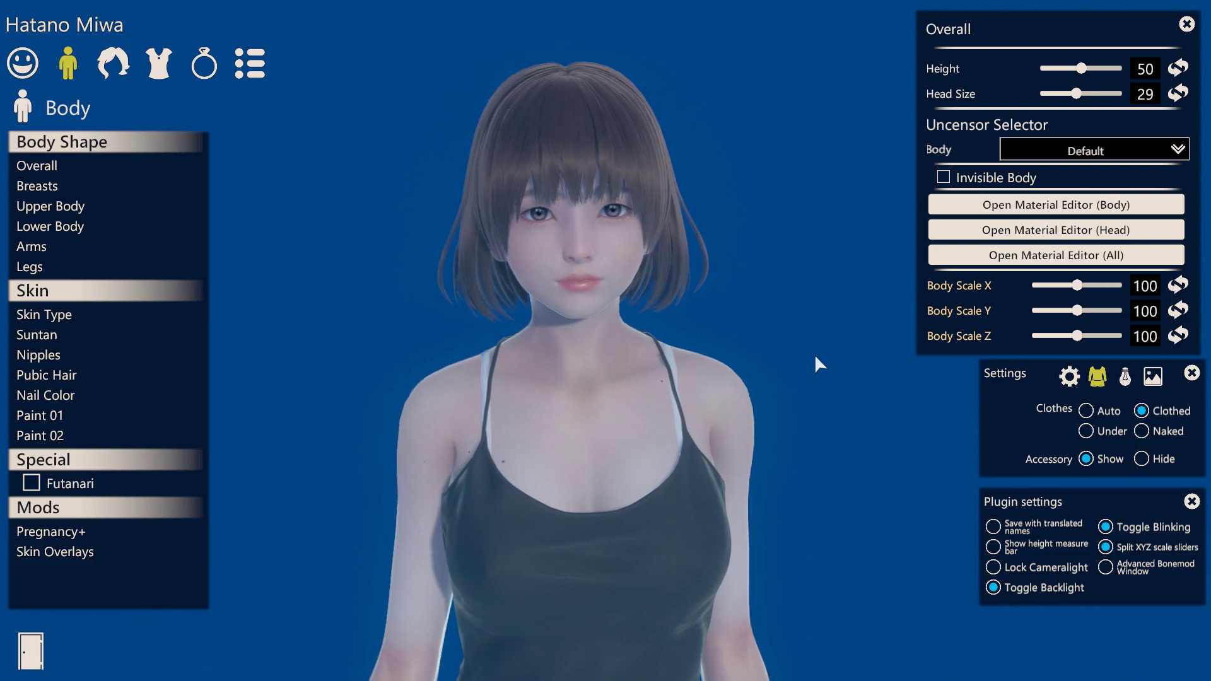
- In the body's Material Editor, set the shader to Hanmen/Next-Gen Body
click(1020, 208)
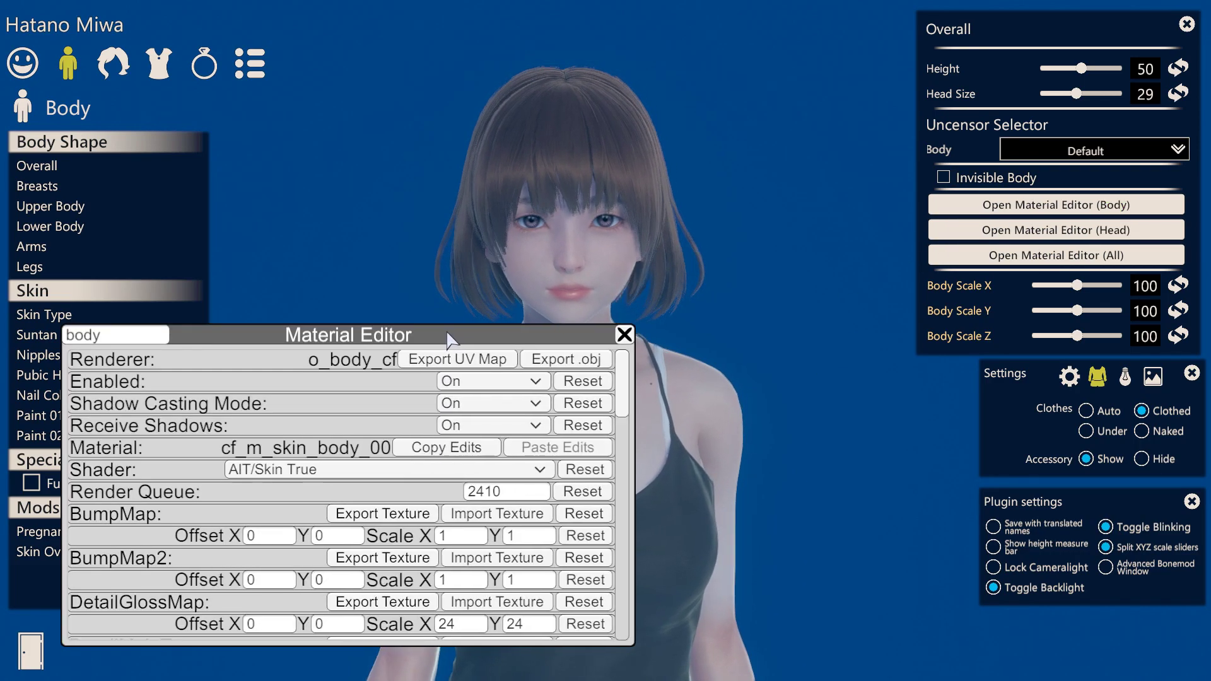
drag(449, 339, 714, 318)
click(578, 449)
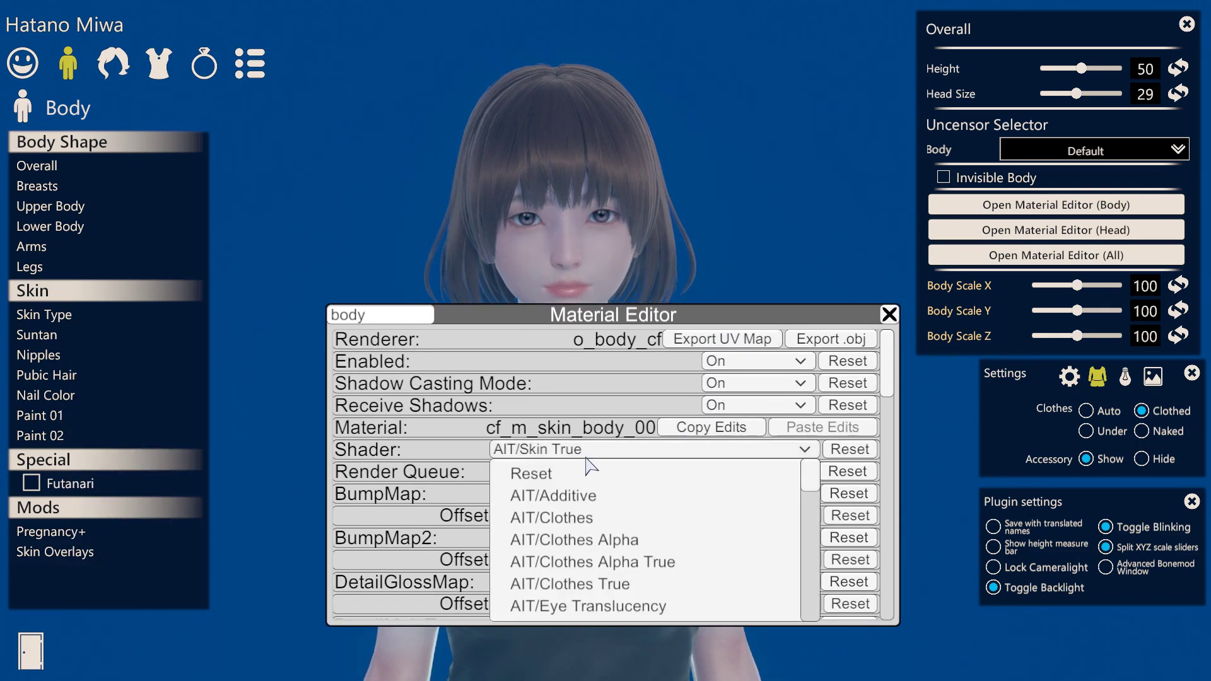
scroll(590, 501, down, 10)
scroll(593, 504, down, 2)
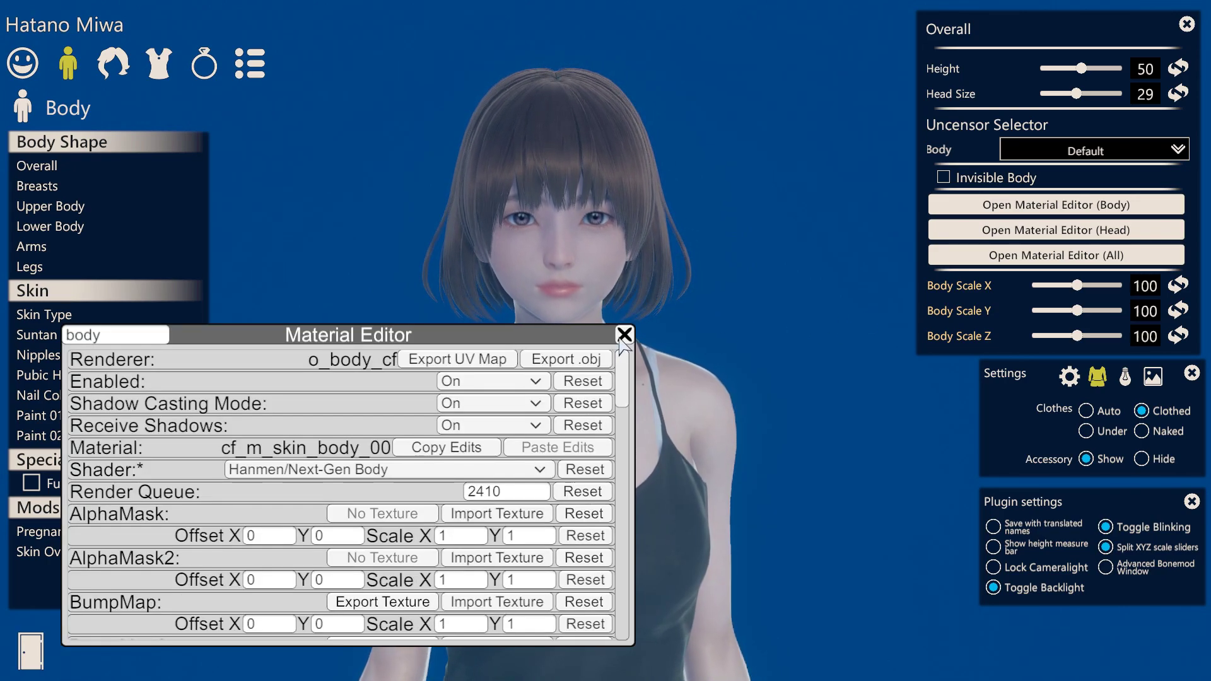
click(888, 315)
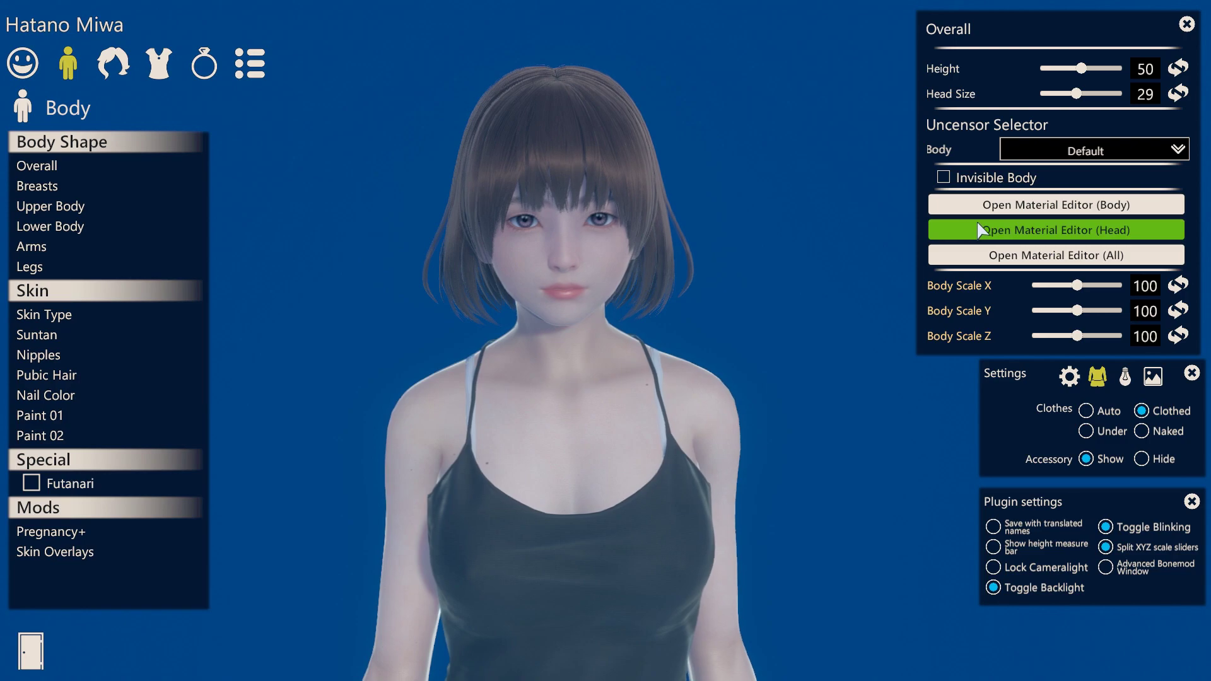
- In the head's Material Editor, set the shader to Hanmen/Next-Gen Face
click(1055, 230)
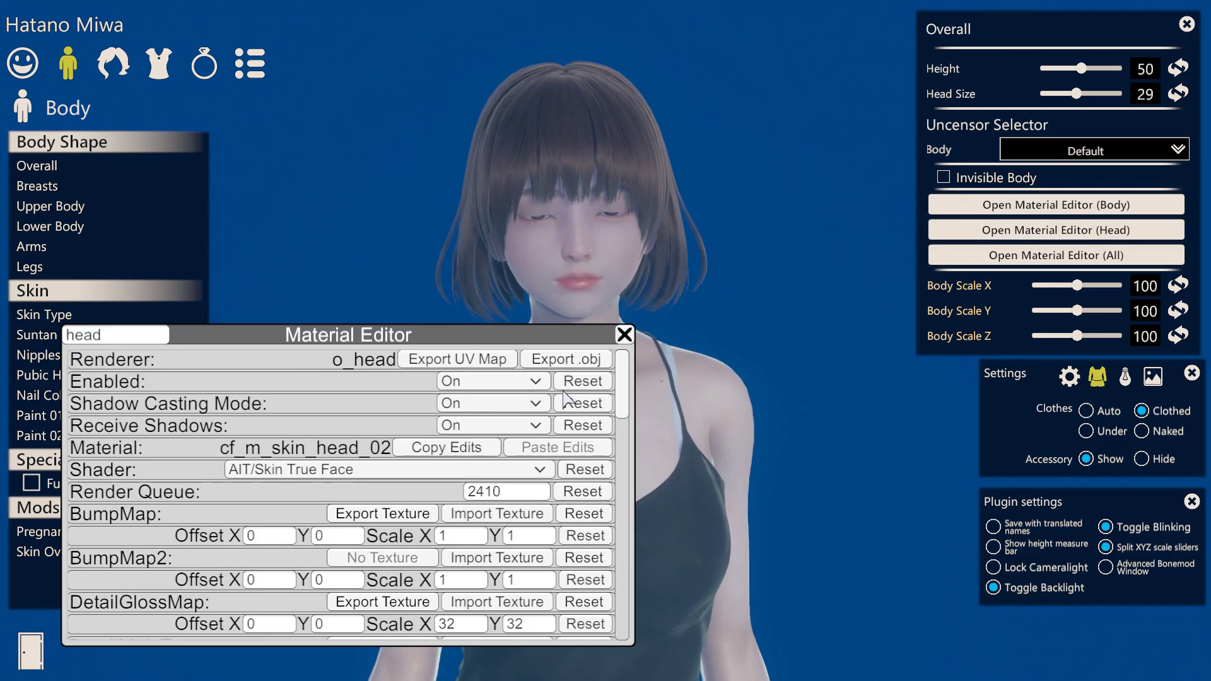
click(391, 469)
scroll(360, 518, down, 4)
scroll(360, 520, down, 10)
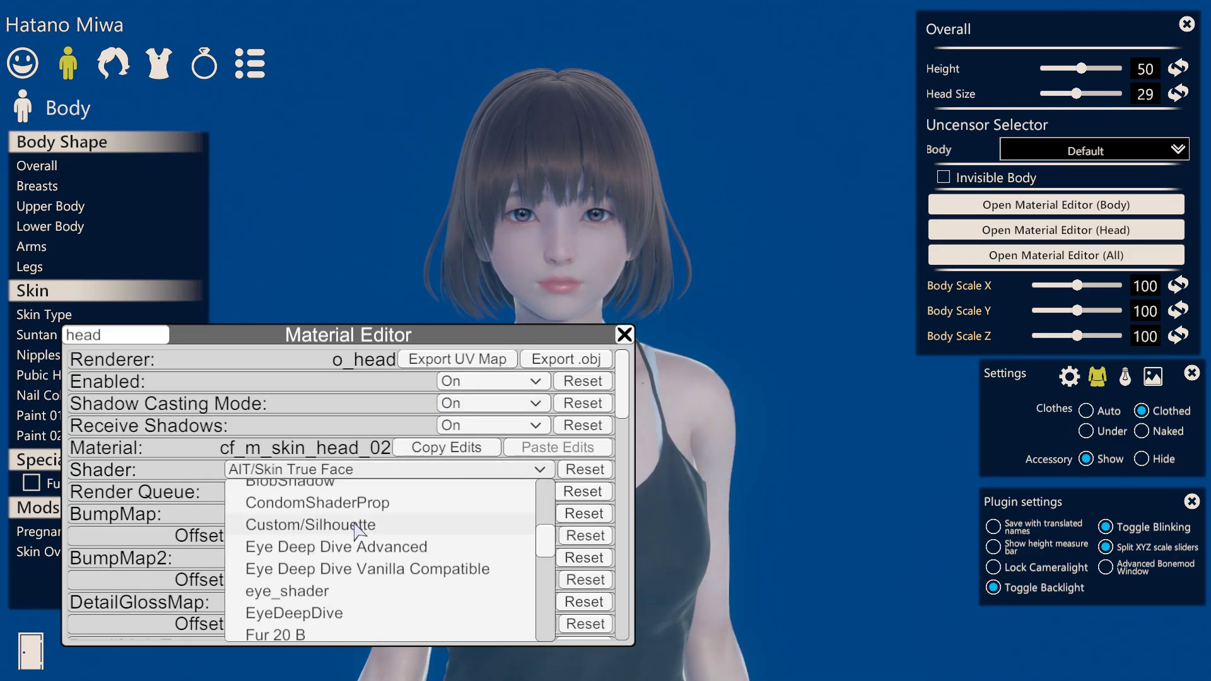
scroll(360, 530, down, 3)
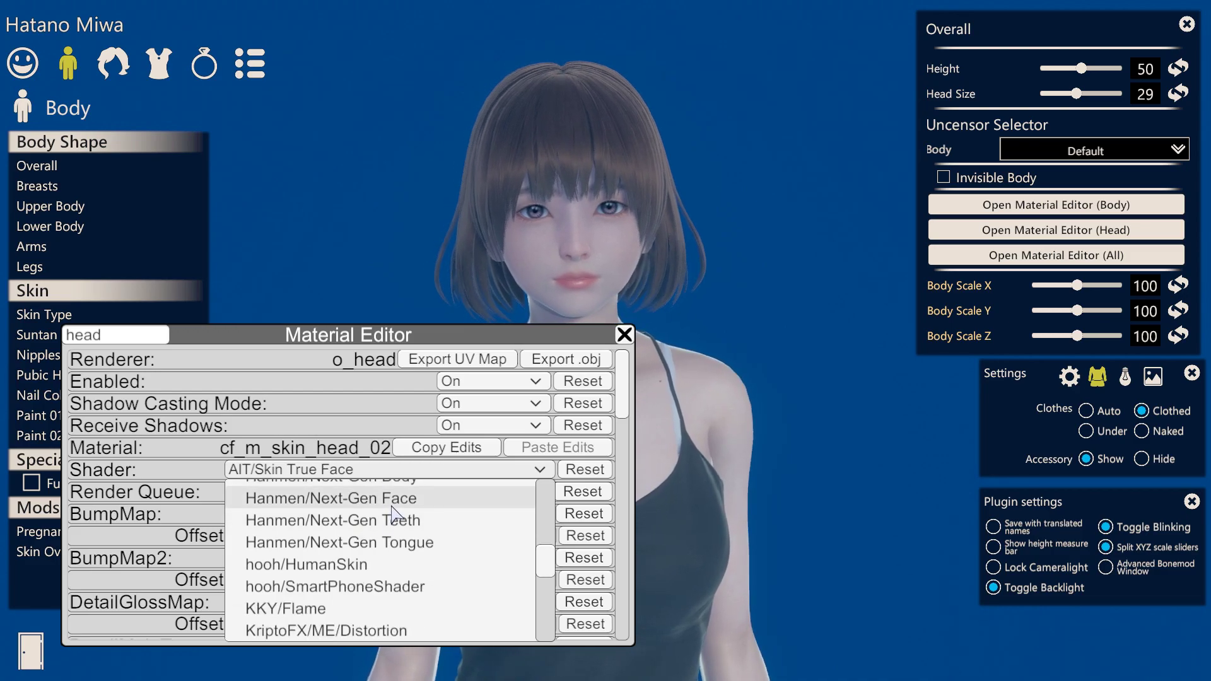
click(353, 495)
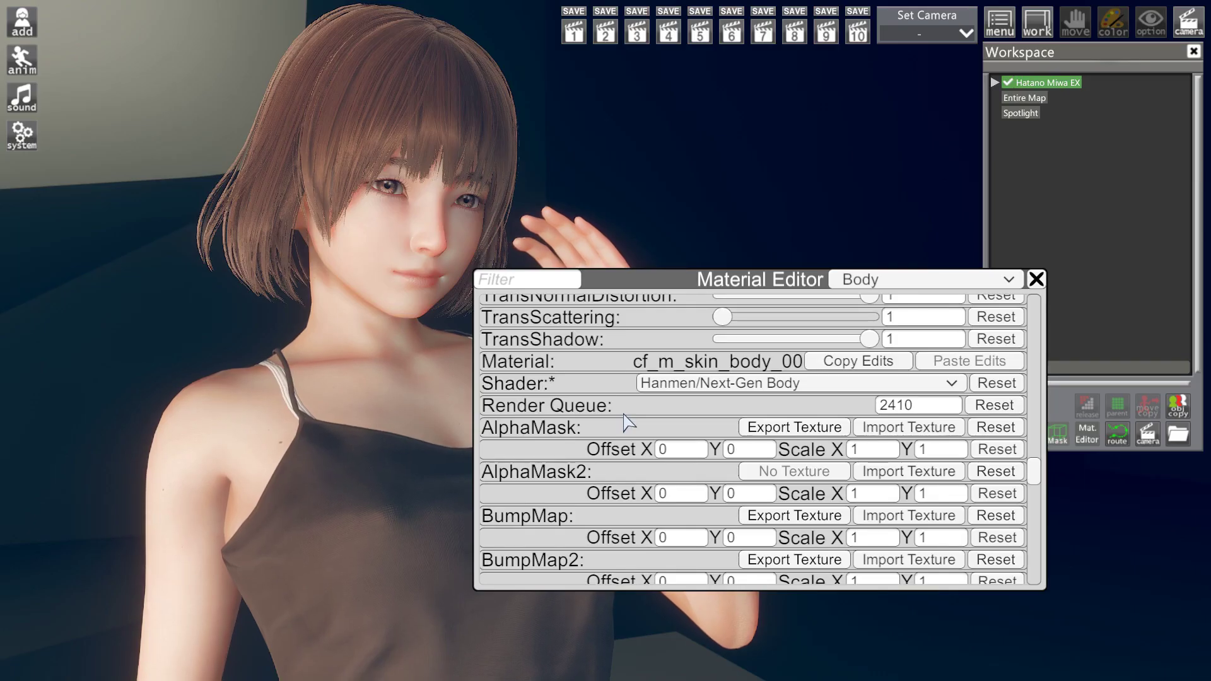
- Raise the body material's TransRange to about 2.04 and close the Material Editor
scroll(624, 415, down, 10)
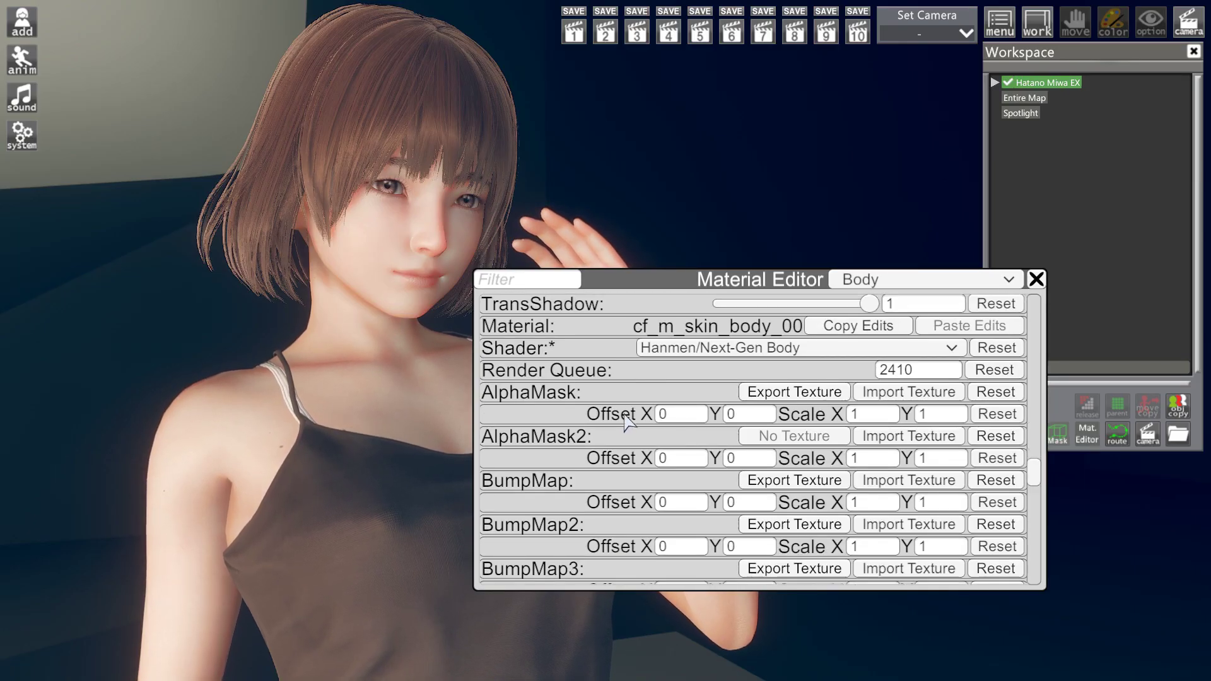
scroll(625, 415, down, 12)
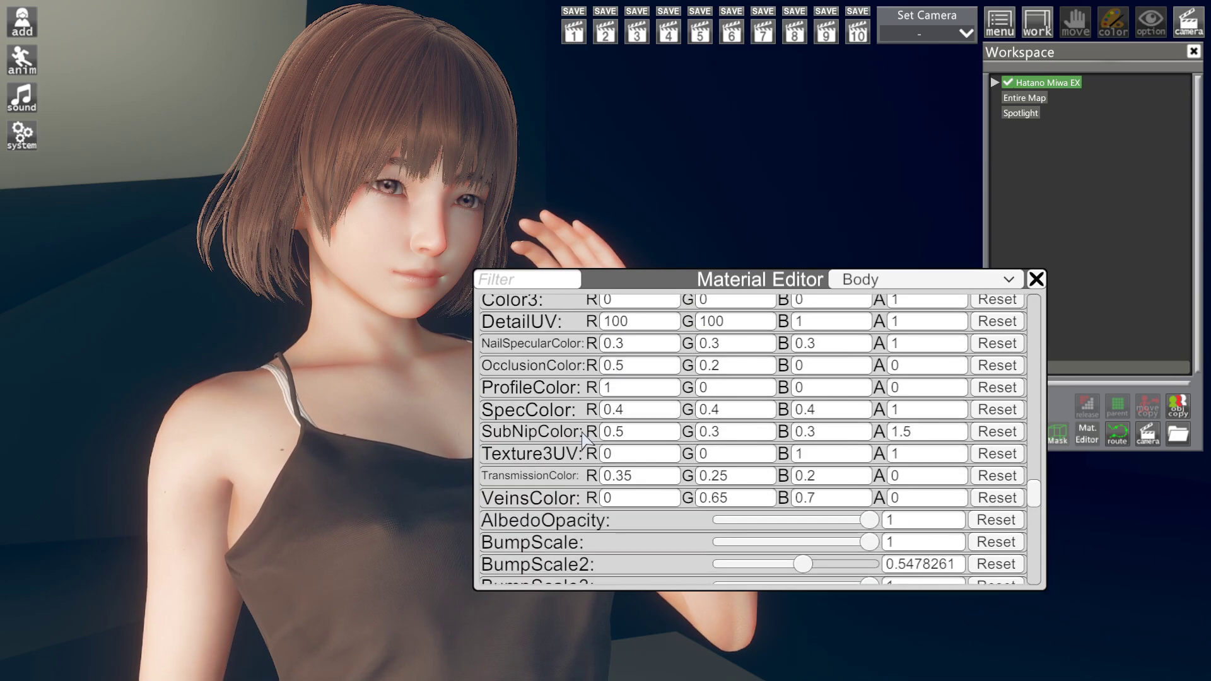
scroll(592, 439, down, 10)
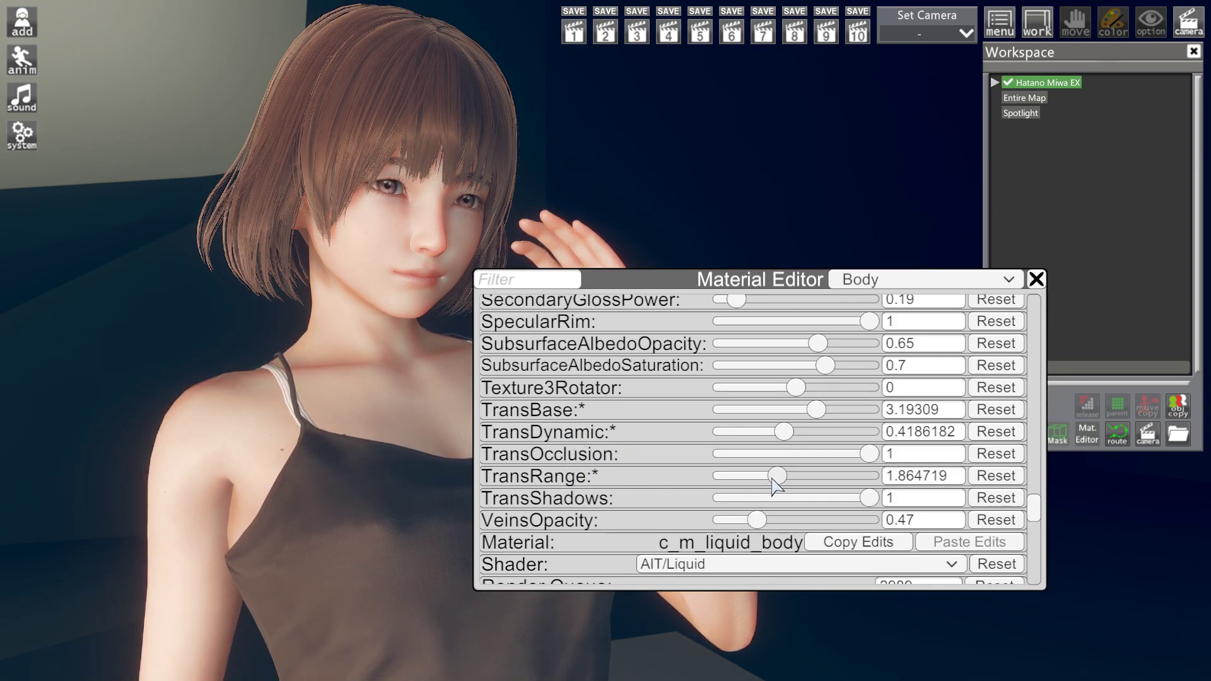
mouse_move(773, 486)
mouse_down()
mouse_move(860, 489)
mouse_move(782, 497)
mouse_up()
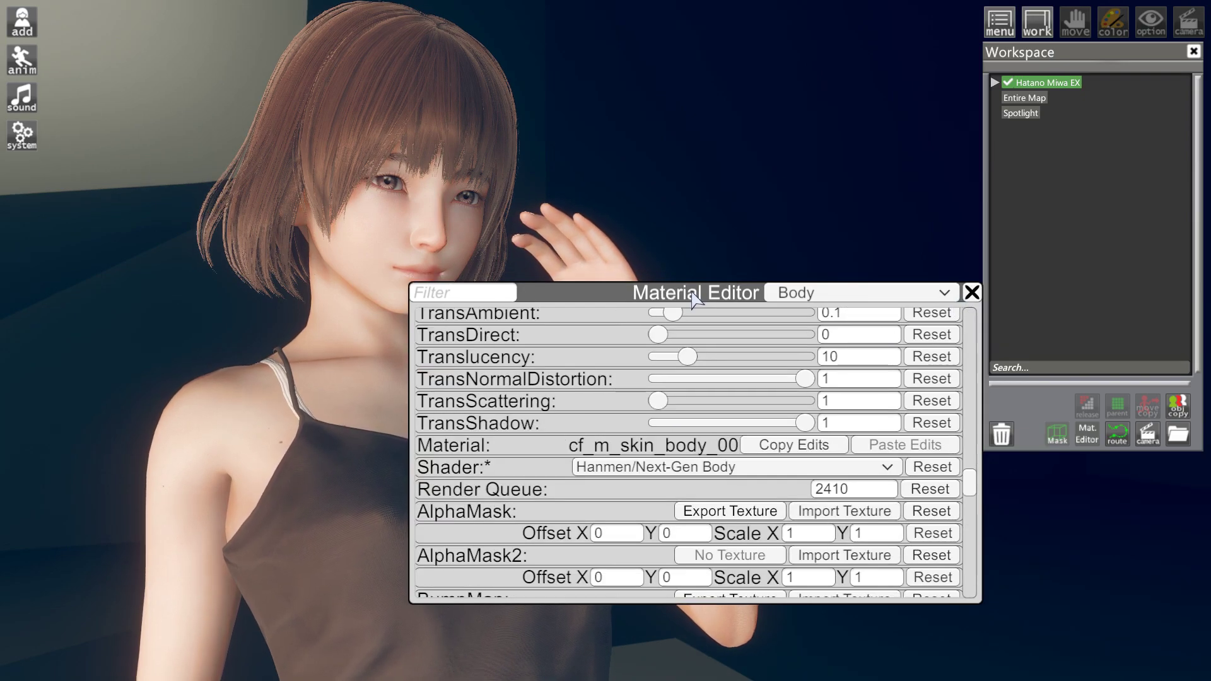
click(971, 293)
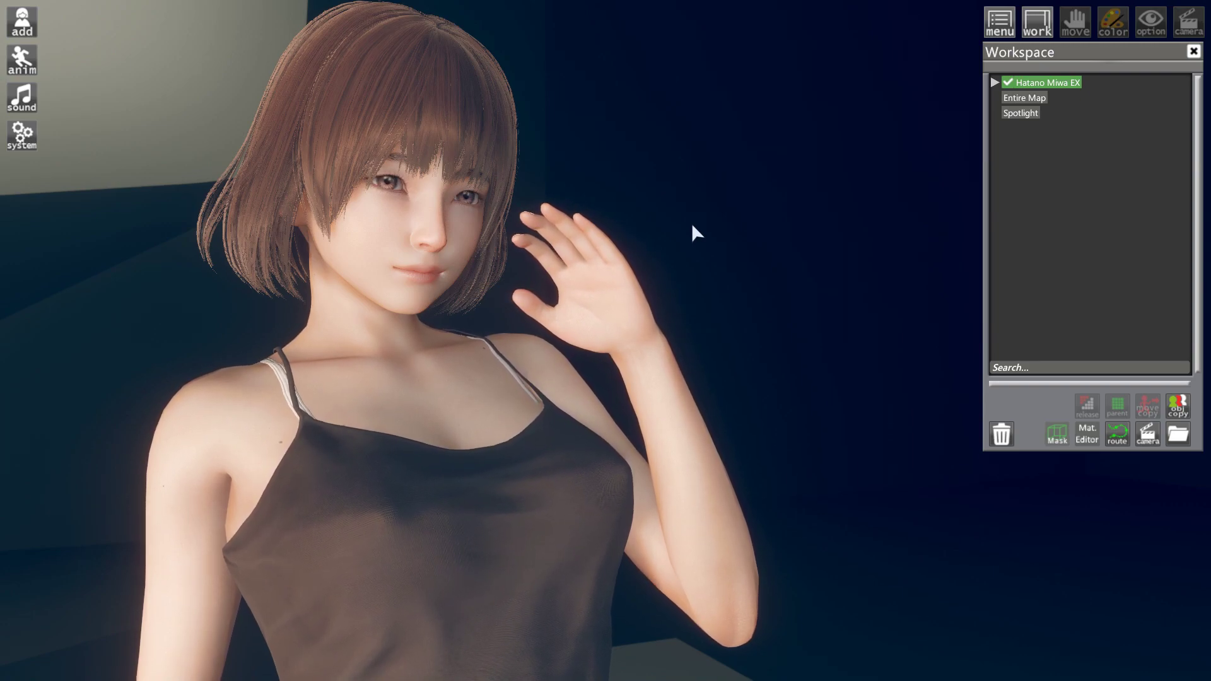
- Hide the Workspace object list and bring up the graphics settings with F5
click(1037, 22)
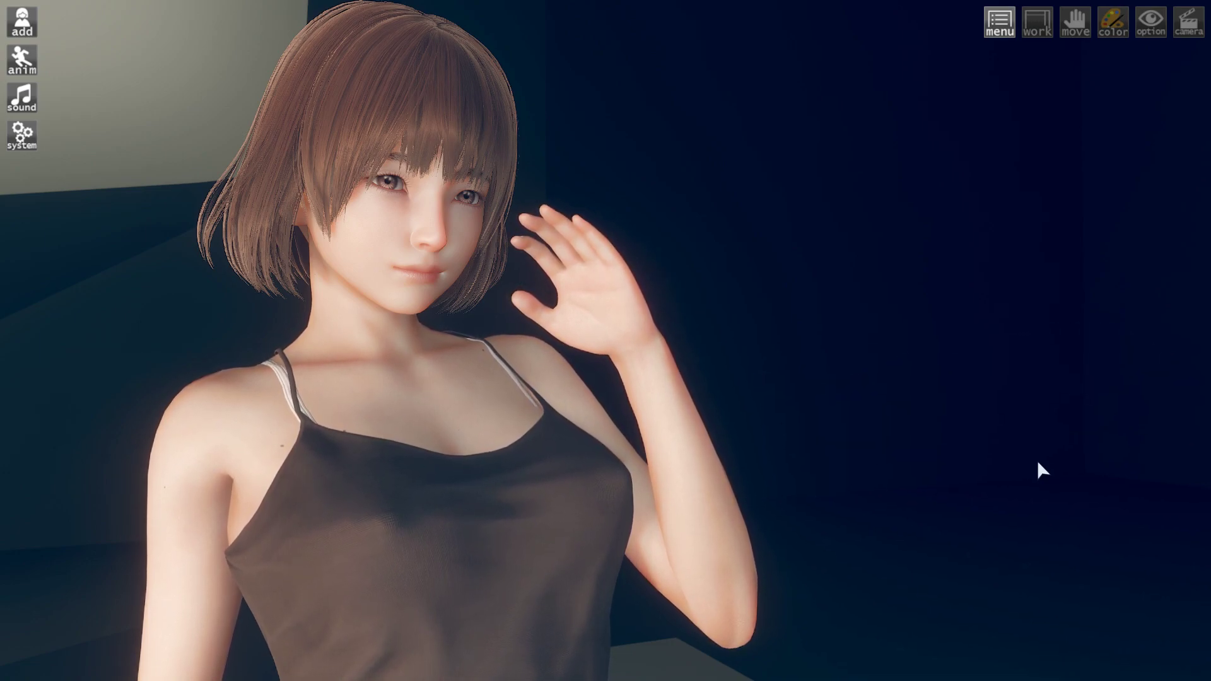
key(F5)
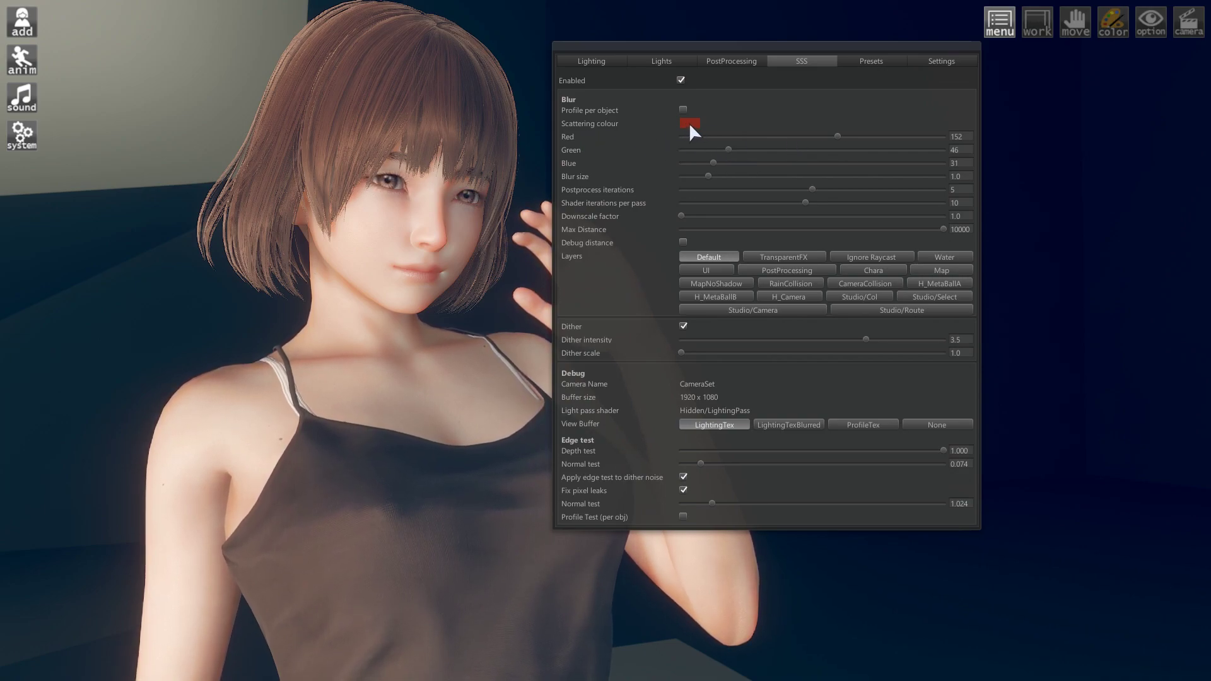
- Set the subsurface scattering Green to 34 and the Blur size to 1.2
drag(729, 149, 952, 153)
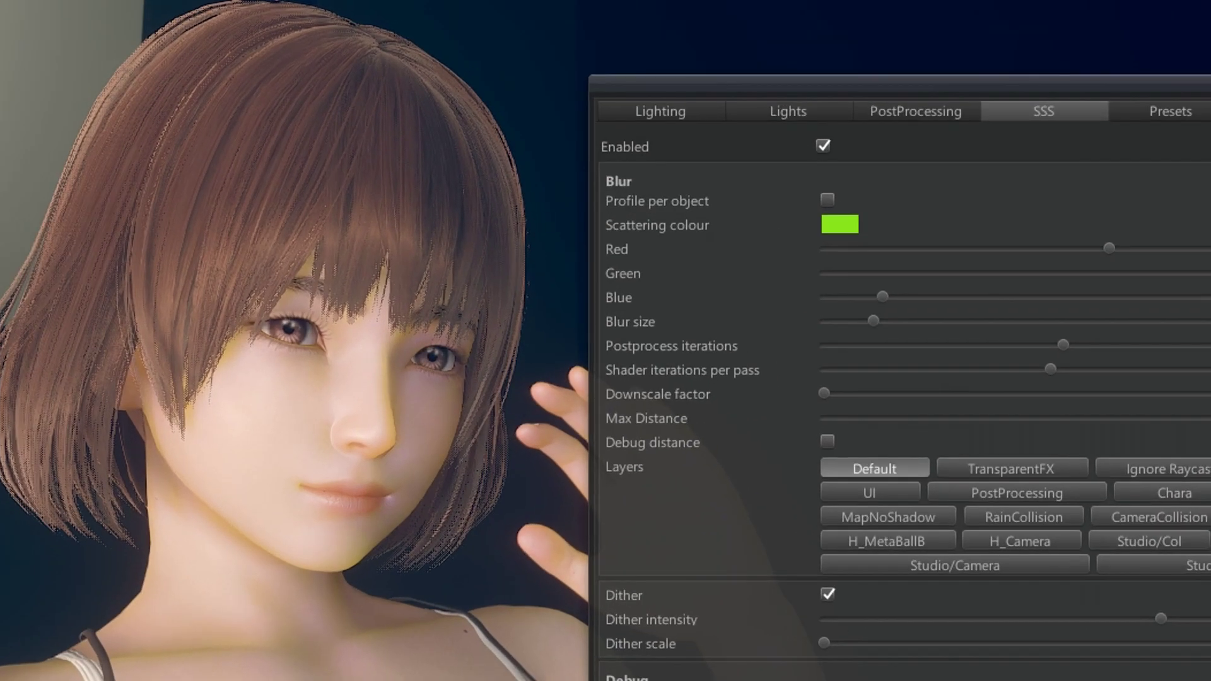
drag(1135, 319, 1210, 268)
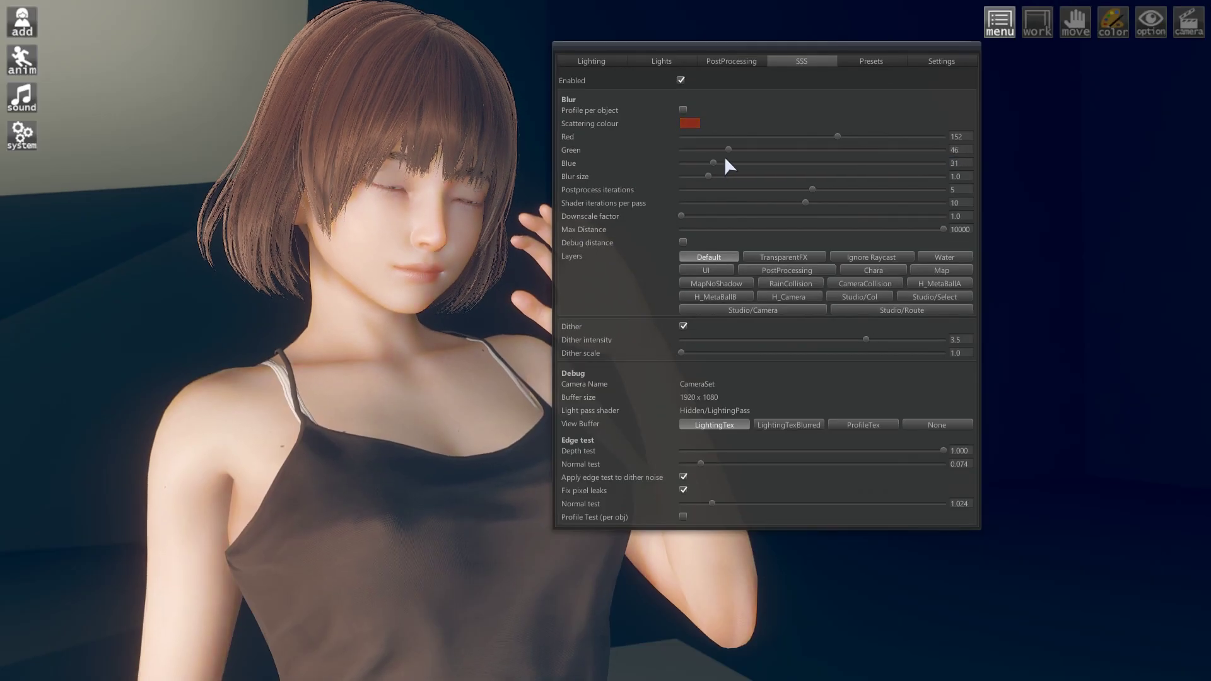
drag(725, 159, 716, 159)
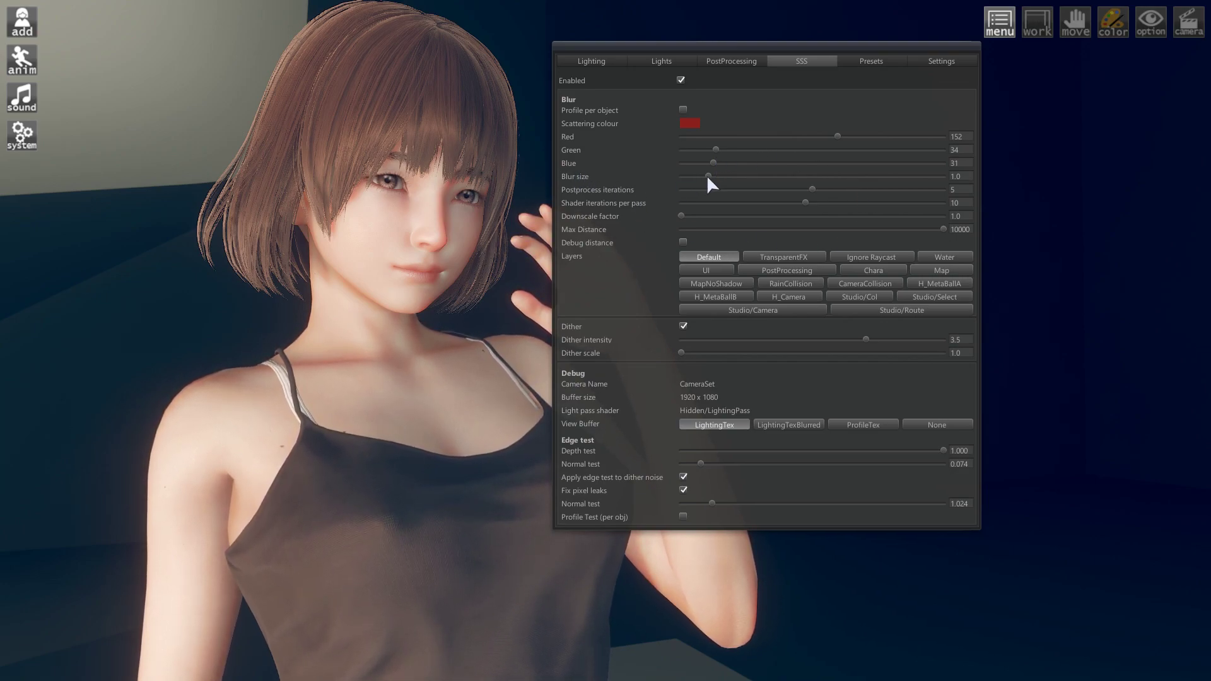
mouse_move(708, 177)
mouse_down()
mouse_move(964, 180)
mouse_move(712, 183)
mouse_up()
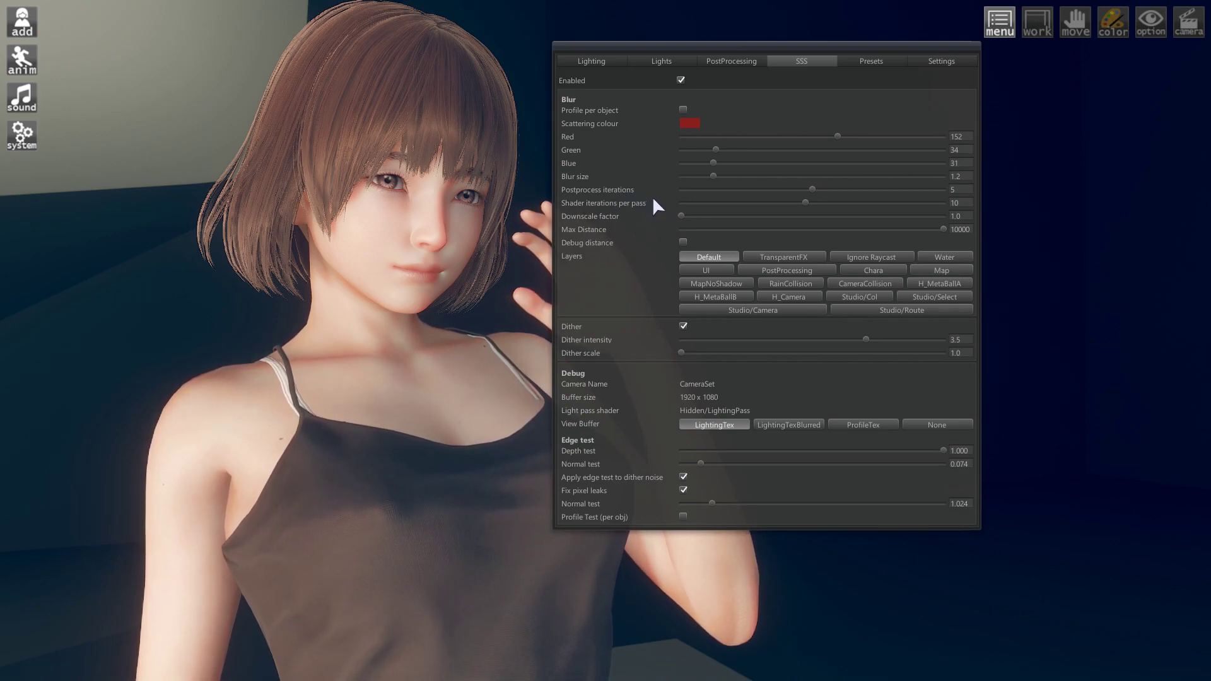
drag(804, 202, 702, 206)
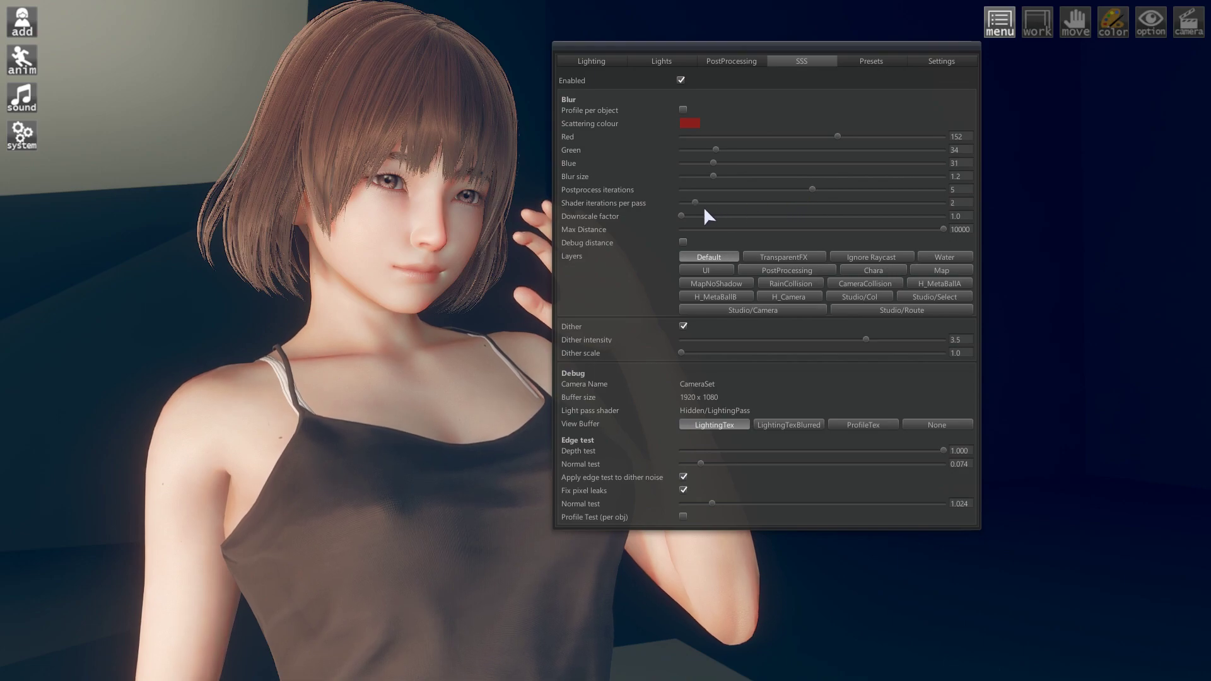
drag(803, 191, 778, 190)
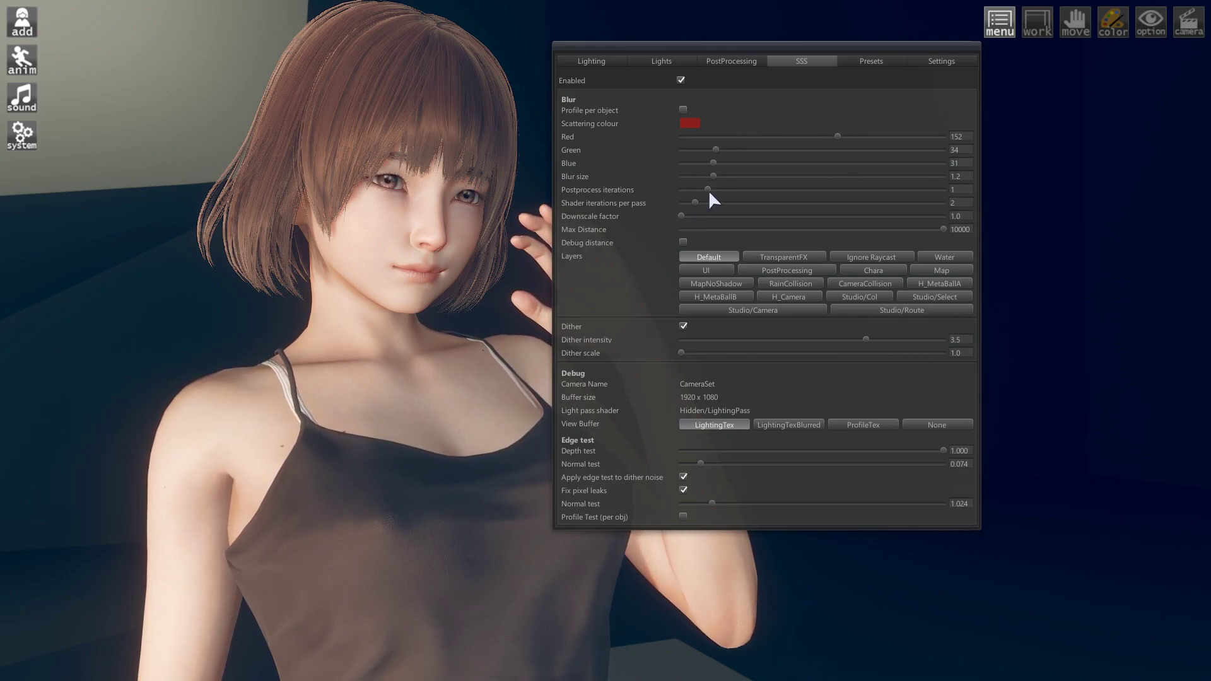
drag(709, 190, 838, 191)
click(864, 190)
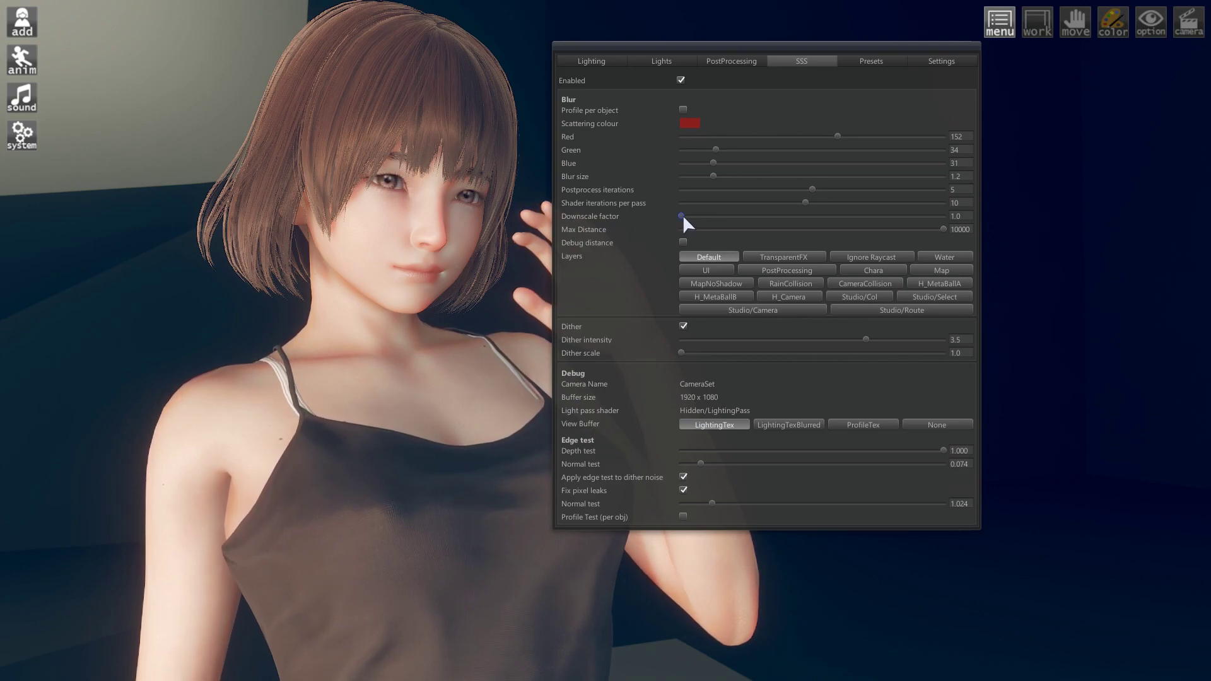
drag(682, 215, 849, 220)
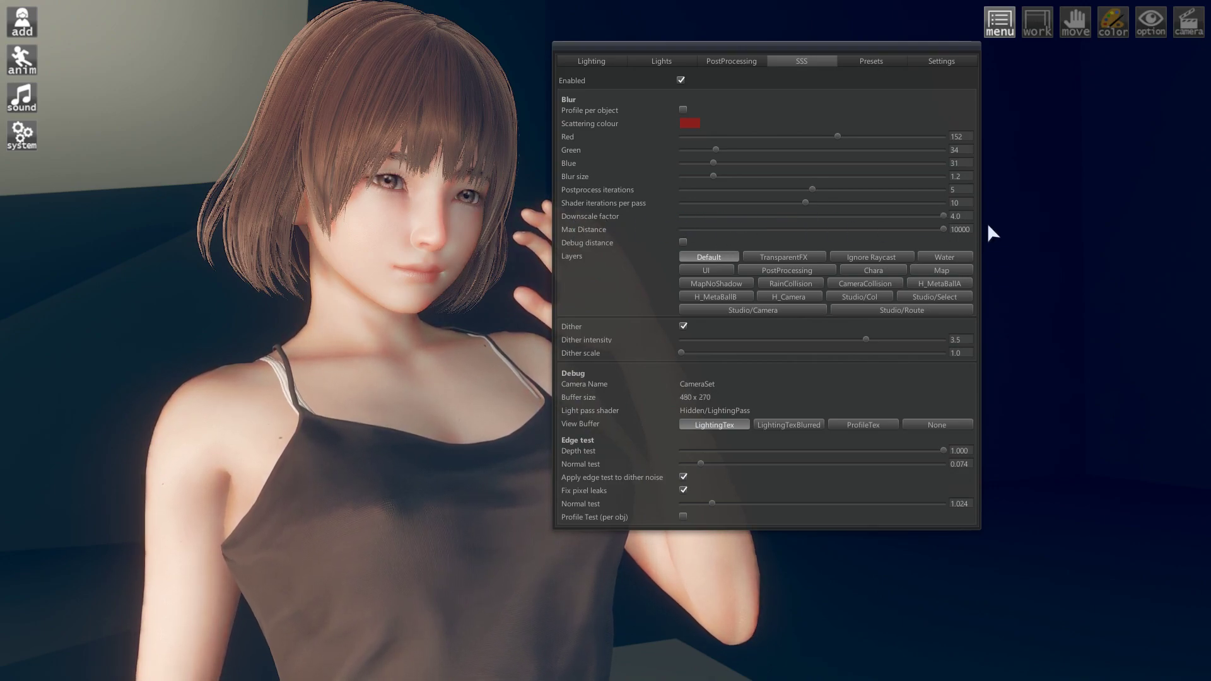
drag(995, 225, 698, 223)
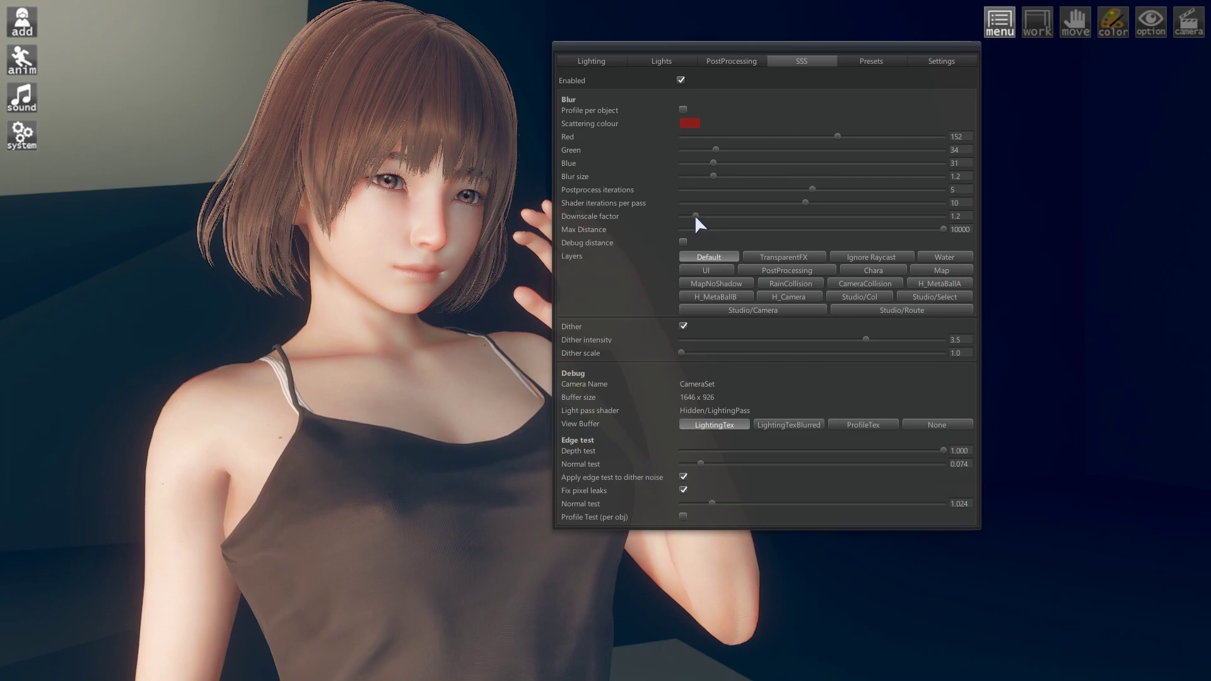
drag(695, 215, 577, 219)
- Lower the SSS dither intensity slightly and close the graphics settings
mouse_move(868, 339)
mouse_down()
mouse_move(841, 339)
mouse_move(865, 342)
mouse_up()
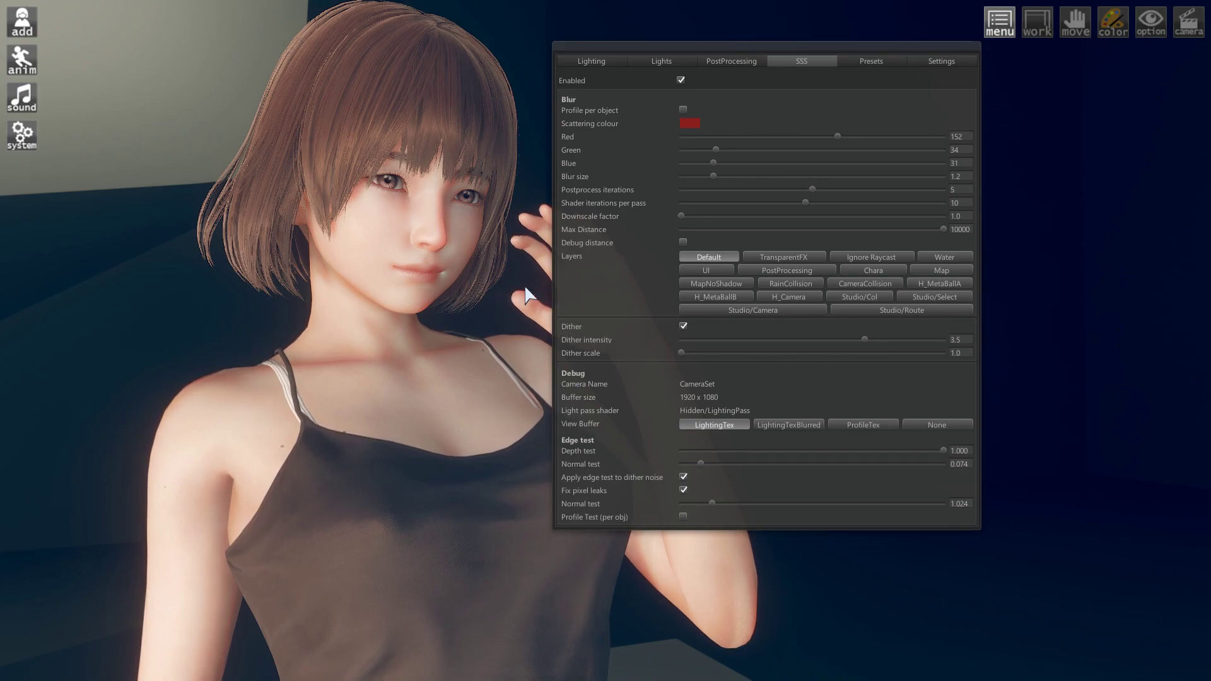
key(F5)
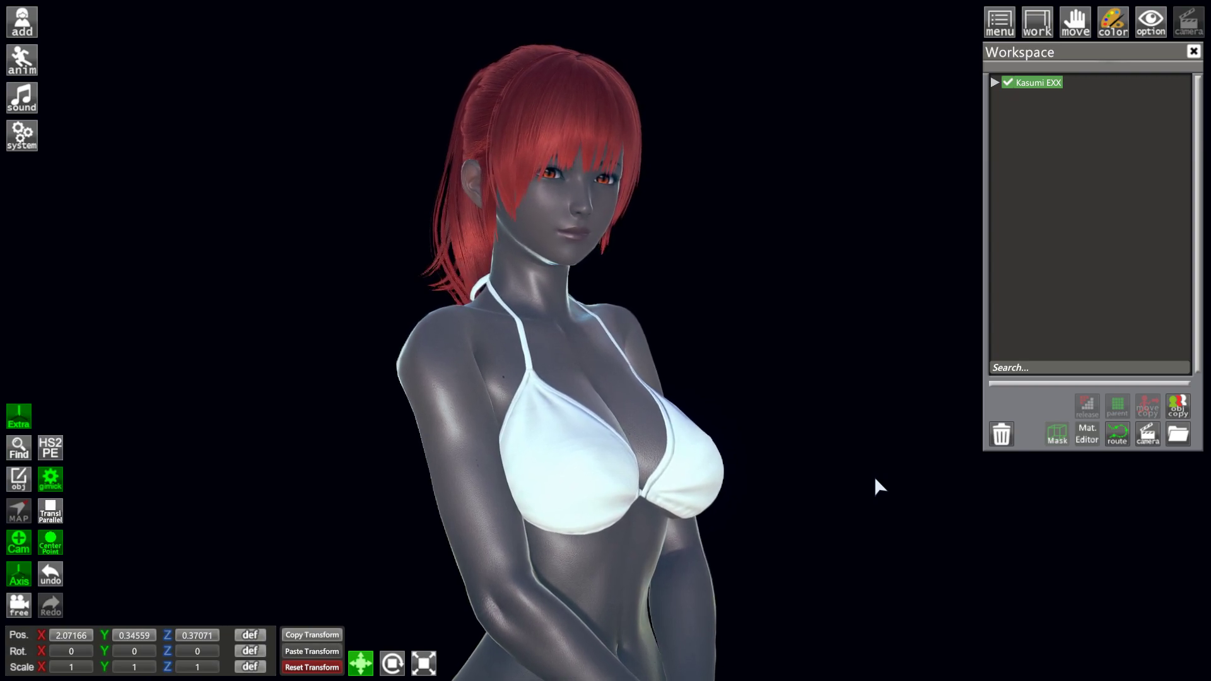
- Load the SSS-01-HDR preset from the graphics settings Presets list
key(F5)
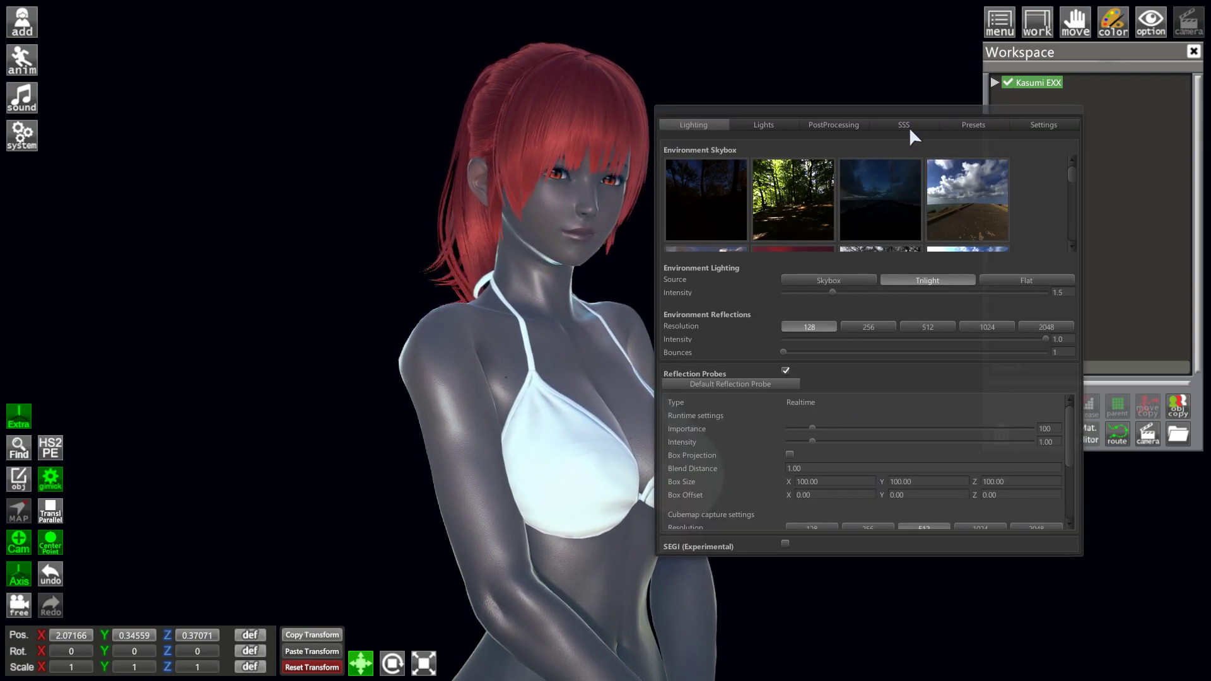
click(969, 125)
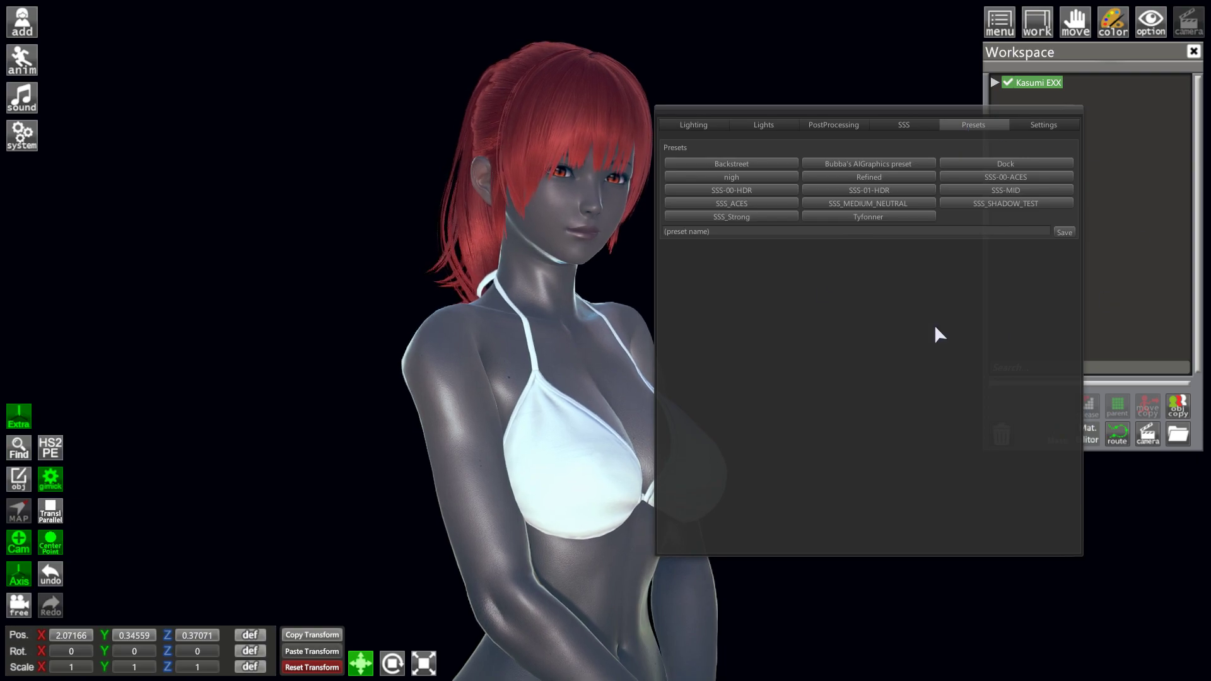
click(872, 190)
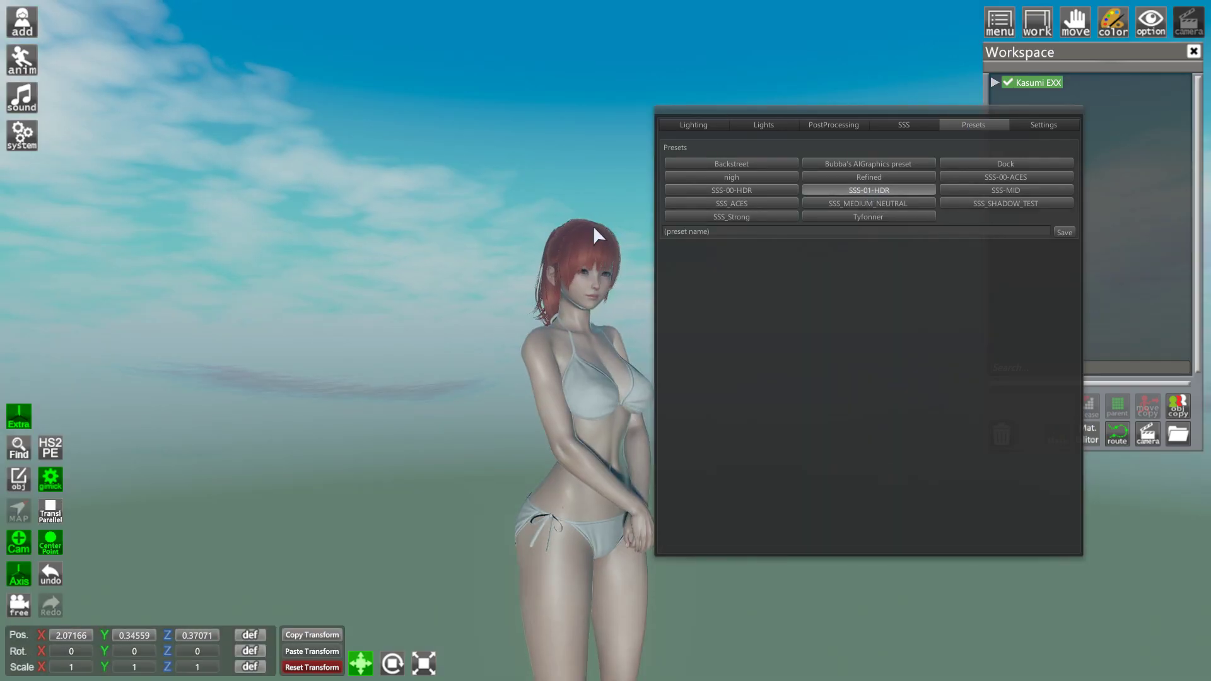
scroll(588, 187, up, 5)
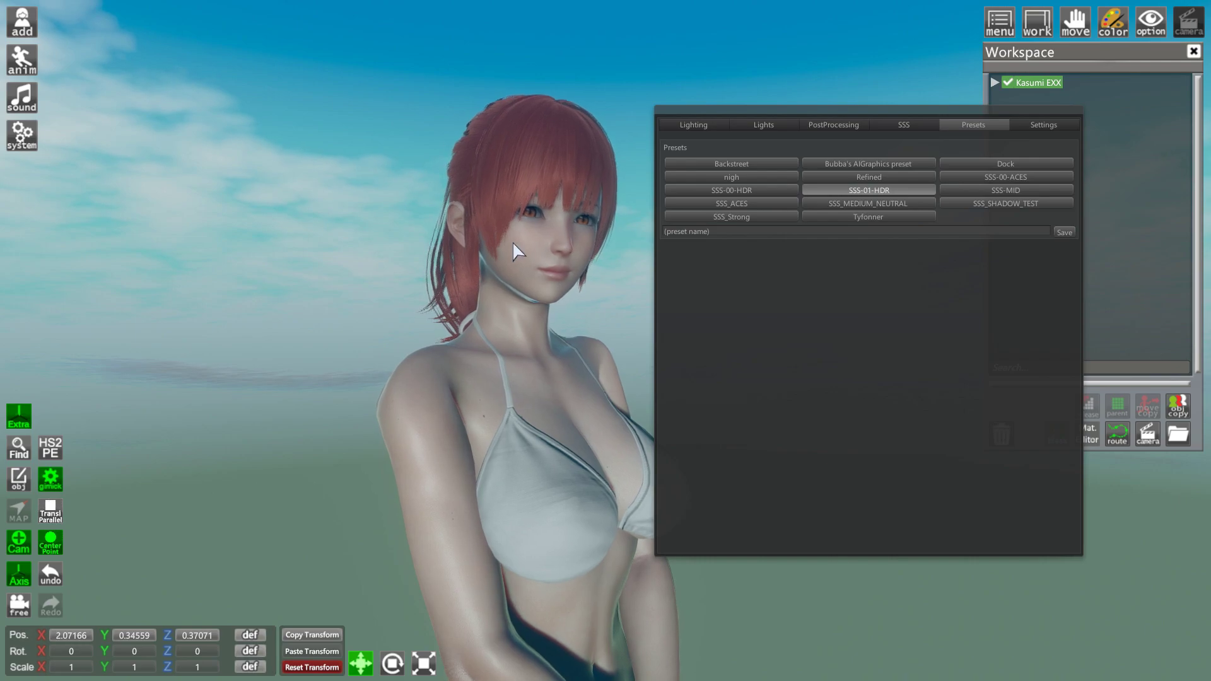
click(694, 124)
- Try the octagon-light studio skybox, then settle on the dark skybox and close the settings
scroll(547, 248, up, 4)
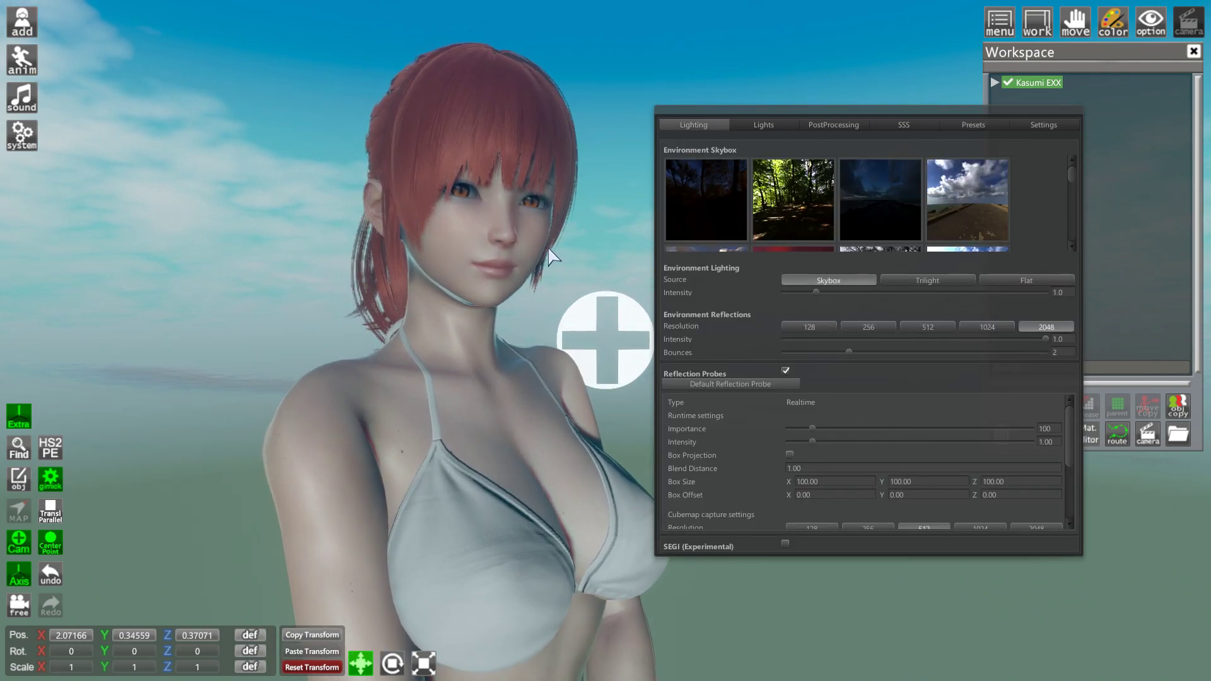
scroll(547, 252, up, 2)
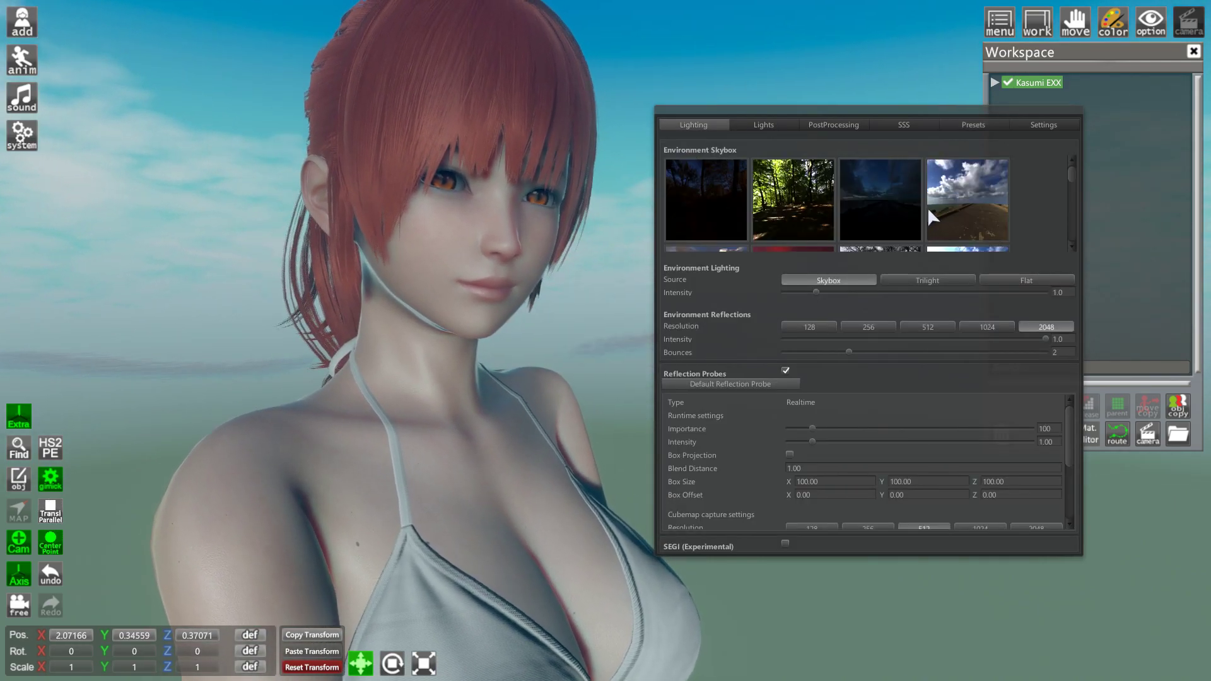
scroll(983, 188, down, 3)
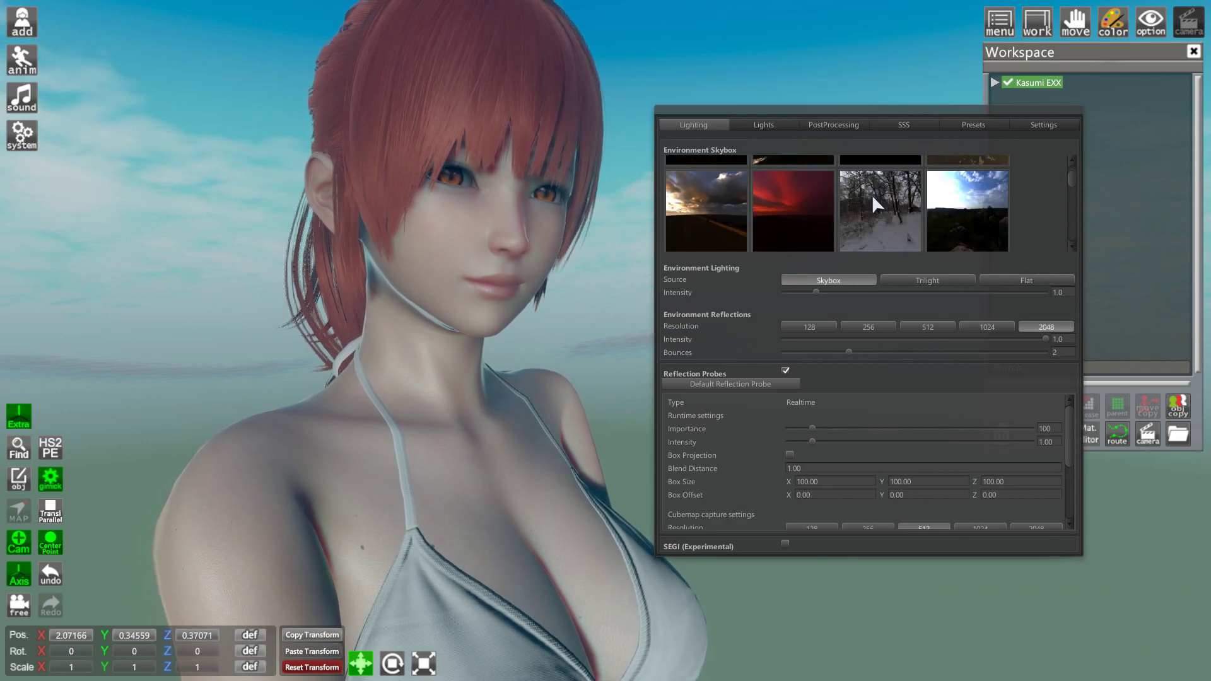
scroll(875, 193, down, 3)
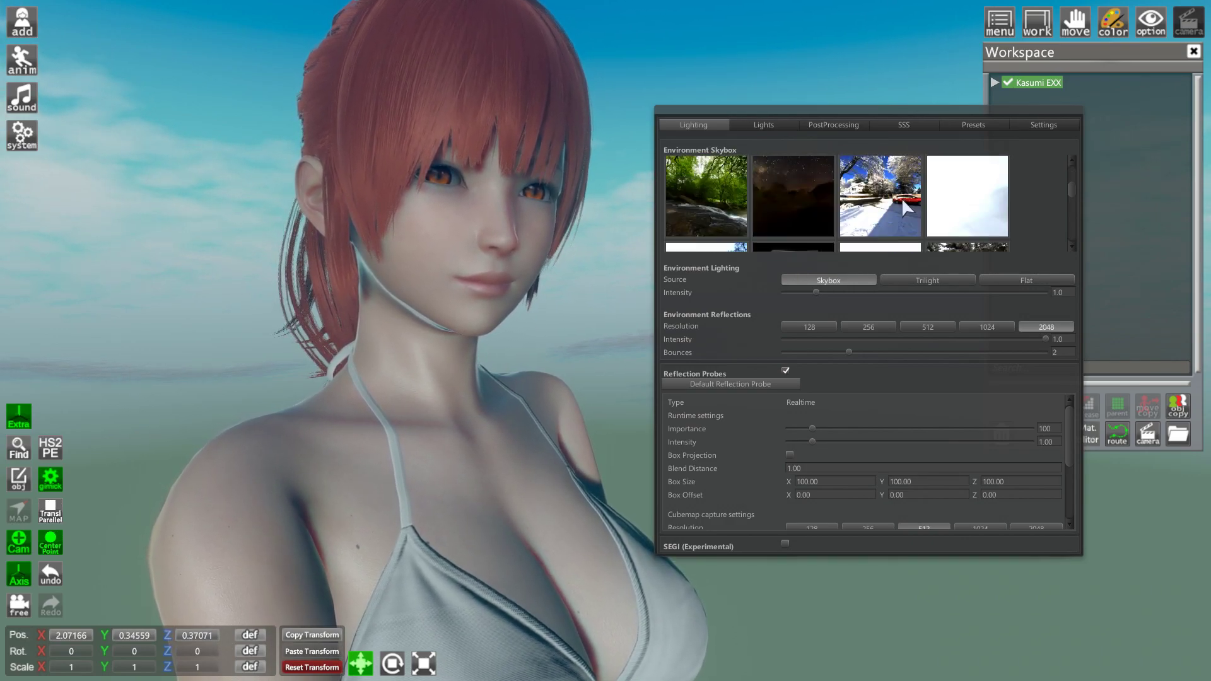
scroll(902, 202, down, 3)
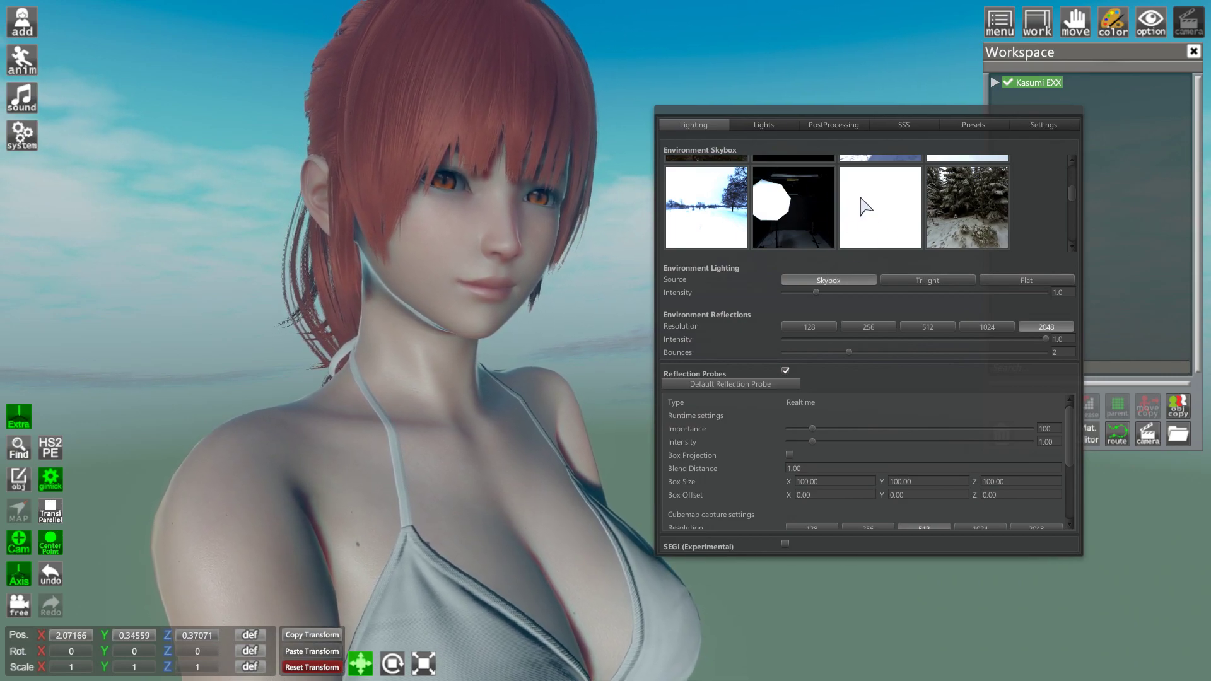
scroll(862, 199, down, 10)
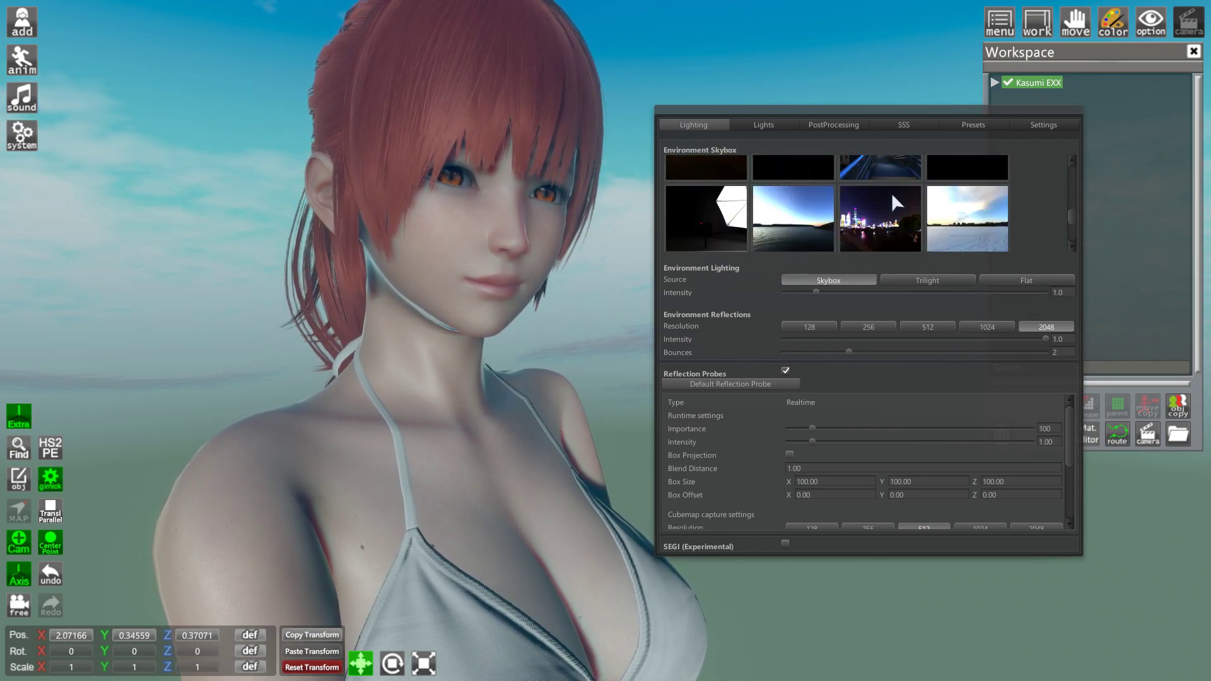
click(713, 218)
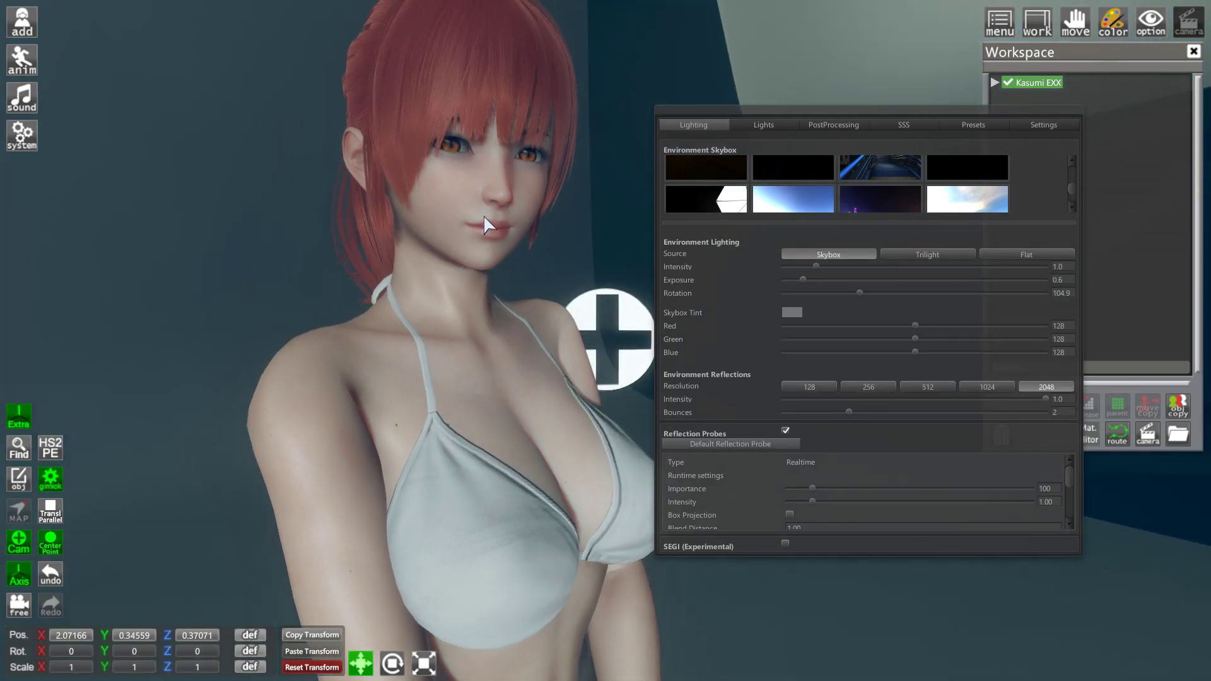
scroll(879, 176, down, 5)
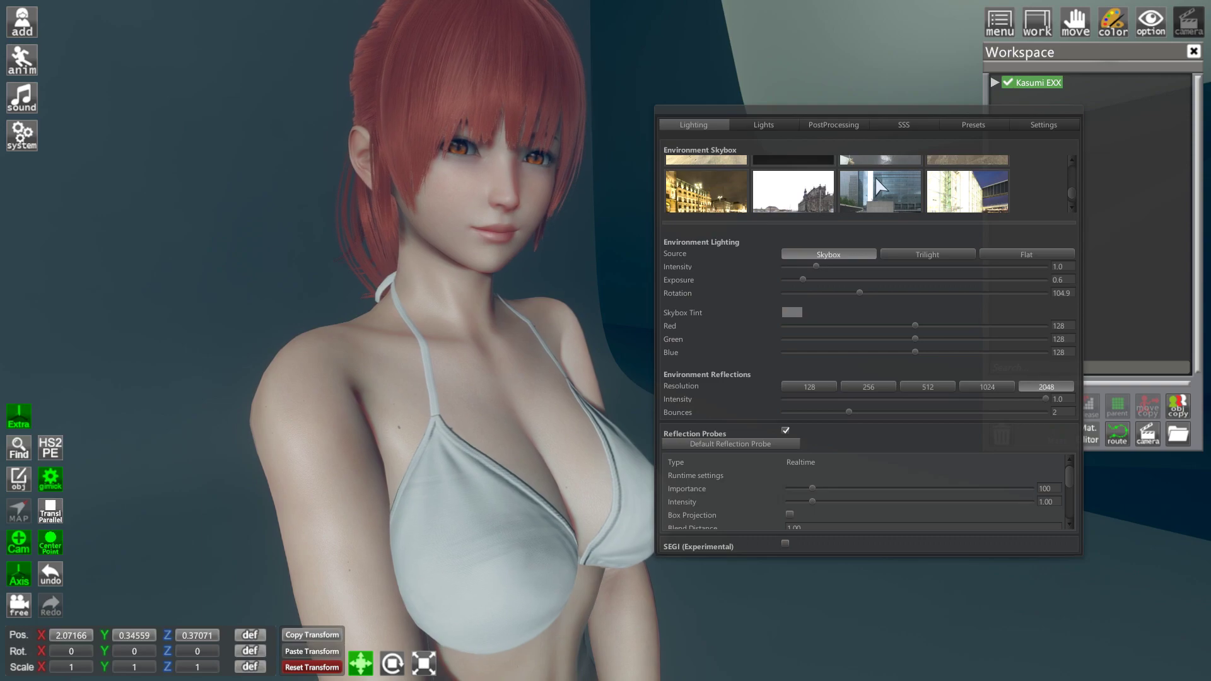
scroll(876, 176, down, 8)
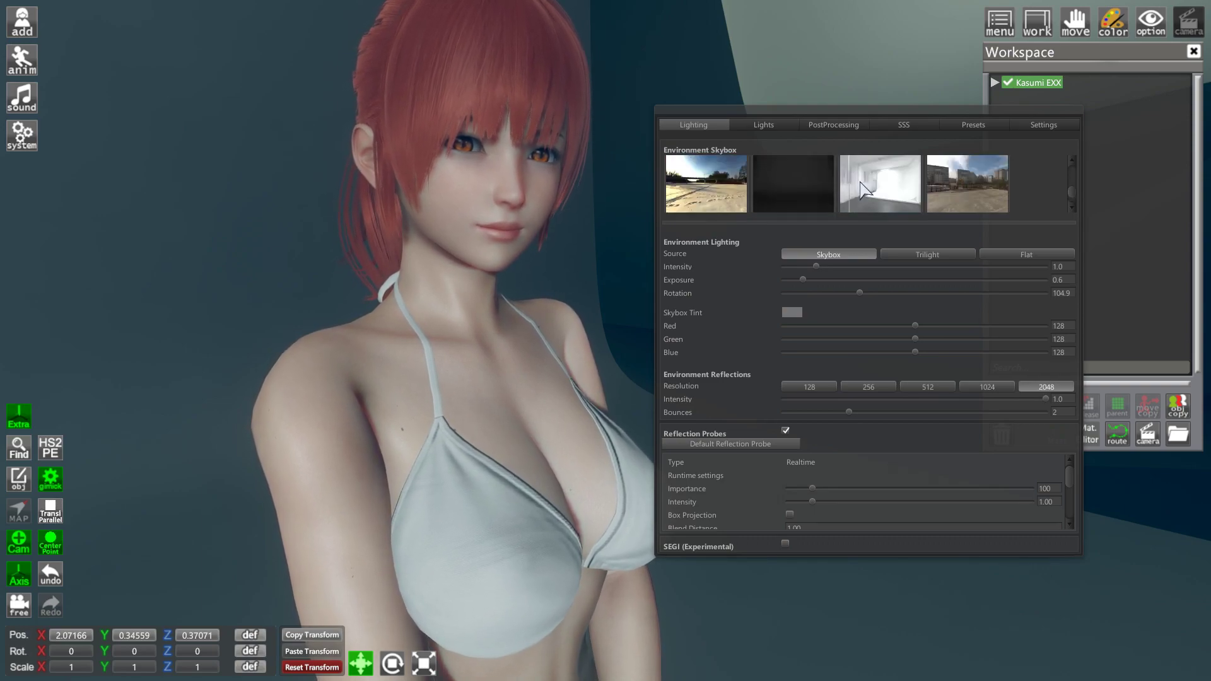
click(797, 178)
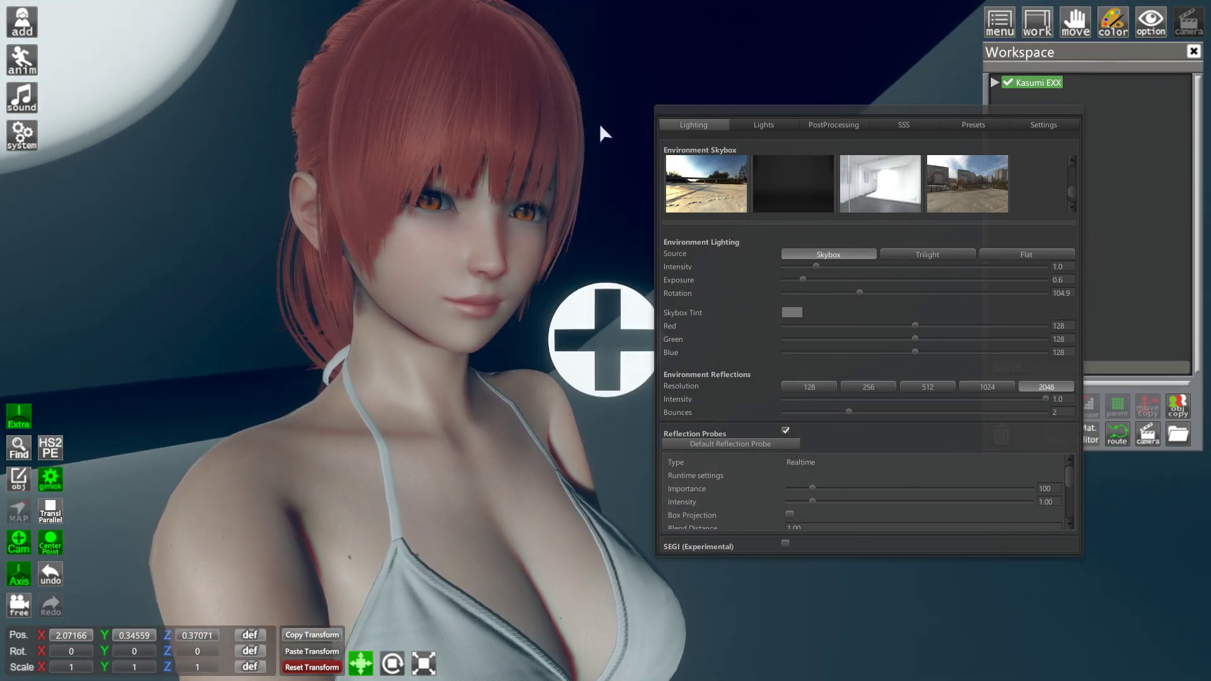
key(F5)
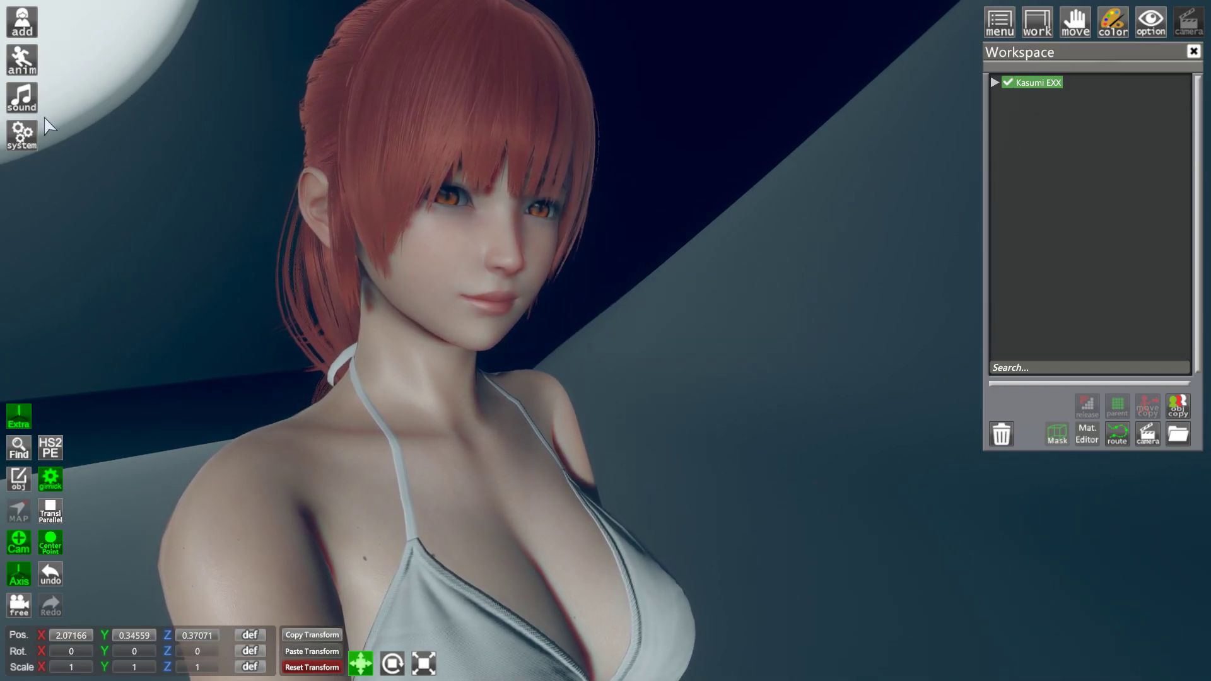
- Open the character's Kinematics > Face expression settings
click(25, 60)
click(85, 55)
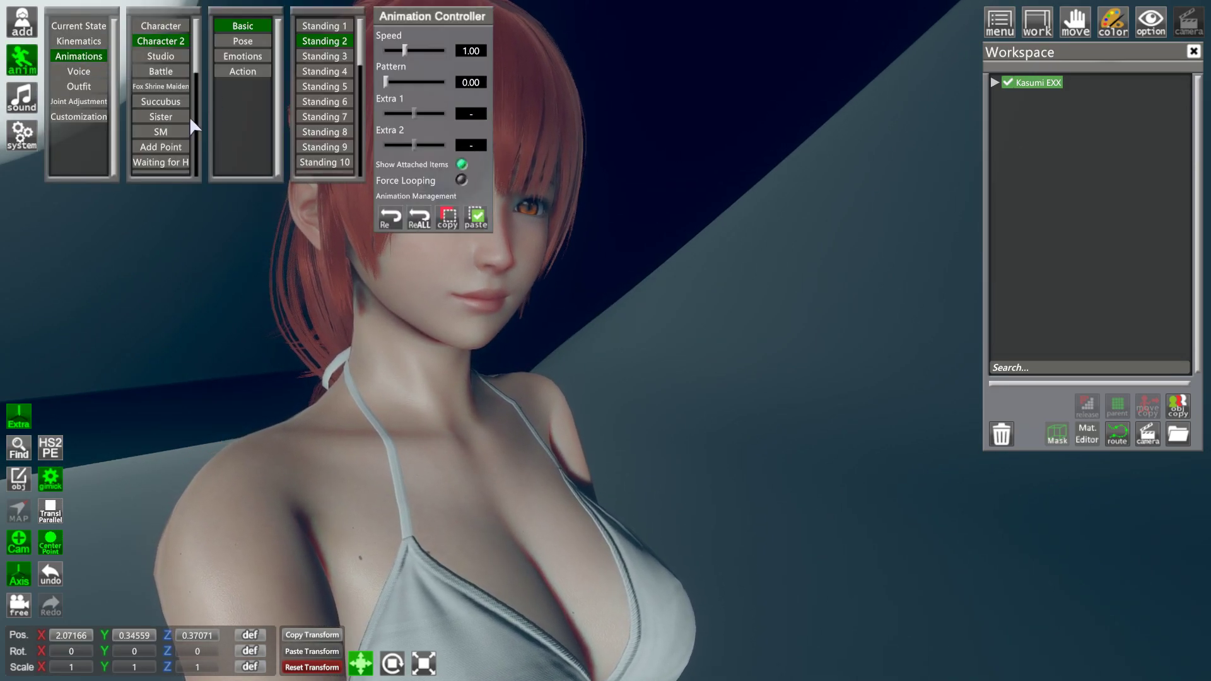
click(78, 41)
click(161, 56)
click(162, 101)
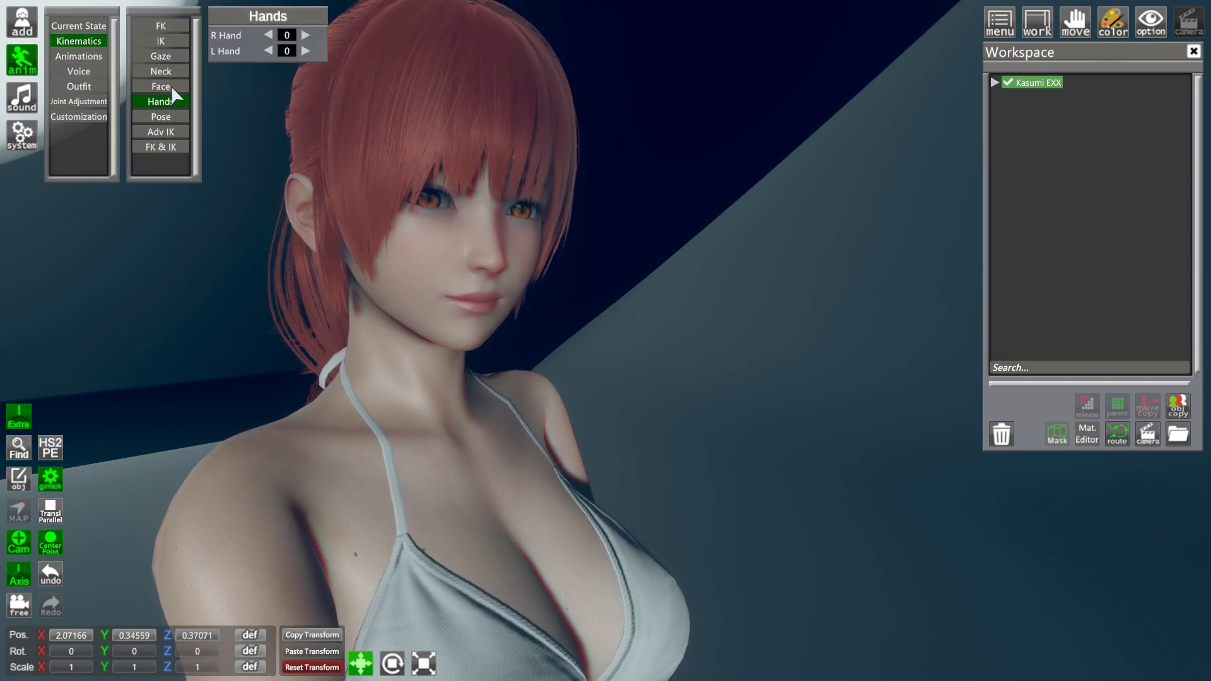
click(170, 85)
- Step Mouth Type down to 18, open with tongue out, viewing the face up close
click(270, 180)
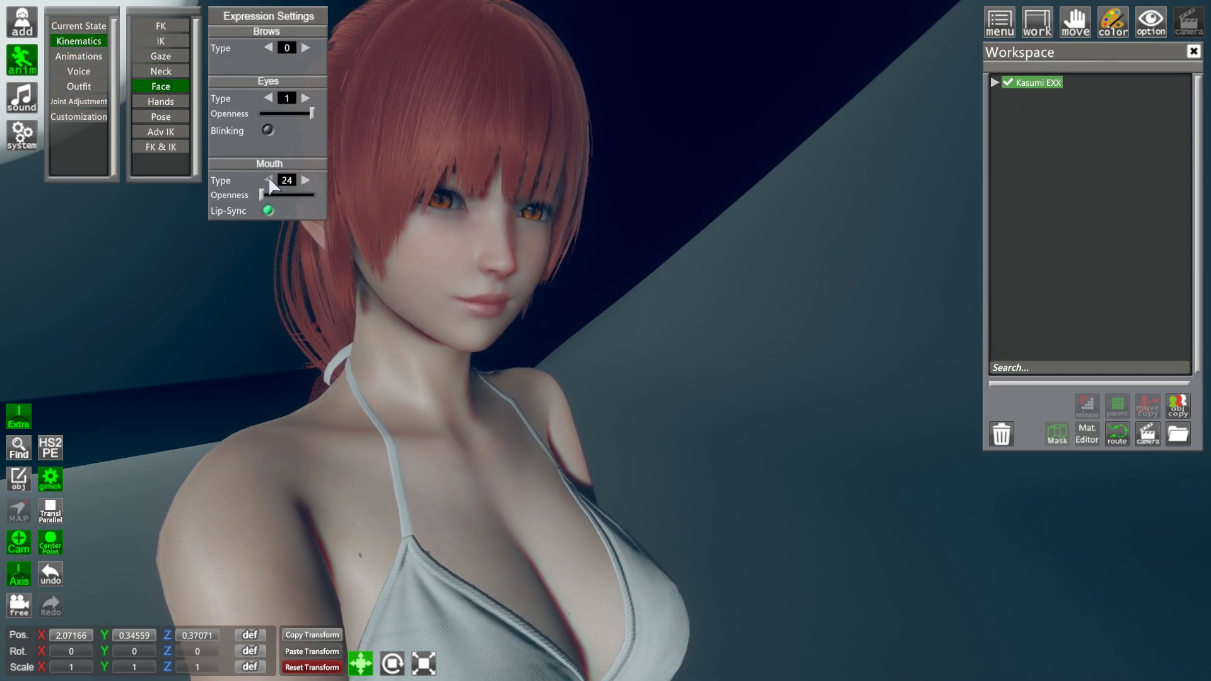
click(269, 181)
click(269, 180)
click(270, 180)
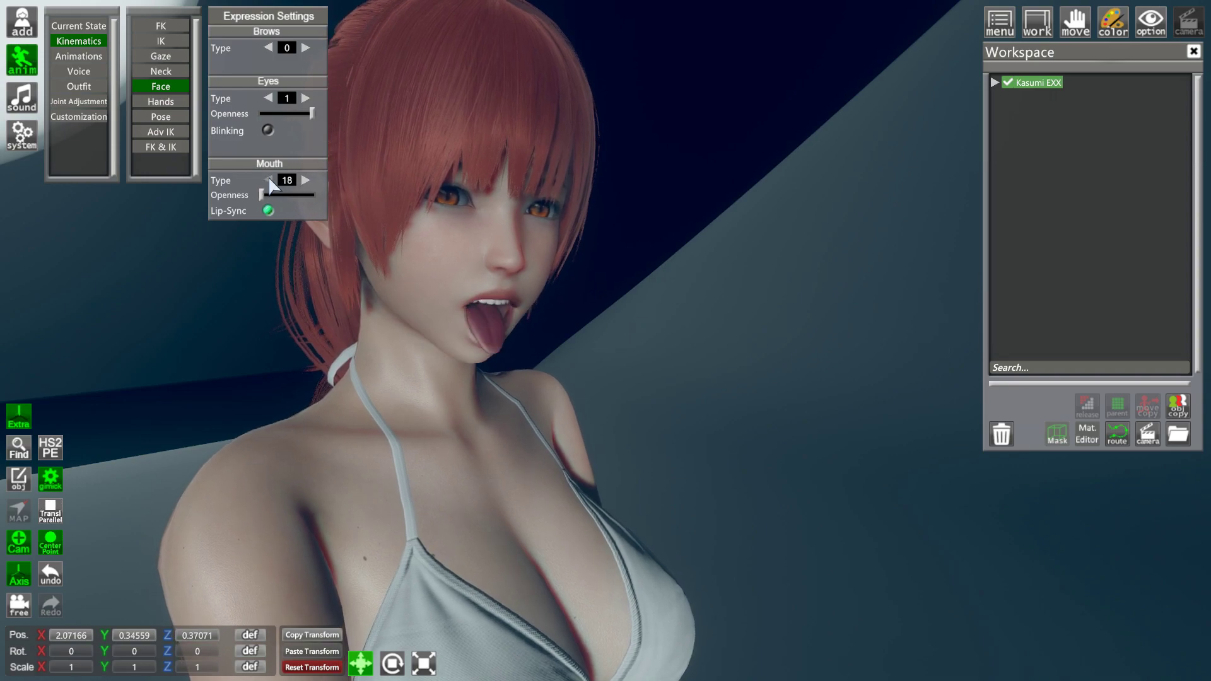
click(269, 180)
drag(352, 196, 971, 374)
click(305, 180)
click(7, 62)
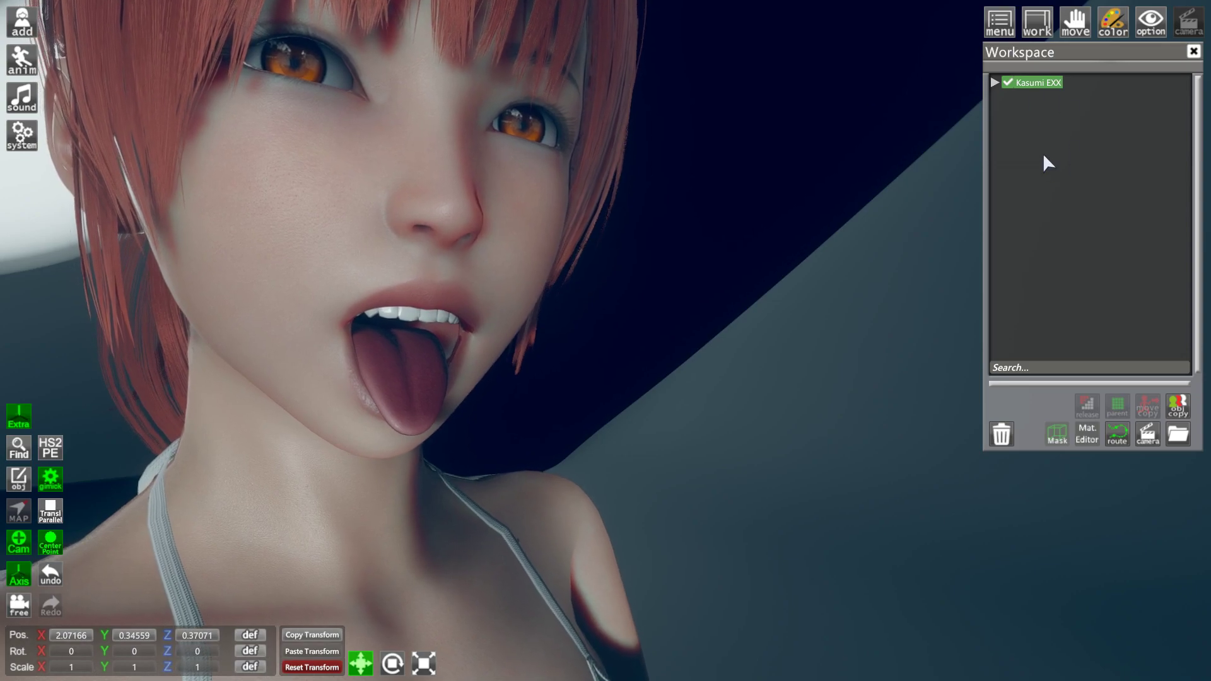
- In the Material Editor, filter by 'too' and give o_tooth the Hanmen/Next-Gen Teeth shader
click(1086, 434)
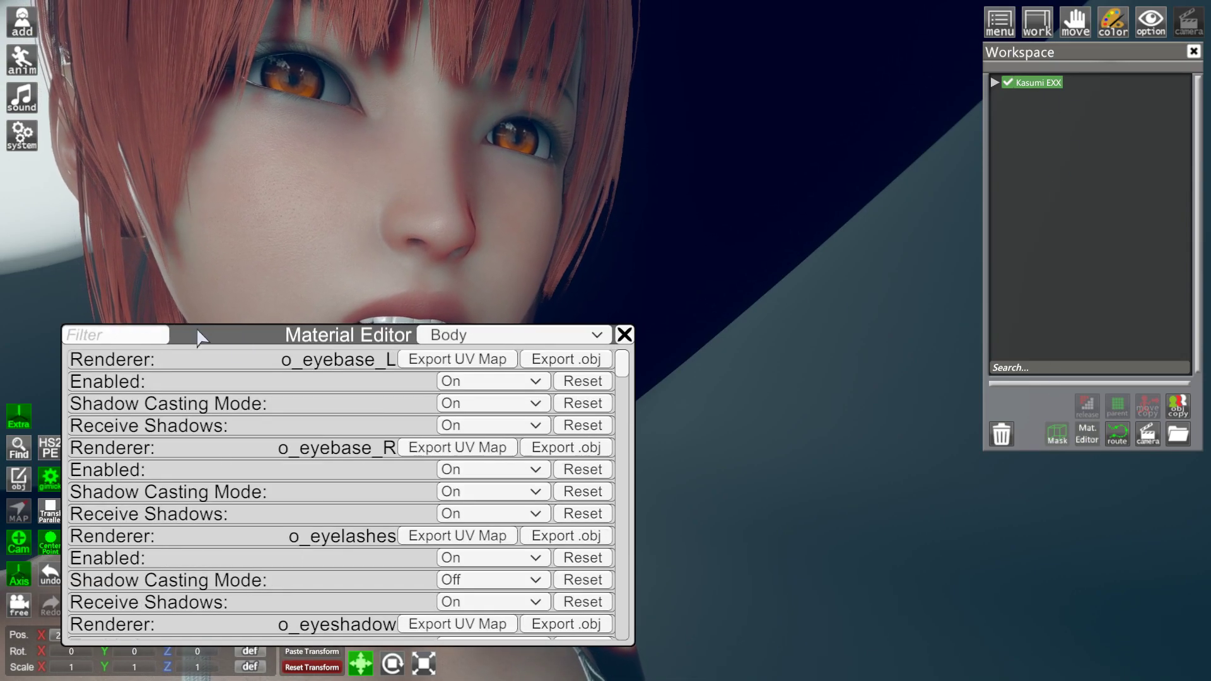
drag(221, 315, 700, 218)
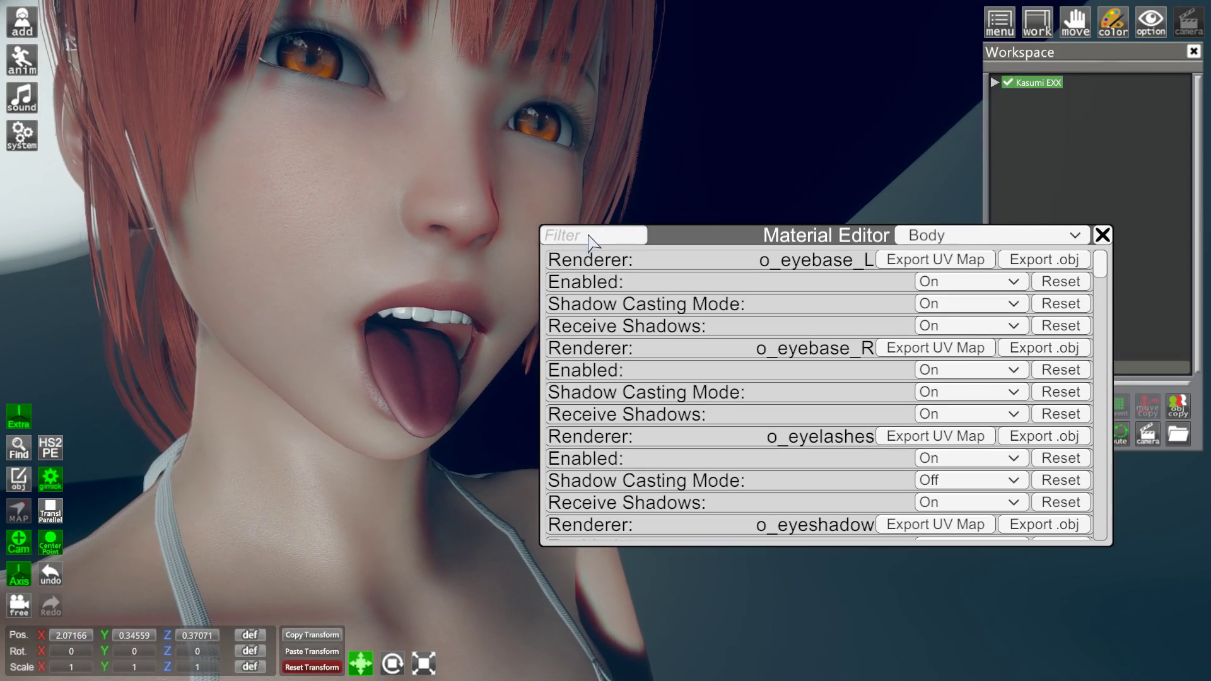
click(589, 242)
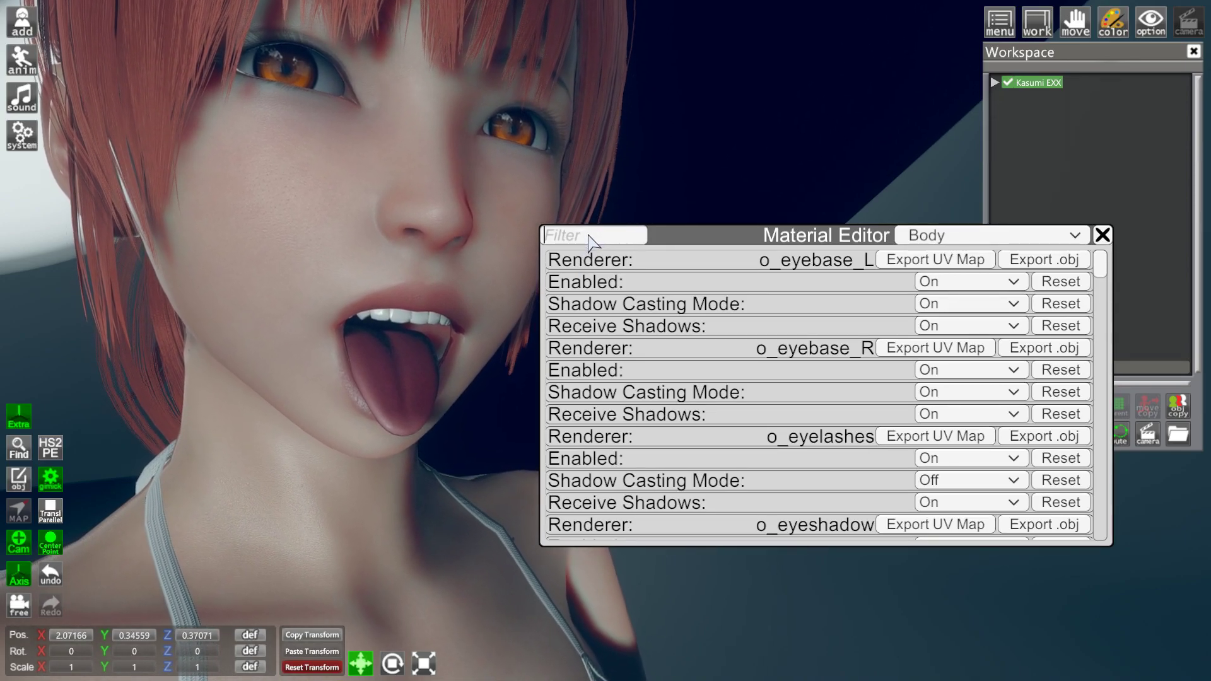
text(too)
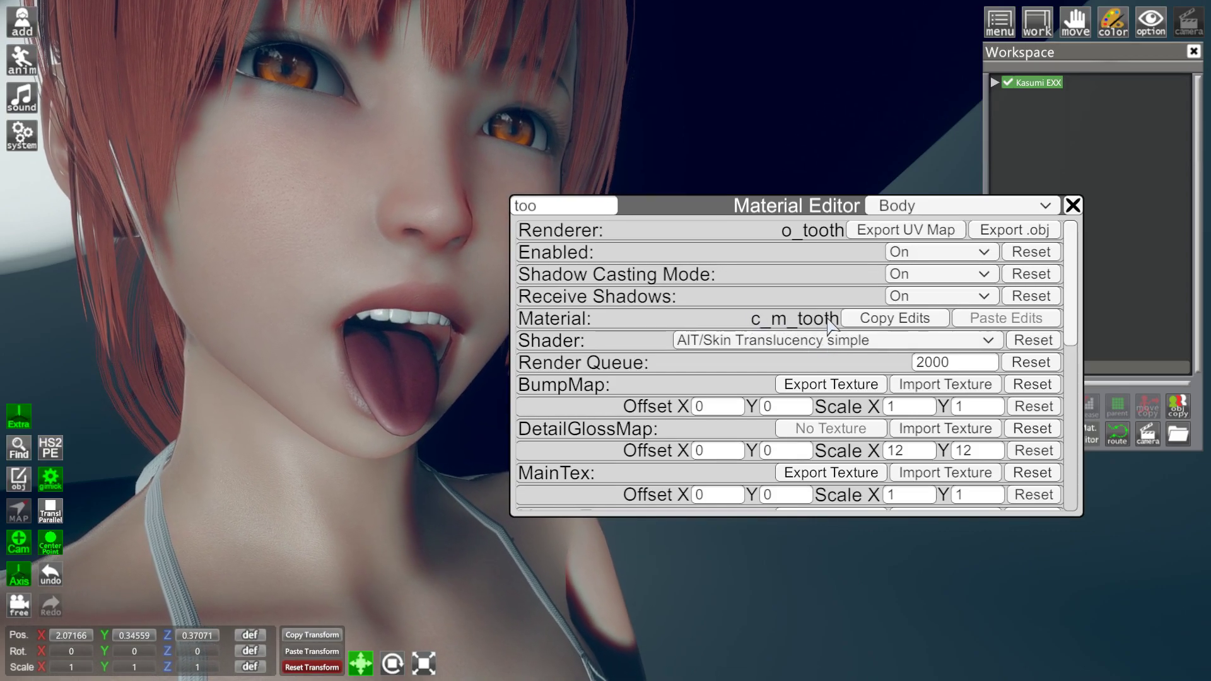
click(826, 341)
scroll(796, 435, down, 5)
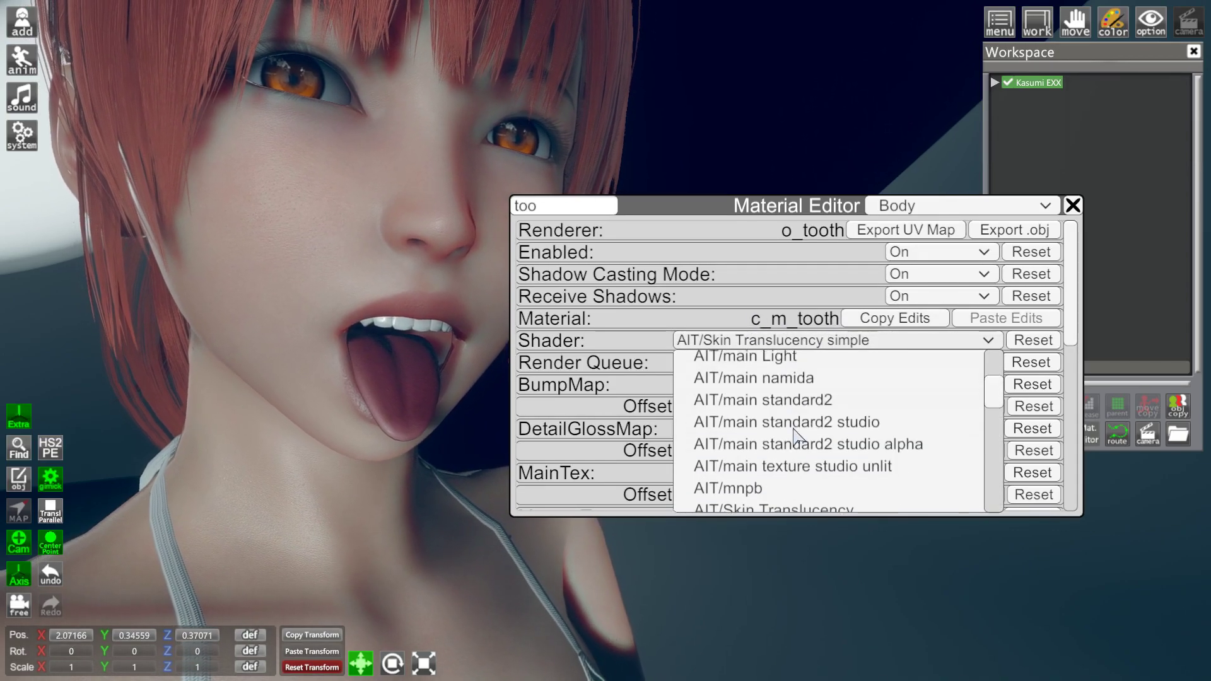
scroll(796, 435, down, 6)
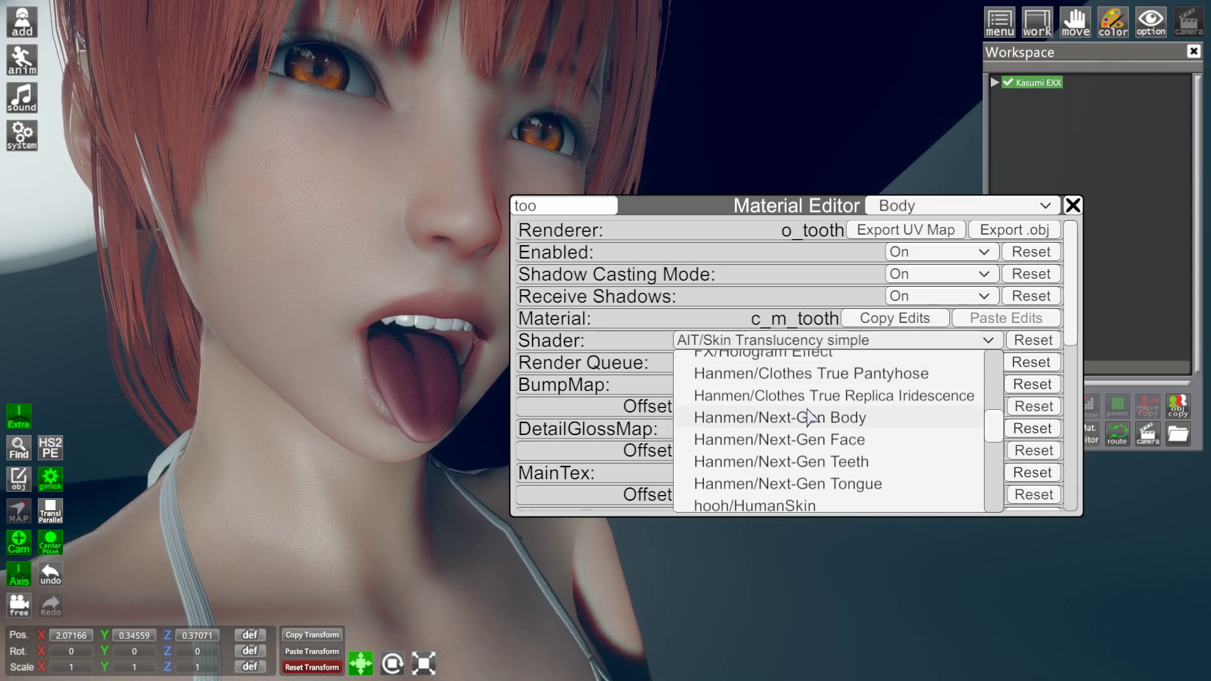
scroll(809, 417, down, 1)
click(813, 424)
- Lower the teeth material's Gloss from 0.85 to about 0.76
drag(849, 207, 914, 210)
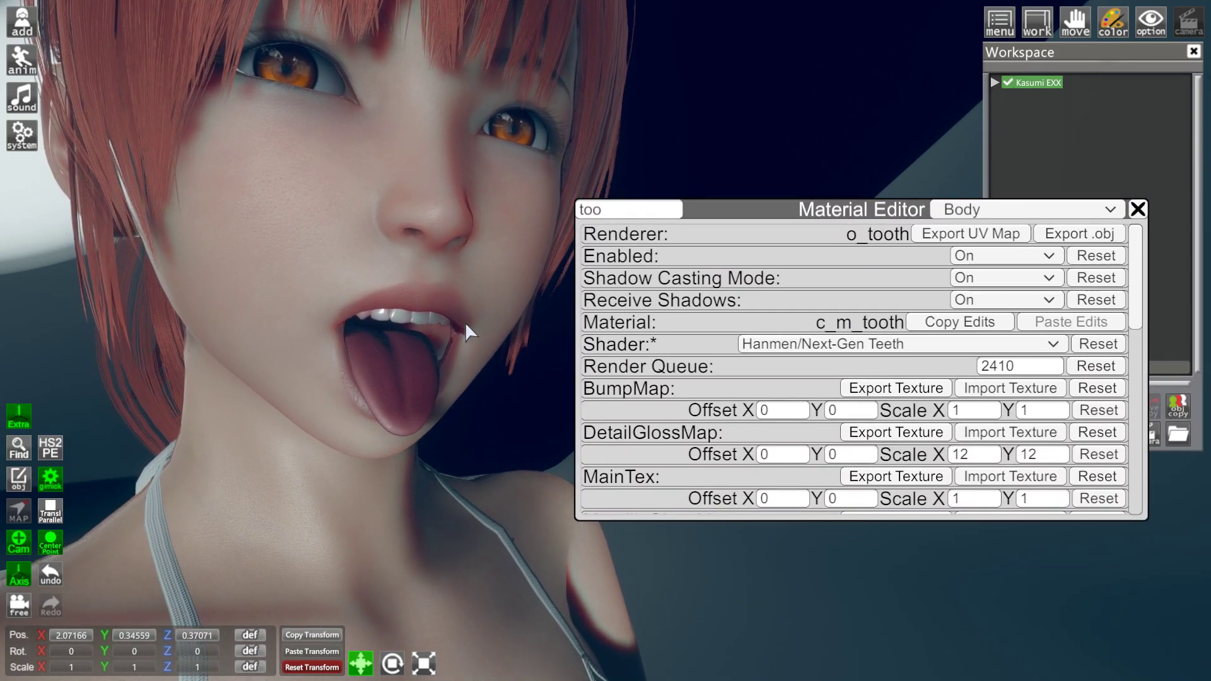
scroll(703, 347, down, 6)
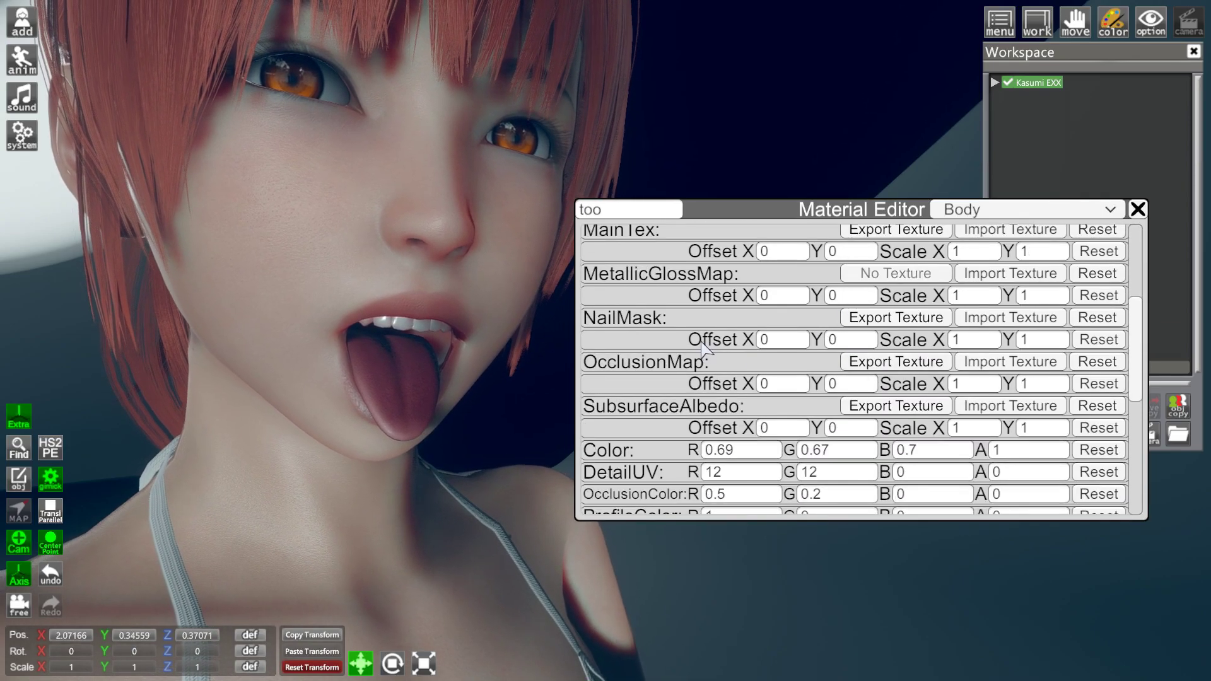
scroll(703, 347, down, 6)
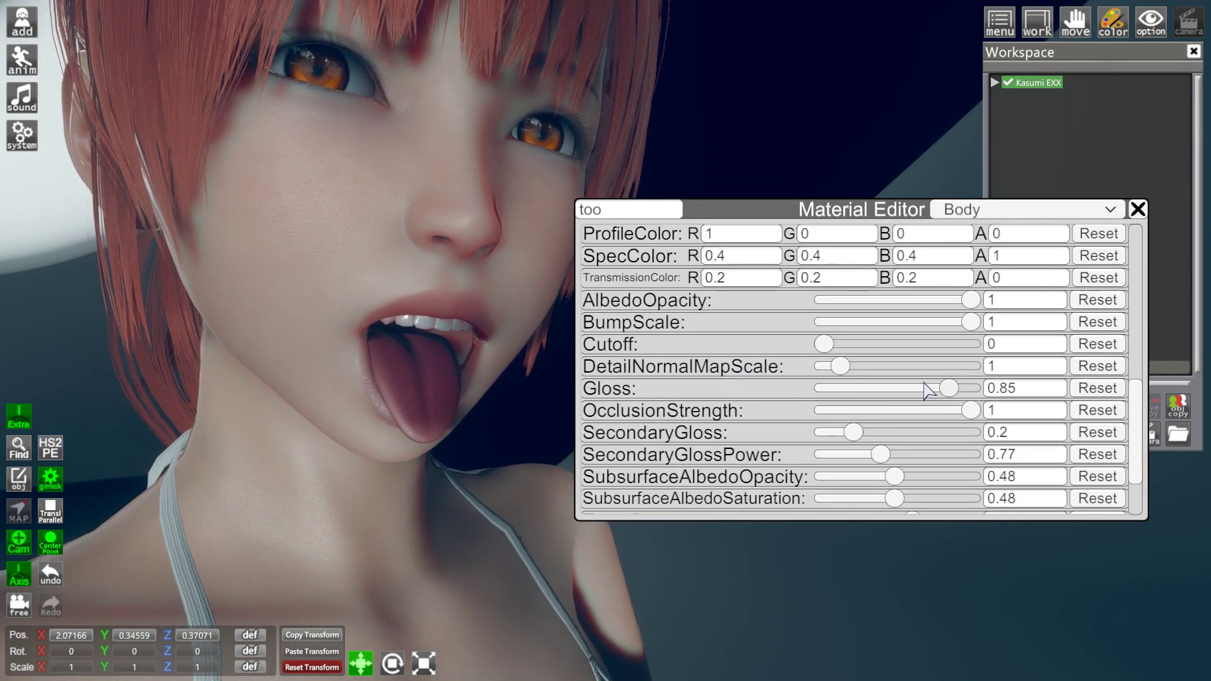
mouse_move(926, 388)
mouse_down()
mouse_move(939, 389)
mouse_move(855, 389)
mouse_move(963, 389)
mouse_move(939, 383)
mouse_up()
click(635, 213)
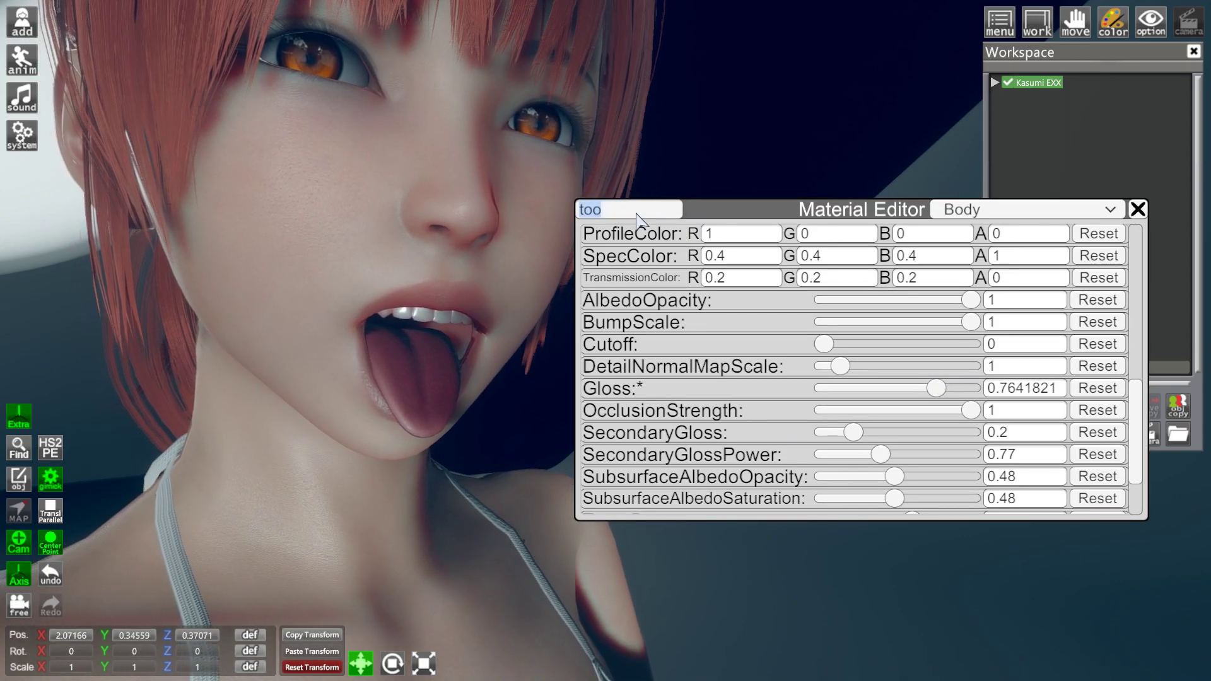
- Filter materials by 'tan' and set o_tang's shader to Hanmen/Next-Gen Tongue
key(BackSpace)
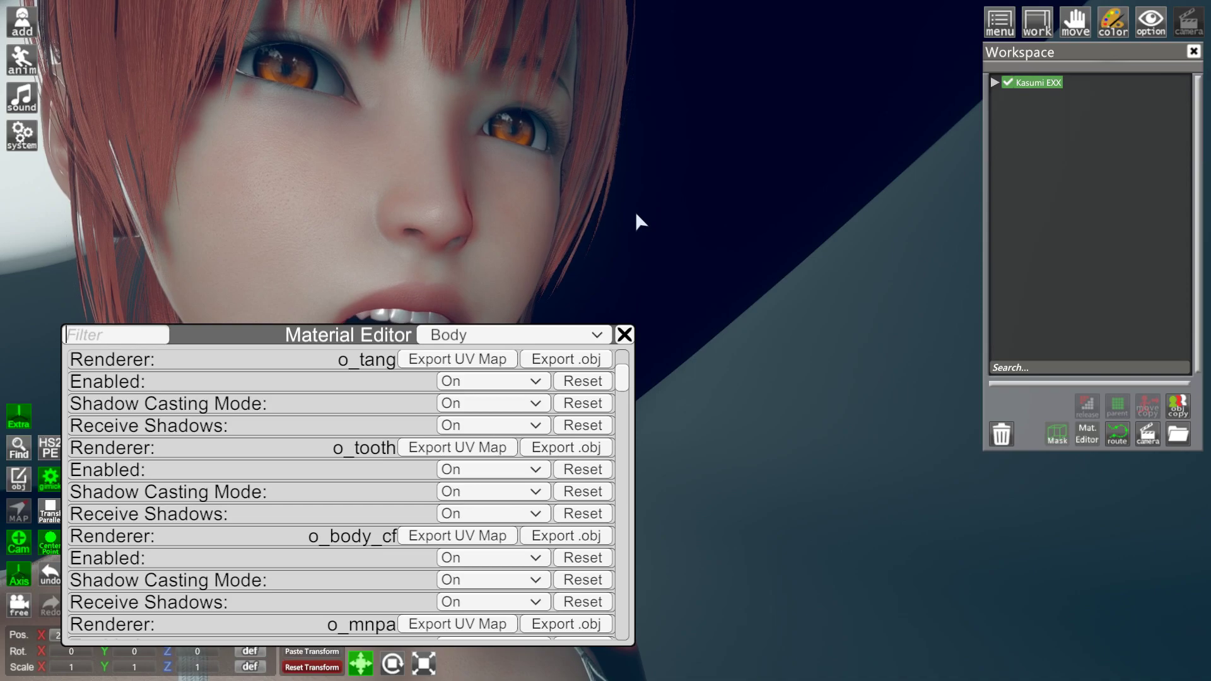
text(tan)
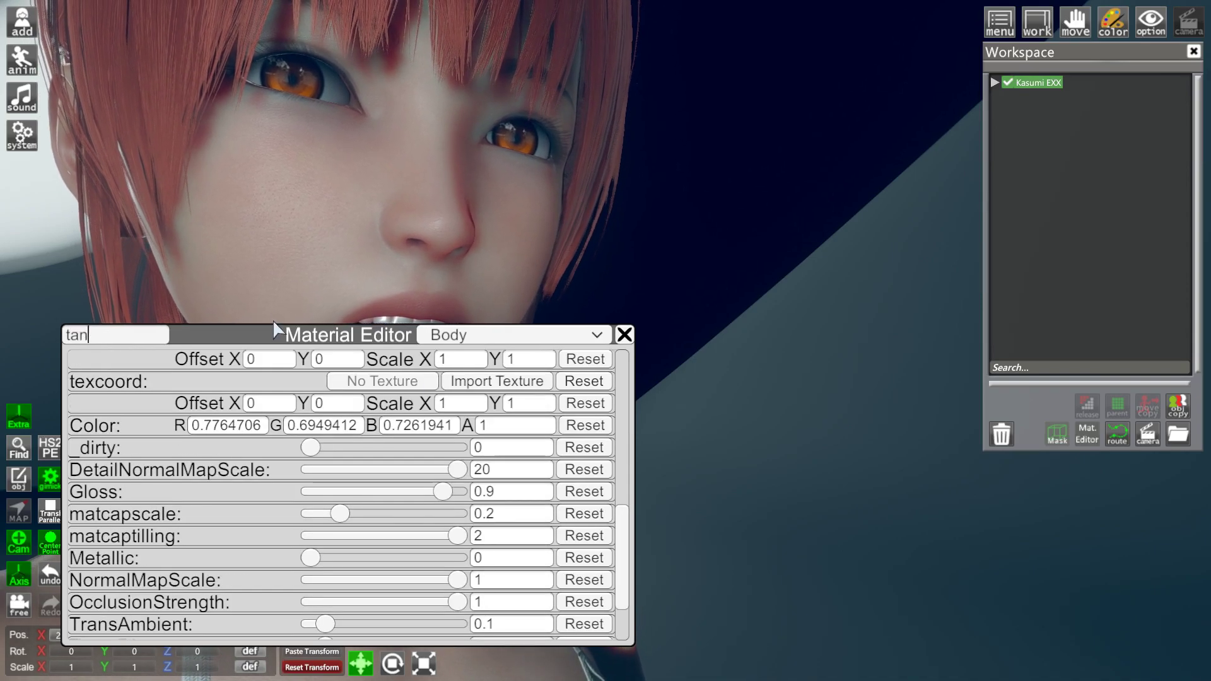
drag(272, 319, 663, 243)
scroll(657, 338, up, 5)
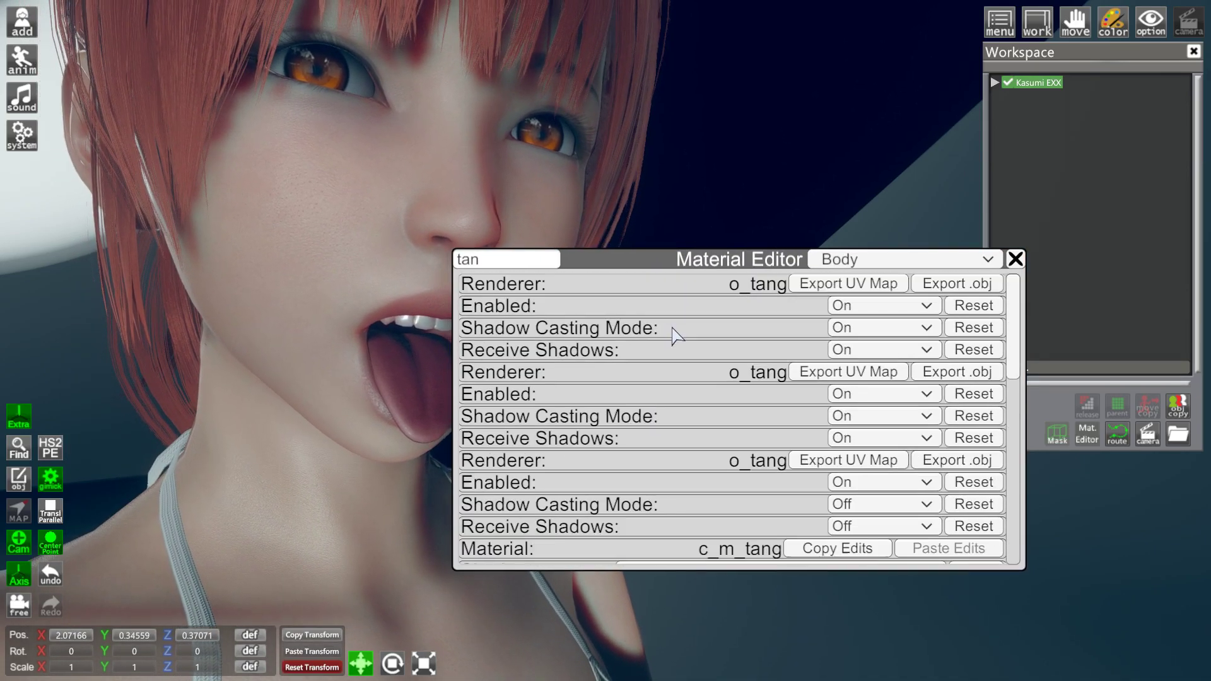
scroll(674, 334, down, 3)
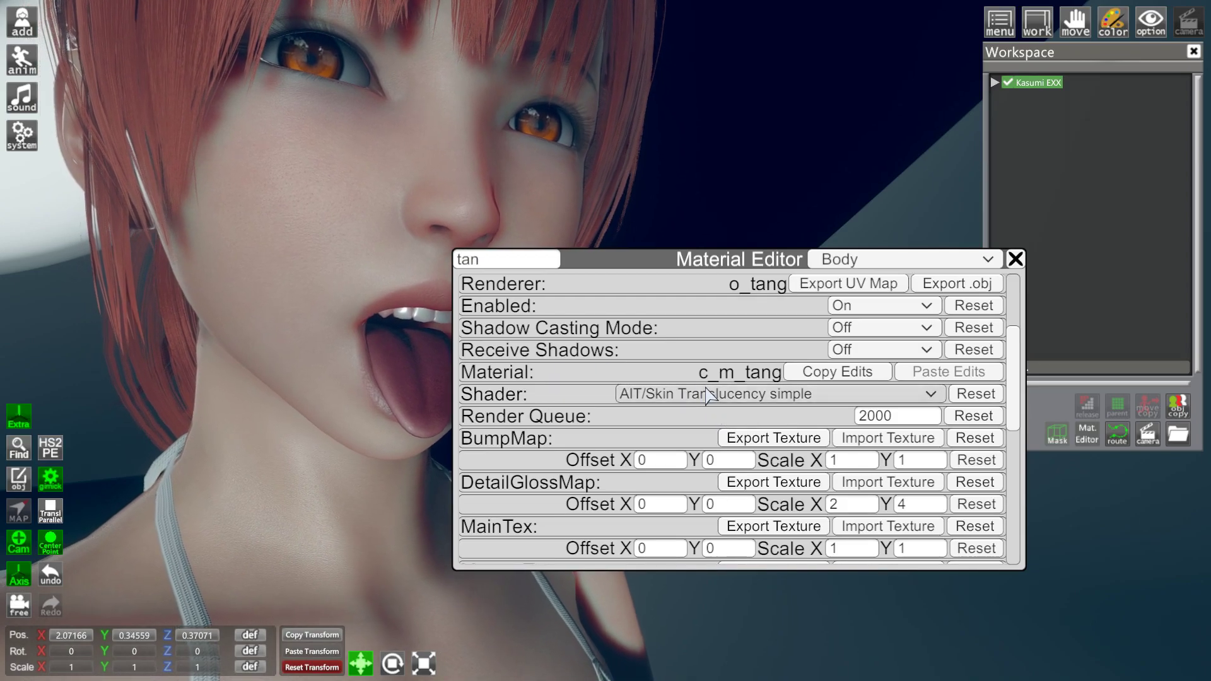
click(711, 394)
scroll(757, 470, down, 10)
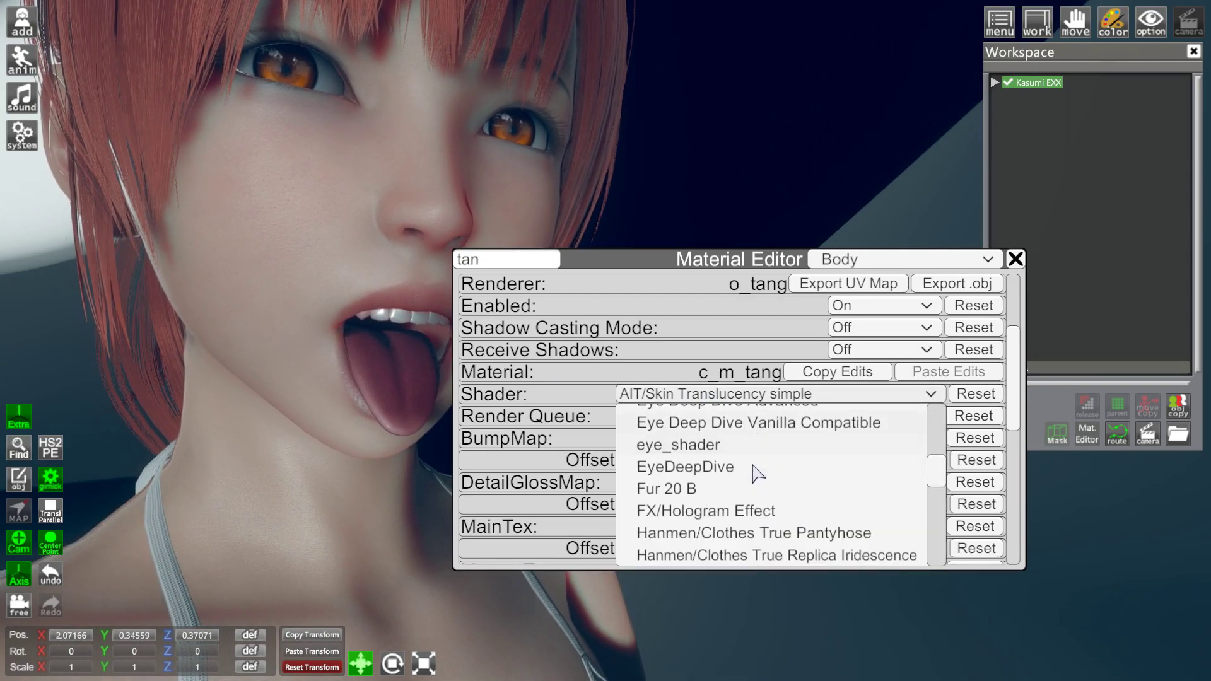
scroll(757, 473, down, 5)
scroll(739, 546, up, 3)
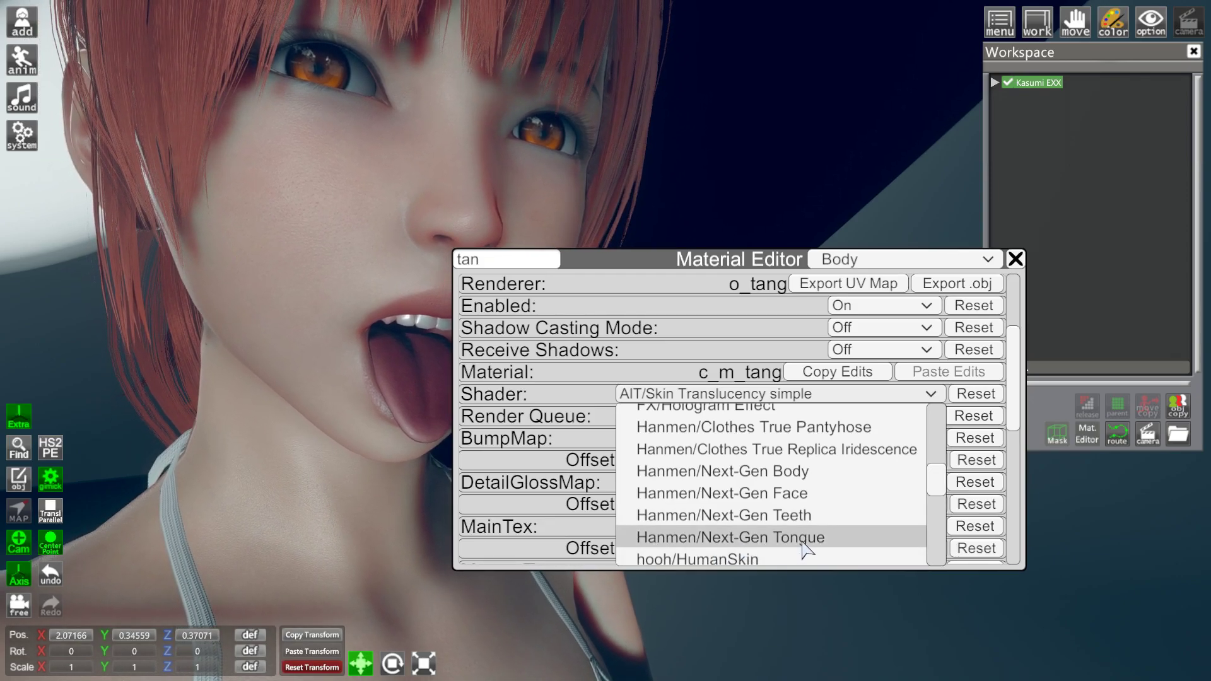
click(757, 537)
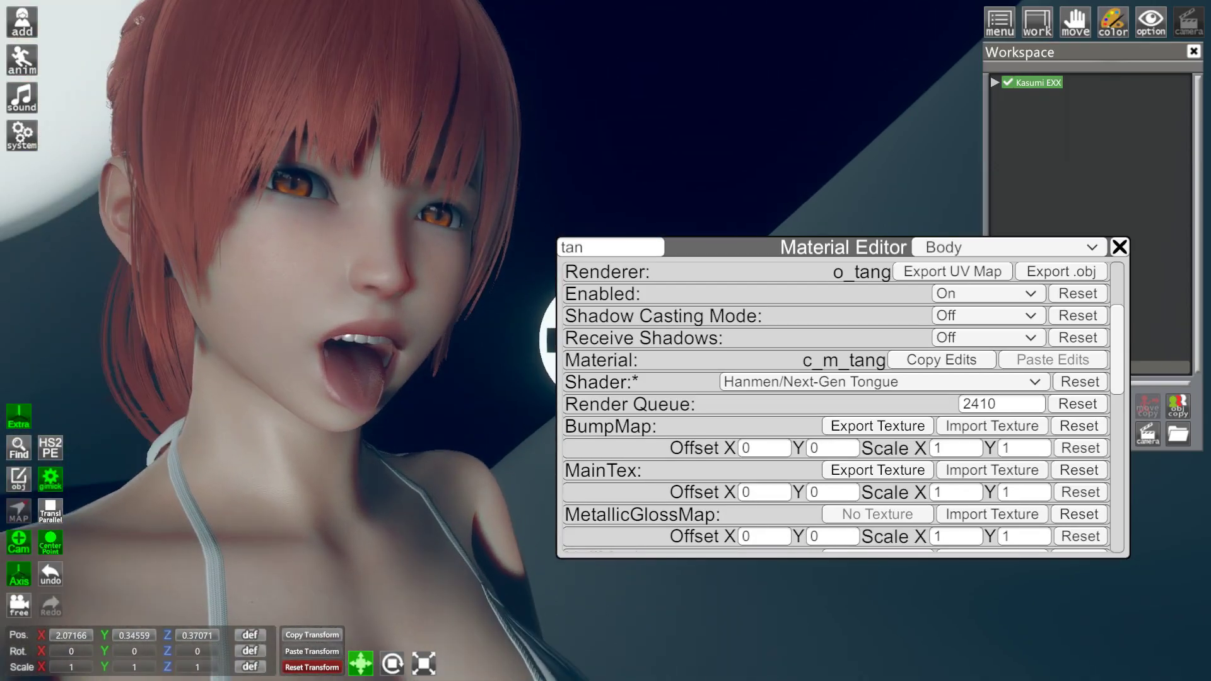
- Set the tongue's TransDynamic to about 0.83 and its Gloss to about 0.754
scroll(822, 410, down, 10)
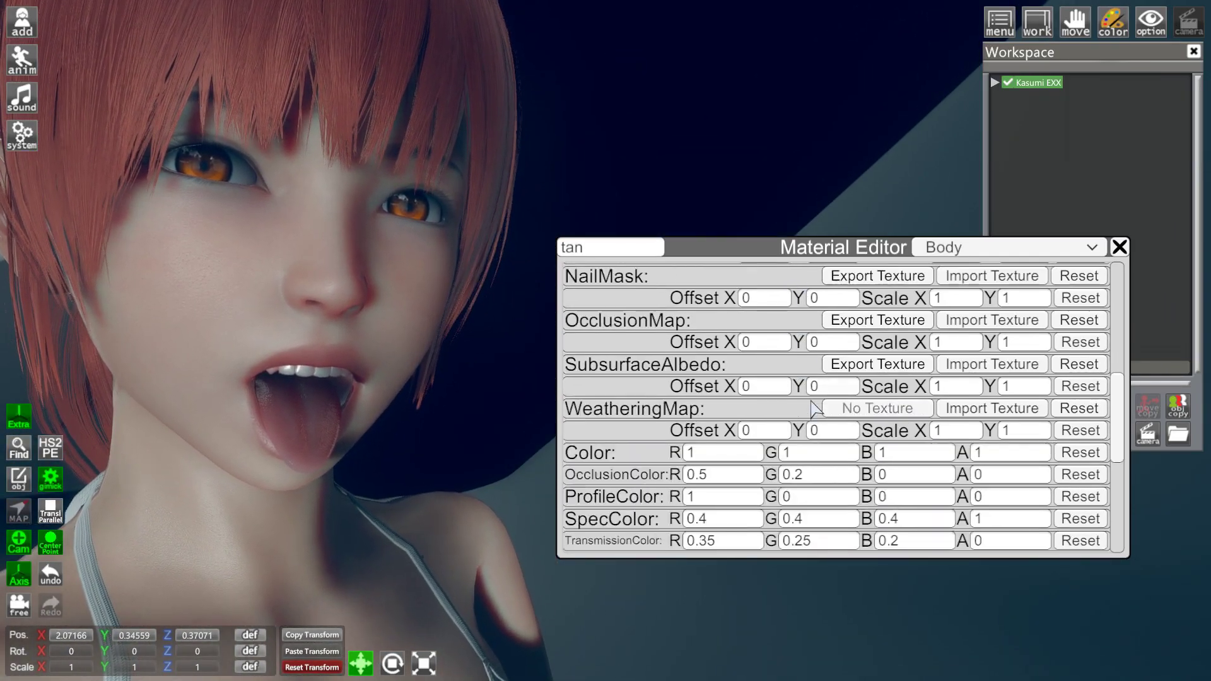
scroll(810, 426, down, 3)
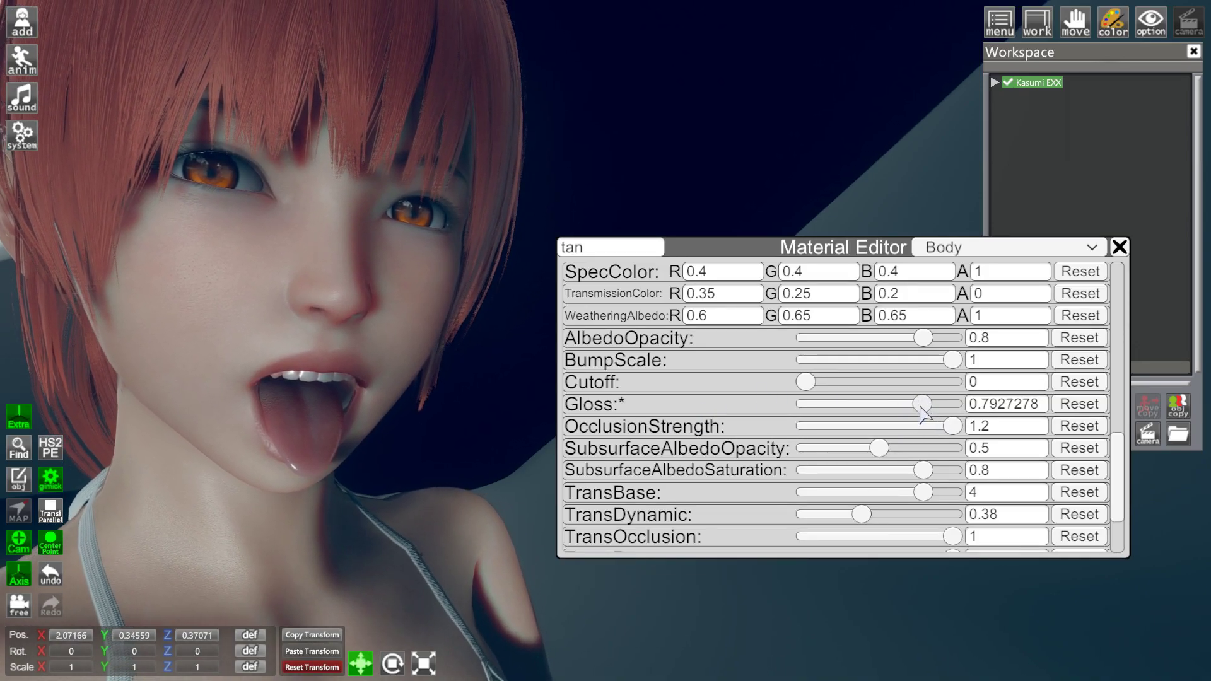
drag(761, 253, 725, 221)
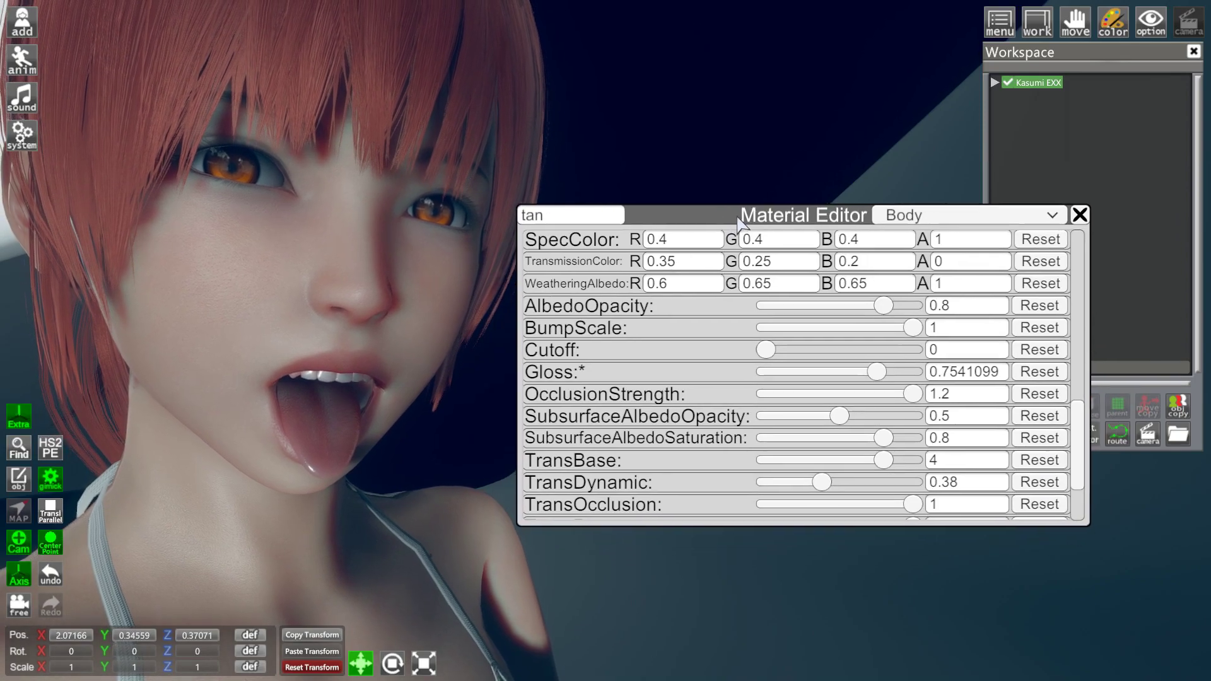
scroll(645, 471, down, 3)
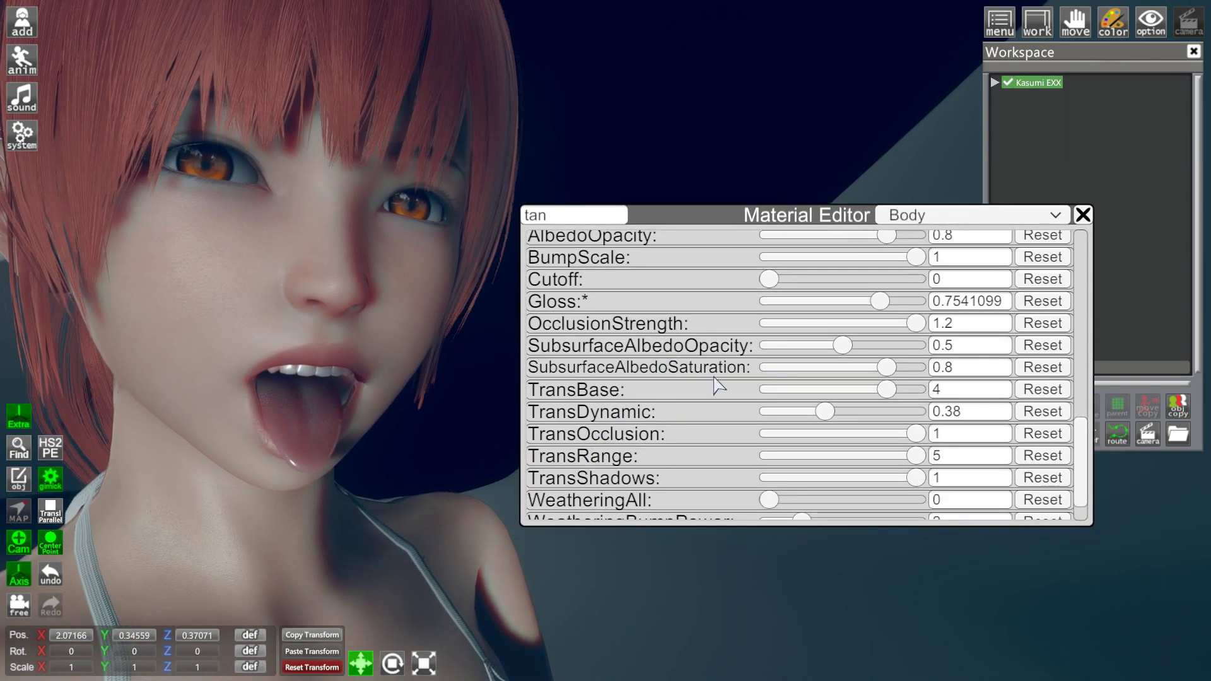
drag(824, 411, 902, 416)
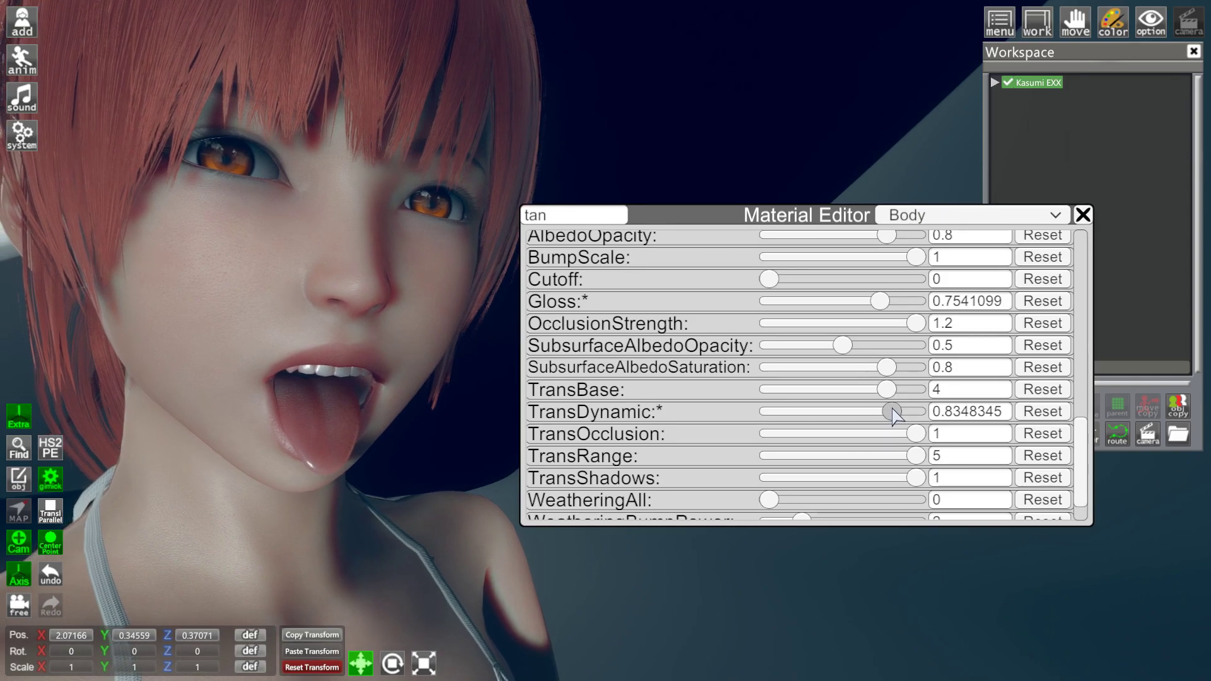
- Clear the 'tan' filter so the Material Editor lists all materials
drag(802, 219, 826, 214)
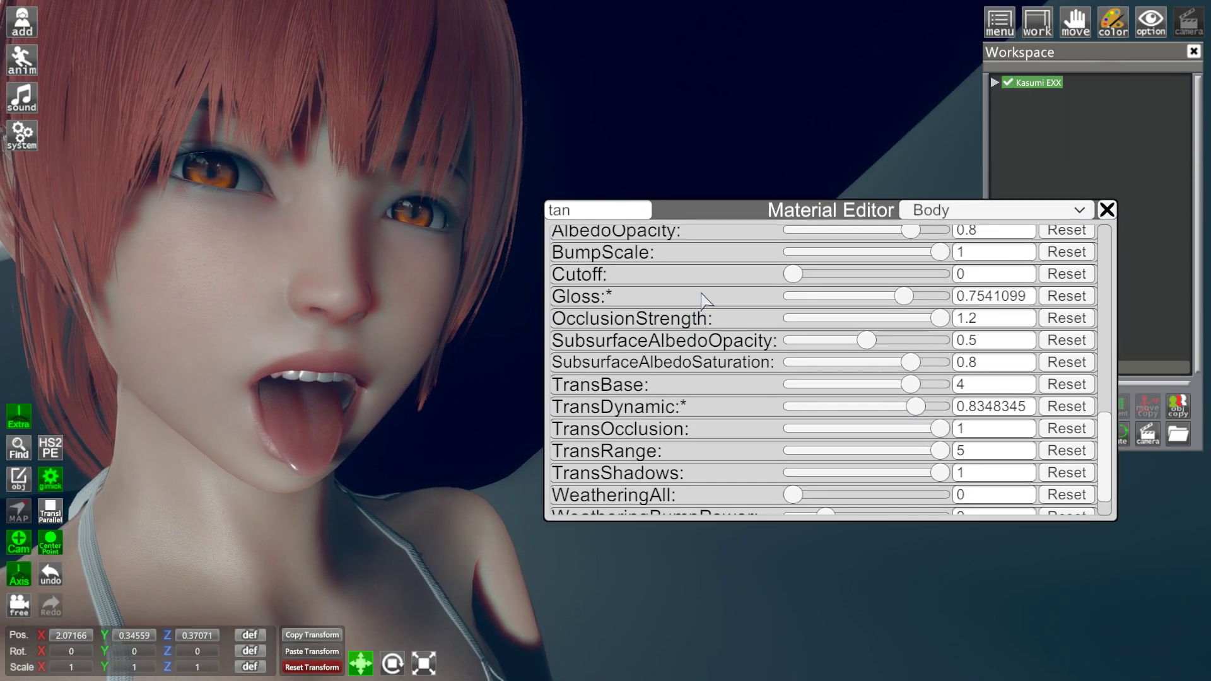
click(611, 214)
key(BackSpace)
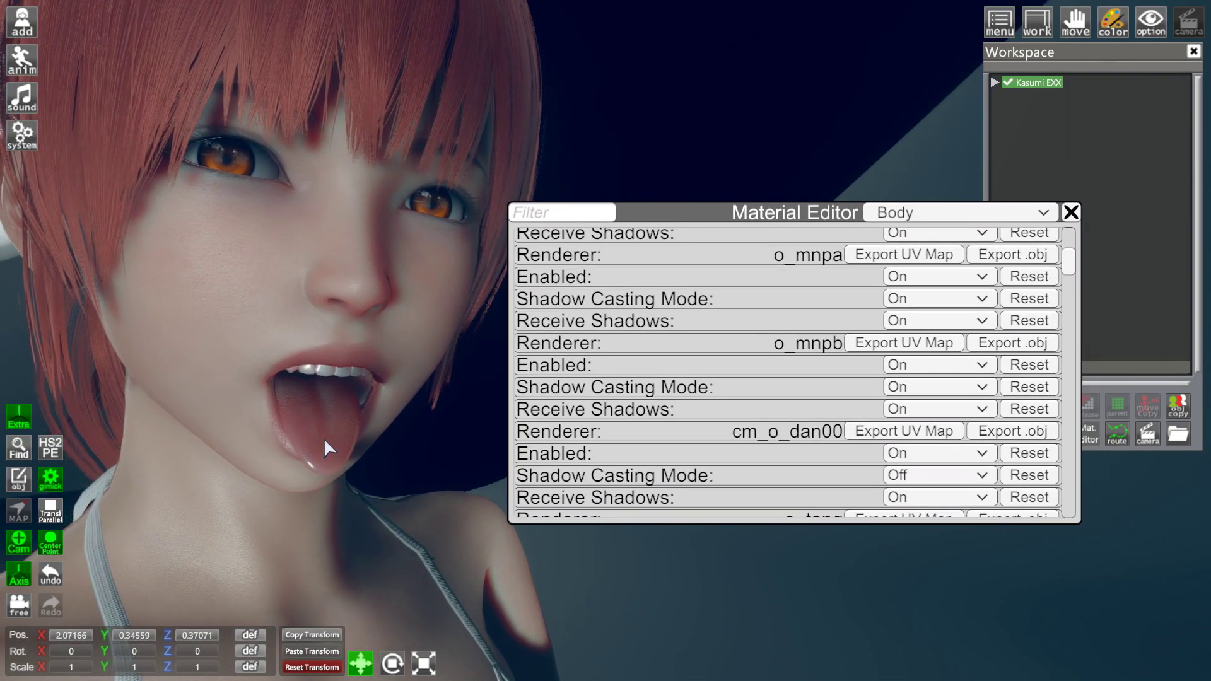
right_drag(330, 442, 330, 441)
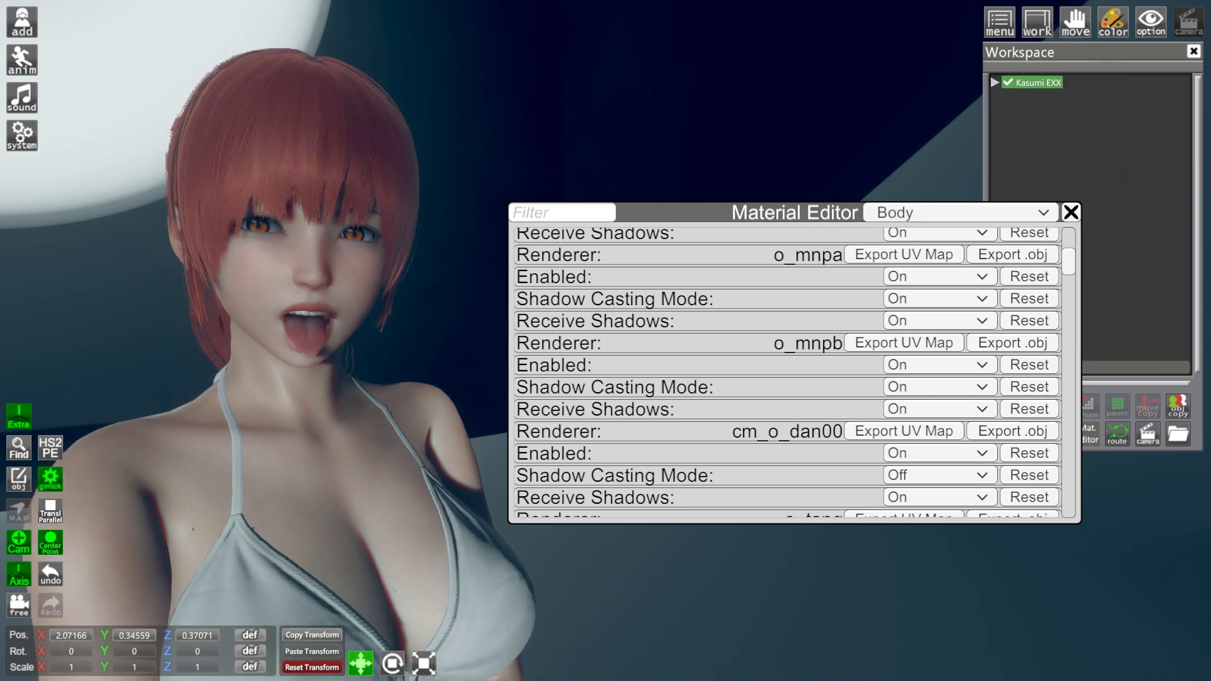
- In Graphics settings, drag the camera Field of View down to 34
key(F5)
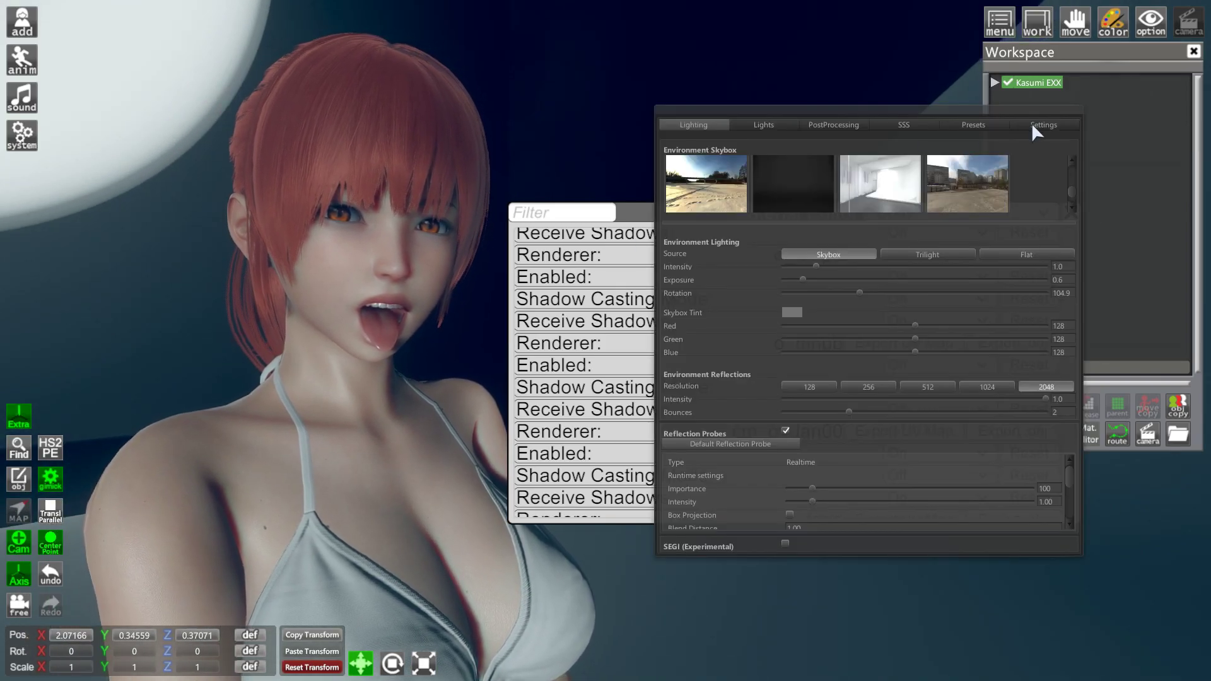
click(1041, 126)
drag(884, 213, 840, 214)
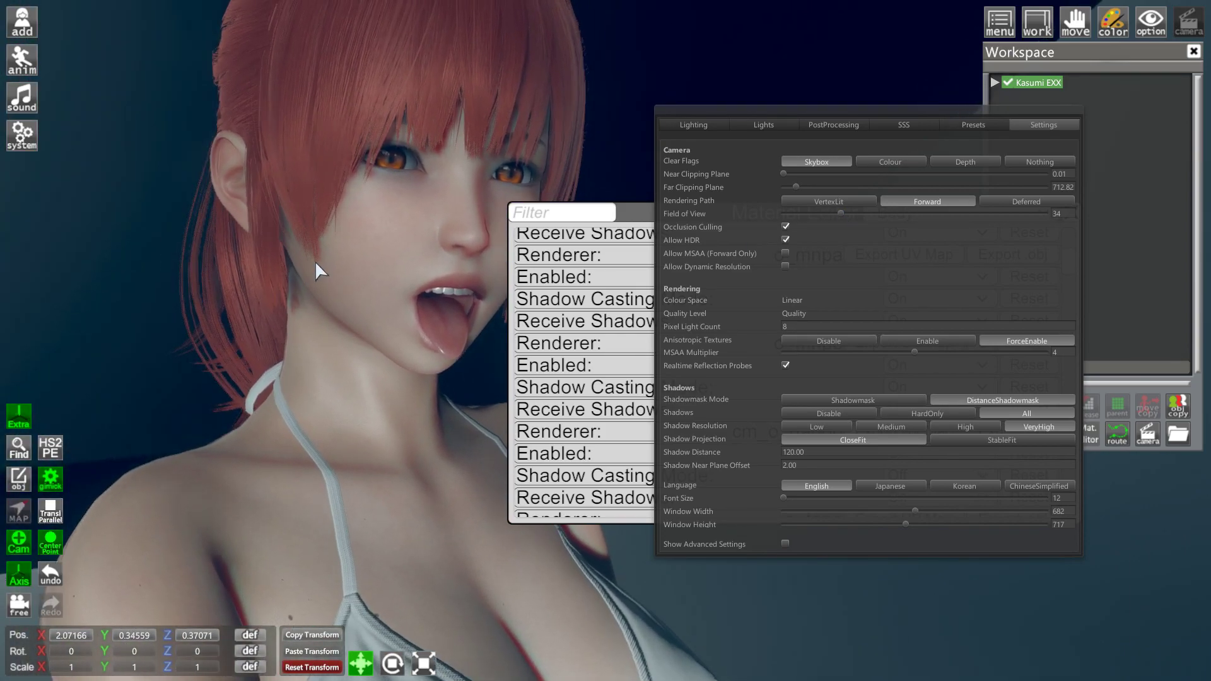
key(F5)
drag(713, 214, 744, 140)
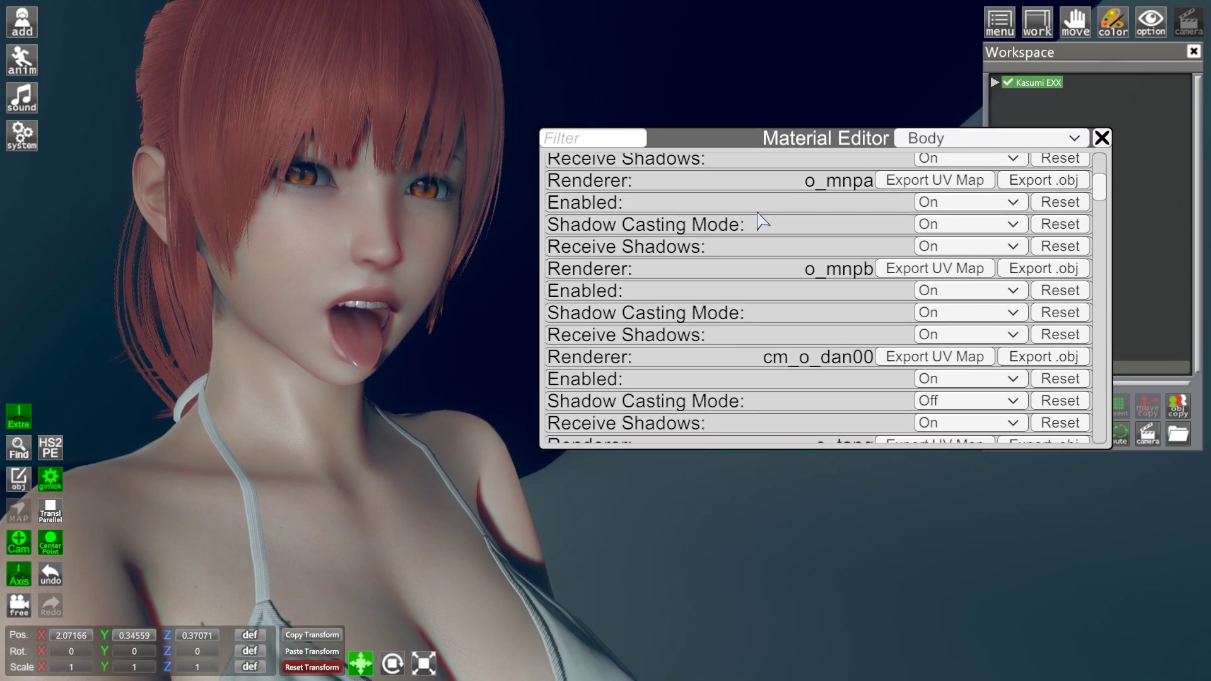
- Filter materials by 'body' and scroll to c_m_liquid_body's VeinsColor fields
click(617, 145)
text(body)
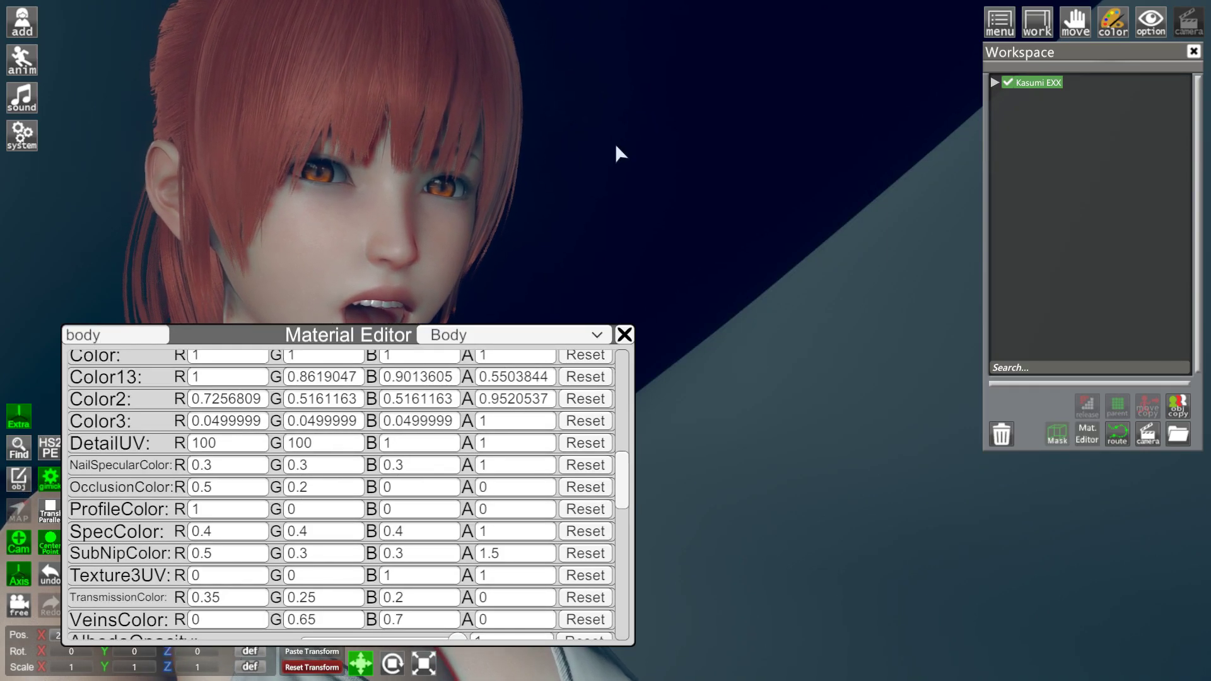
scroll(307, 459, down, 1)
scroll(307, 458, up, 5)
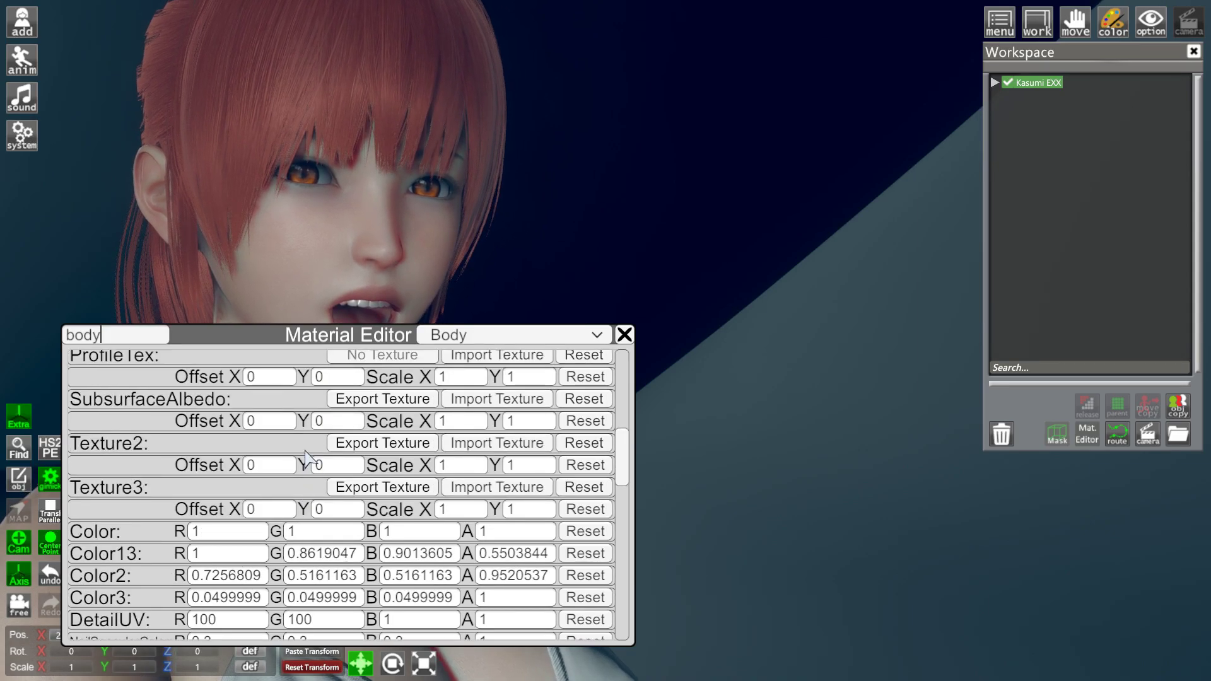
scroll(307, 459, down, 15)
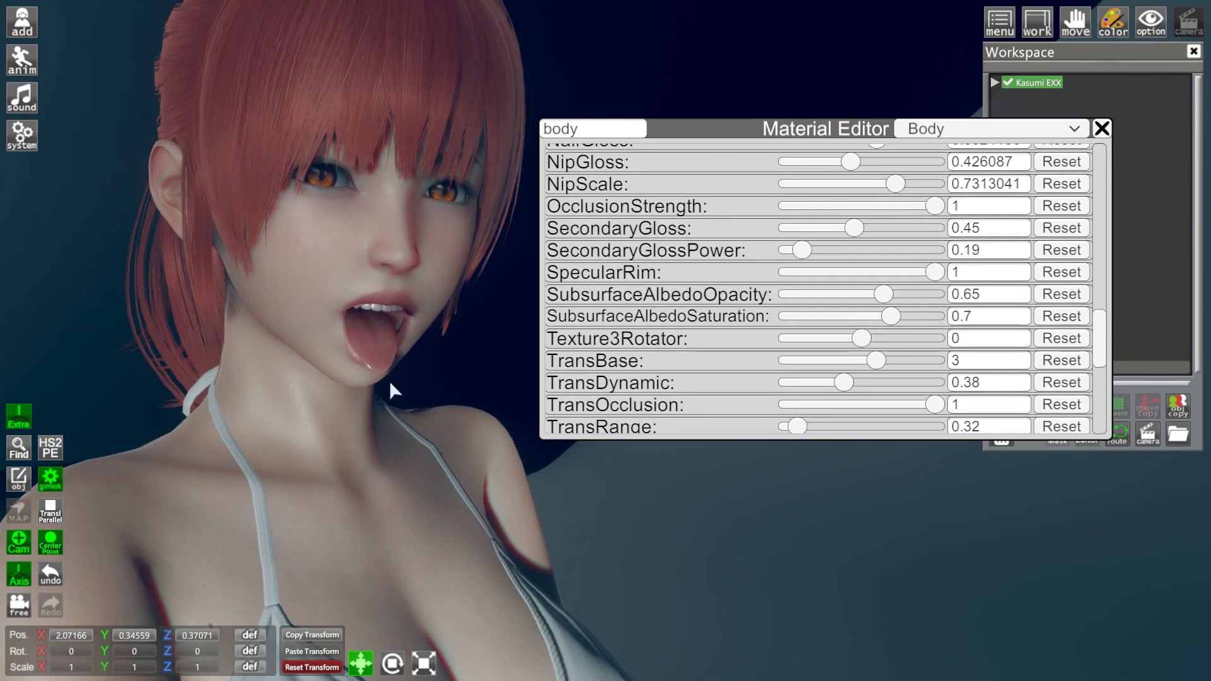
scroll(676, 344, down, 1)
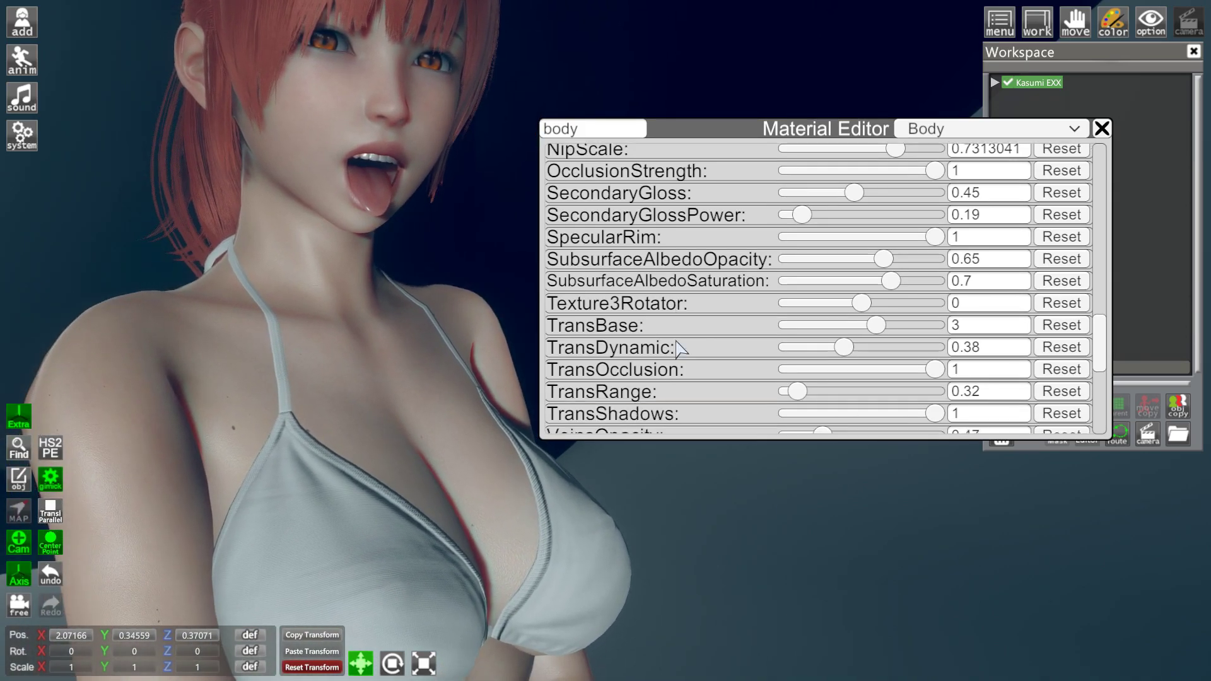
scroll(677, 344, down, 5)
scroll(661, 353, up, 2)
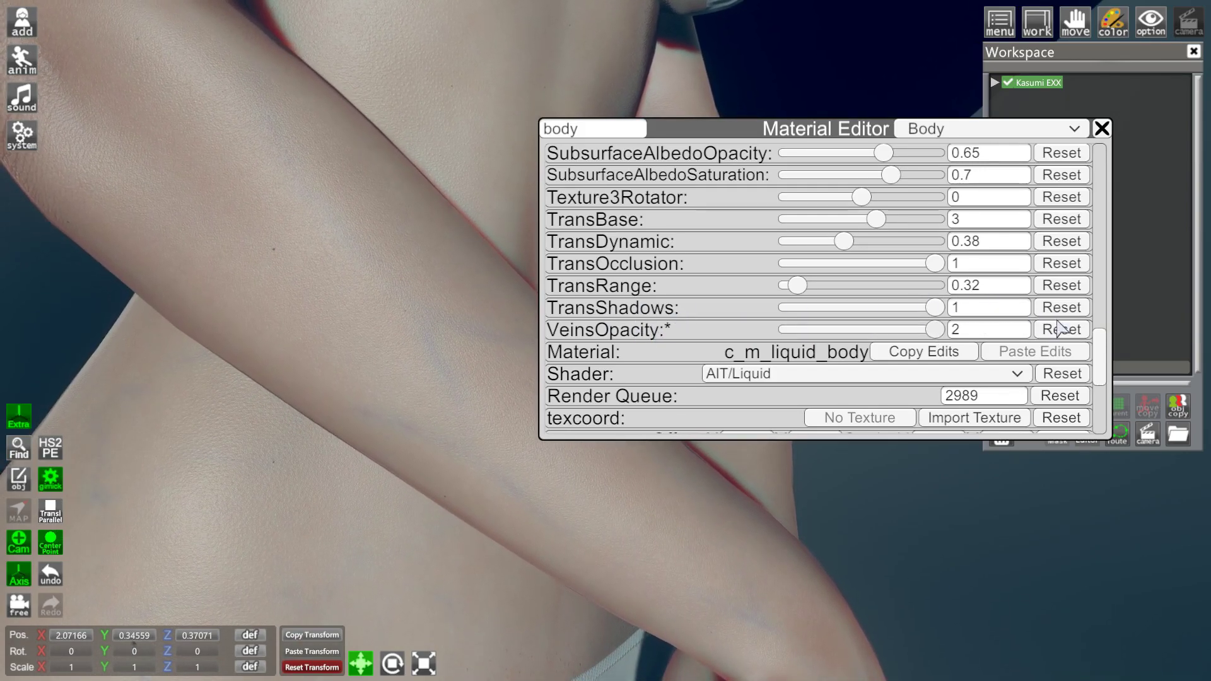
scroll(630, 264, up, 10)
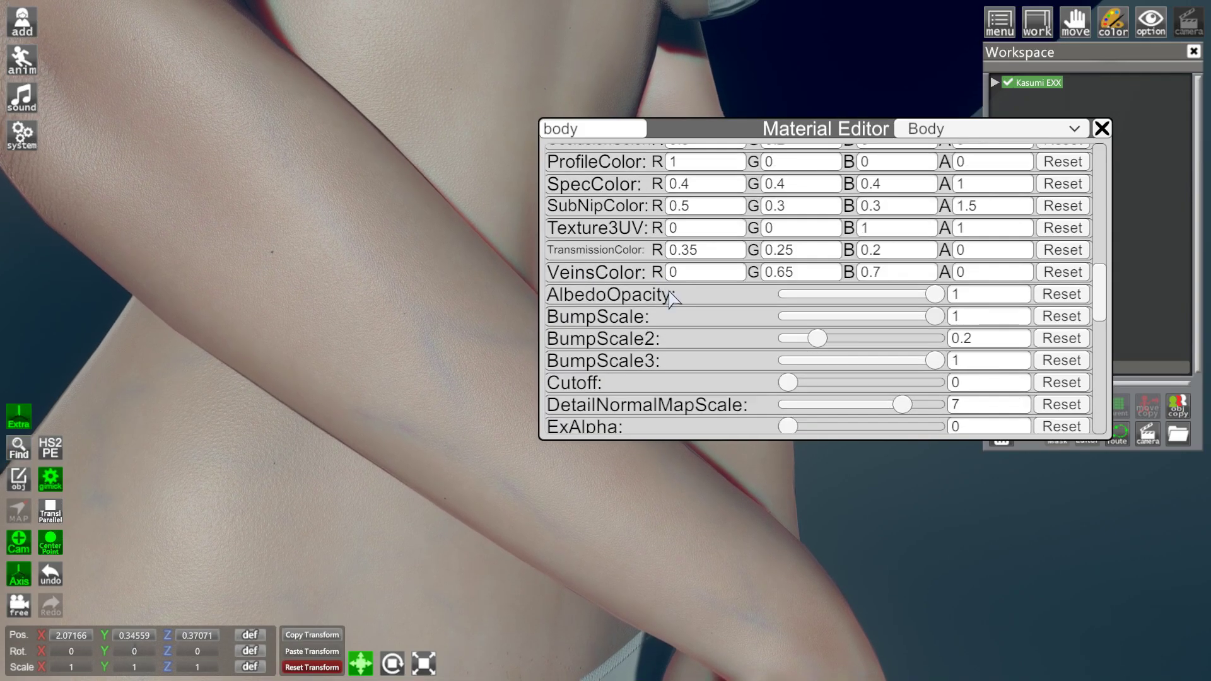
scroll(621, 324, up, 1)
scroll(599, 290, down, 1)
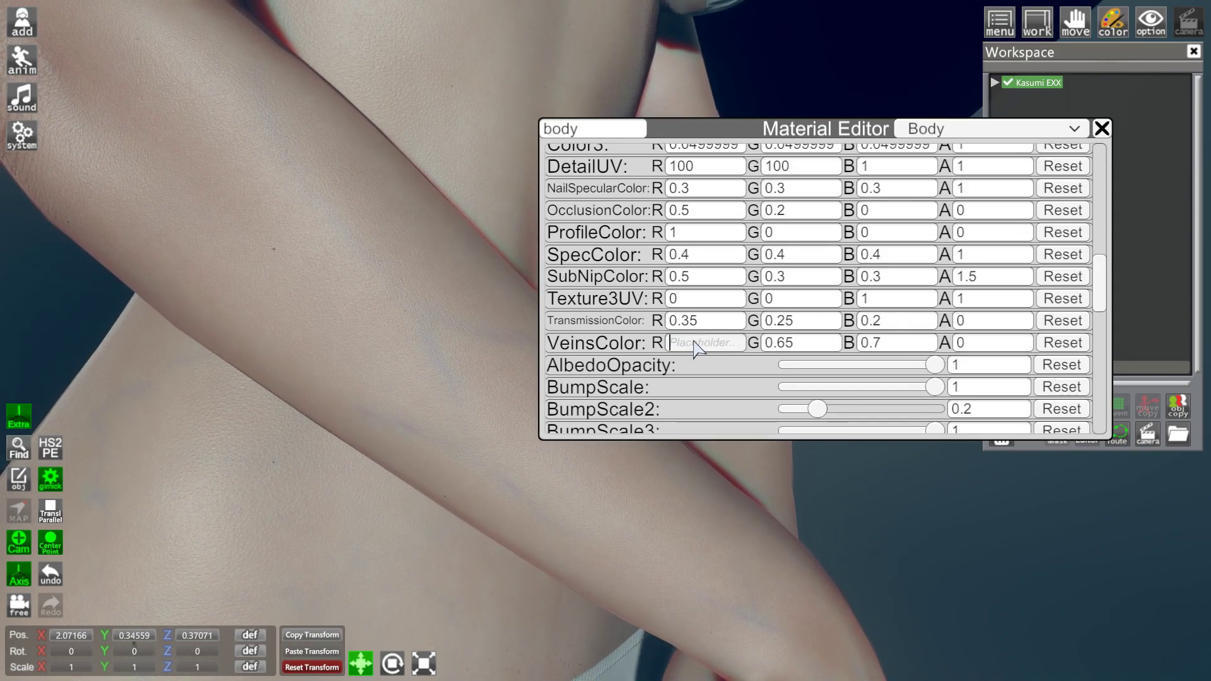
- Commit VeinsColor red 44, then set the VeinsColor channels to 20
key(Return)
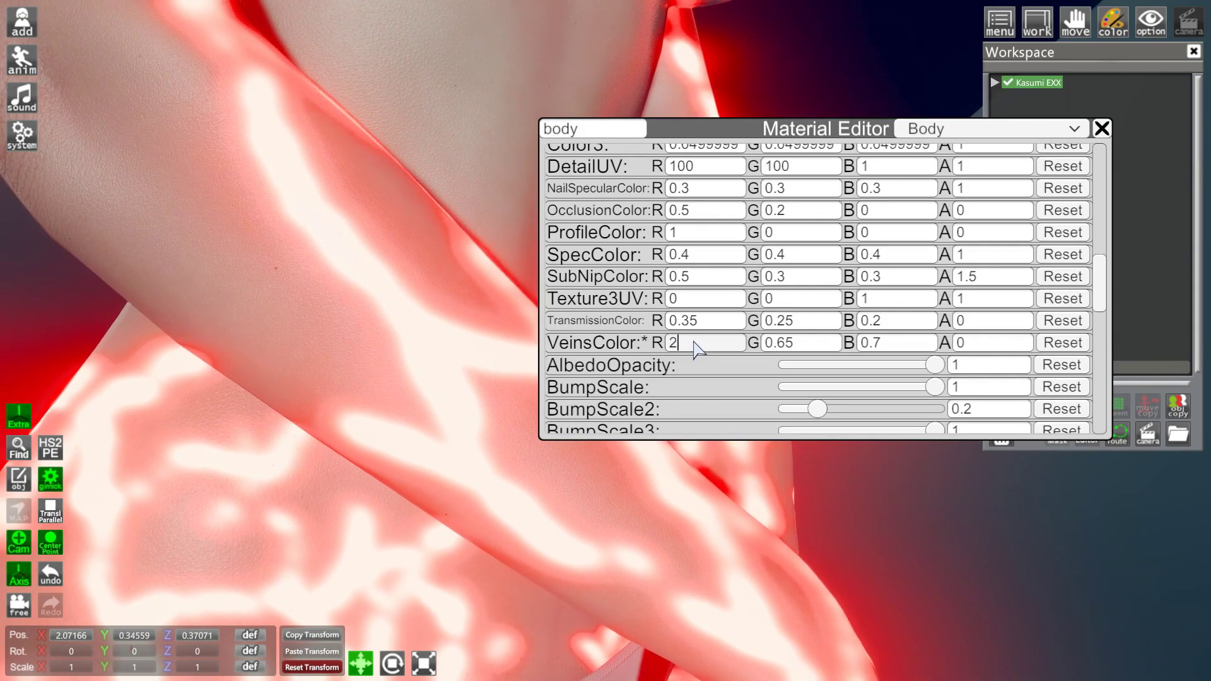
text(0)
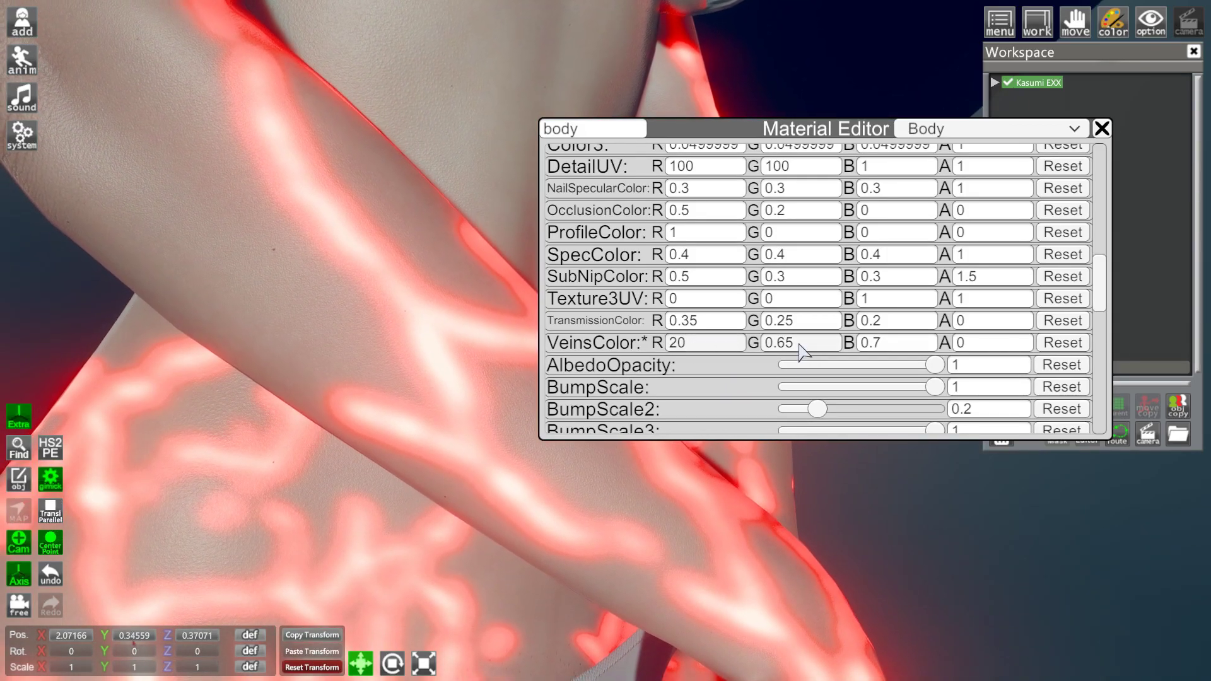
click(801, 349)
text(20)
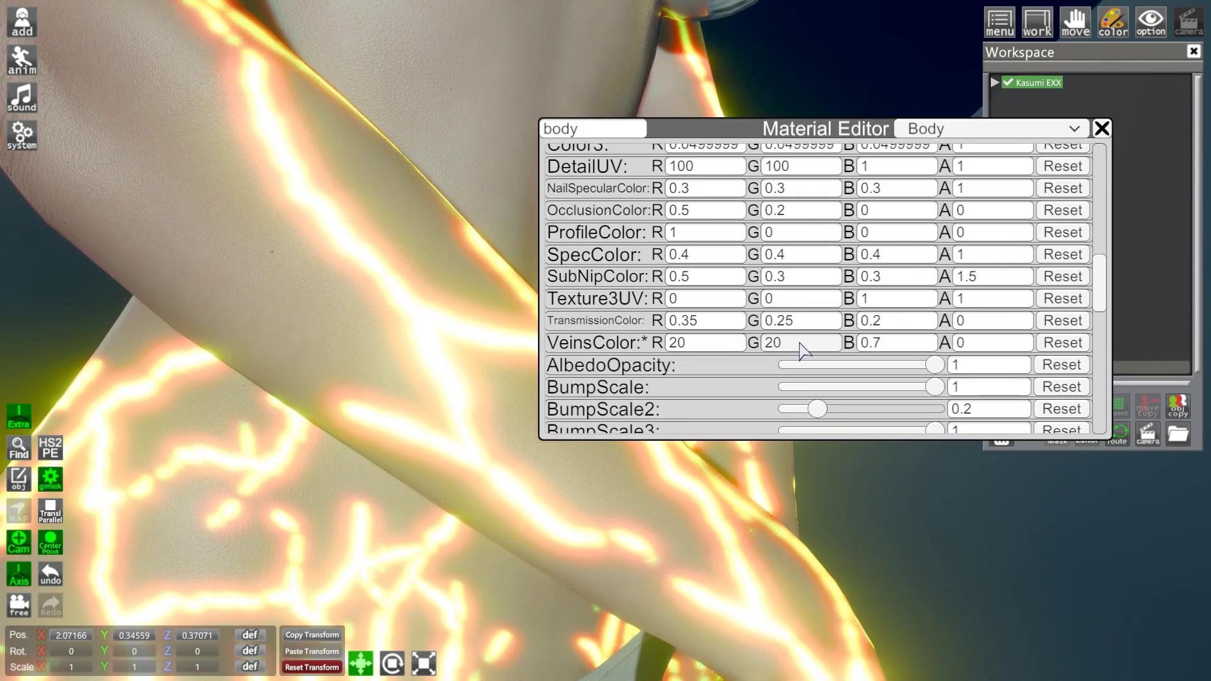
text(20)
key(Return)
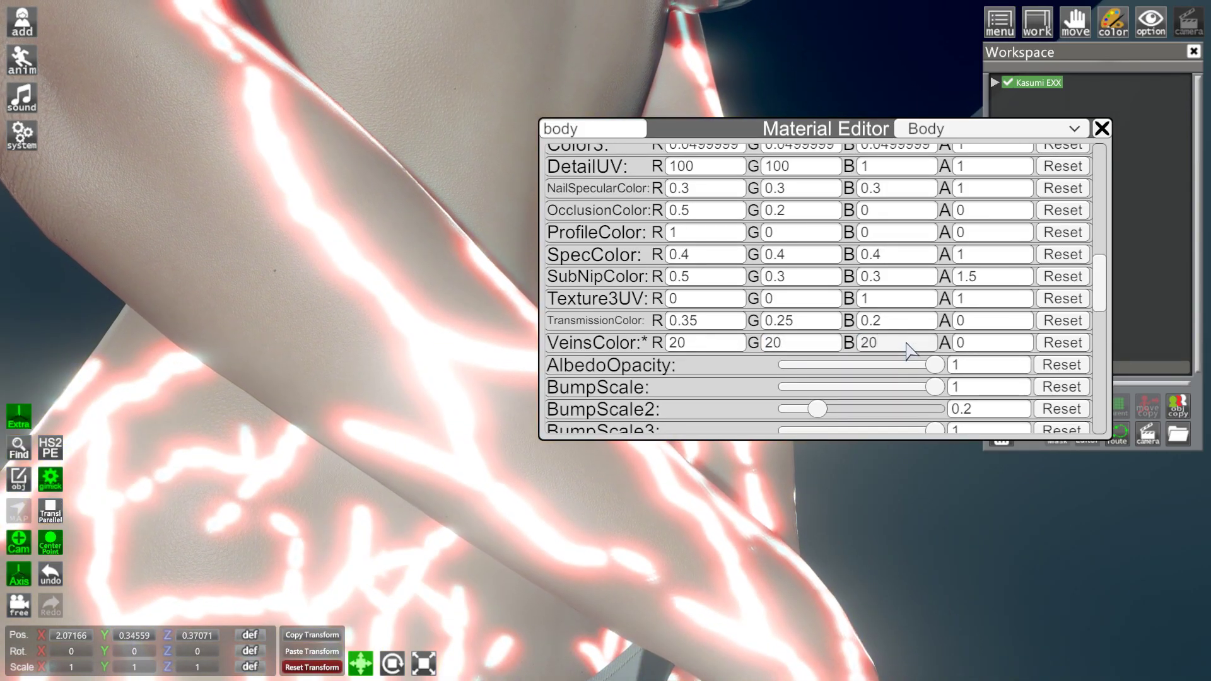
- Drop VeinsColor blue and green to 1, leaving the veins at 20, 1, 1
click(908, 348)
text(1)
key(Return)
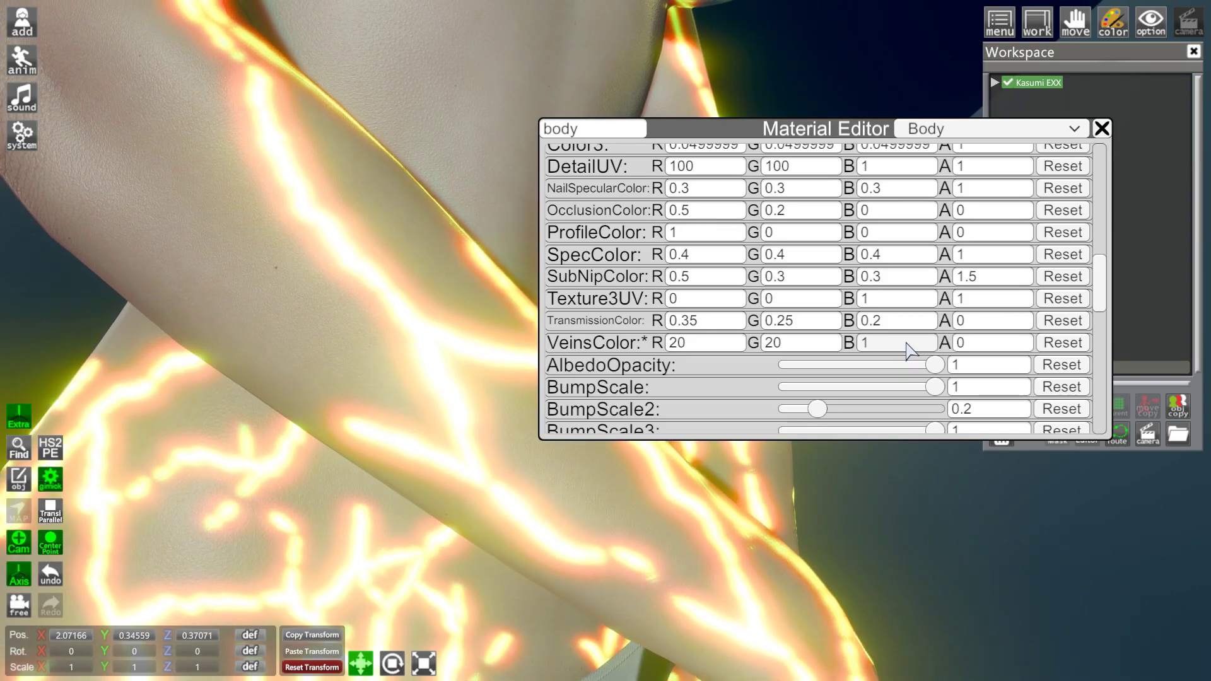
click(800, 345)
text(1)
key(Return)
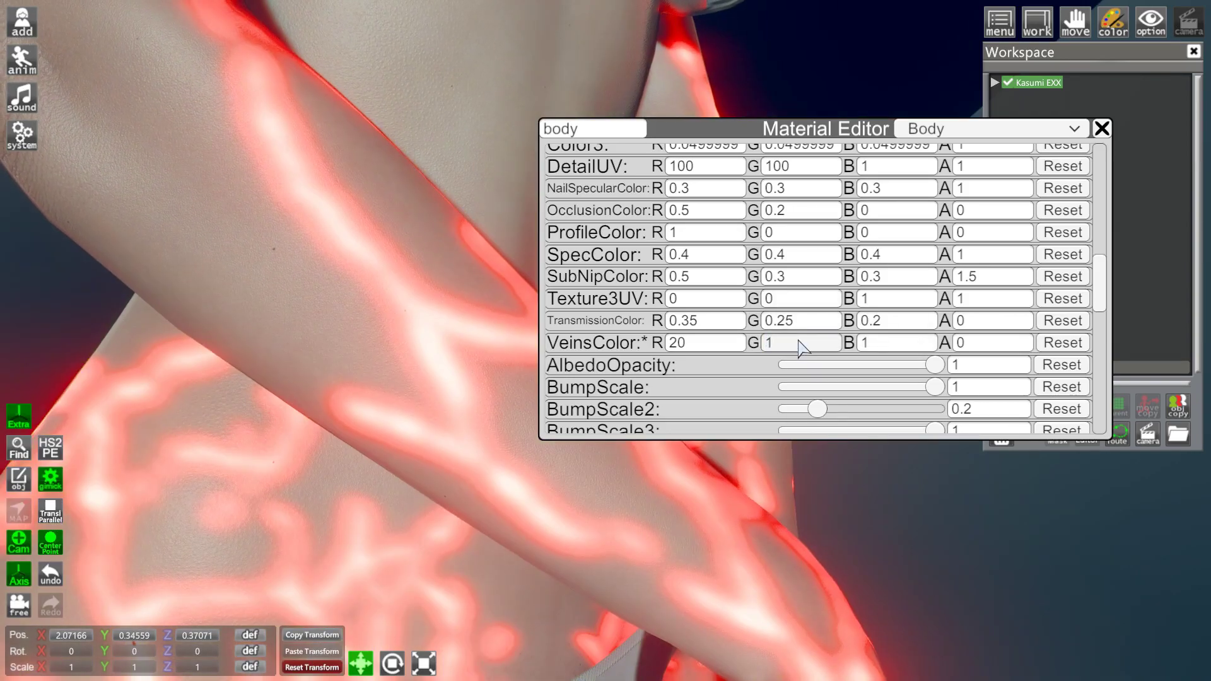
scroll(331, 218, down, 10)
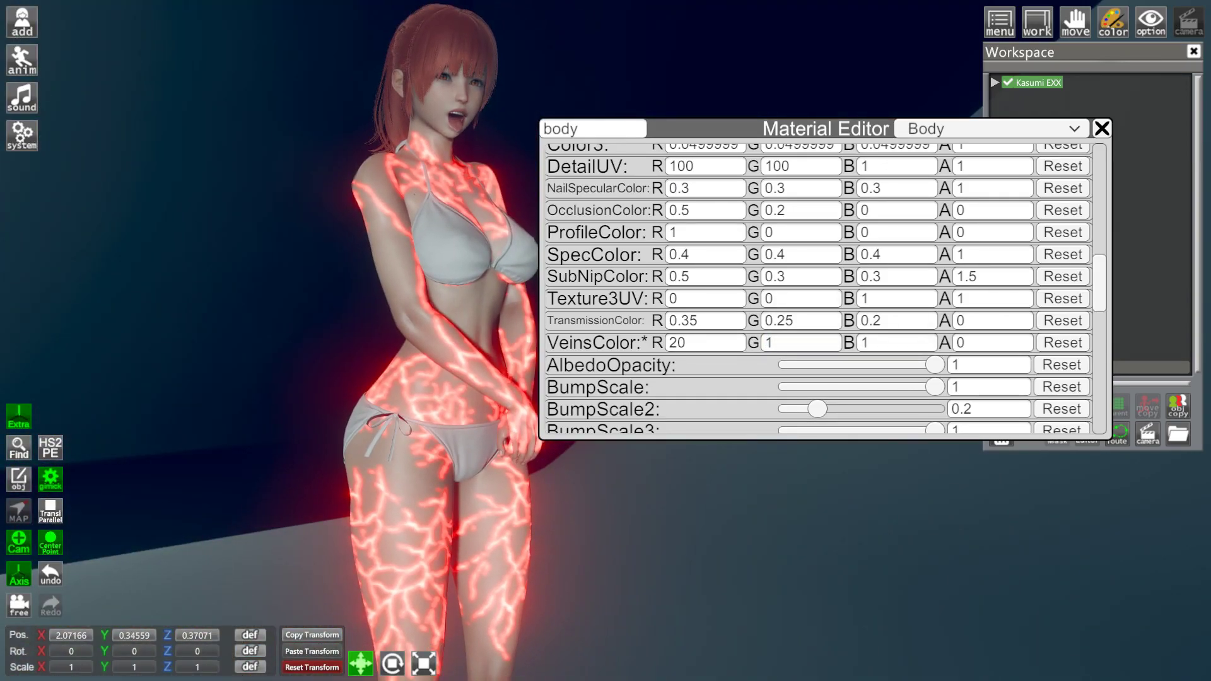
scroll(331, 218, up, 8)
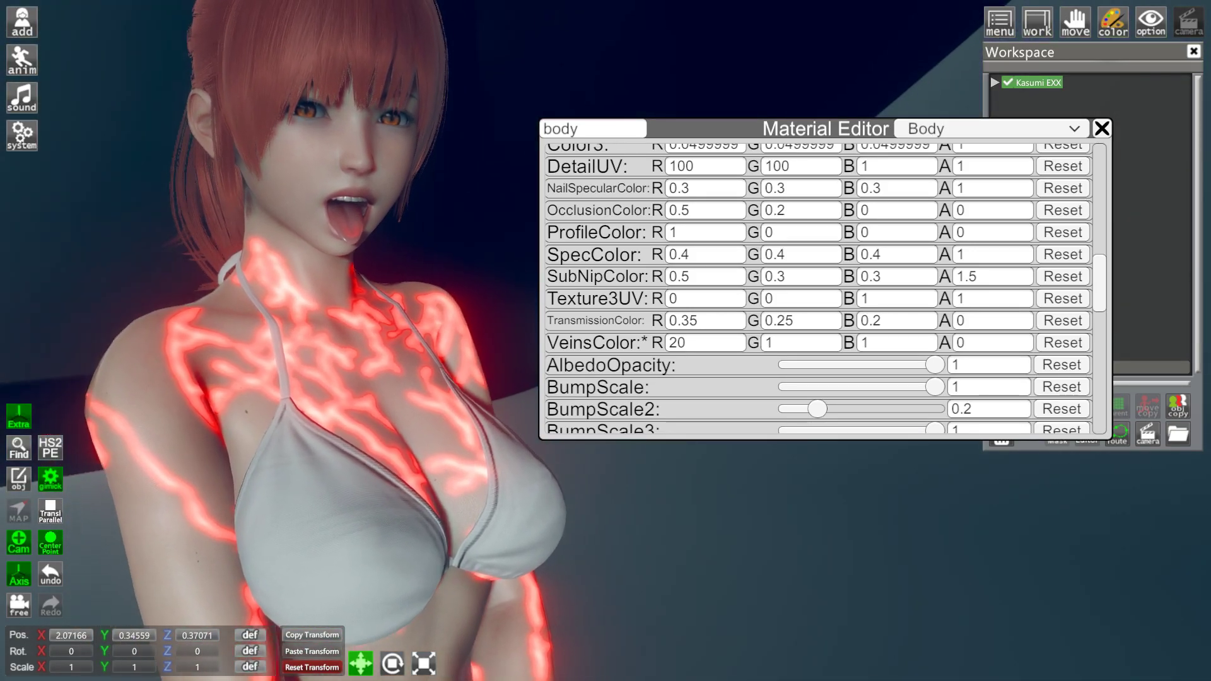
drag(689, 133, 818, 314)
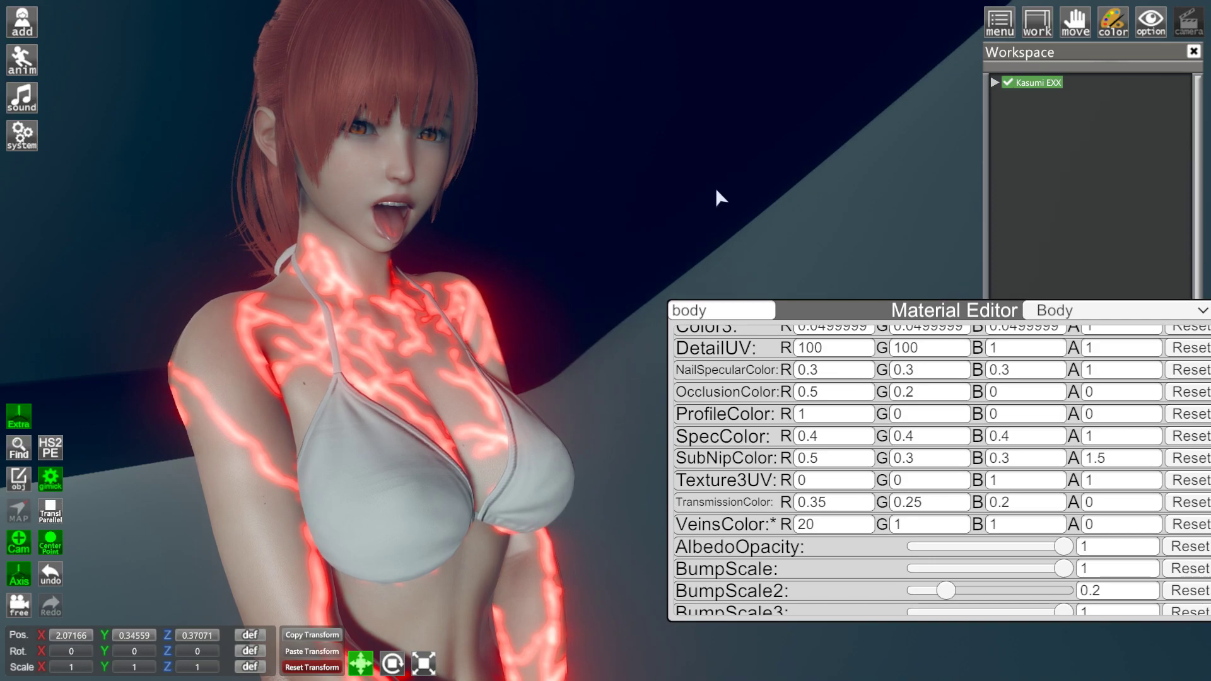
key(F5)
- Reduce the subsurface scattering blur size to 0.0
click(918, 124)
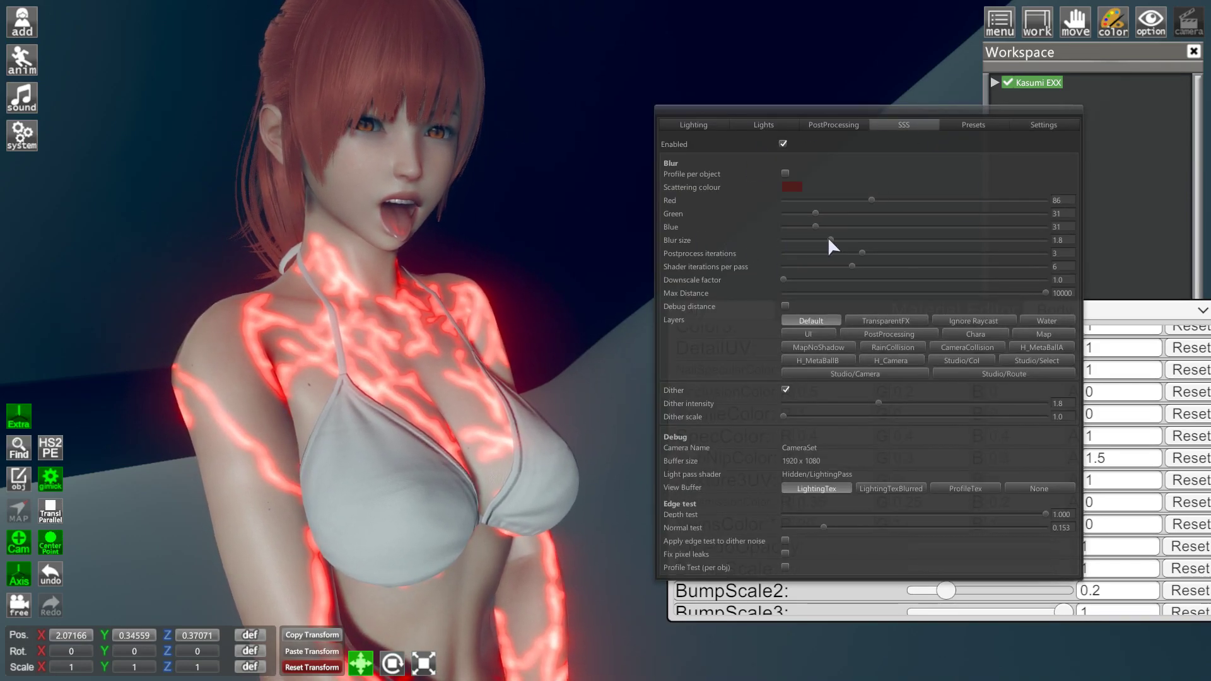
drag(820, 241, 769, 246)
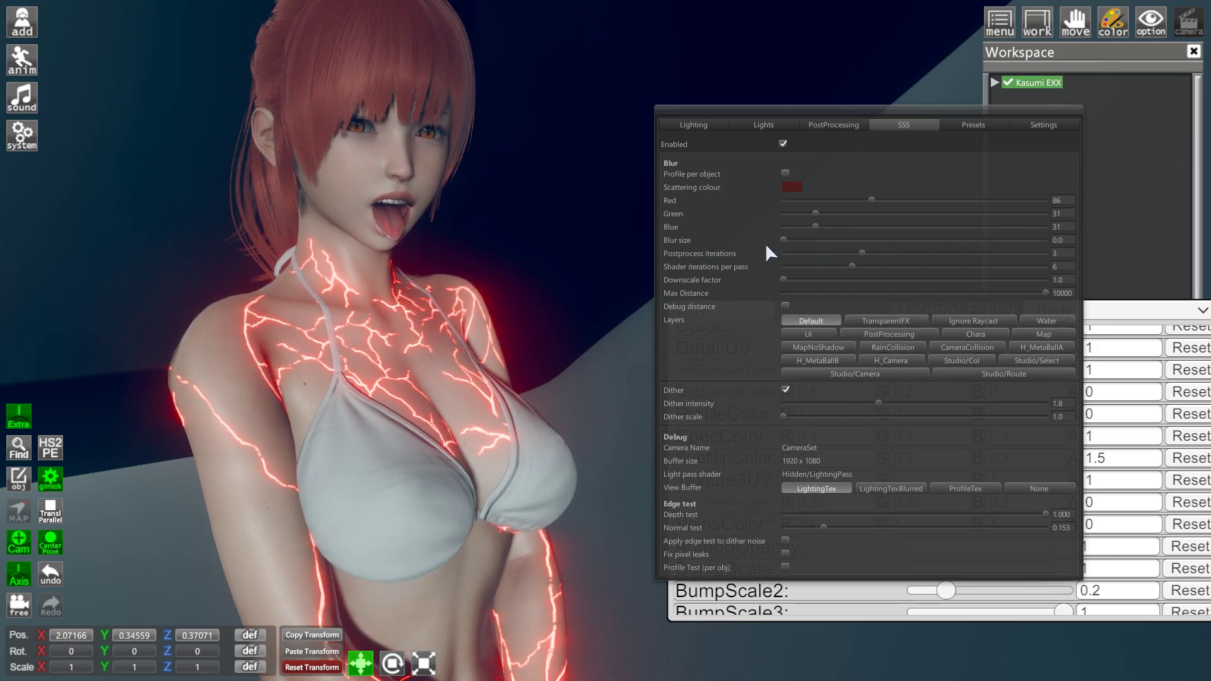
mouse_move(568, 272)
right_down()
mouse_move(464, 286)
mouse_move(619, 427)
mouse_move(448, 361)
mouse_move(524, 360)
mouse_move(513, 360)
right_up()
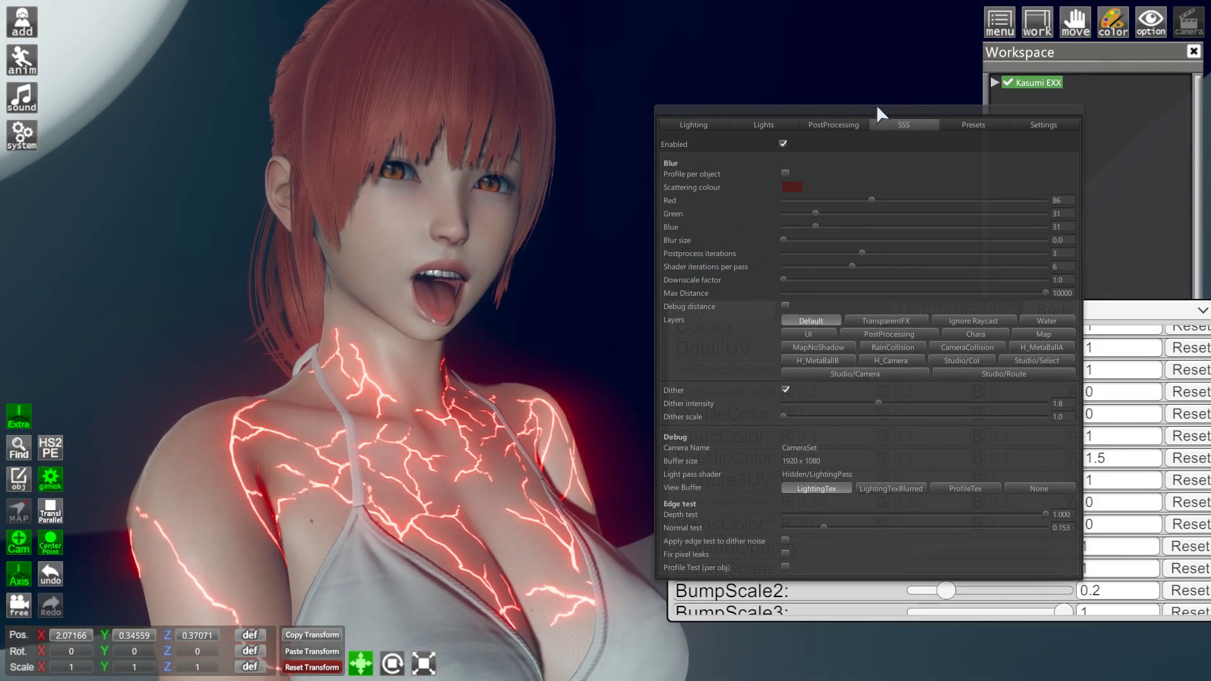
- Close the graphics settings and place the Material Editor beside the character
drag(877, 107, 804, 73)
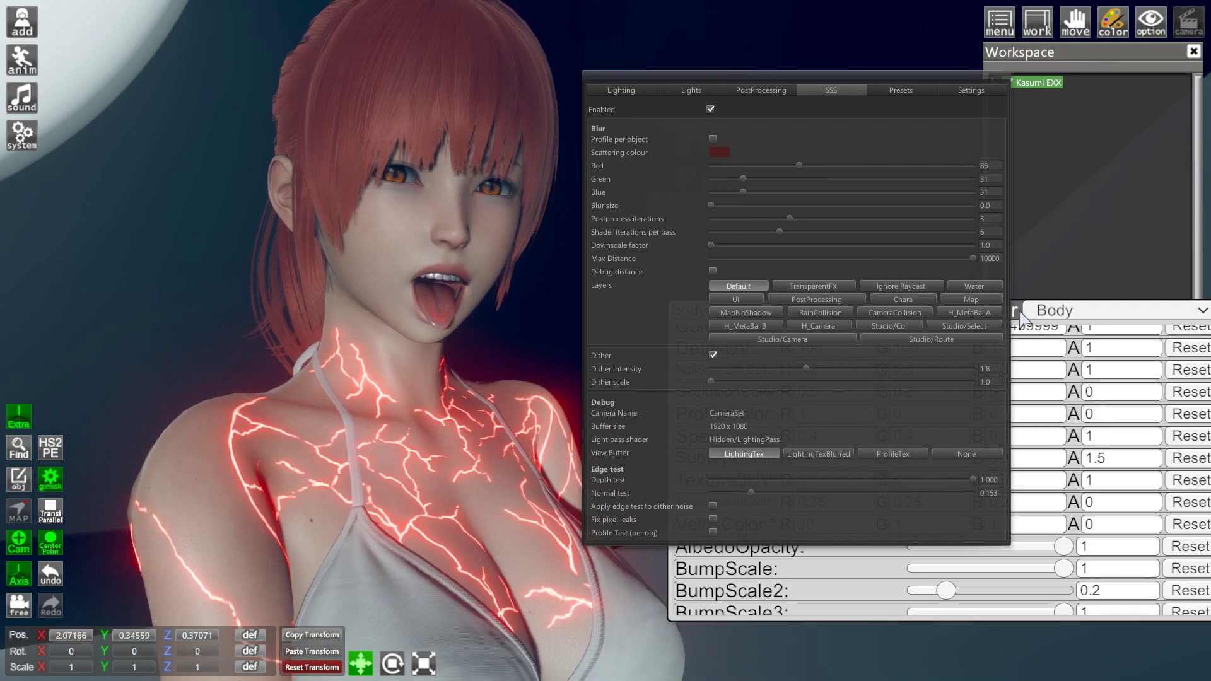
drag(1020, 314, 1022, 436)
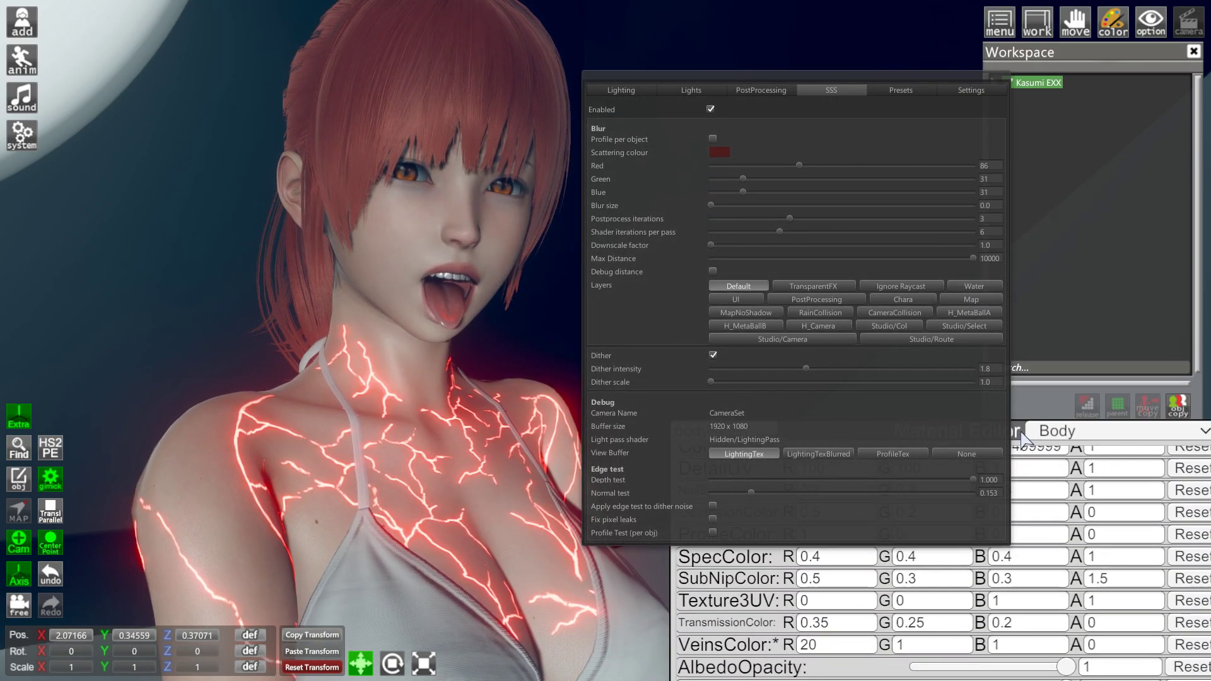
drag(816, 74, 777, 73)
key(F5)
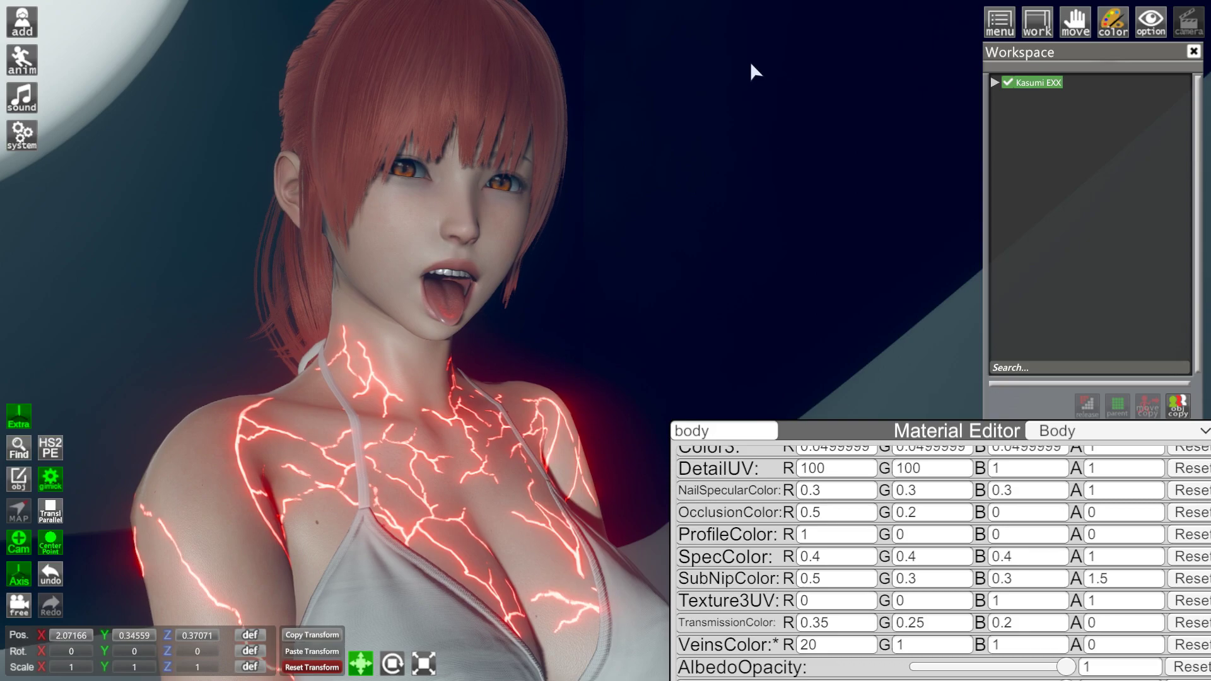
drag(849, 415, 759, 185)
- Set VeinsColor red to 1 and lower the body's VeinsOpacity from 2 to about 0.75
scroll(741, 334, down, 5)
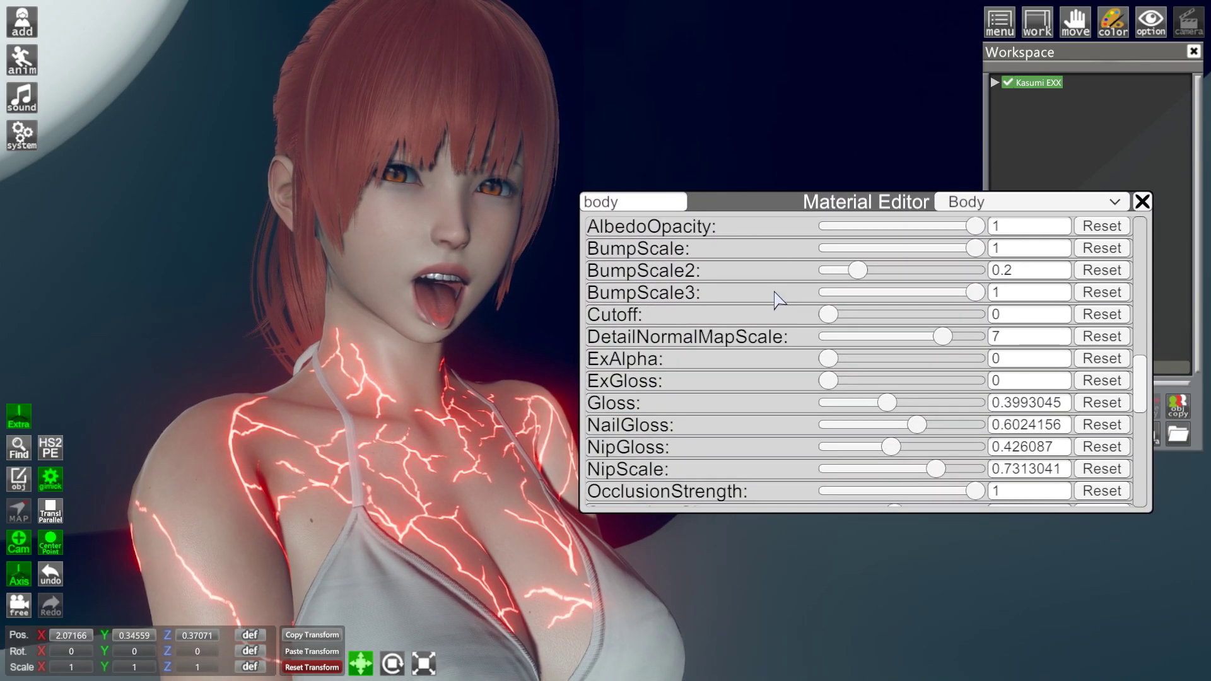
scroll(717, 331, up, 3)
double_click(725, 345)
text(1)
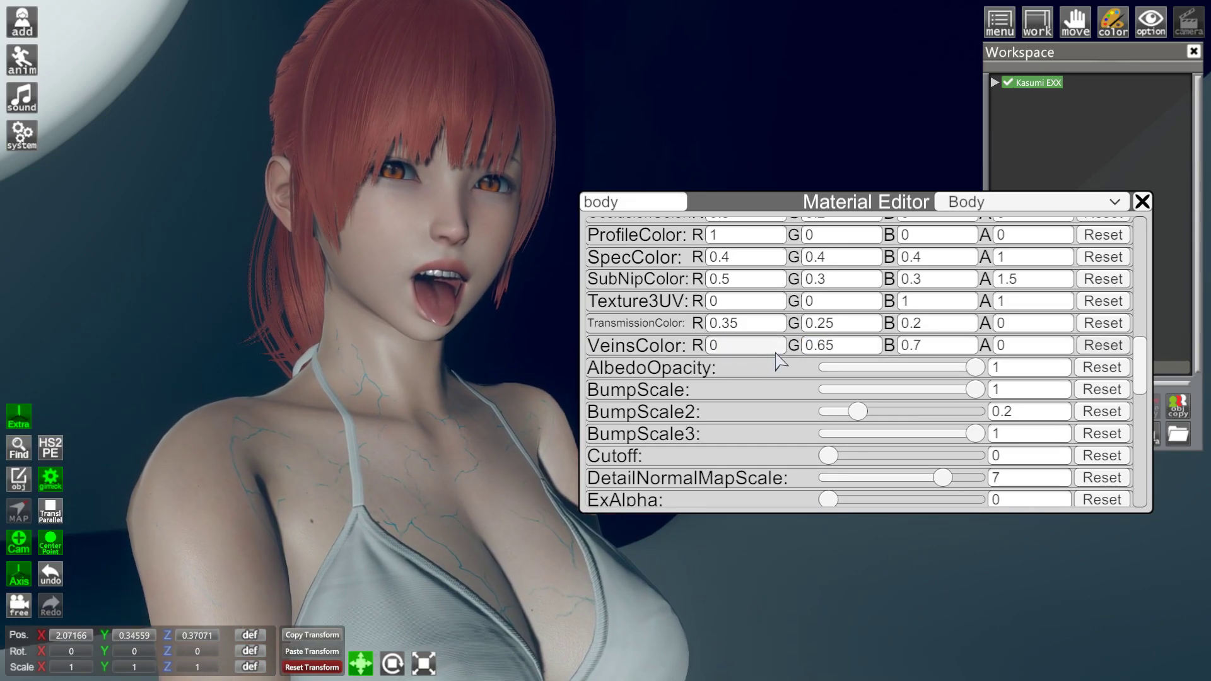
scroll(781, 360, down, 10)
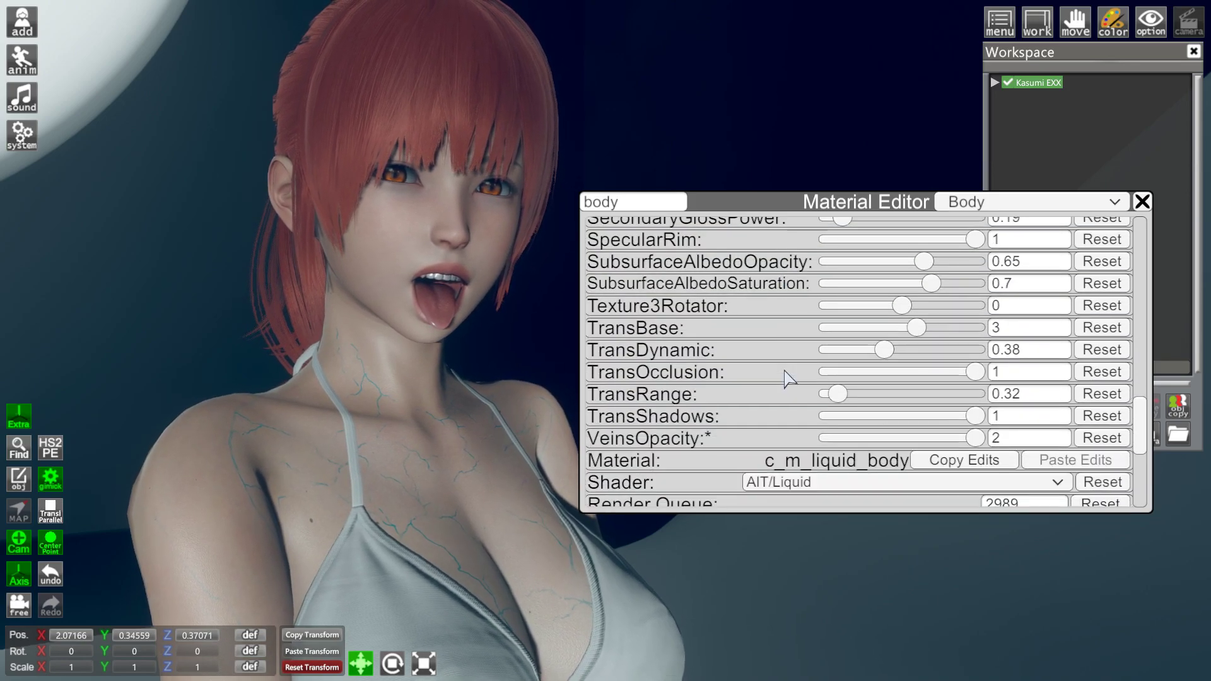
scroll(808, 388, down, 1)
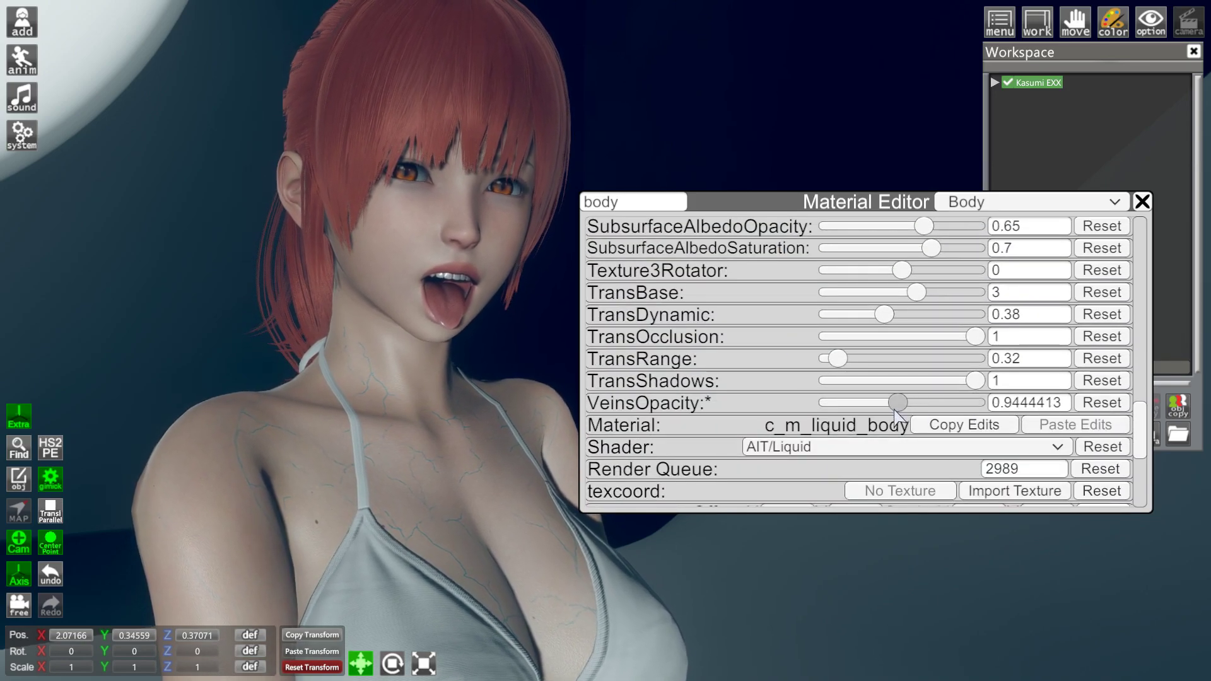
drag(894, 411, 881, 434)
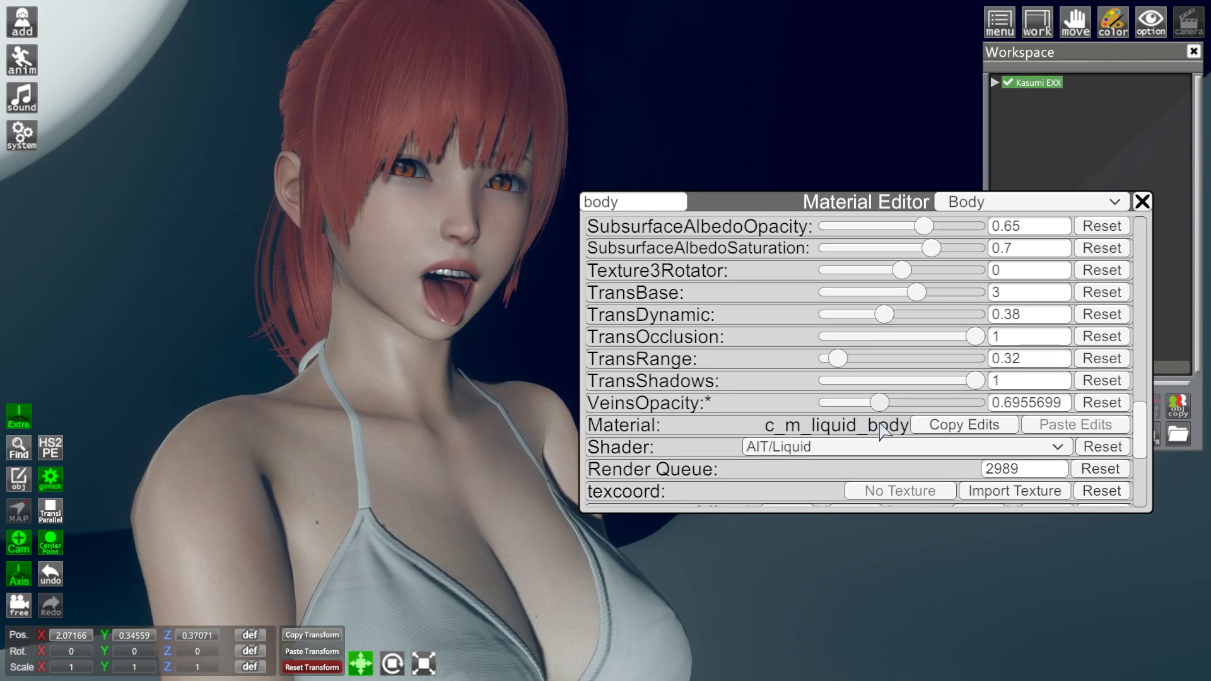
- Nudge the subsurface scattering blur size up slightly in Graphics settings
key(F5)
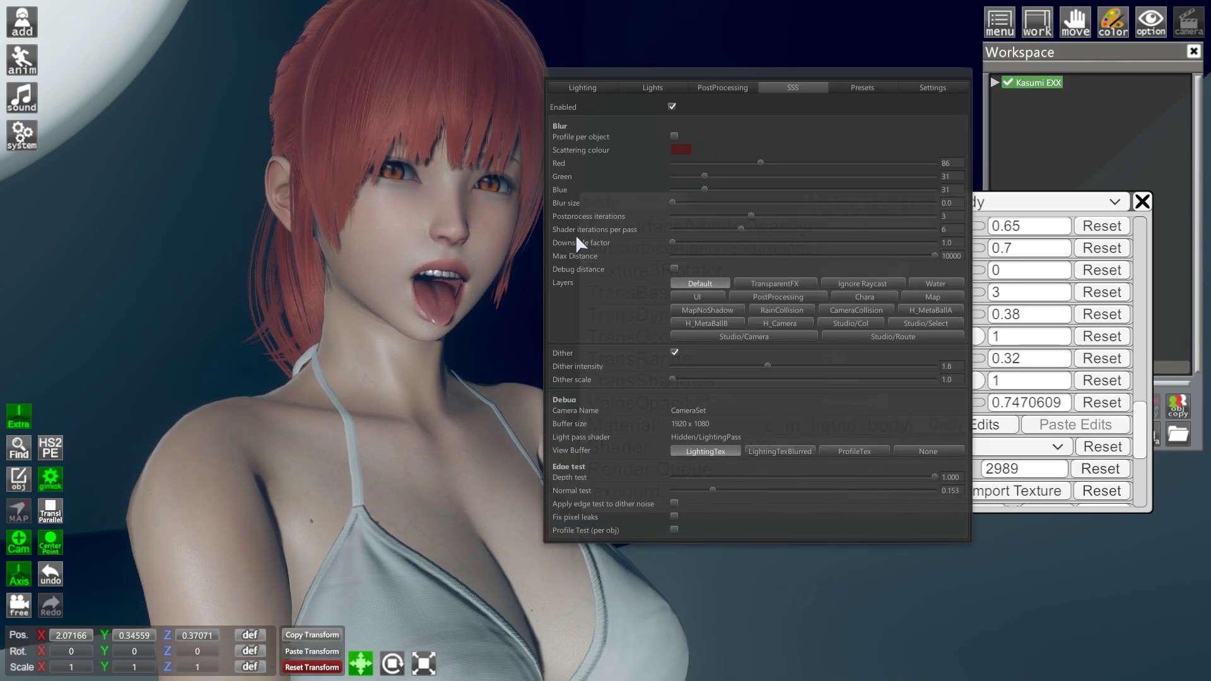
drag(697, 201, 695, 203)
key(F5)
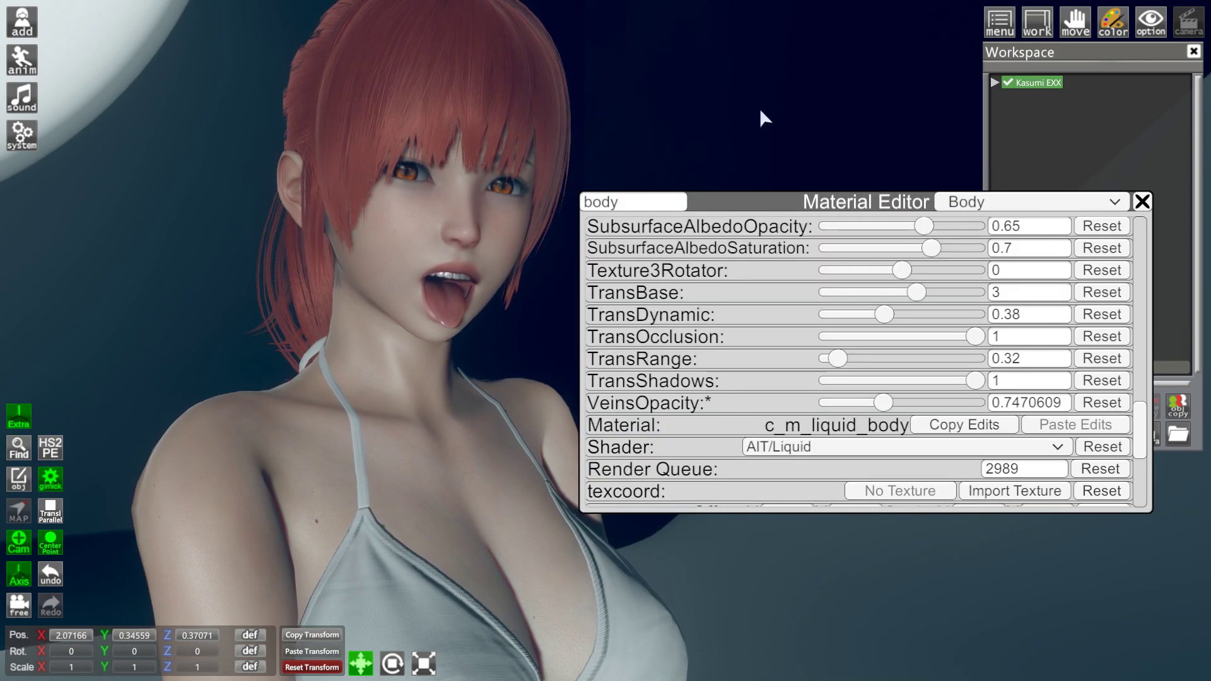
scroll(734, 313, up, 10)
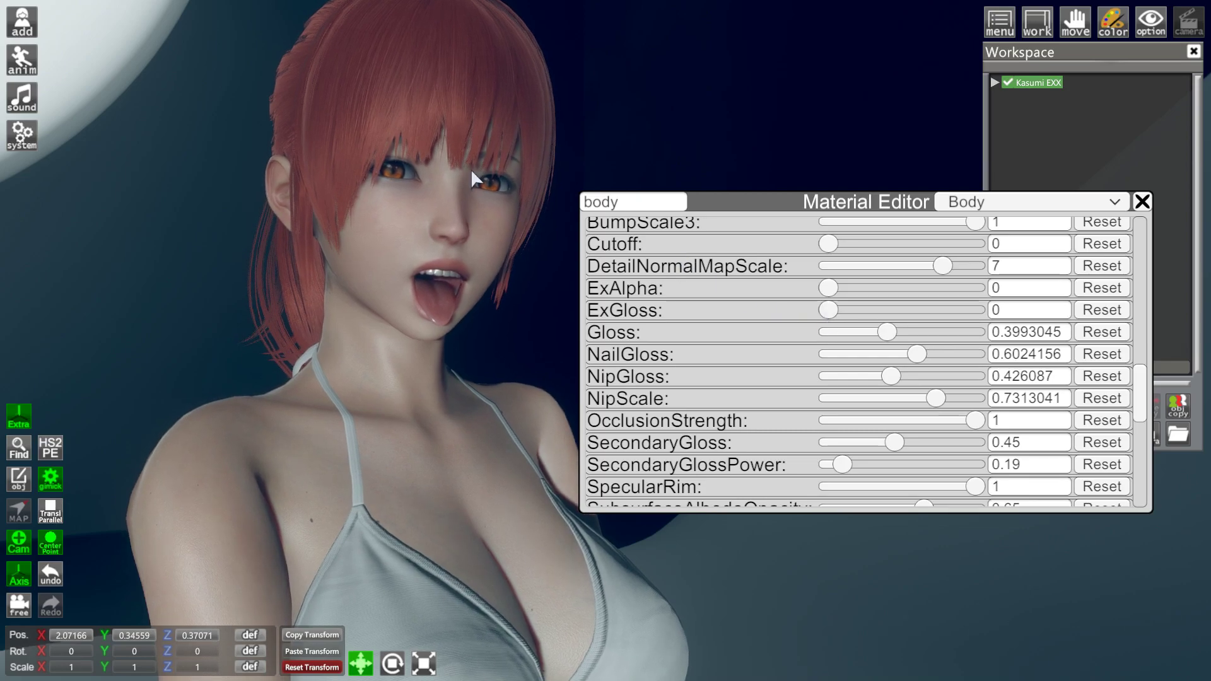
- Fine-tune the body's ExGloss slider to 0.8066874 and copy that value
drag(445, 141, 828, 301)
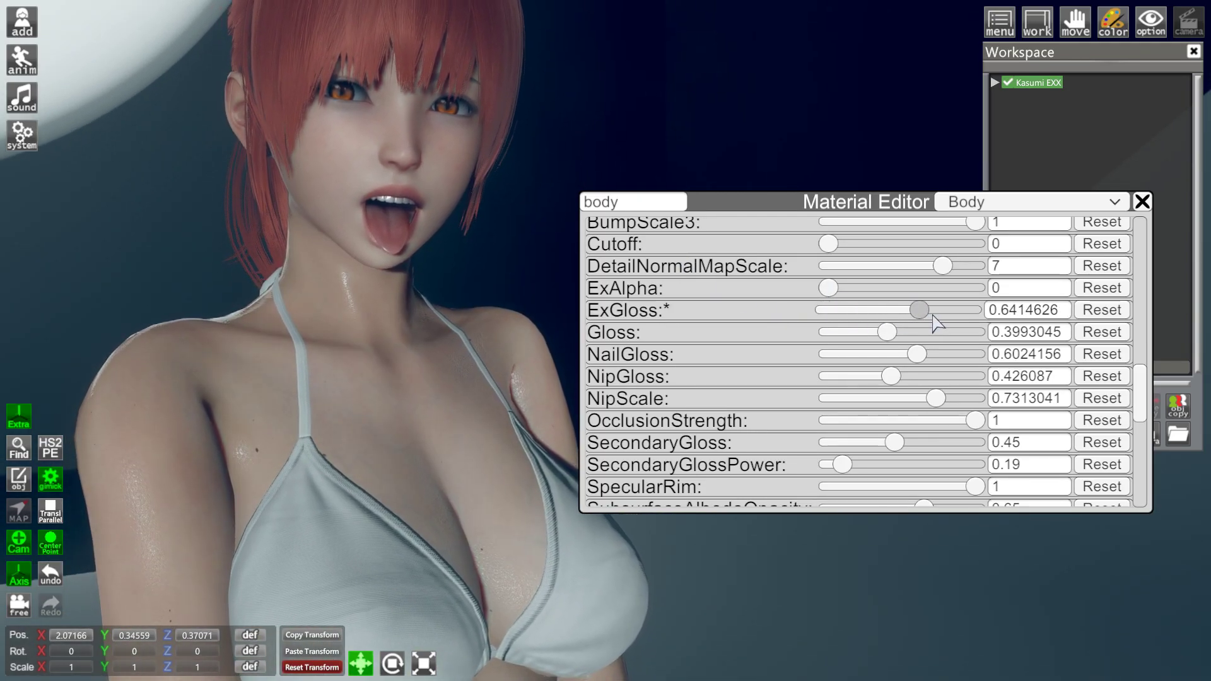
drag(945, 322, 876, 307)
drag(982, 315, 888, 312)
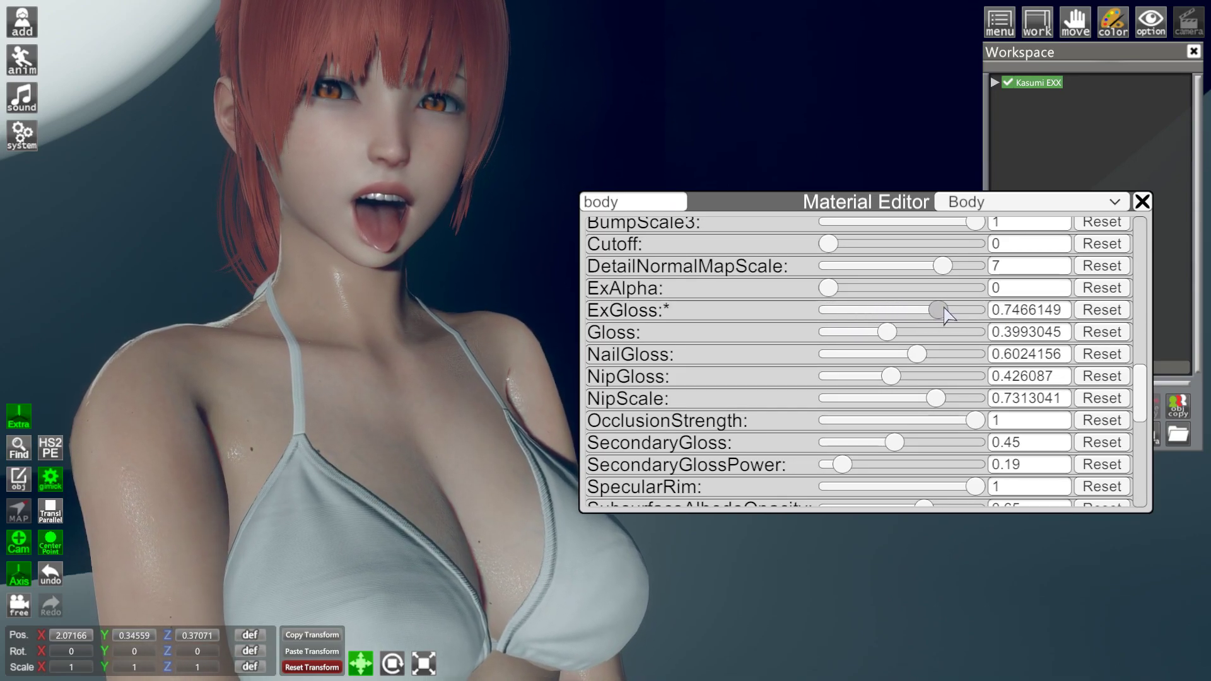
drag(958, 313, 954, 317)
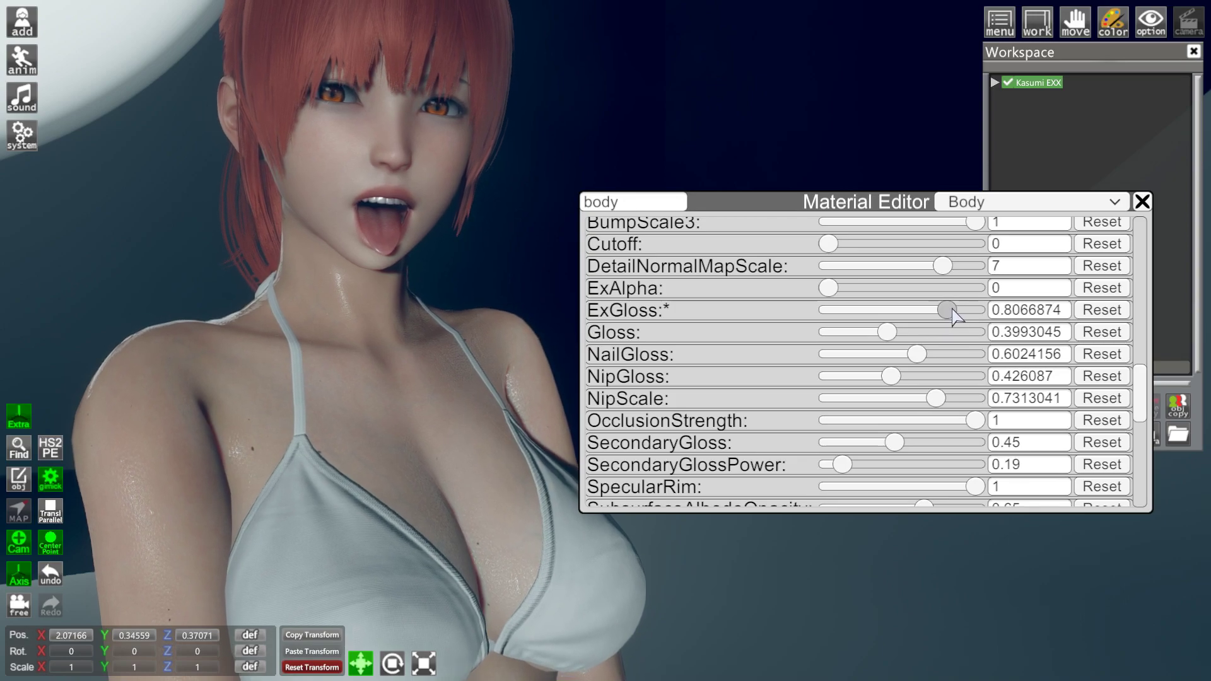
click(1063, 311)
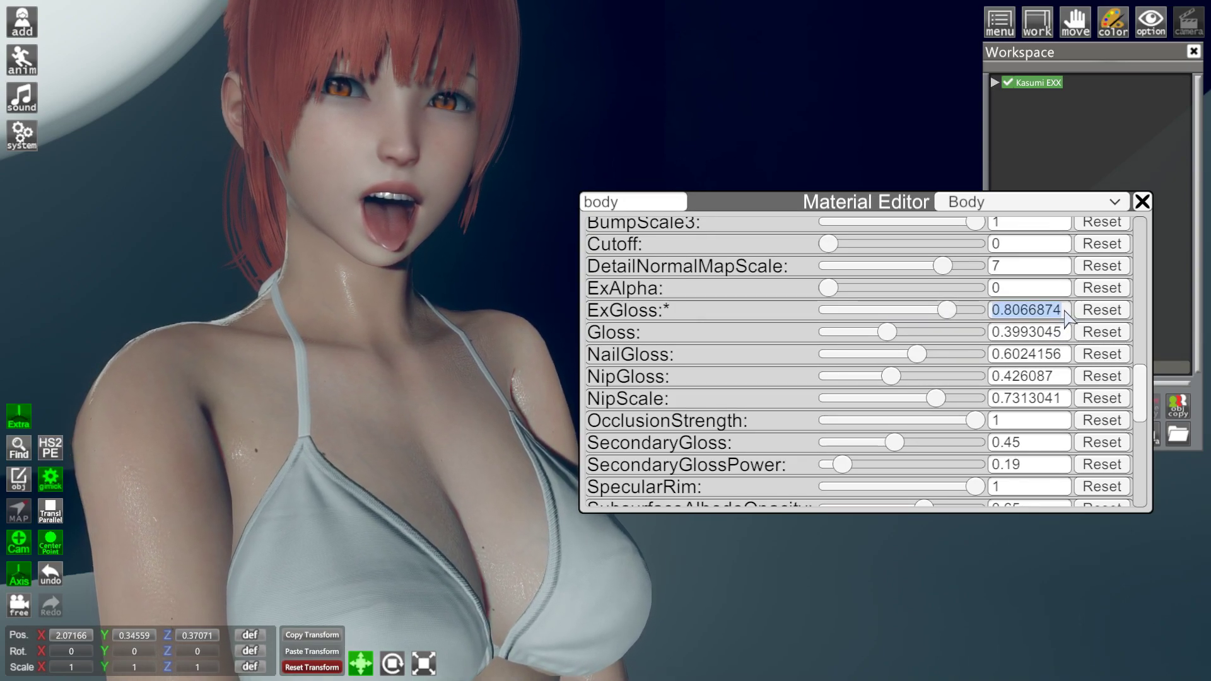
key(ctrl+c)
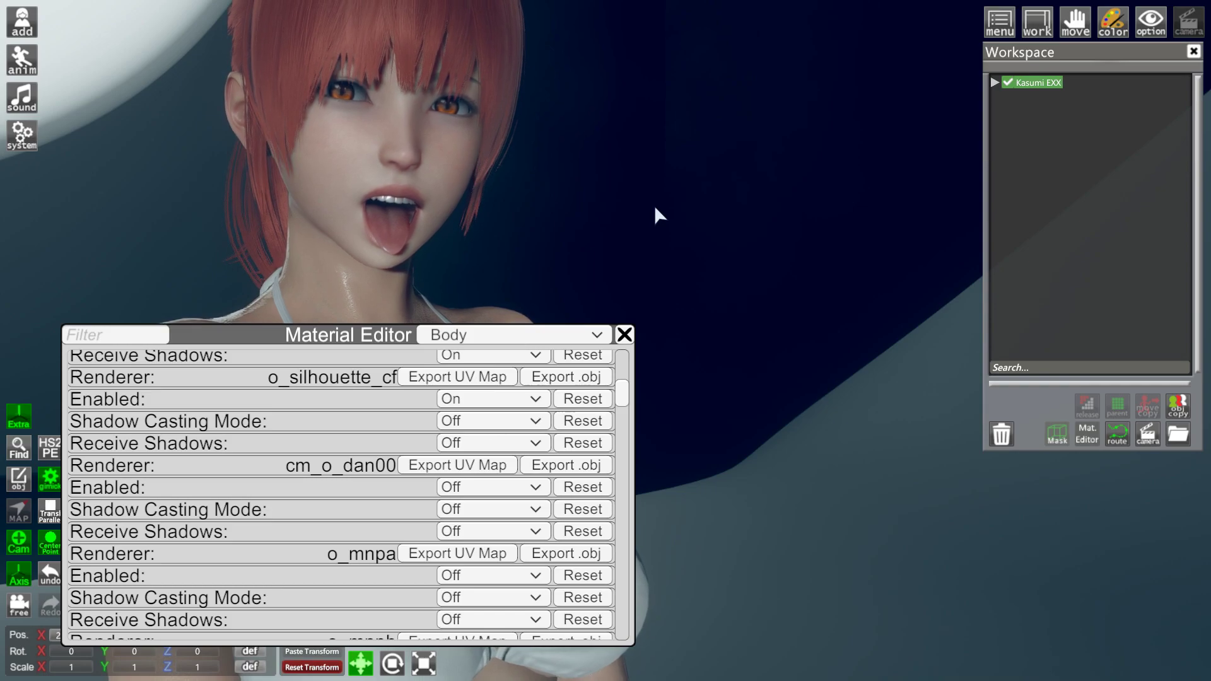
- Shorten the Material Editor filter text and place the editor beside the character
text(fac)
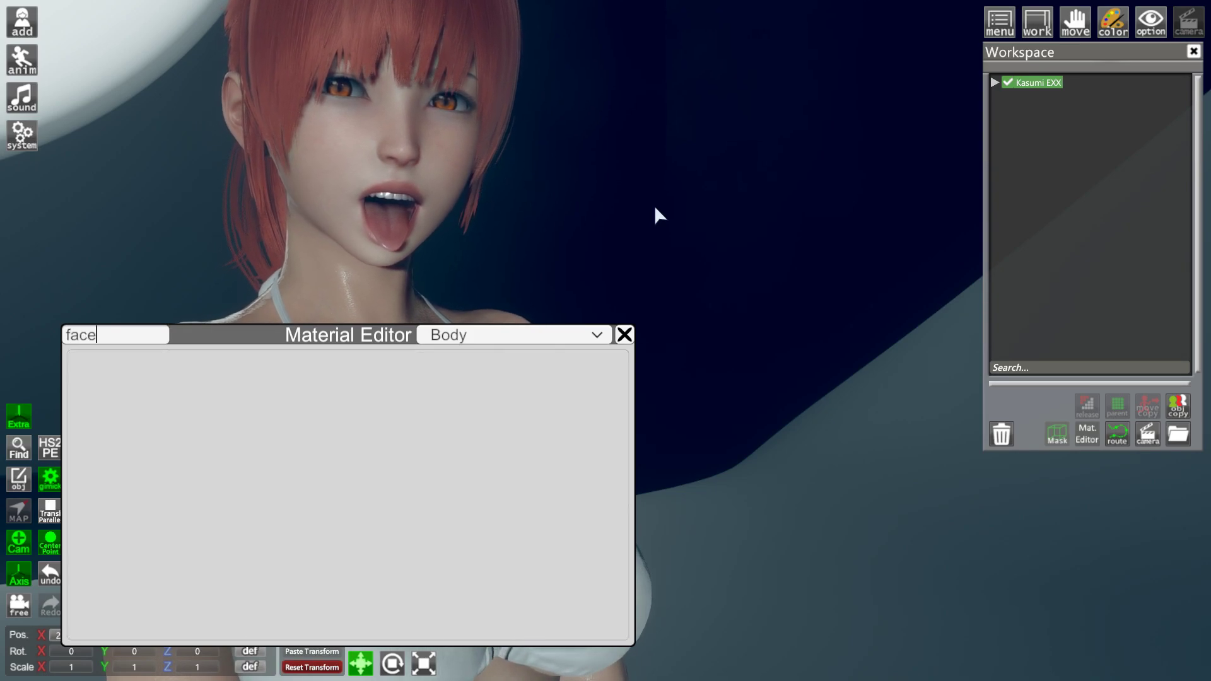
key(BackSpace)
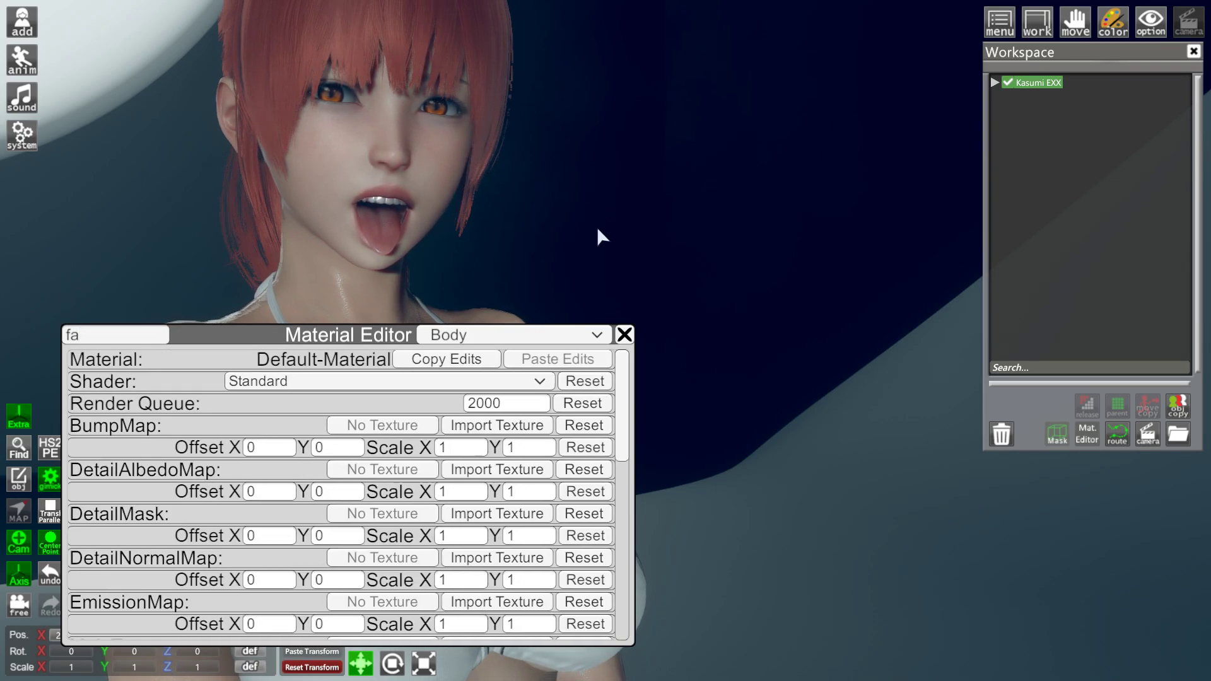
drag(376, 459, 813, 372)
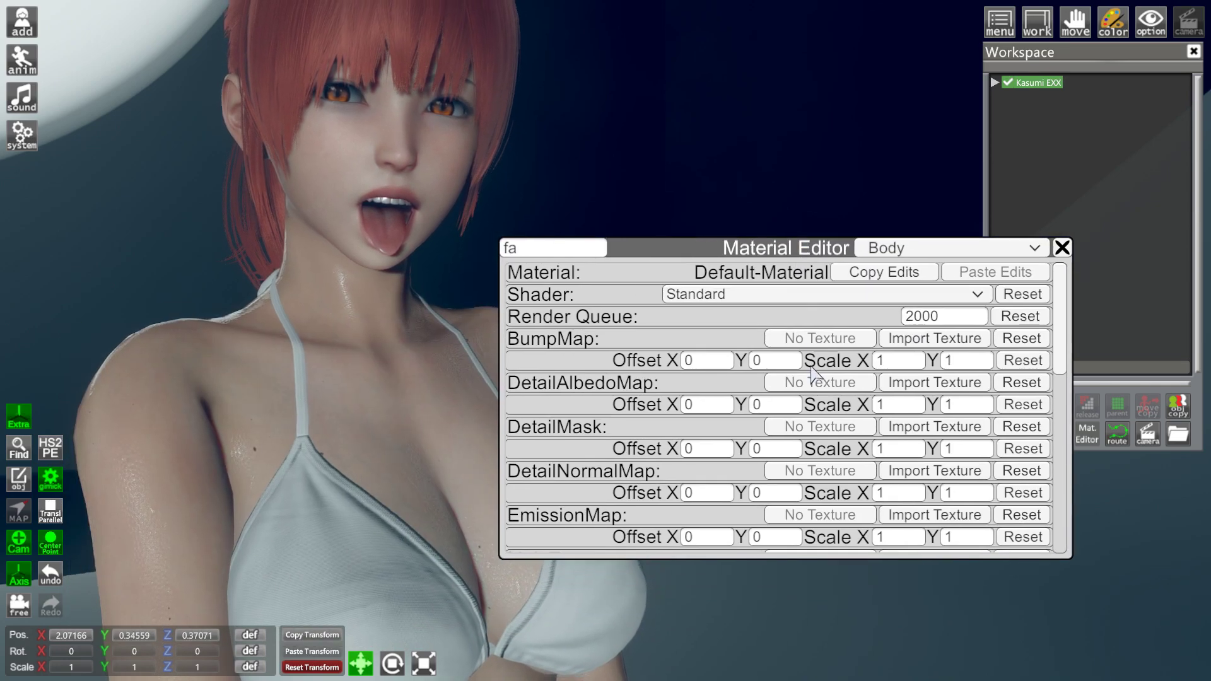
scroll(823, 390, down, 6)
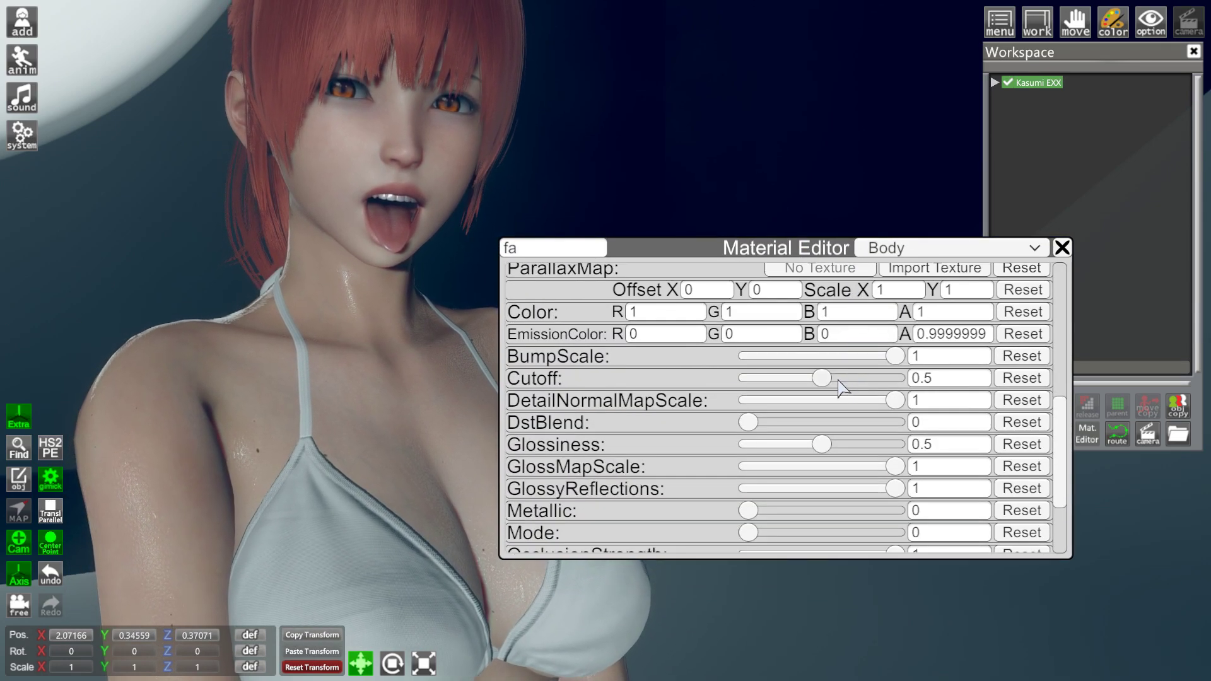
scroll(840, 386, down, 3)
scroll(710, 362, up, 9)
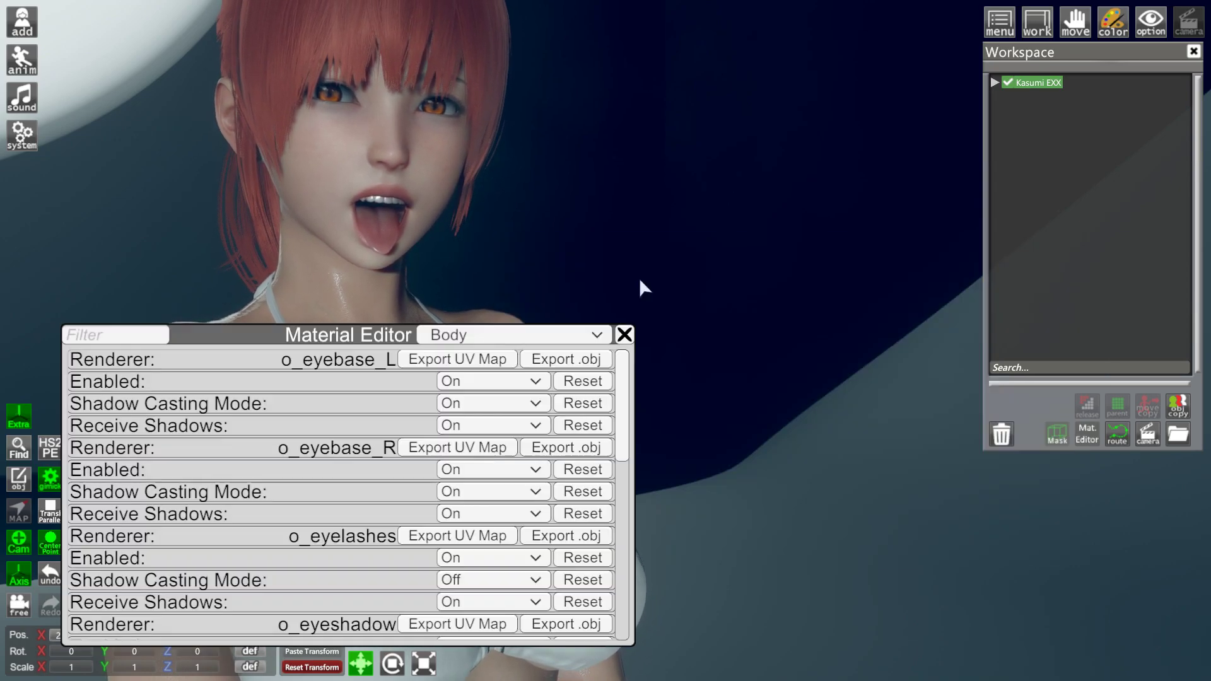
- Scroll to cf_m_skin_head_01, leave its Hanmen/Next-Gen Face shader unchanged, and reveal its properties
drag(386, 334, 818, 229)
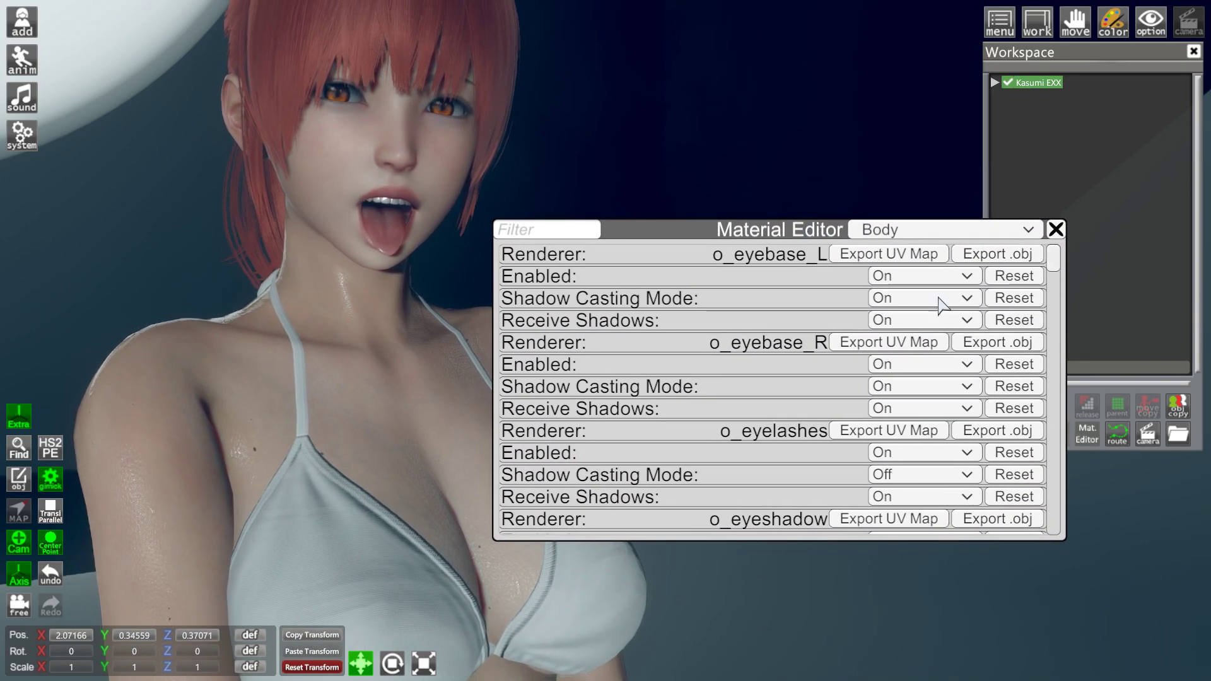
scroll(794, 317, down, 10)
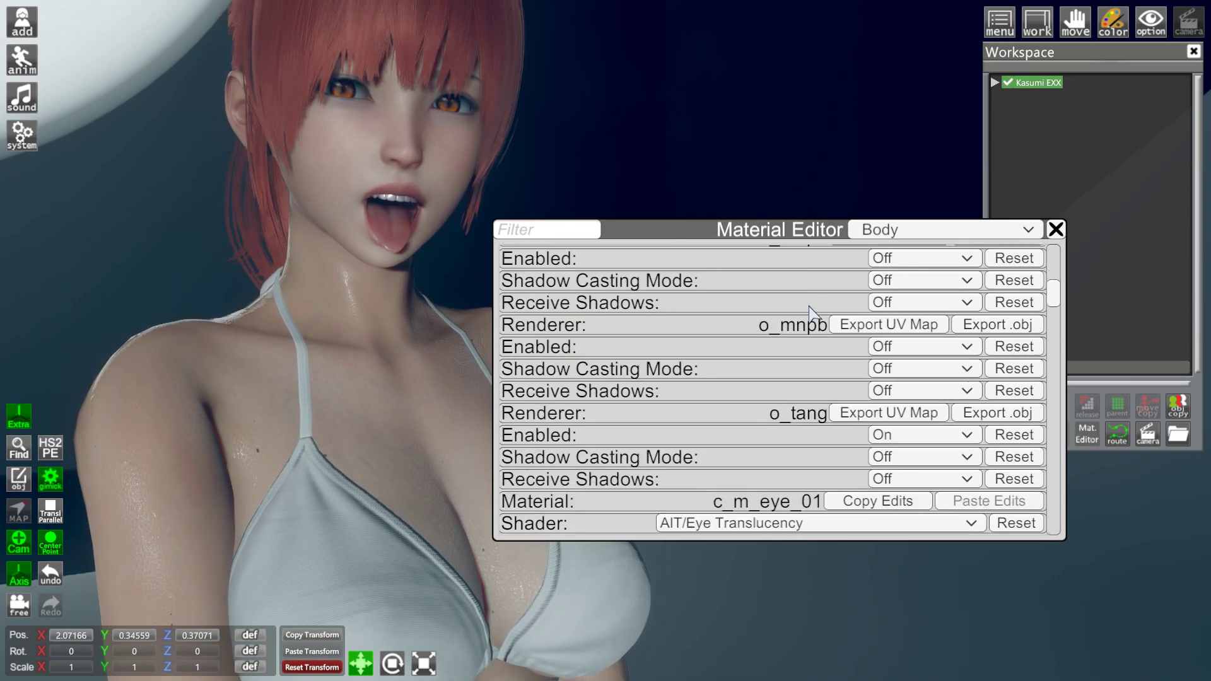
scroll(809, 312, down, 10)
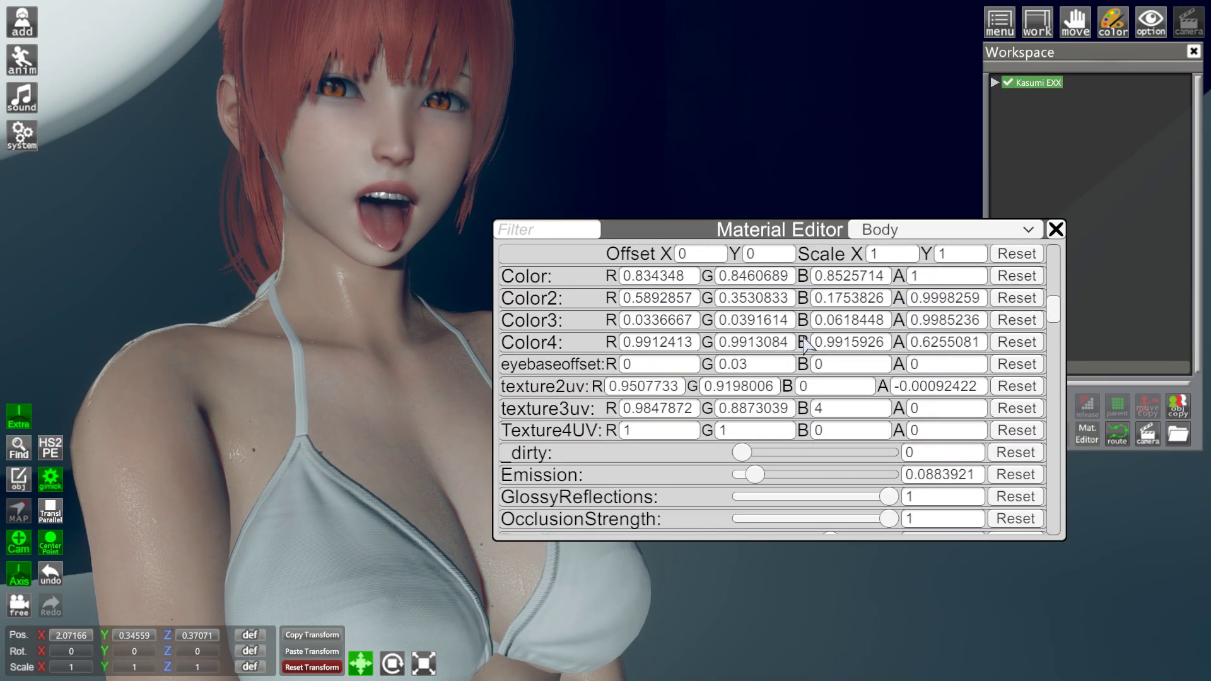
scroll(807, 344, down, 15)
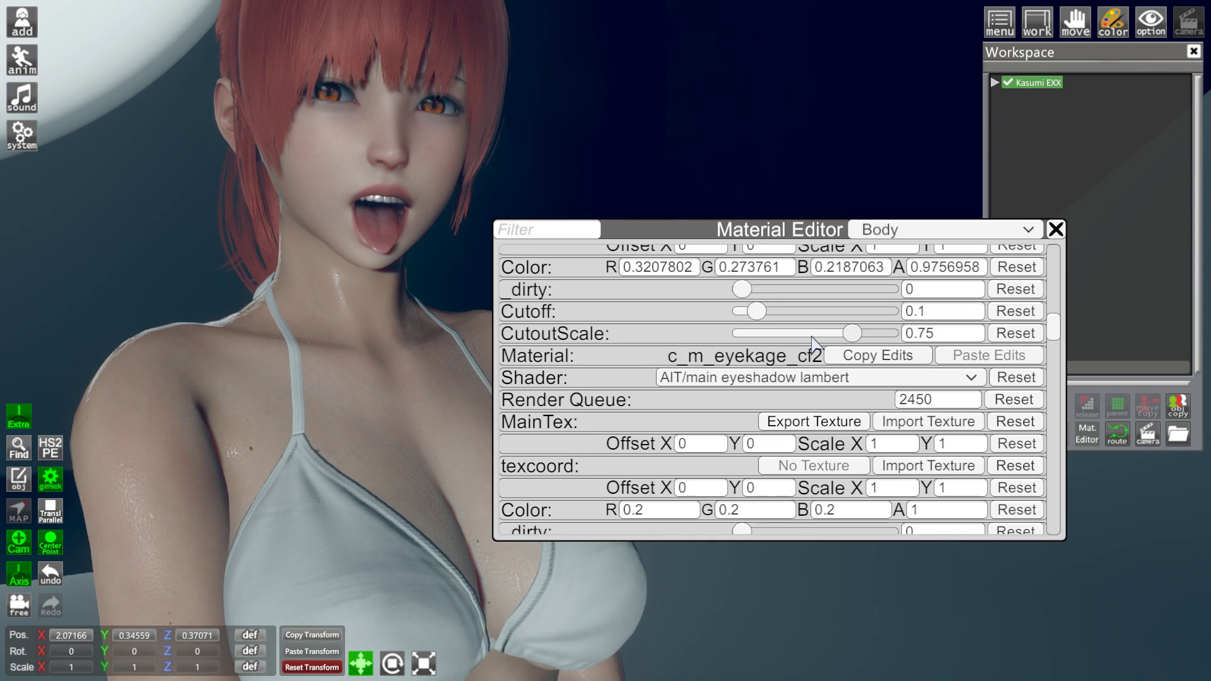
scroll(811, 340, down, 10)
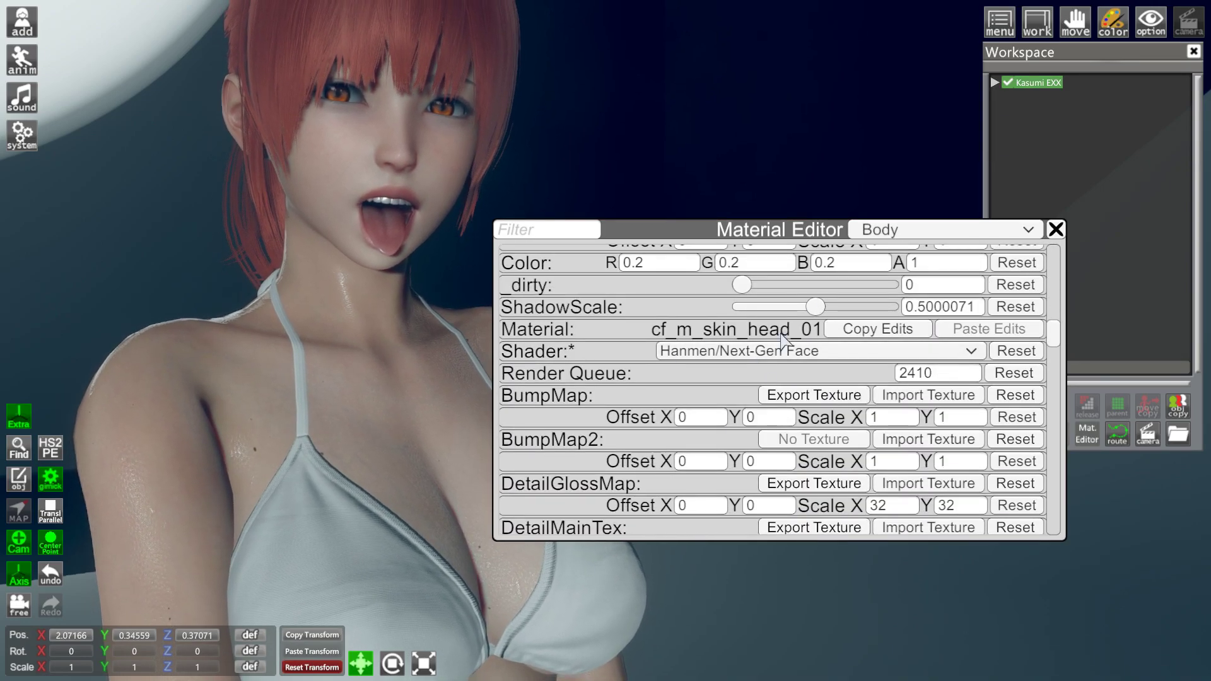
click(813, 350)
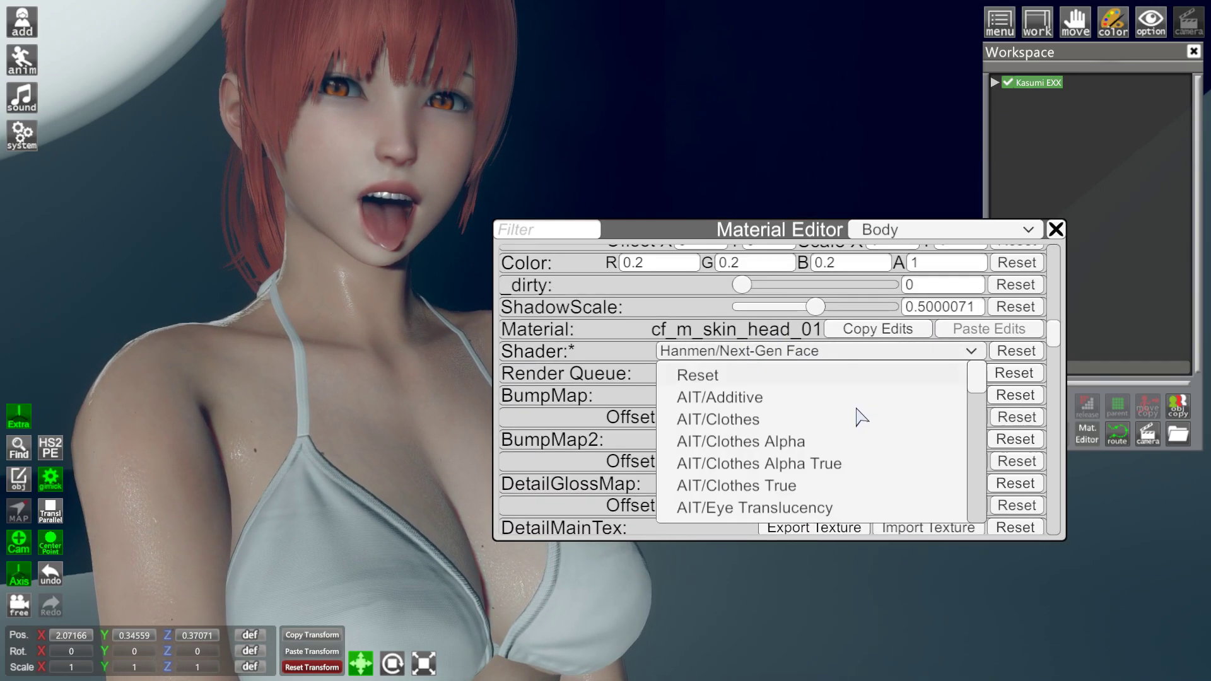
click(700, 356)
scroll(706, 357, down, 12)
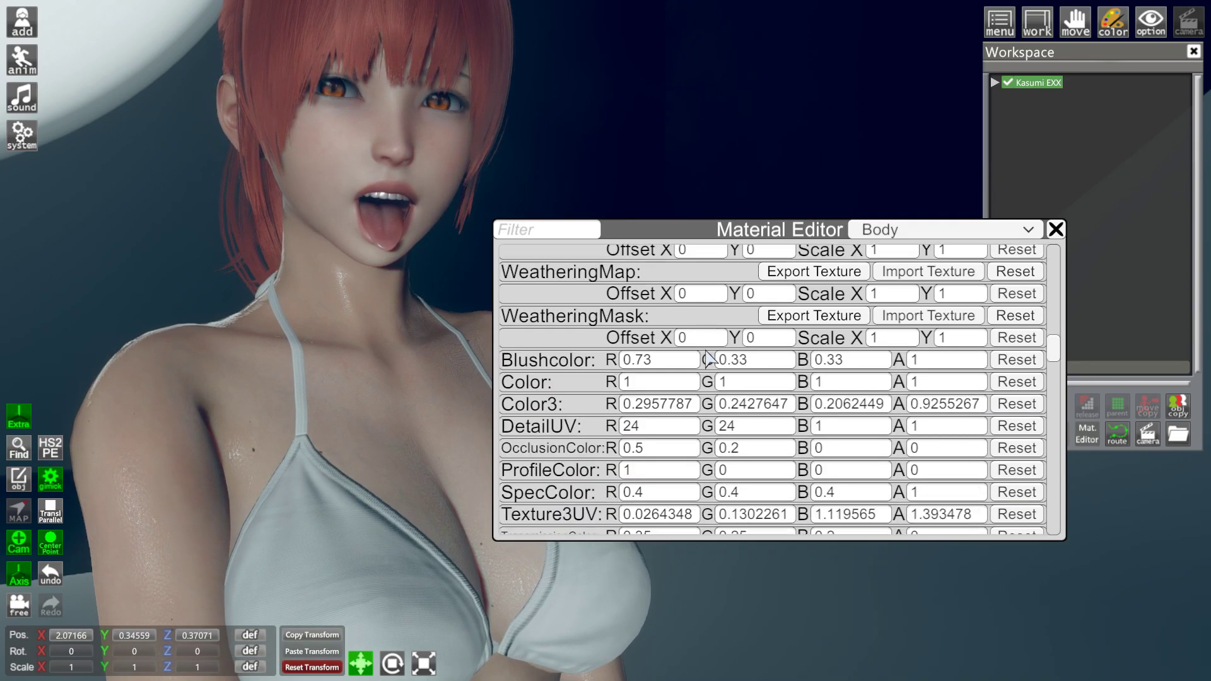
scroll(707, 357, down, 10)
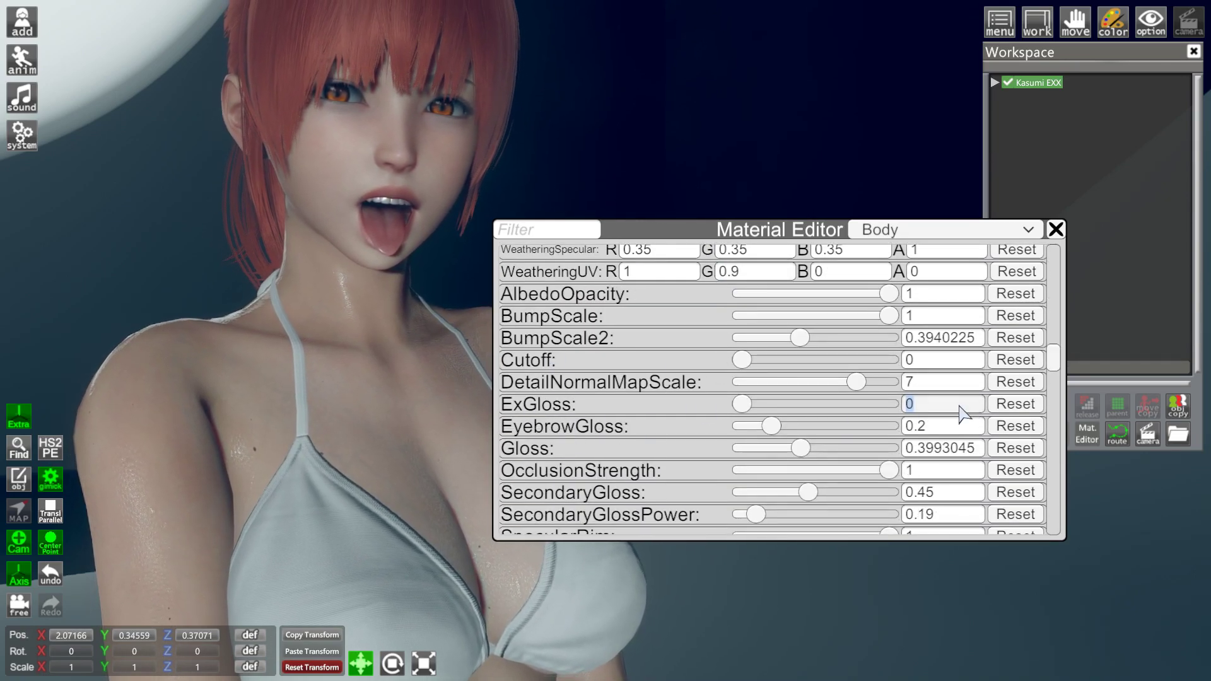
- Paste 0.8066874 into cf_m_skin_head_01's ExGloss field so the face matches the body
key(ctrl+v)
key(Return)
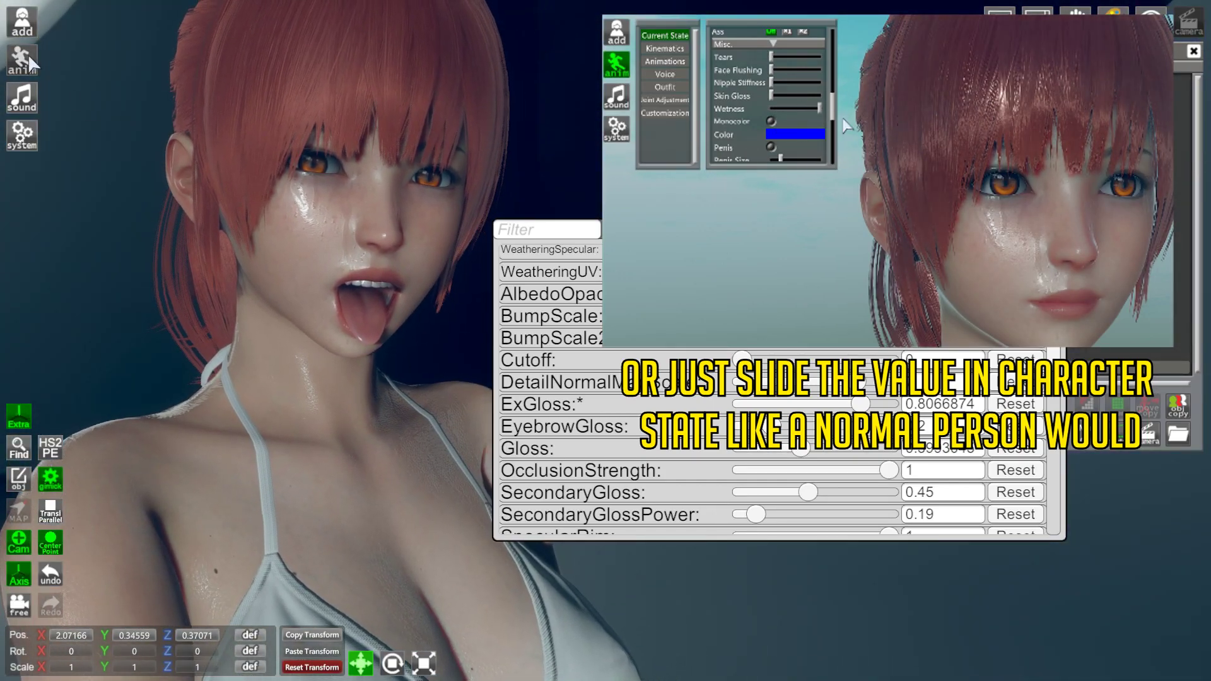
click(25, 58)
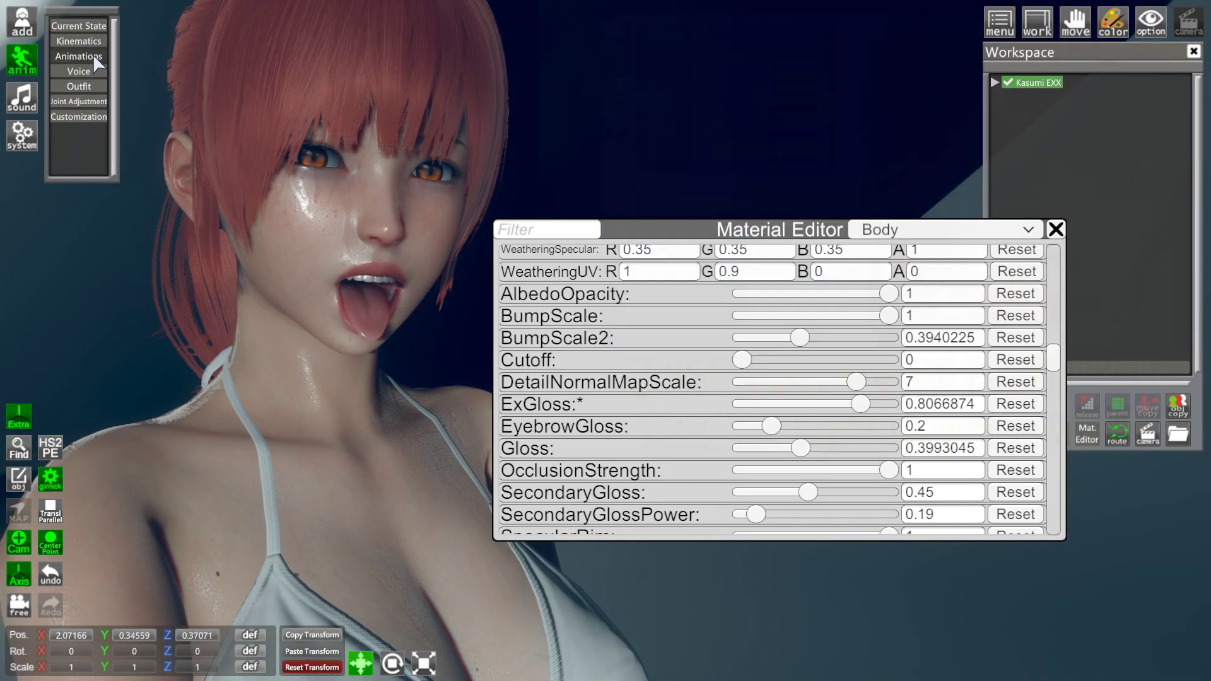
- Step through the face Expression Settings until Mouth Type reads 24, a closed-lipped smile
click(90, 55)
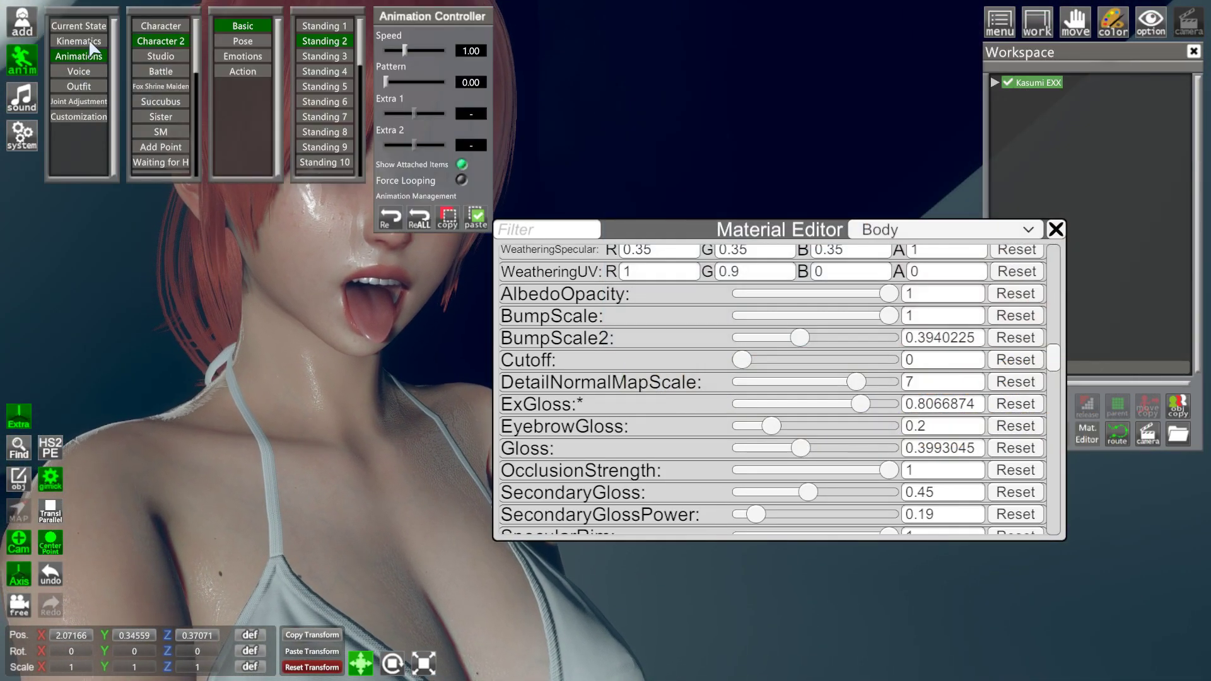
click(79, 41)
click(161, 87)
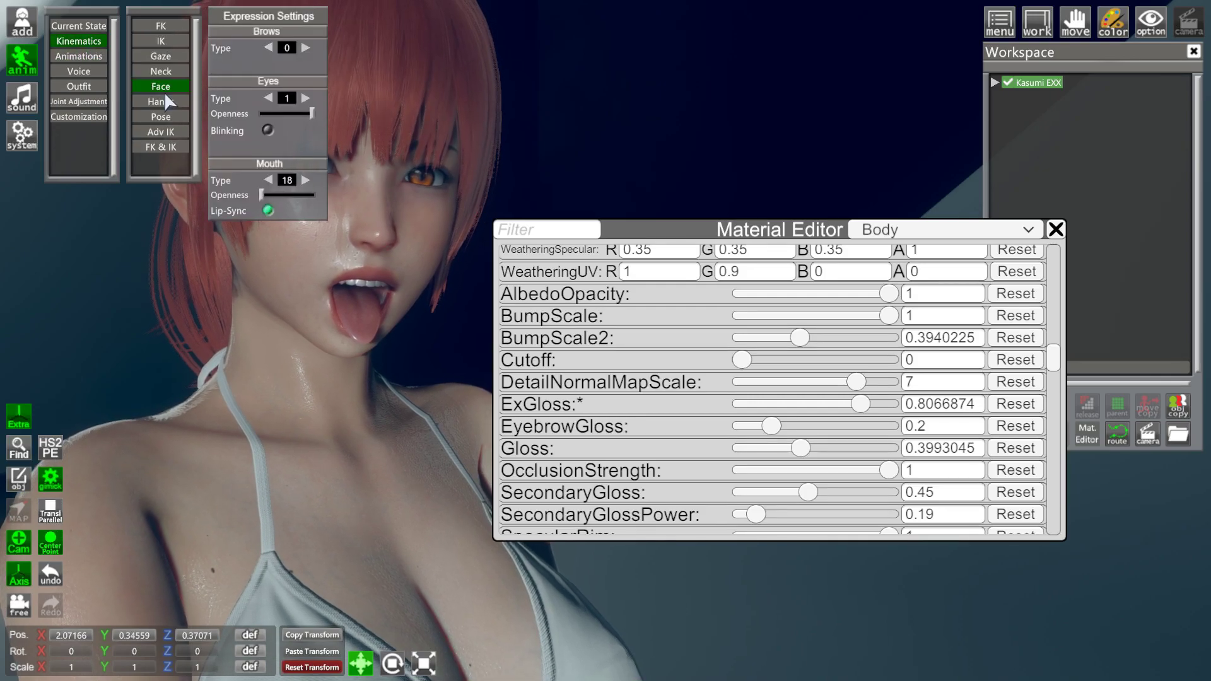
click(306, 180)
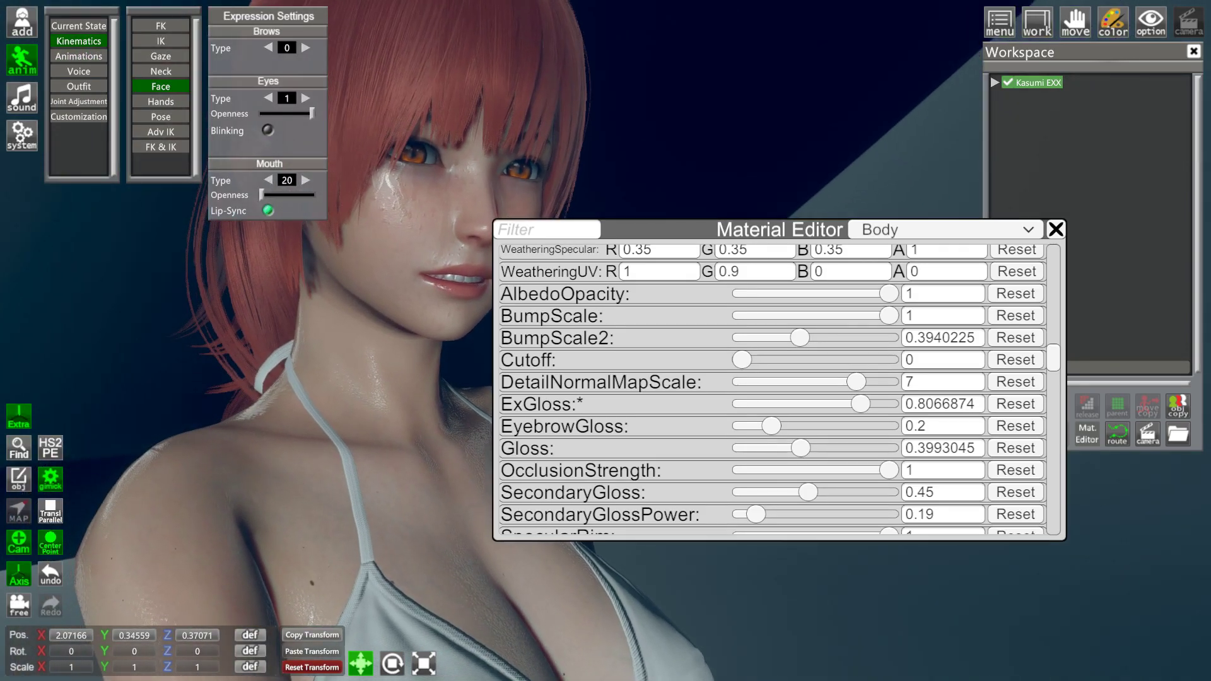
click(306, 180)
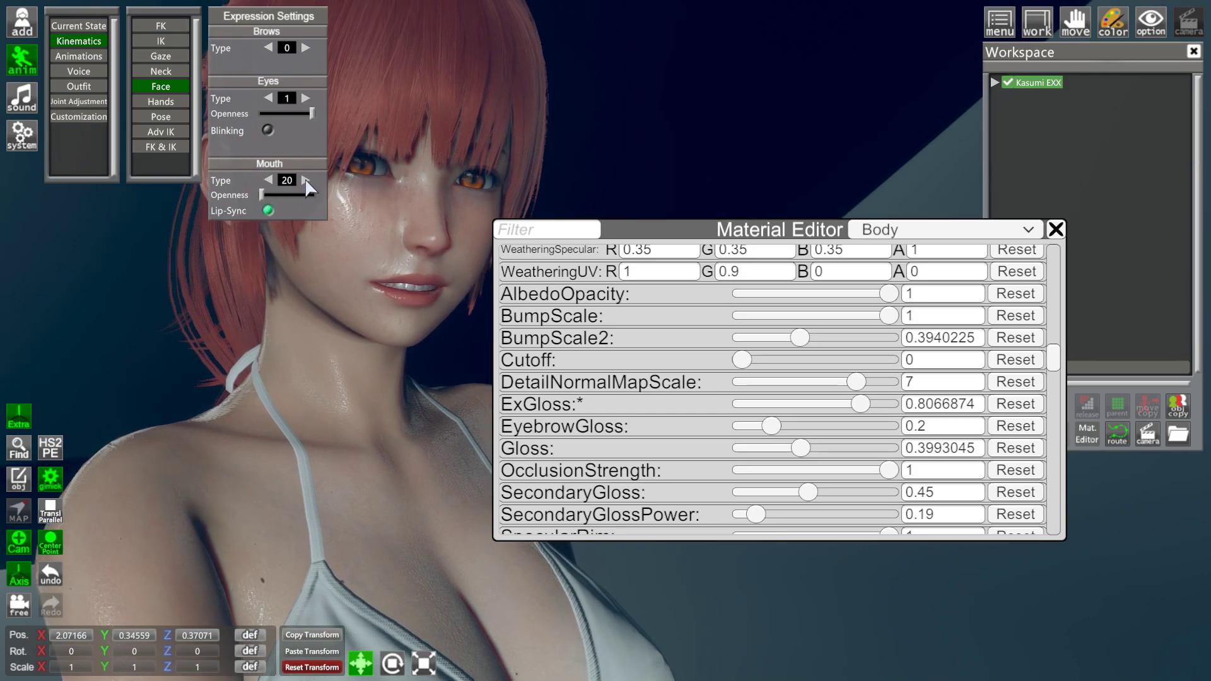
click(306, 181)
click(306, 180)
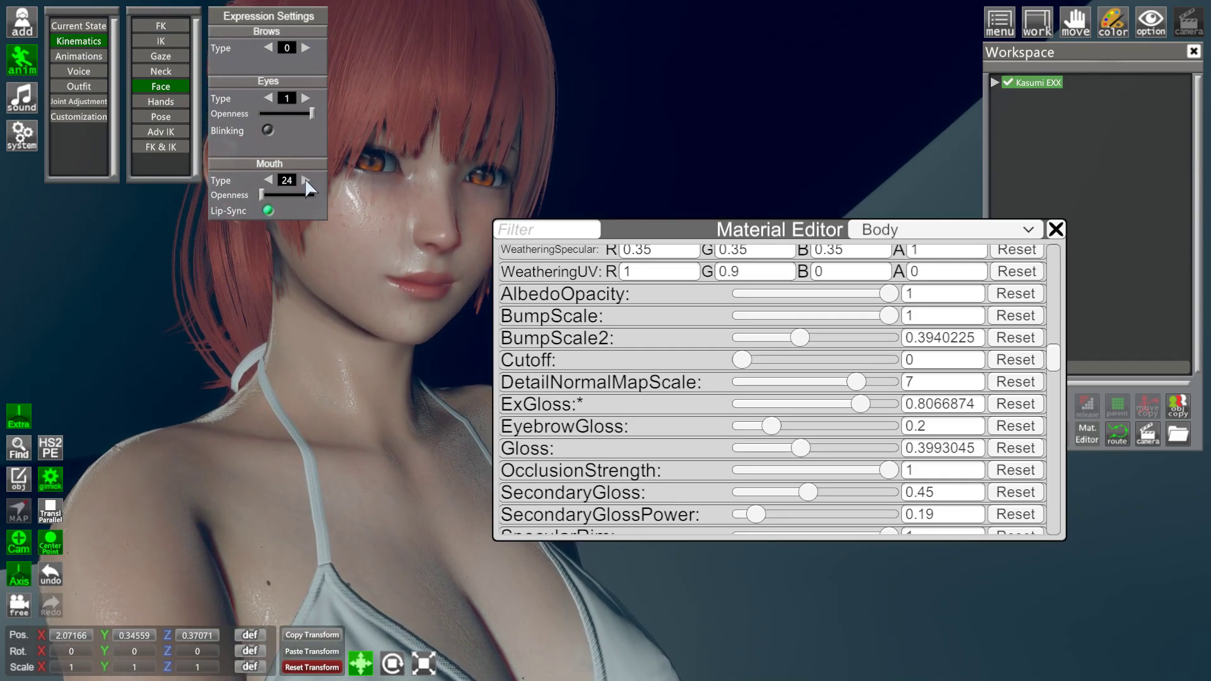
click(306, 180)
click(268, 181)
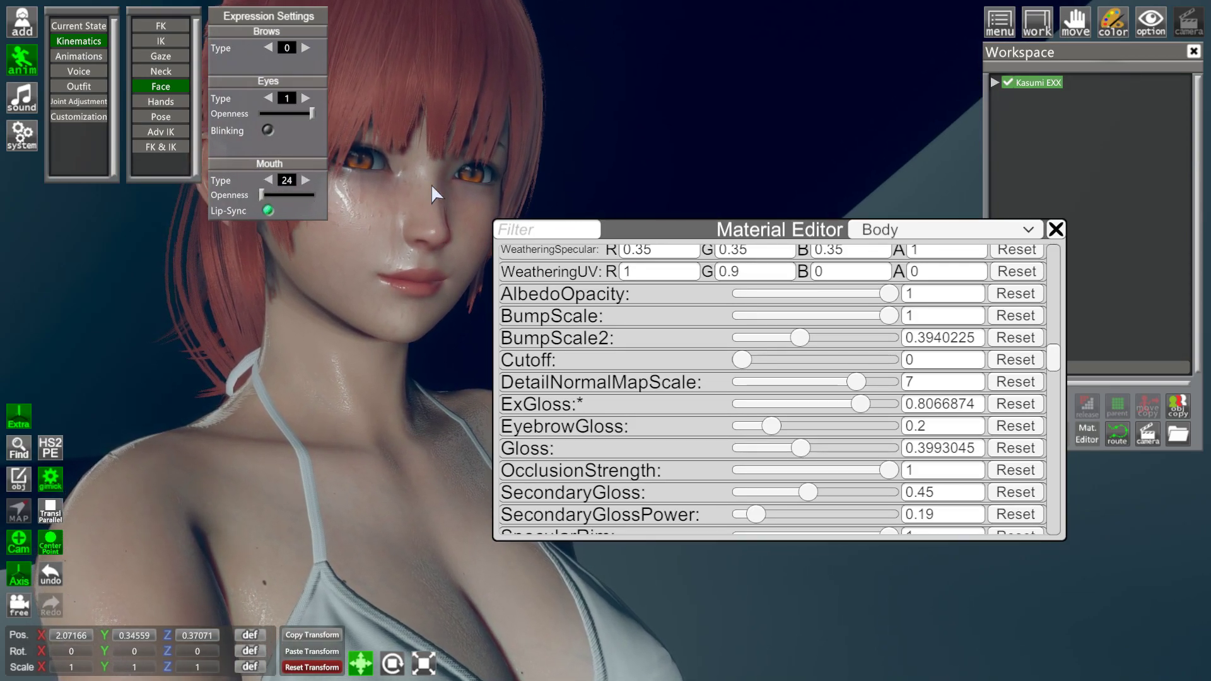
- Reframe the view toward her face and reset an ExGloss value to 0
right_drag(562, 176, 627, 155)
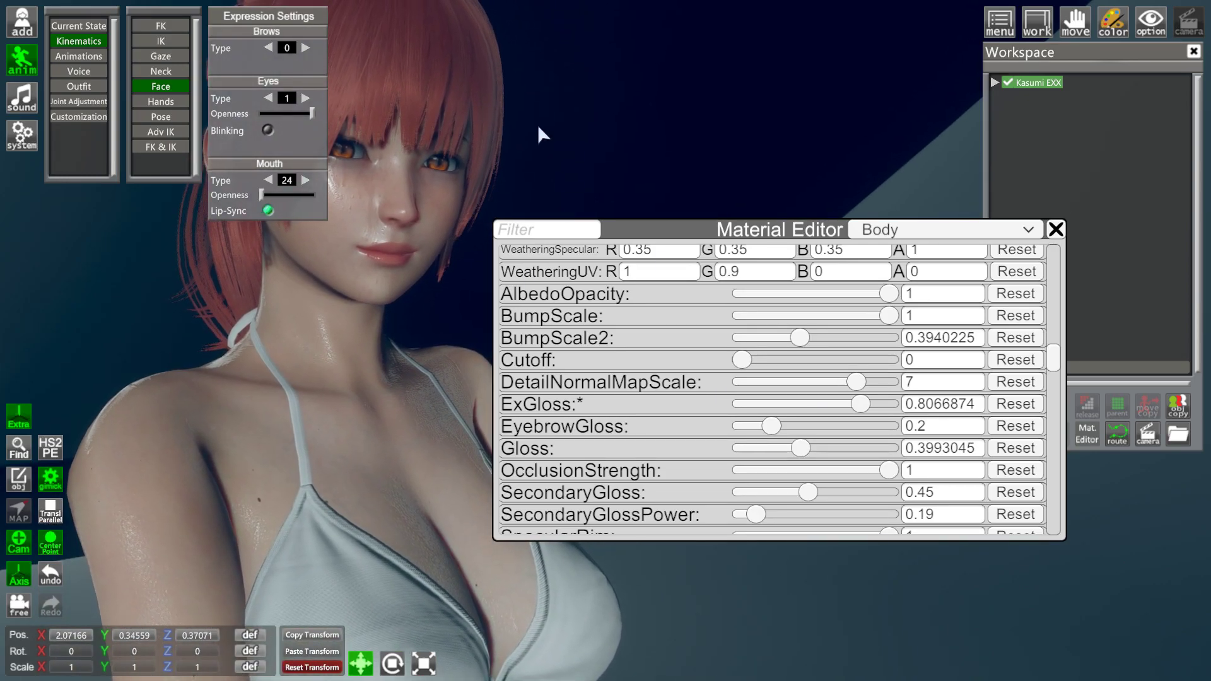
mouse_move(537, 127)
right_down()
mouse_move(542, 145)
mouse_move(548, 136)
right_up()
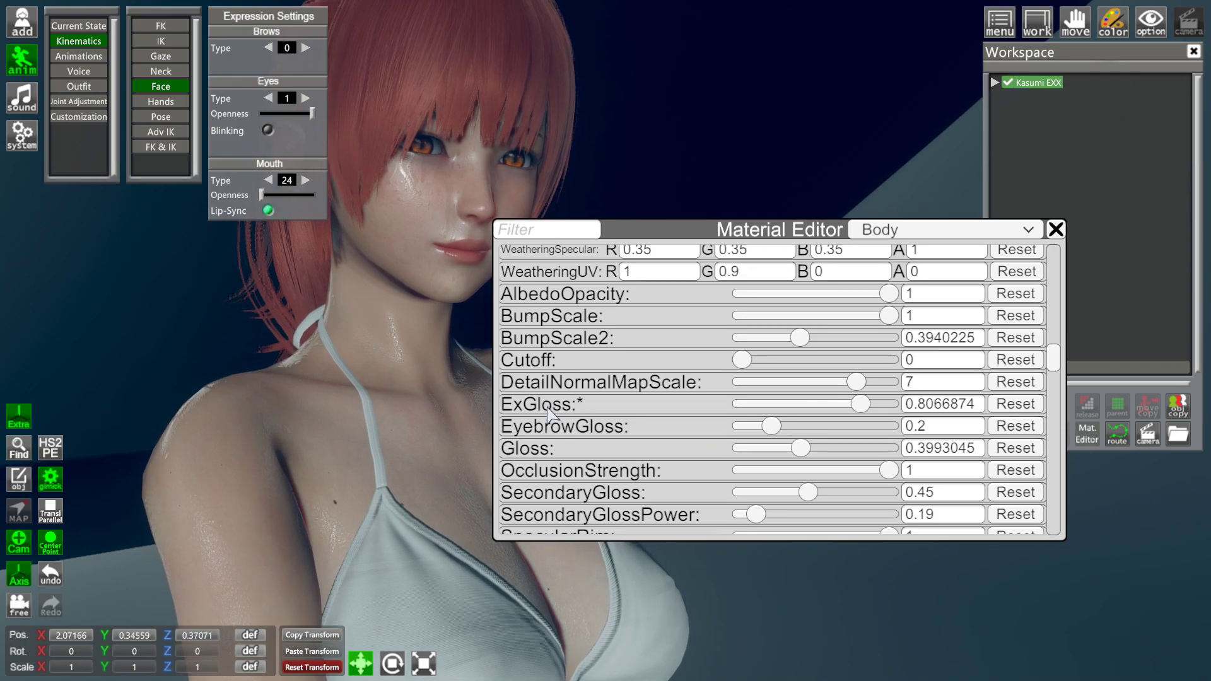
click(1008, 405)
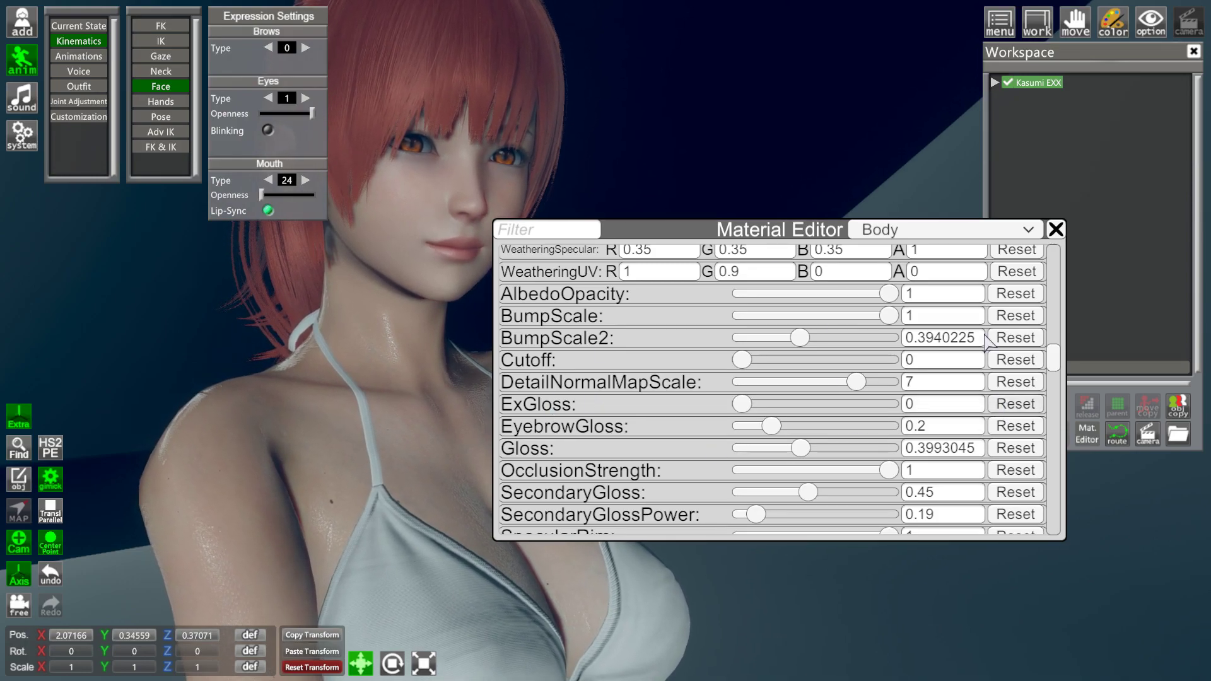
- Filter the material list by 'bod', move the editor back, and reset that ExGloss to 0
click(559, 229)
text(bod)
drag(211, 334, 659, 189)
scroll(659, 314, up, 10)
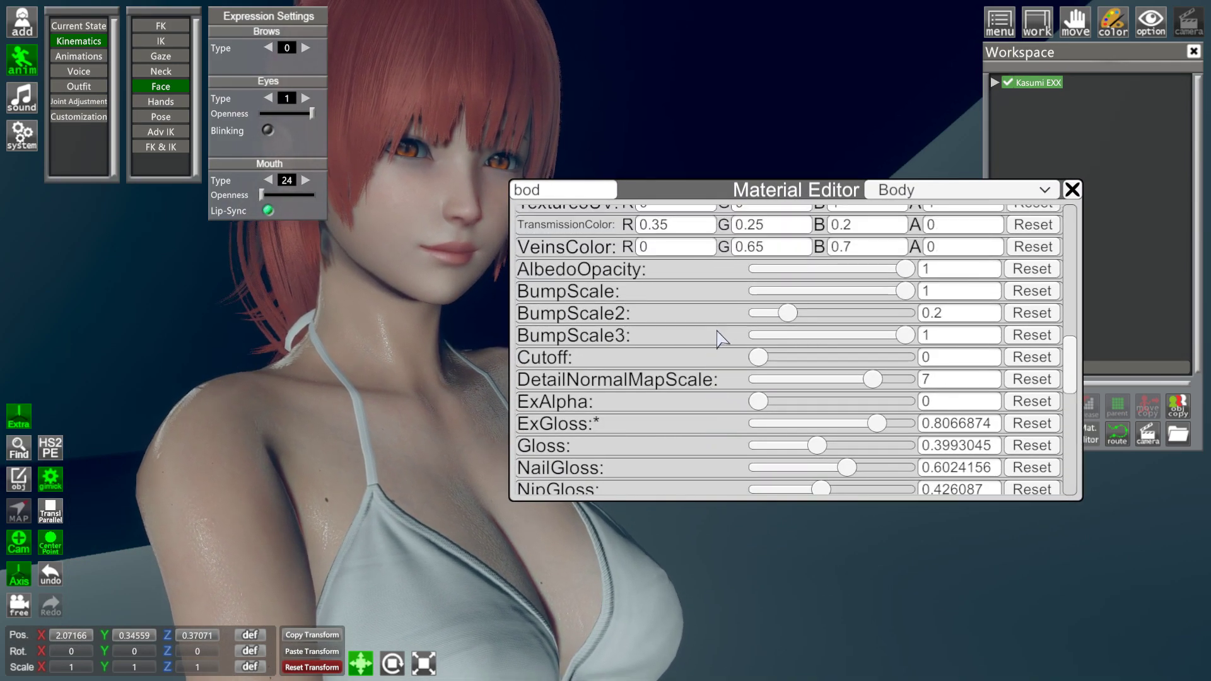
click(1032, 424)
- Close the Material Editor and the animation panels, then frame her face frontally
click(1072, 189)
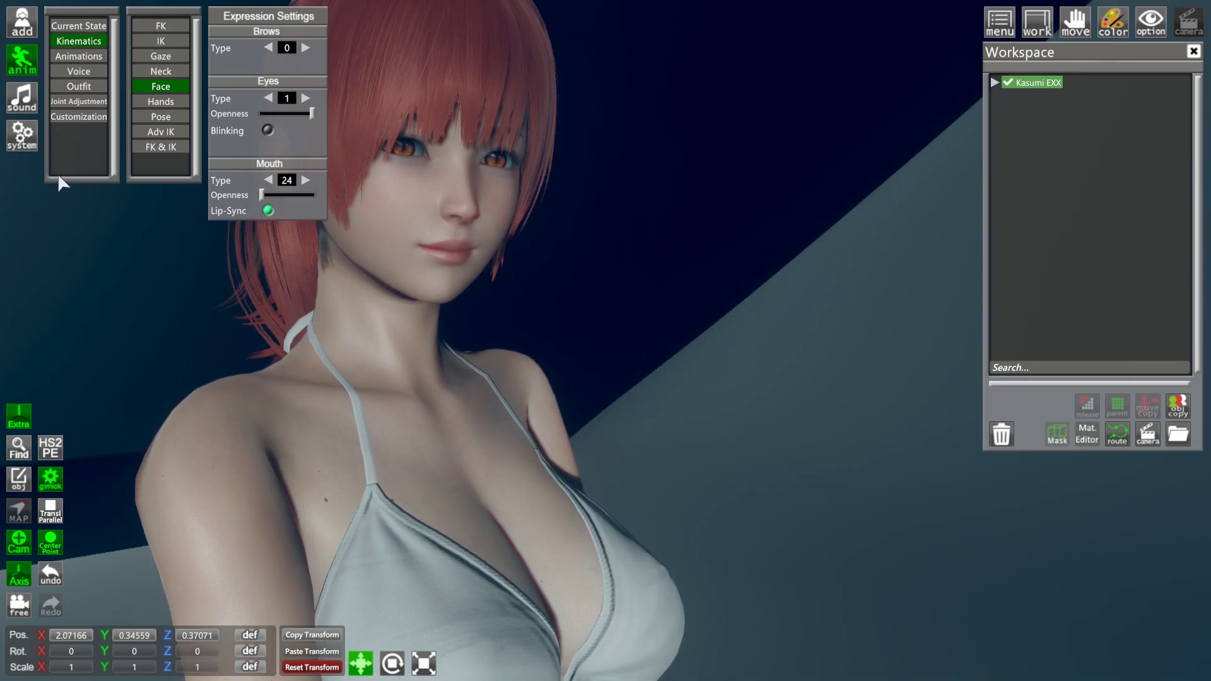
click(23, 61)
scroll(605, 340, down, 5)
scroll(605, 341, up, 5)
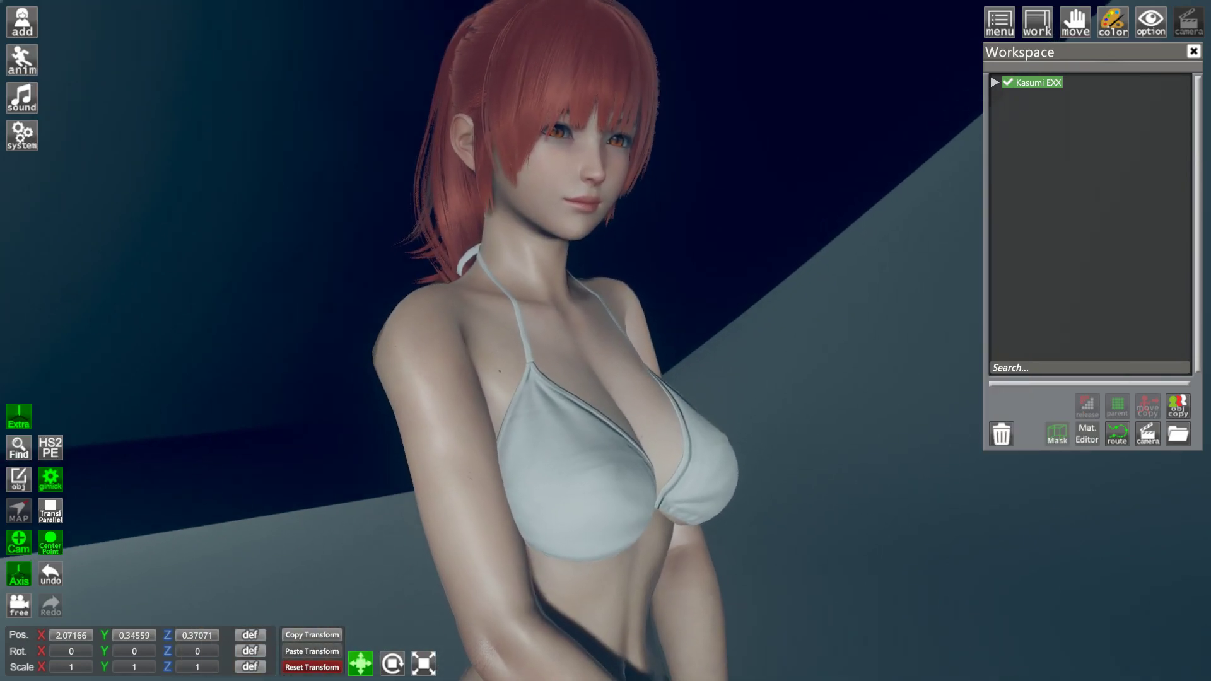
drag(555, 239, 463, 303)
scroll(578, 227, up, 3)
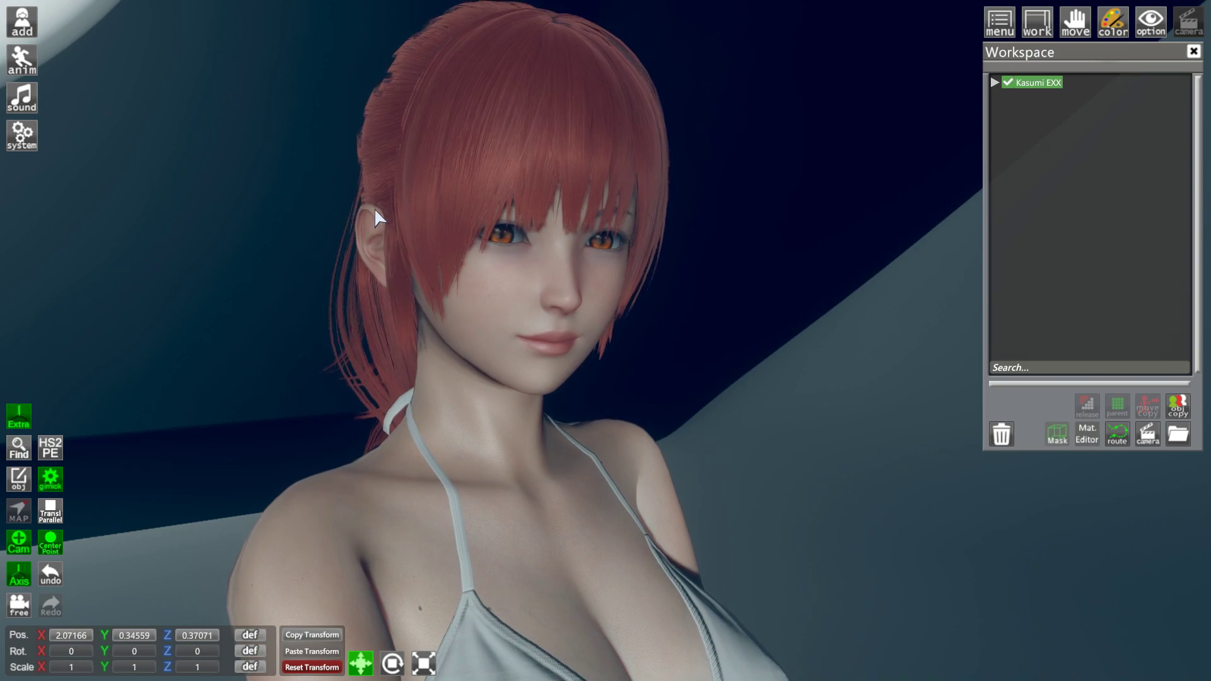
- In the Graphics (F5) Lights page, lower the Cam Light's intensity and add a Directional light
key(F5)
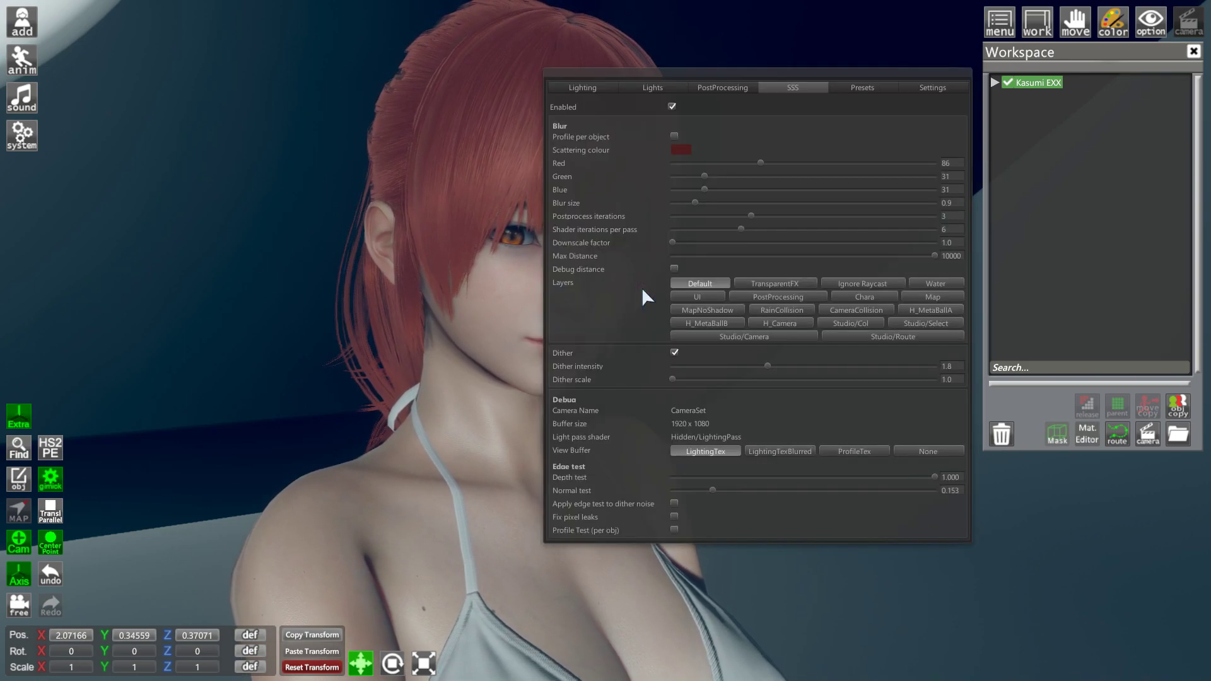
drag(728, 75, 901, 55)
scroll(615, 217, up, 5)
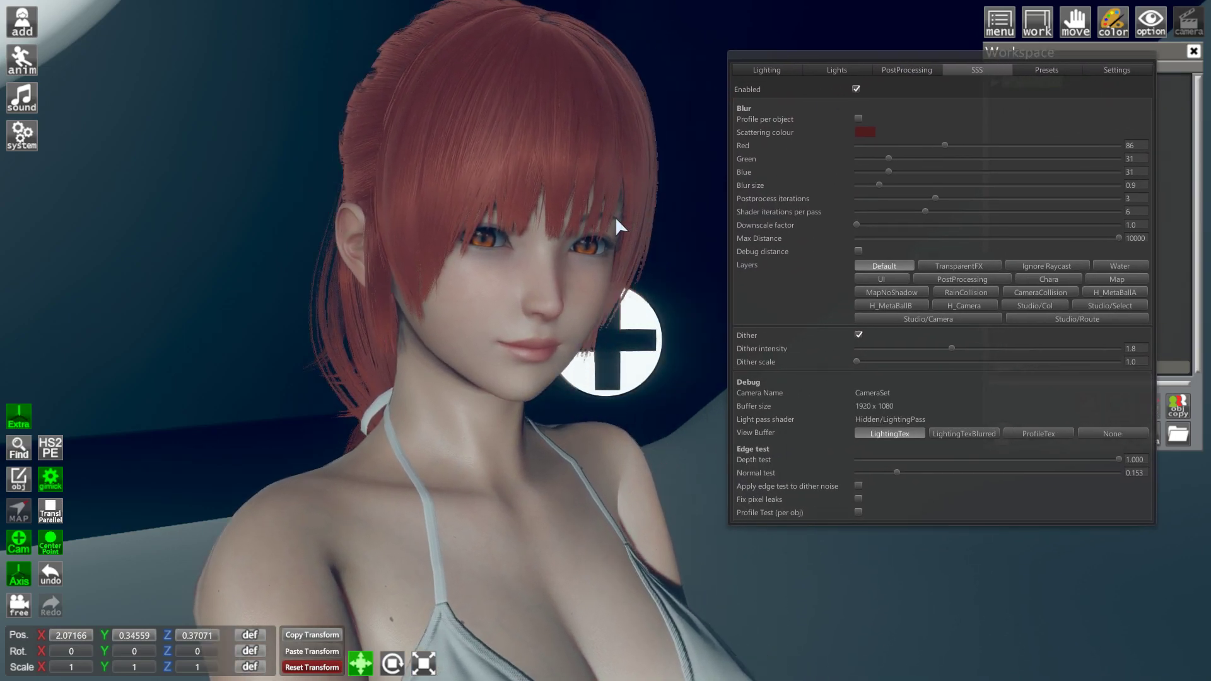
click(838, 69)
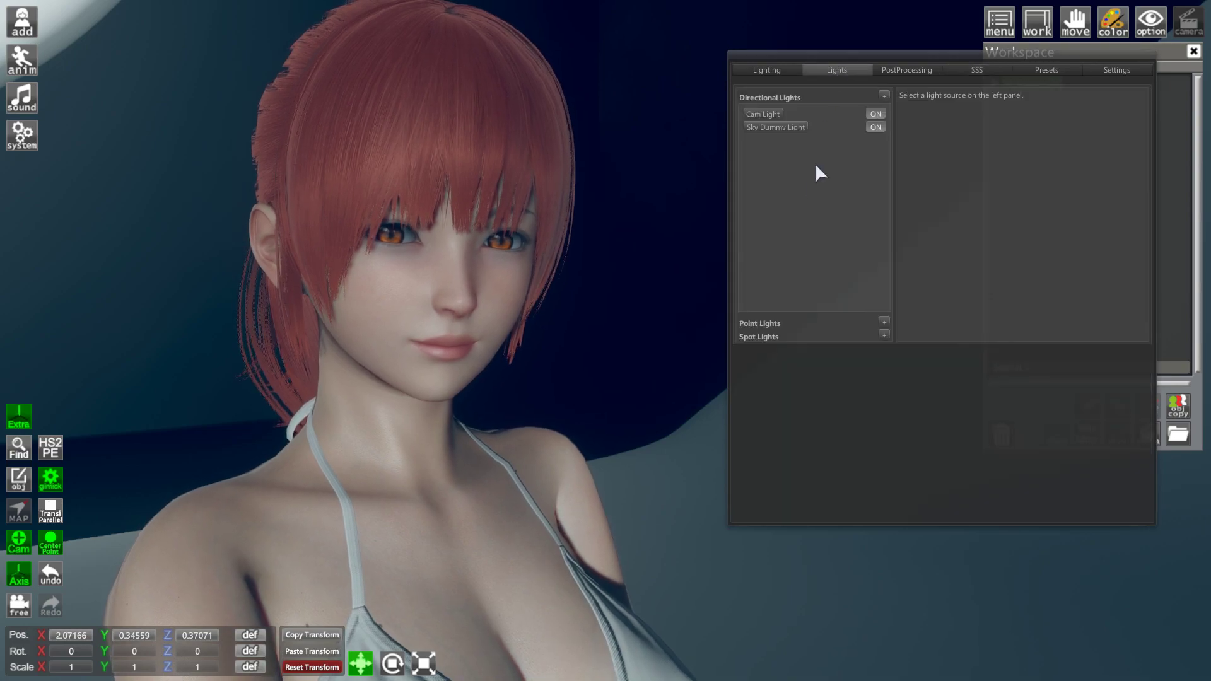
click(775, 115)
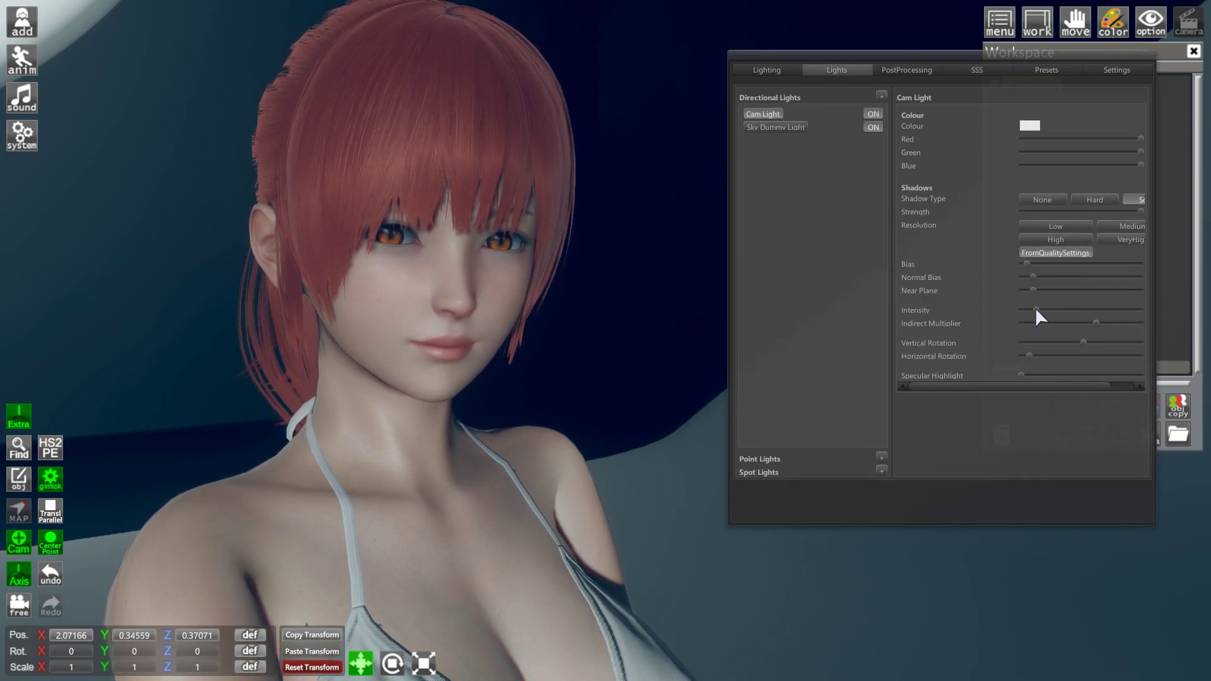
drag(1034, 309, 1032, 309)
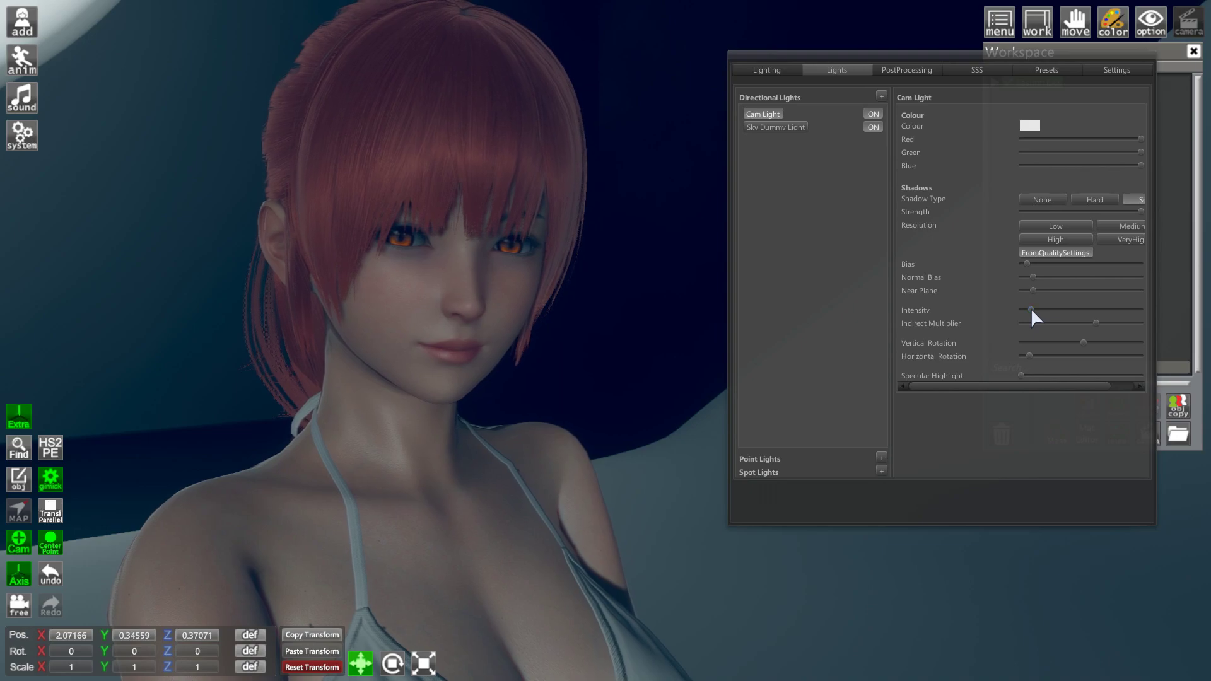
click(881, 96)
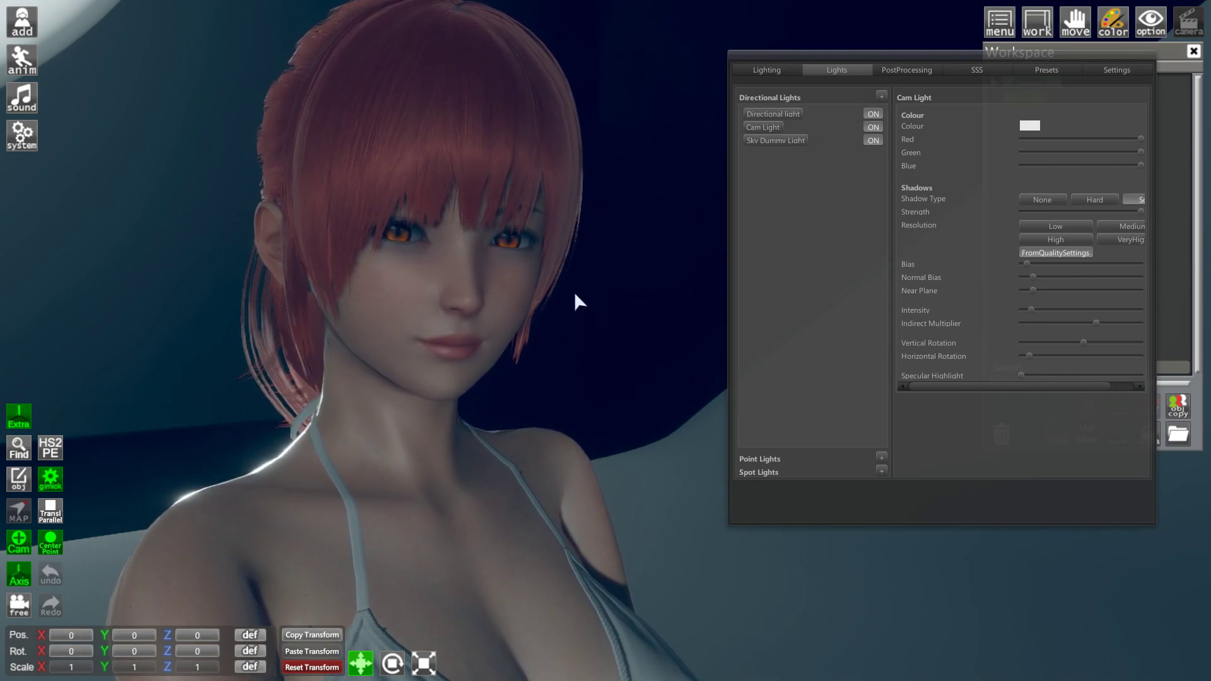
- Select the new Directional light and switch the Rendering Path to Deferred
click(779, 115)
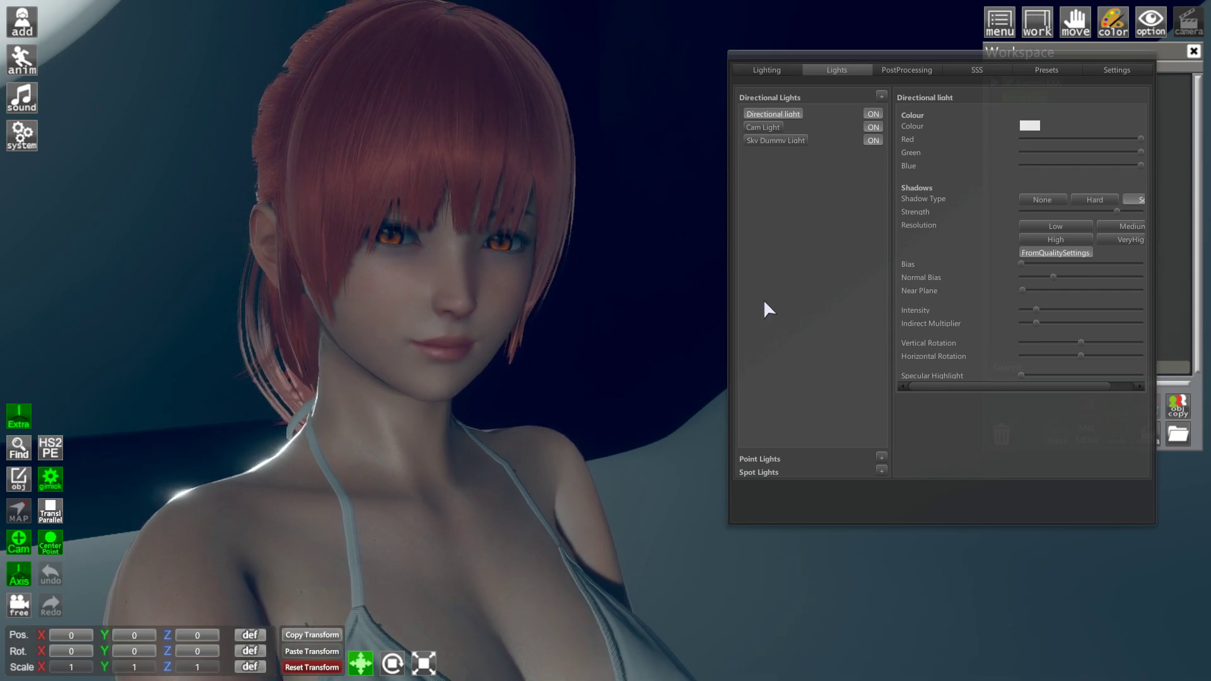
click(1113, 71)
click(1102, 146)
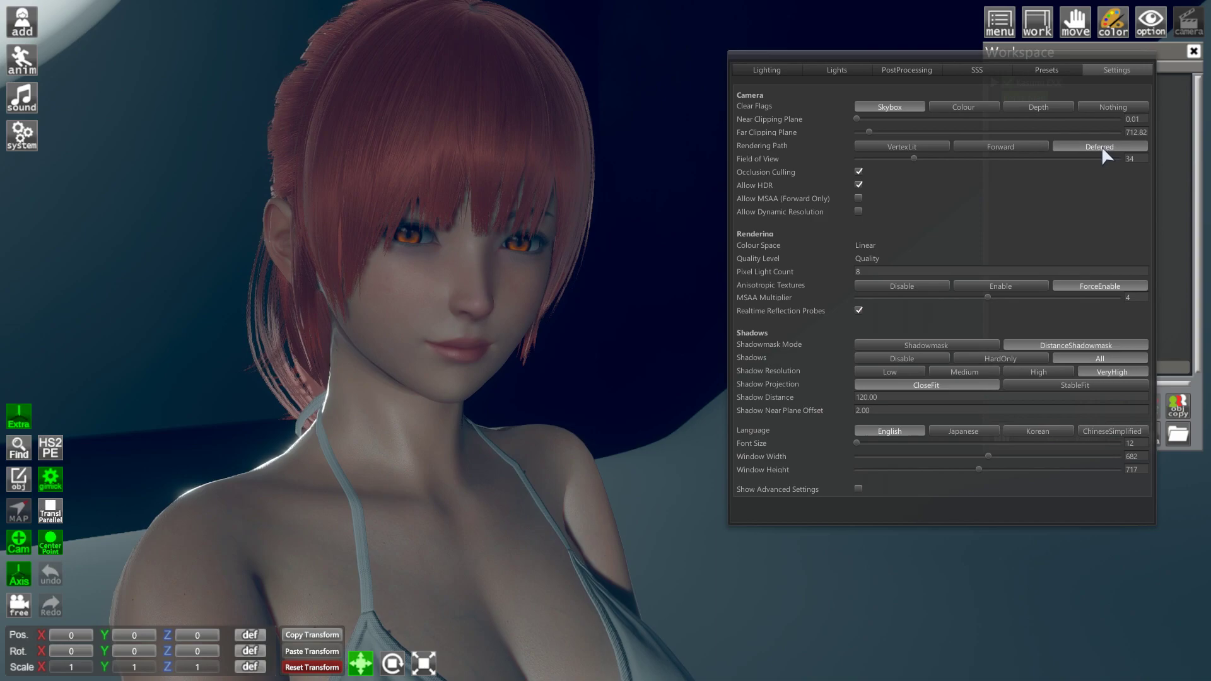
click(837, 71)
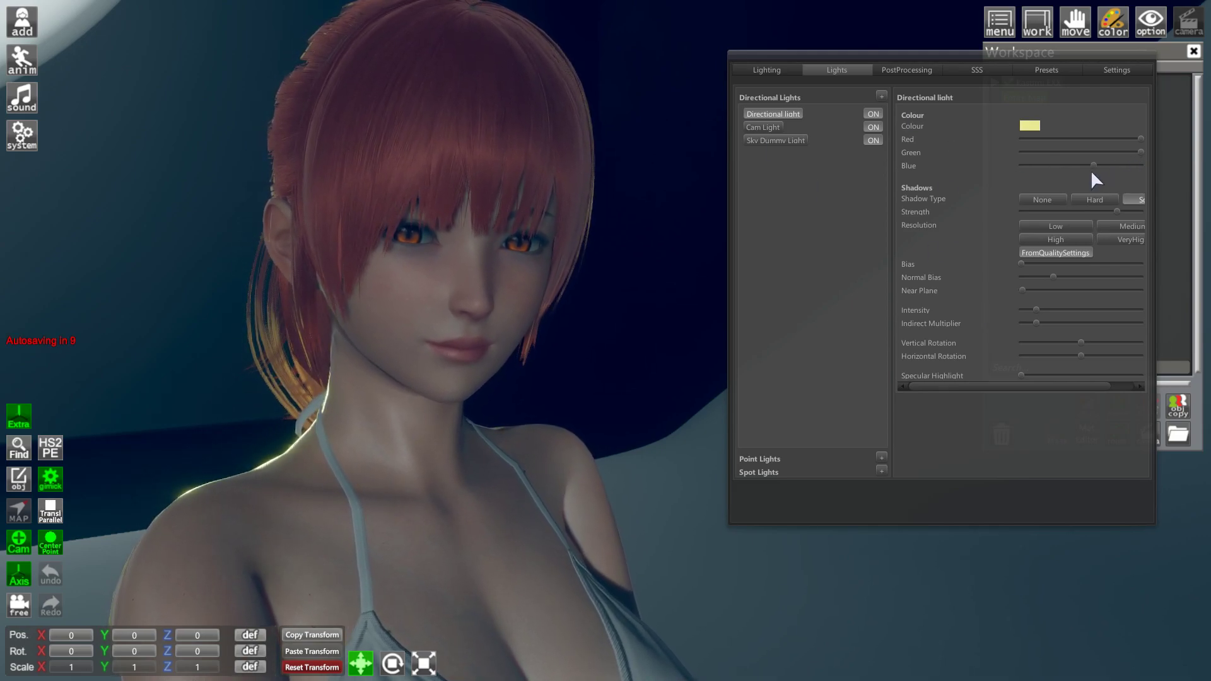
- Lower the Directional light's Green for a peach tint and rotate it horizontally to about 83.35°
drag(1141, 151, 1110, 155)
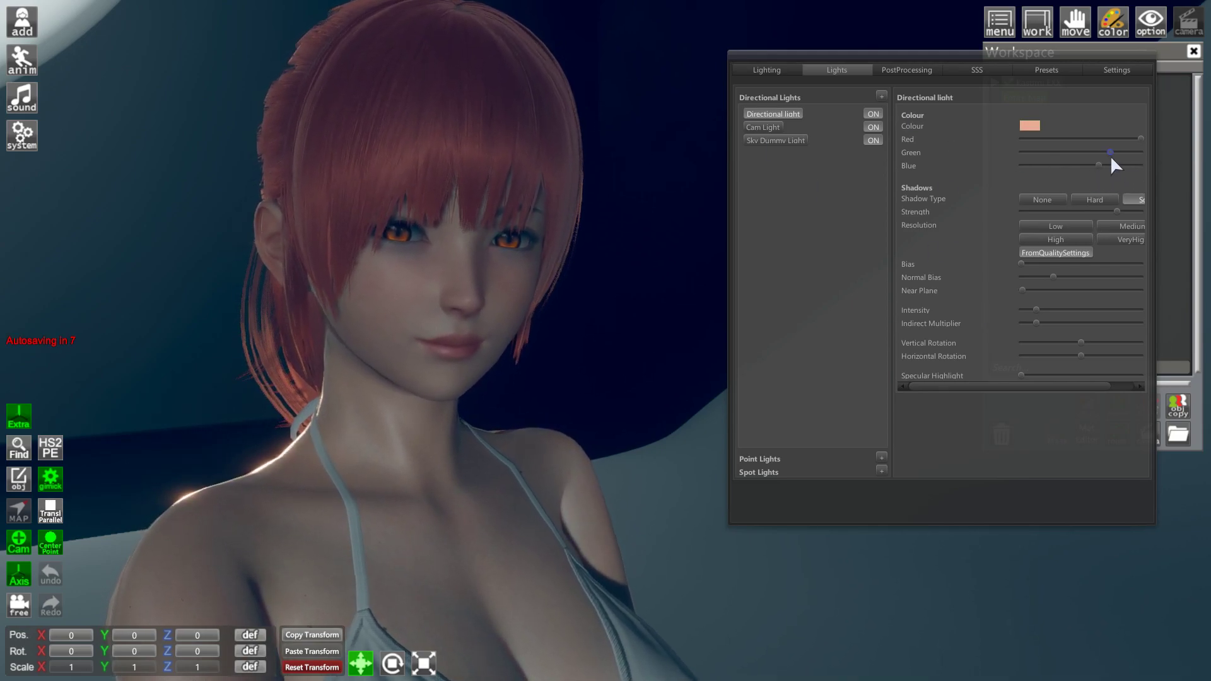
mouse_move(661, 313)
mouse_down()
mouse_move(420, 306)
mouse_move(615, 276)
mouse_up()
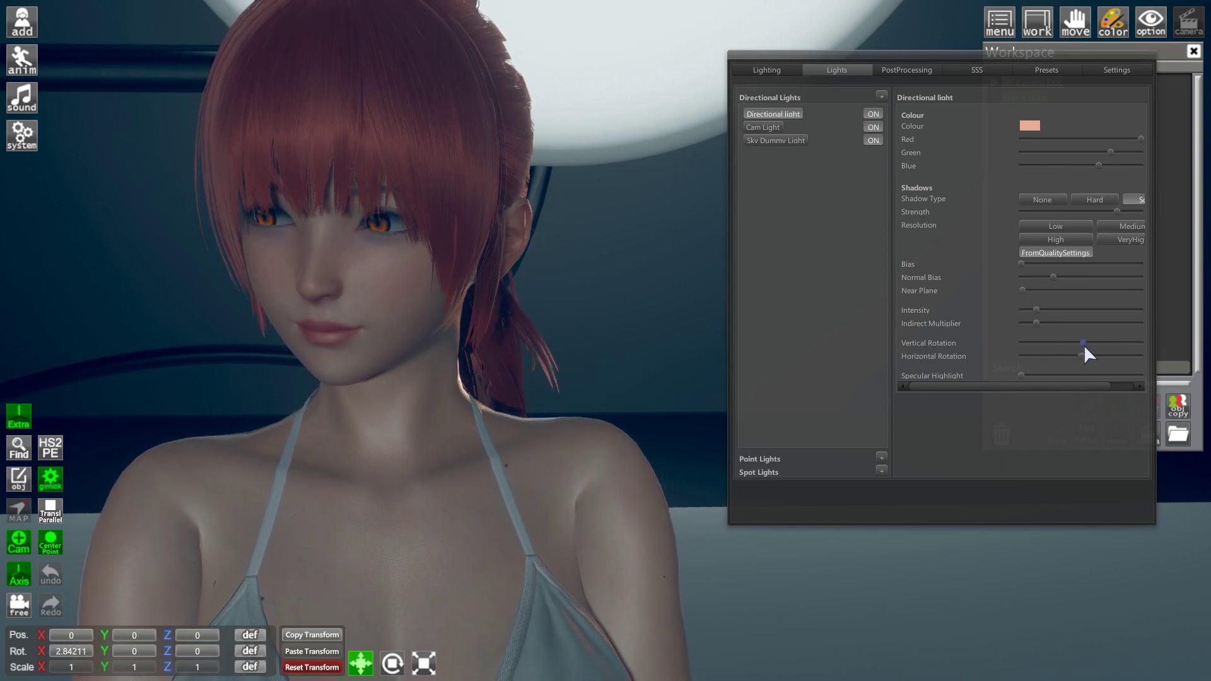
mouse_move(1079, 355)
mouse_down()
mouse_move(1114, 353)
mouse_move(1102, 355)
mouse_up()
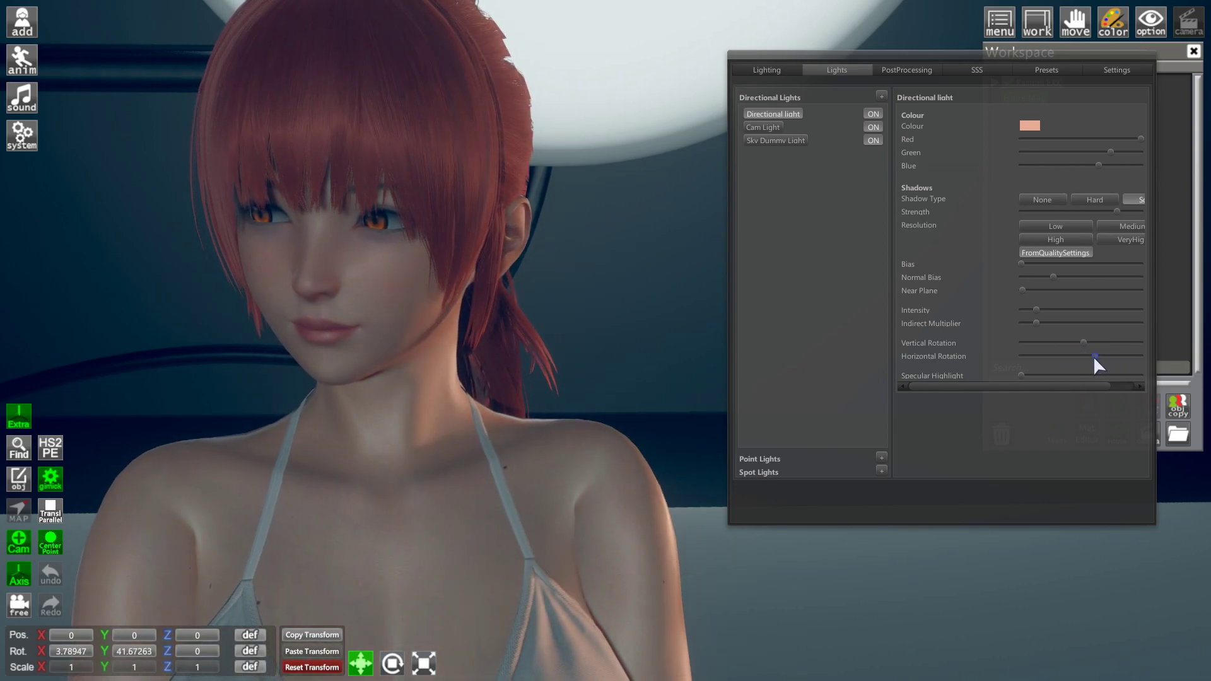
drag(1095, 356, 1106, 353)
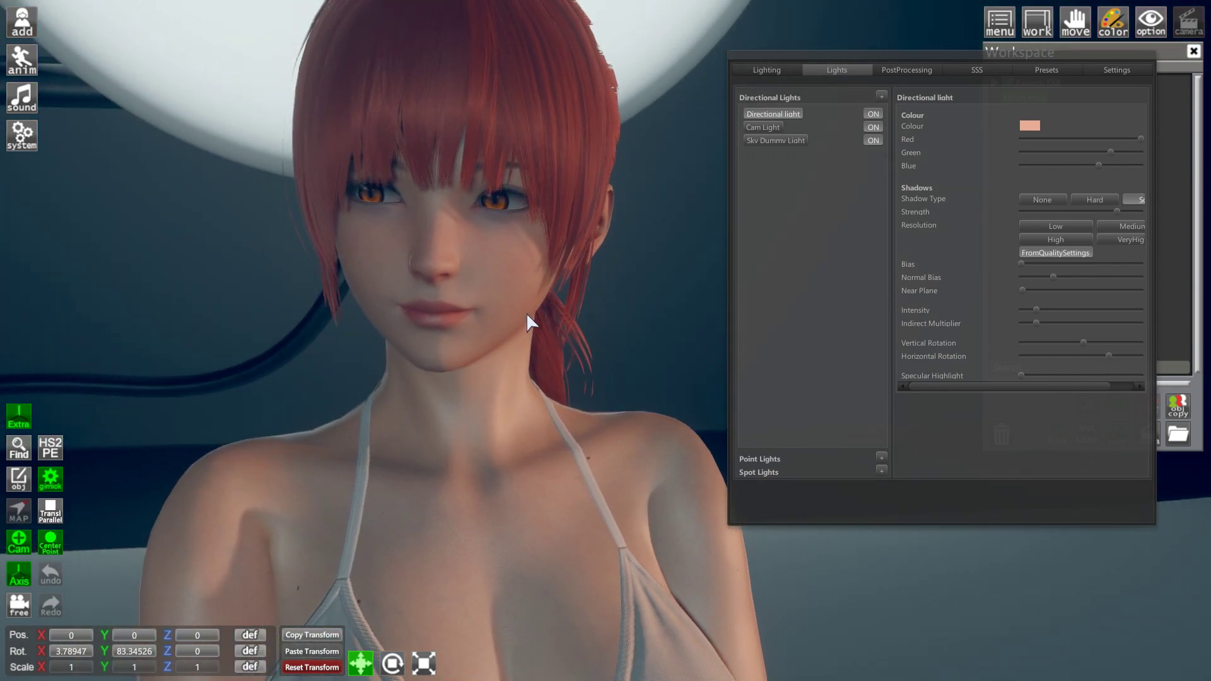
mouse_move(524, 316)
mouse_down()
mouse_move(548, 319)
mouse_move(397, 297)
mouse_move(556, 294)
mouse_move(520, 293)
mouse_move(534, 279)
mouse_move(519, 271)
mouse_move(576, 376)
mouse_move(309, 327)
mouse_up()
scroll(513, 269, up, 5)
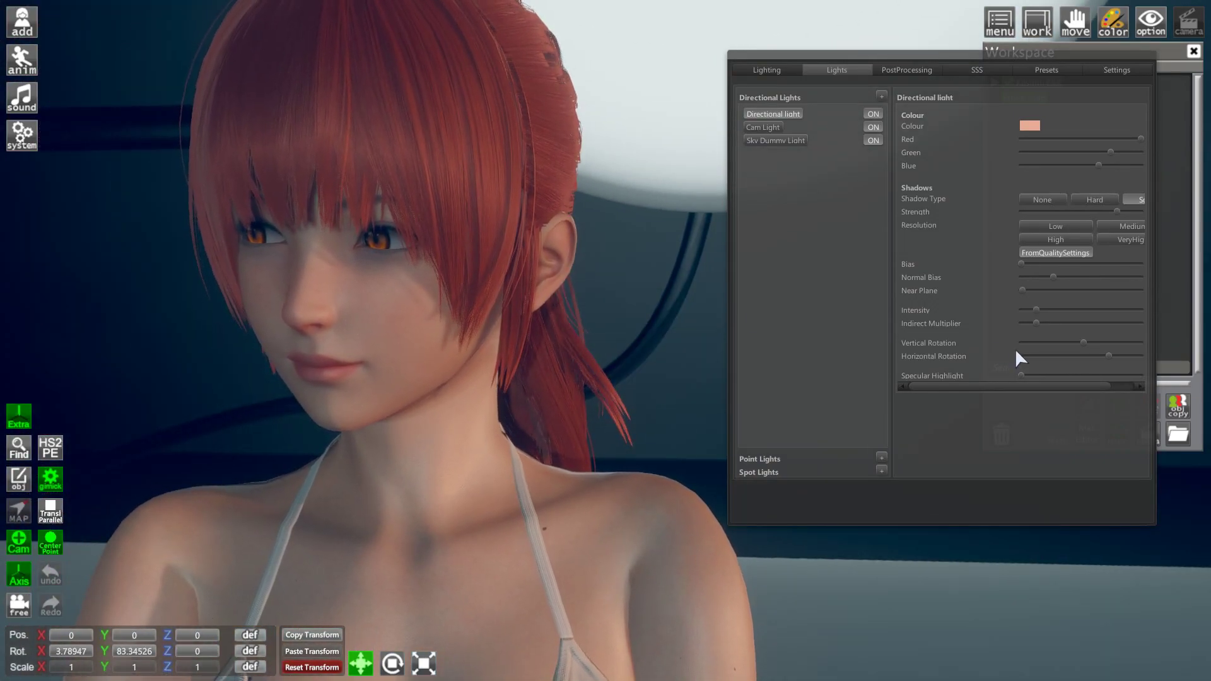
- Bring the warm light's horizontal rotation near 0, tune its shadow bias, and raise its intensity
drag(1108, 356, 1079, 356)
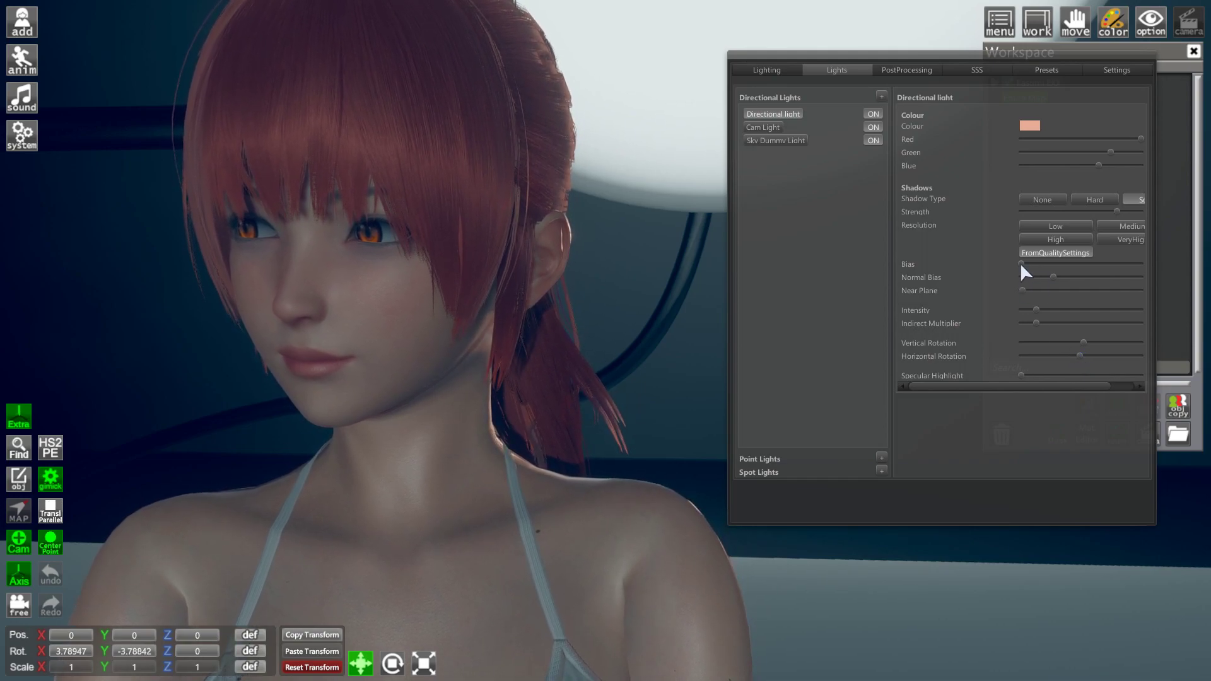
drag(1020, 262, 1105, 263)
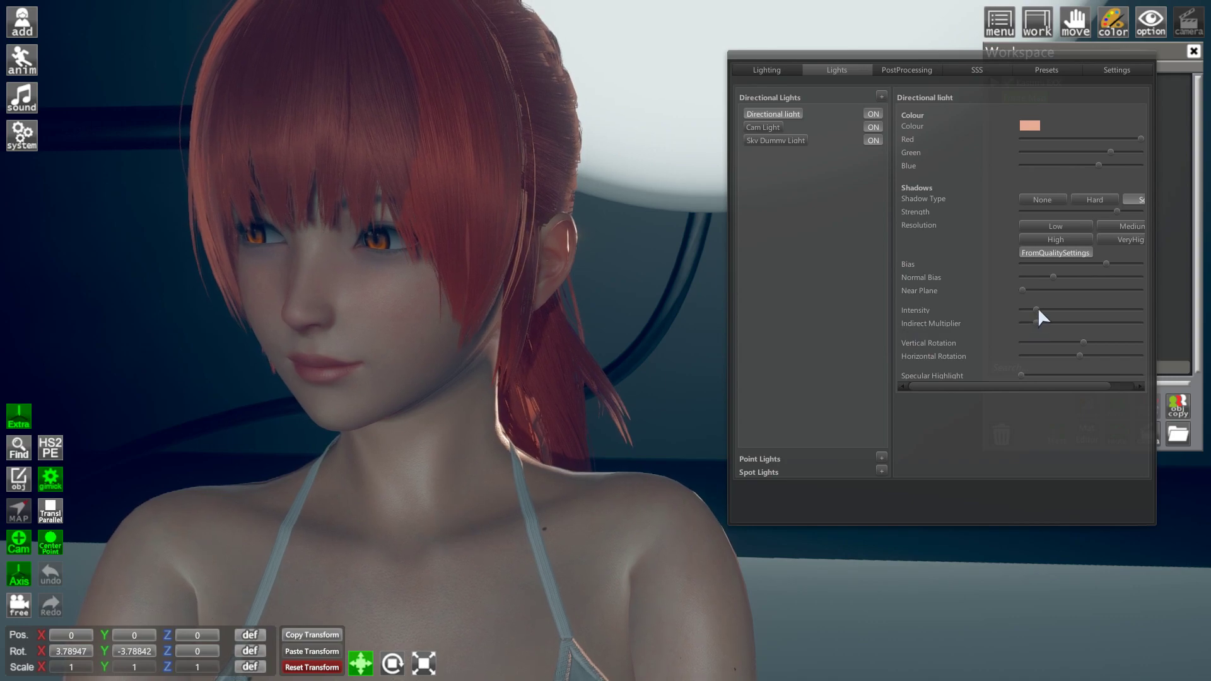
mouse_move(1037, 309)
mouse_down()
mouse_move(1061, 308)
mouse_move(1049, 309)
mouse_up()
drag(1104, 264, 1029, 265)
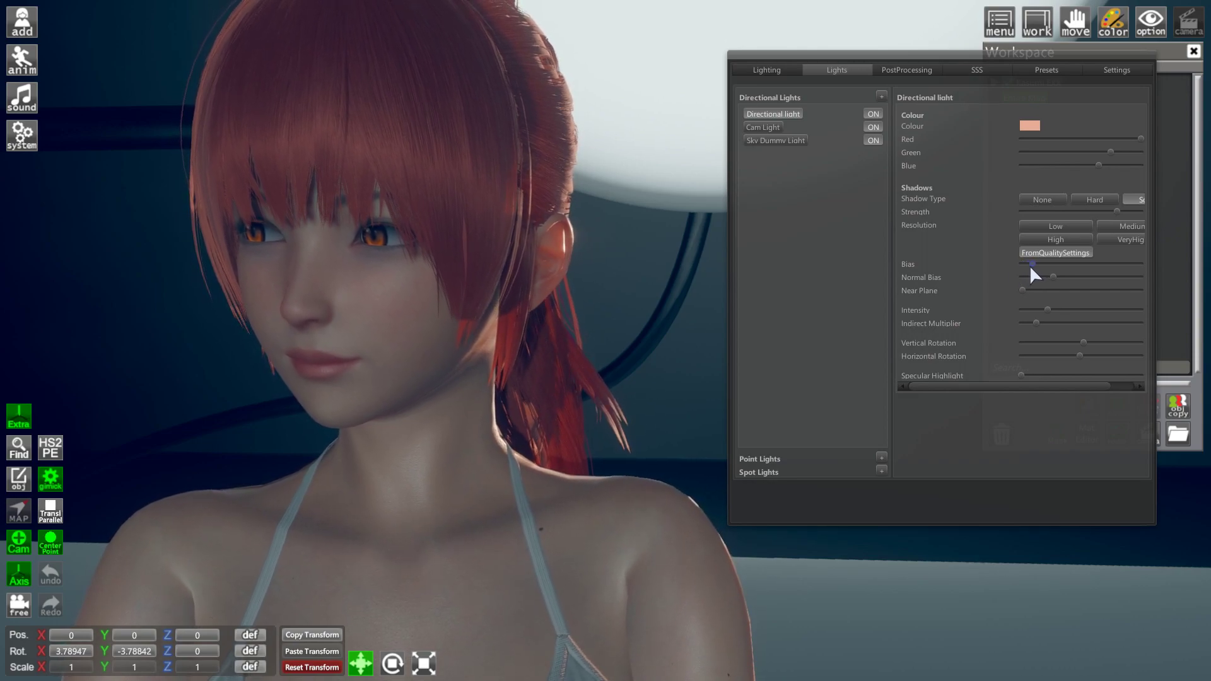
drag(1052, 311, 1054, 311)
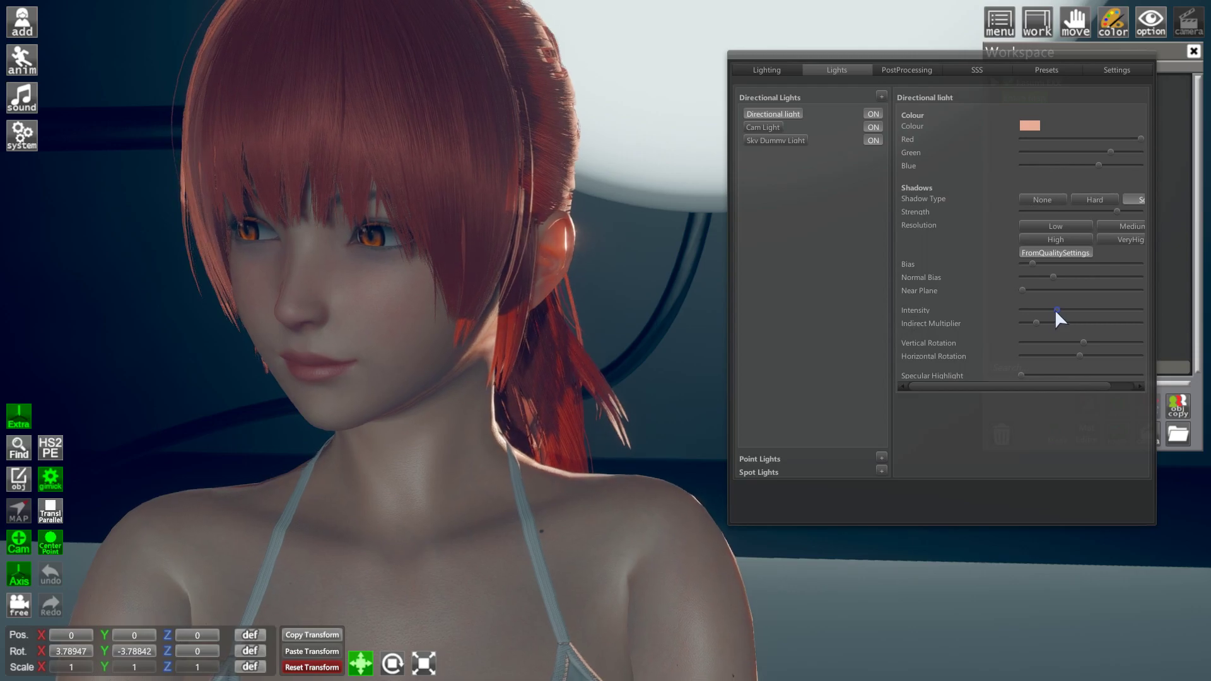
- With her face in frontal view, adjust the warm light's vertical angle and nudge its bias up
drag(505, 248, 467, 237)
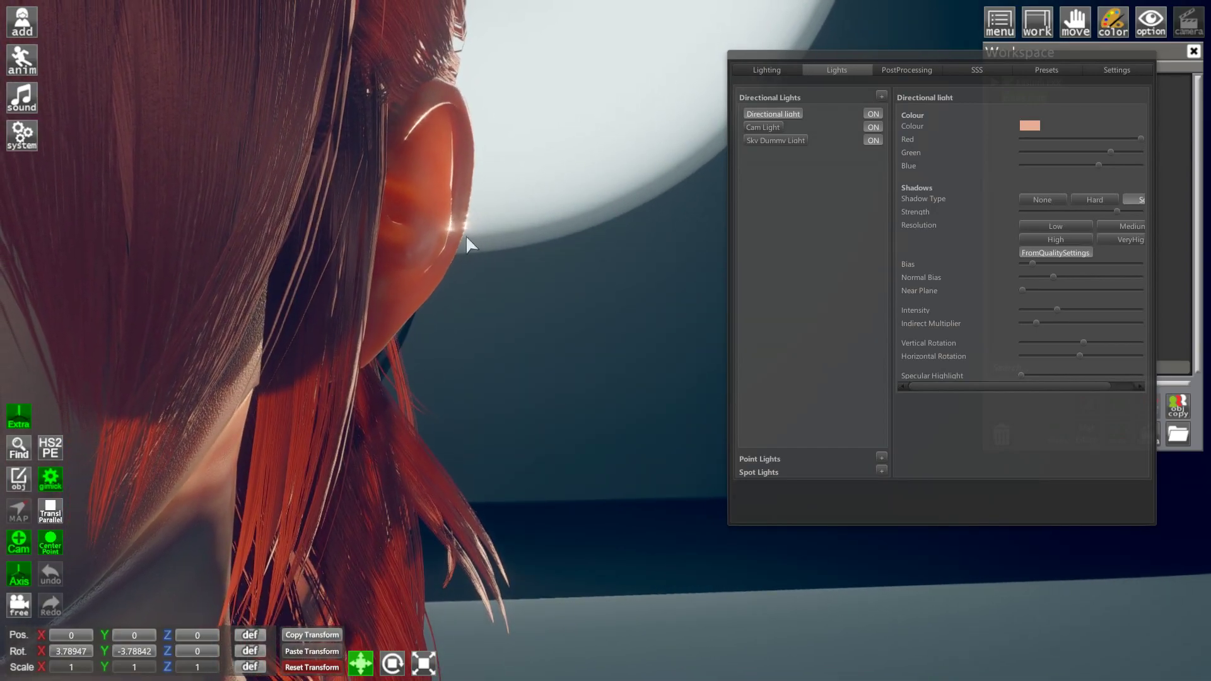
drag(378, 347, 559, 381)
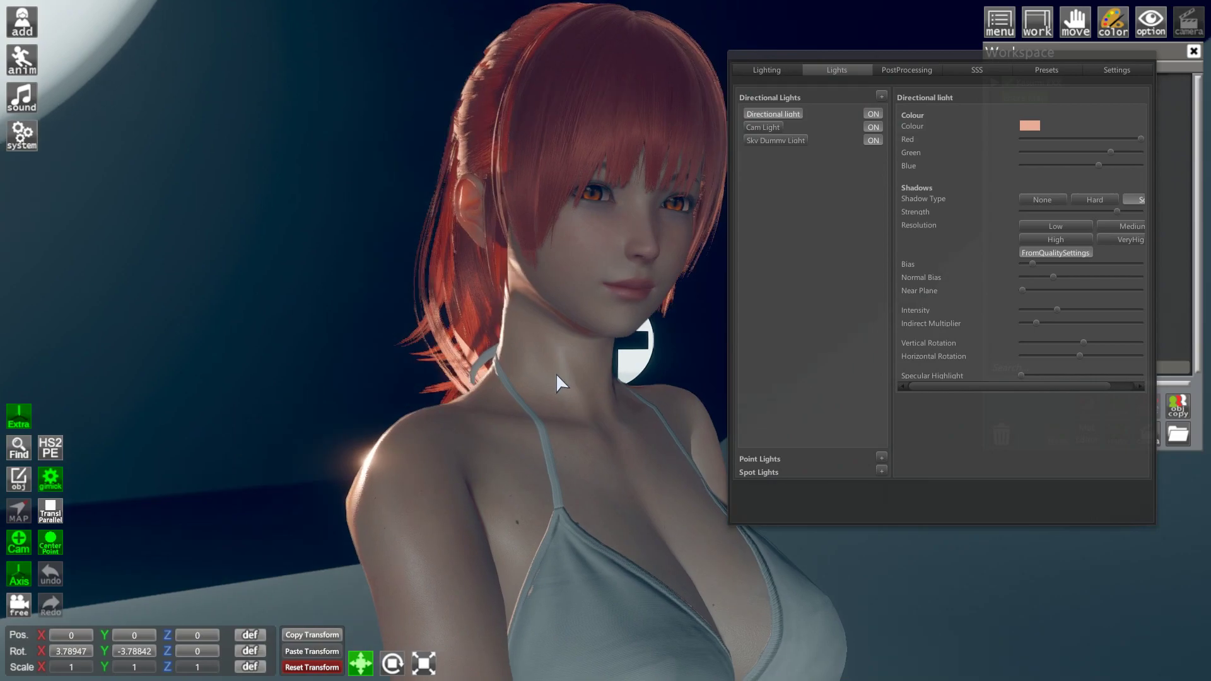
scroll(554, 373, up, 5)
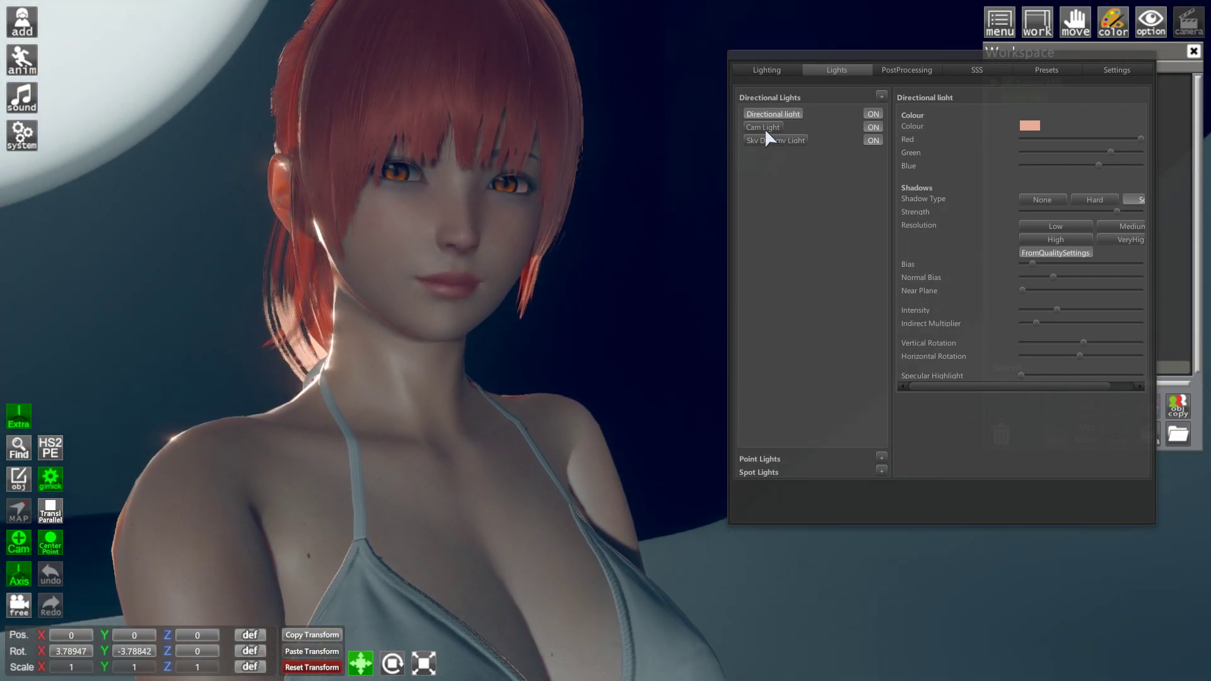
mouse_move(1084, 343)
mouse_down()
mouse_move(1103, 342)
mouse_move(1048, 350)
mouse_move(1102, 355)
mouse_move(1028, 357)
mouse_move(1098, 356)
mouse_move(1080, 356)
mouse_up()
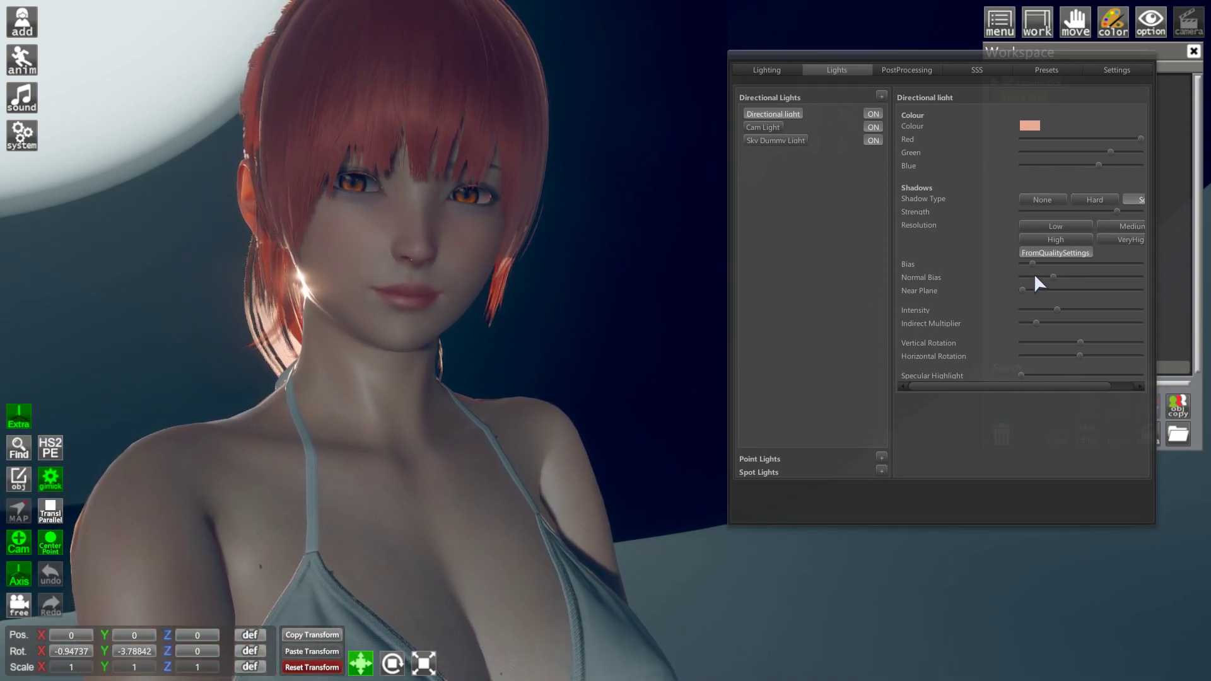
mouse_move(1032, 263)
mouse_down()
mouse_move(1012, 265)
mouse_move(1158, 264)
mouse_move(1031, 277)
mouse_up()
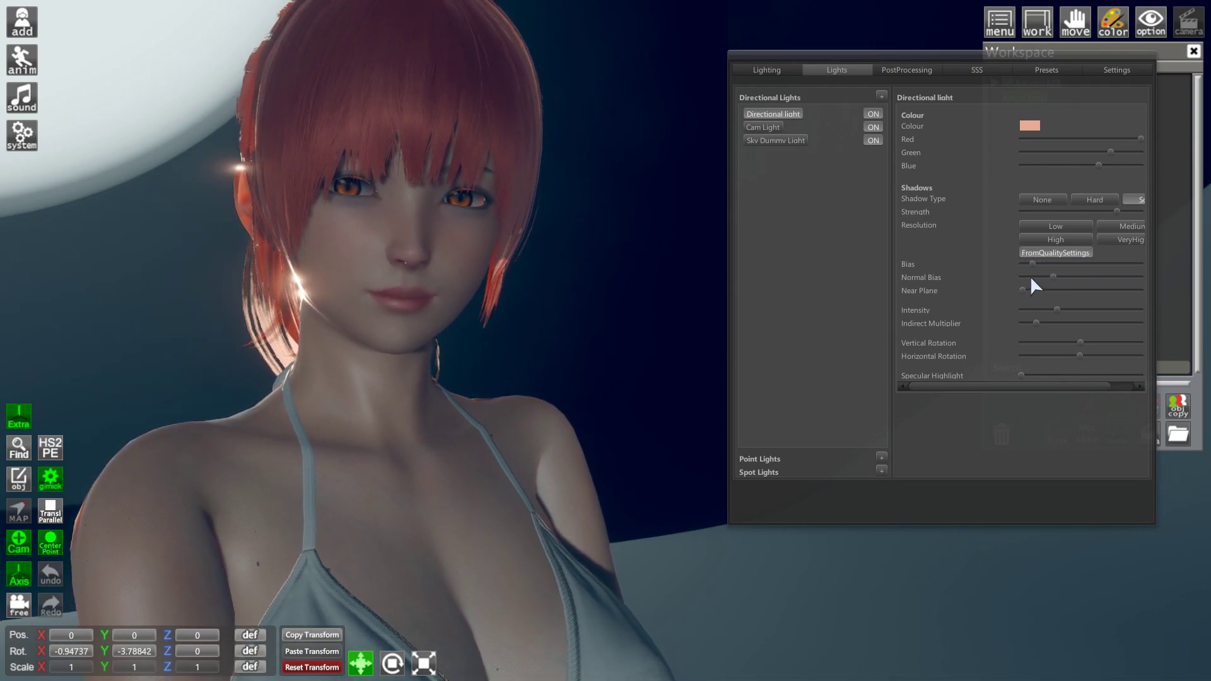
- Add a second Directional light, bringing the Lights list to four
scroll(427, 232, down, 5)
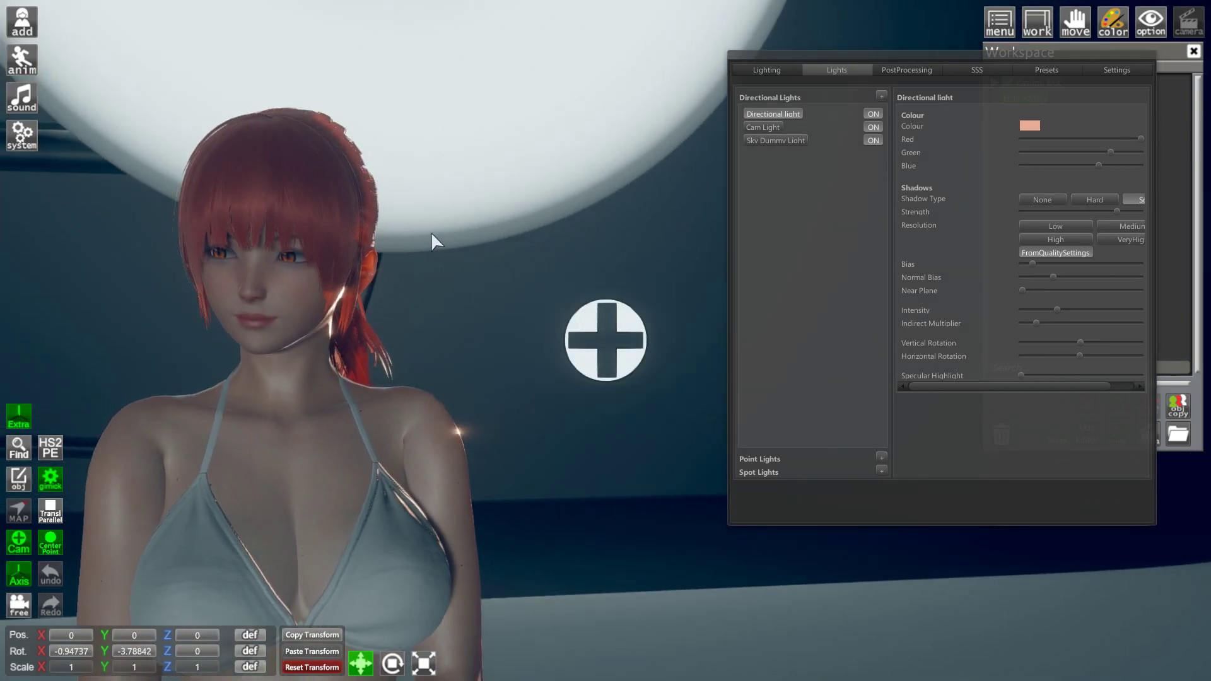
scroll(430, 232, up, 5)
scroll(467, 240, up, 5)
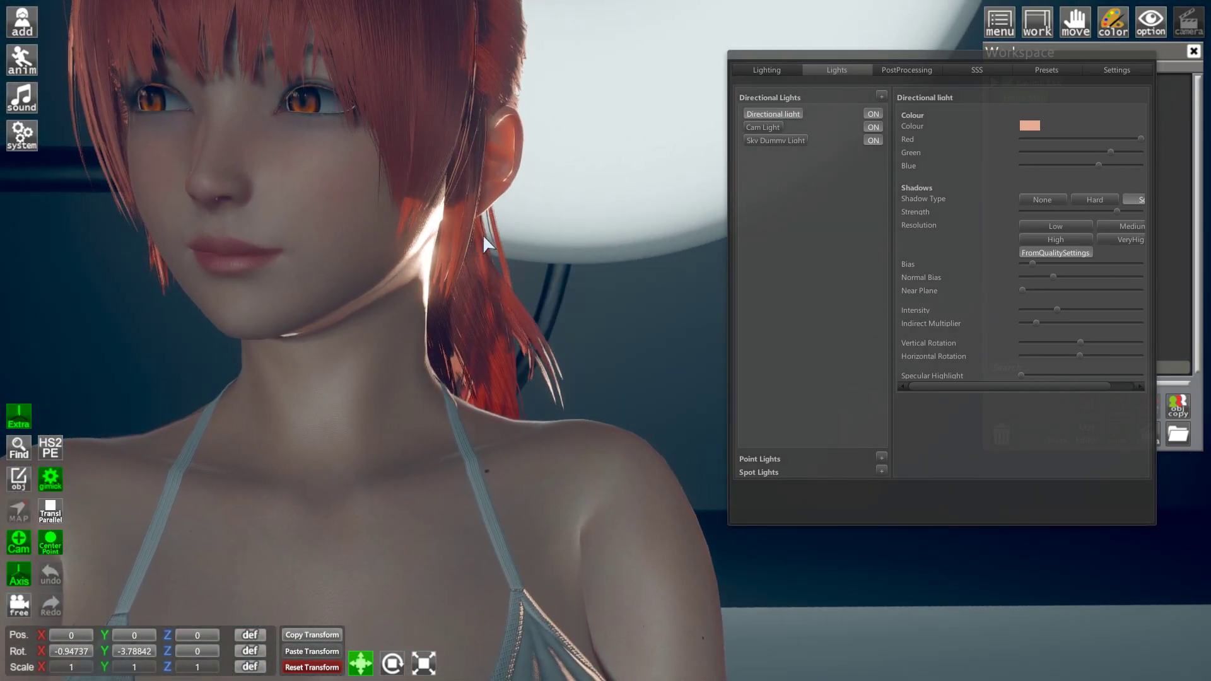
scroll(498, 235, down, 5)
scroll(517, 235, up, 5)
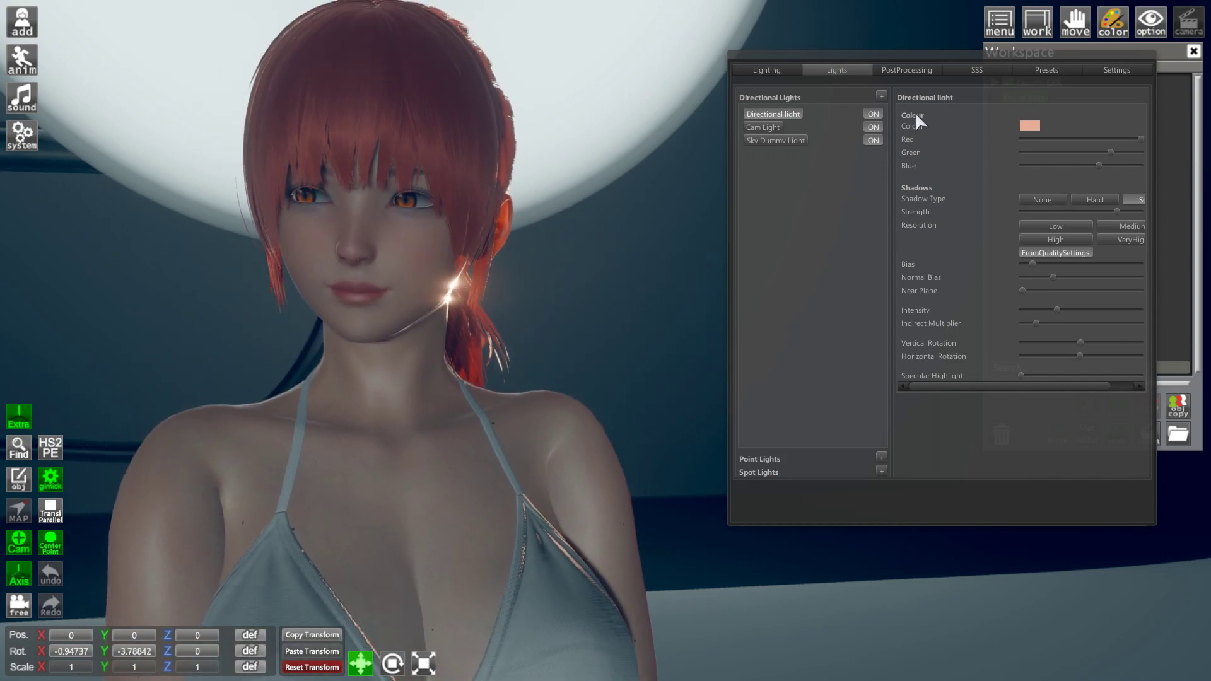
click(881, 96)
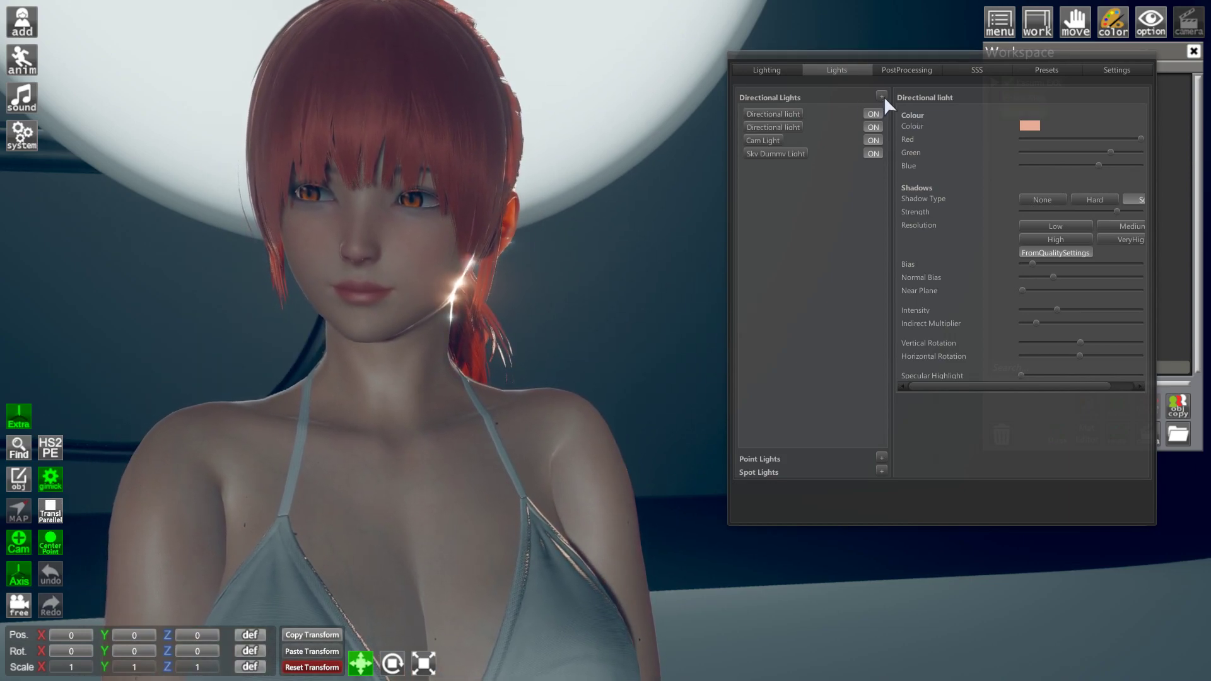
- Select the second Directional light and cut its Red for a pale blue tint
click(782, 114)
scroll(446, 262, down, 5)
scroll(469, 270, up, 5)
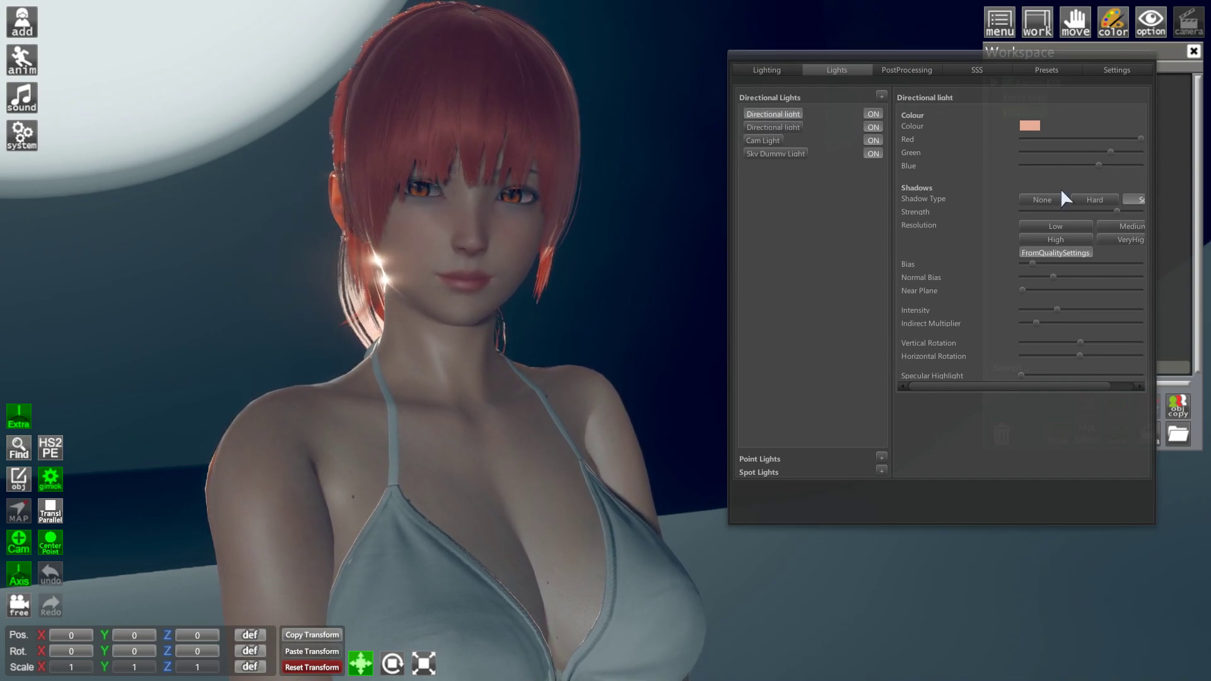
click(790, 126)
drag(1138, 138, 1087, 140)
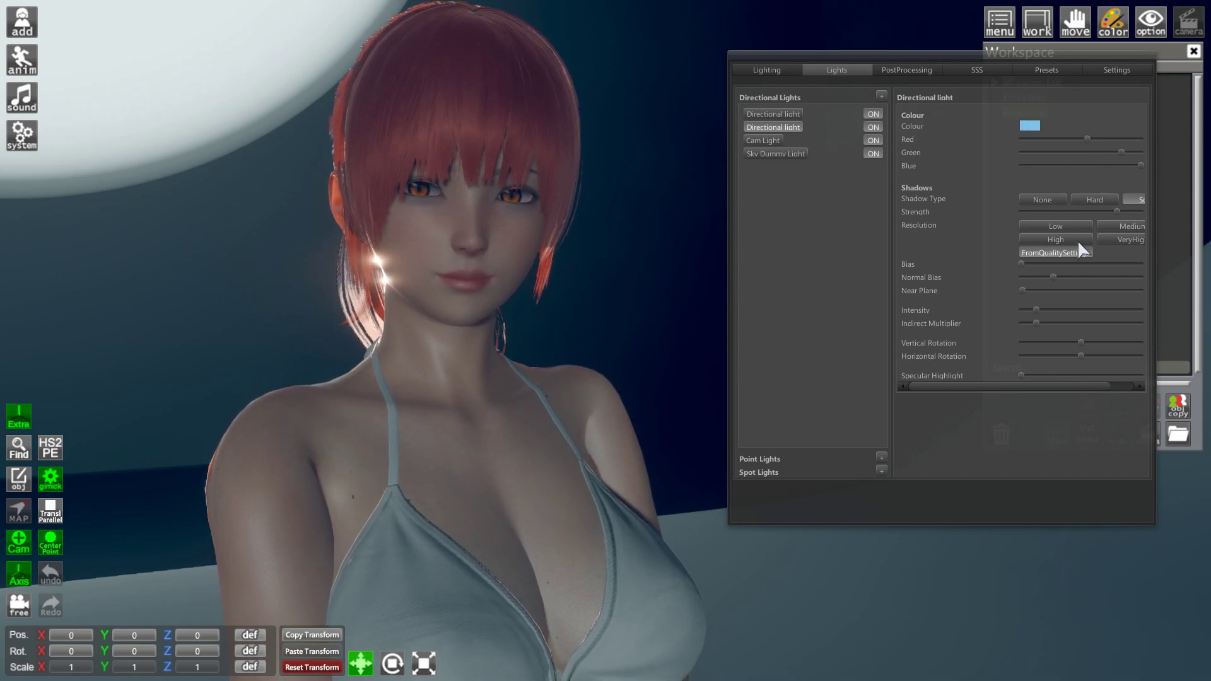
- Tilt the blue light's vertical rotation higher and push its shadow bias near maximum
mouse_move(1079, 343)
mouse_down()
mouse_move(1111, 343)
mouse_move(1084, 357)
mouse_move(1019, 355)
mouse_move(1119, 343)
mouse_move(1072, 344)
mouse_move(1087, 343)
mouse_up()
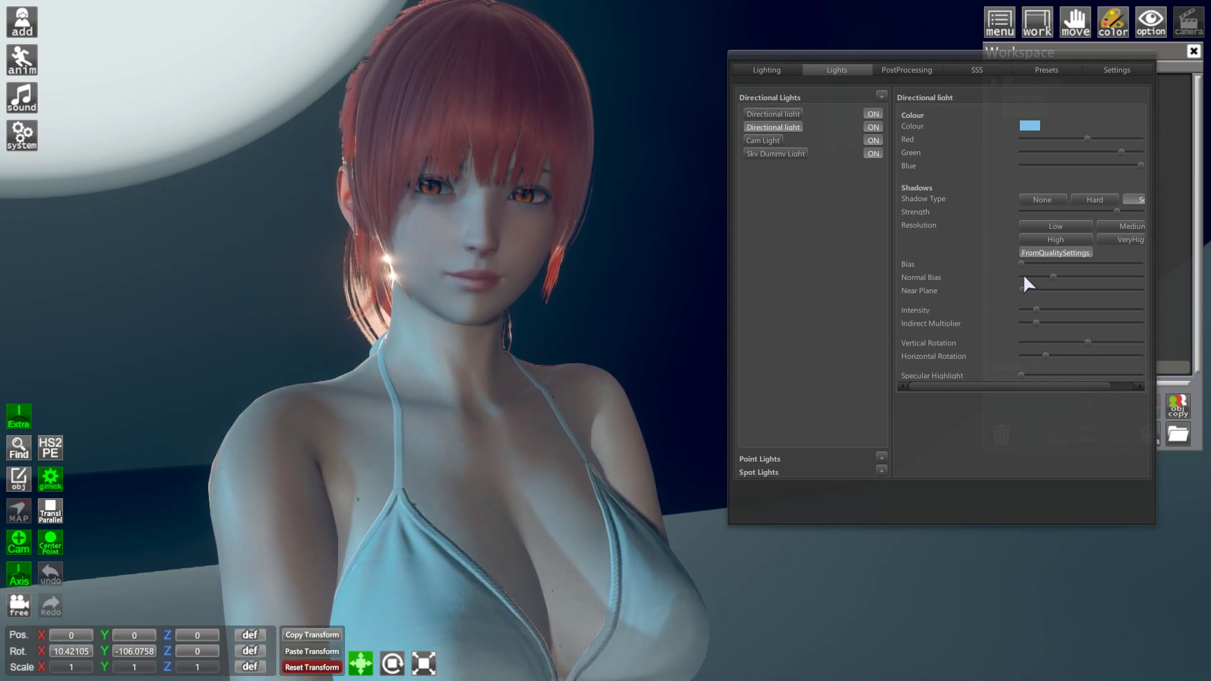
drag(1022, 263, 1109, 265)
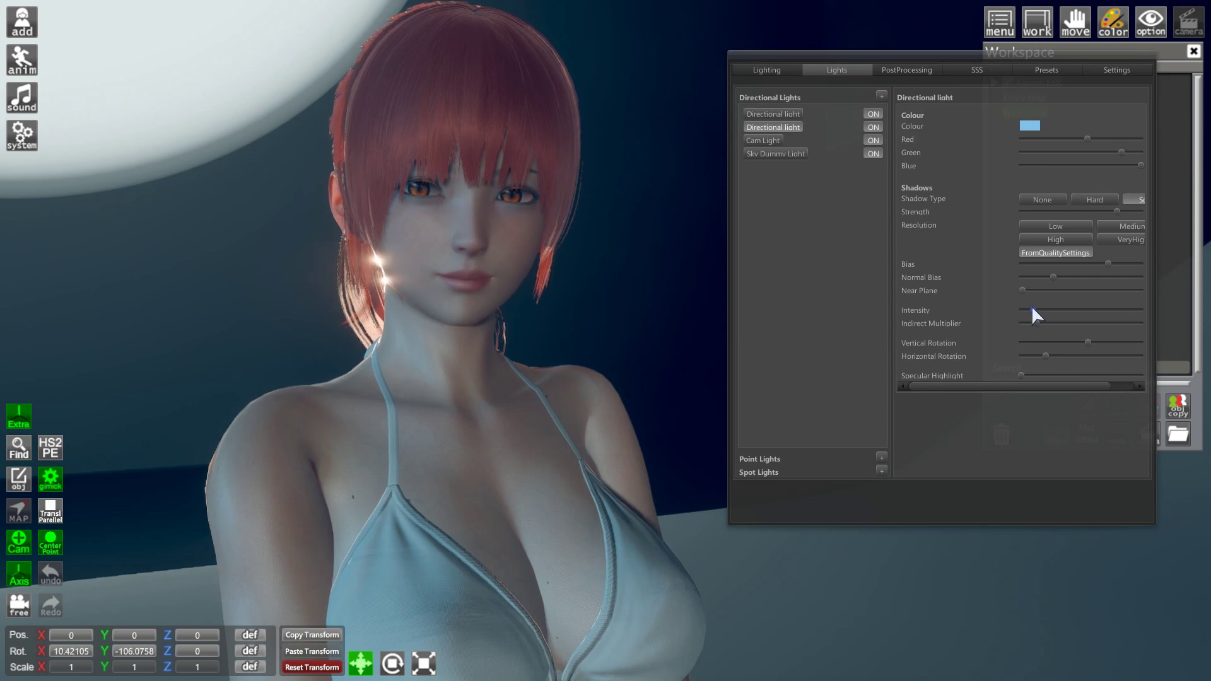
scroll(489, 257, up, 5)
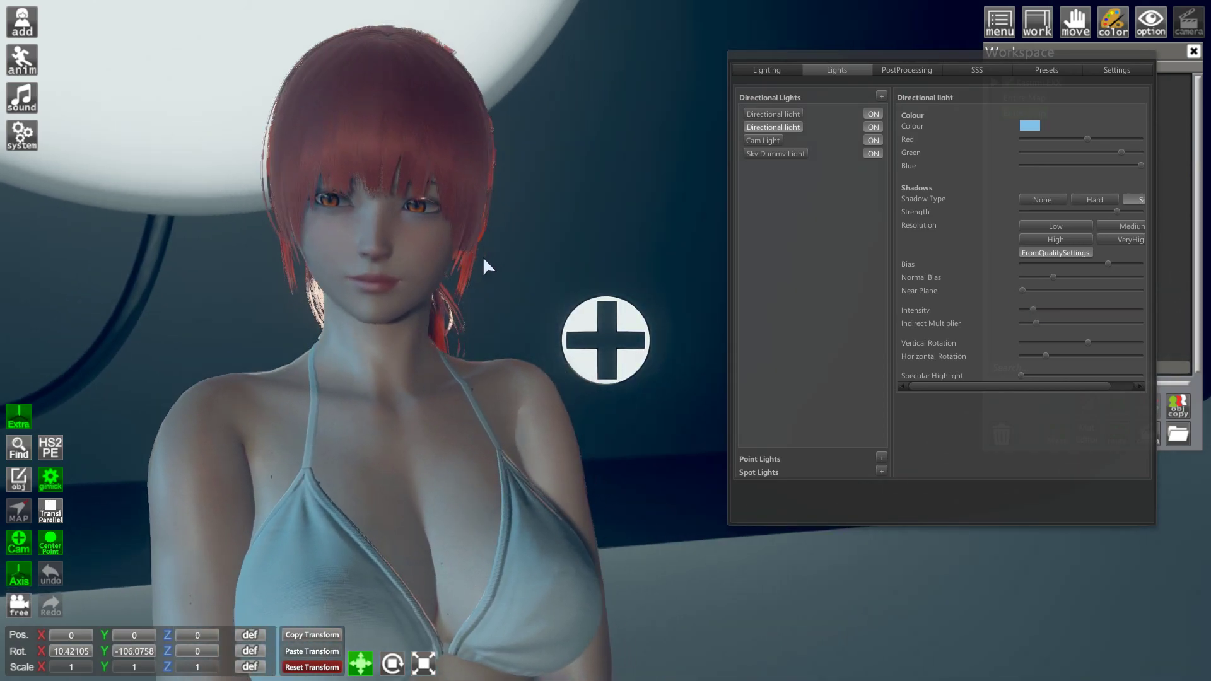
scroll(482, 256, down, 5)
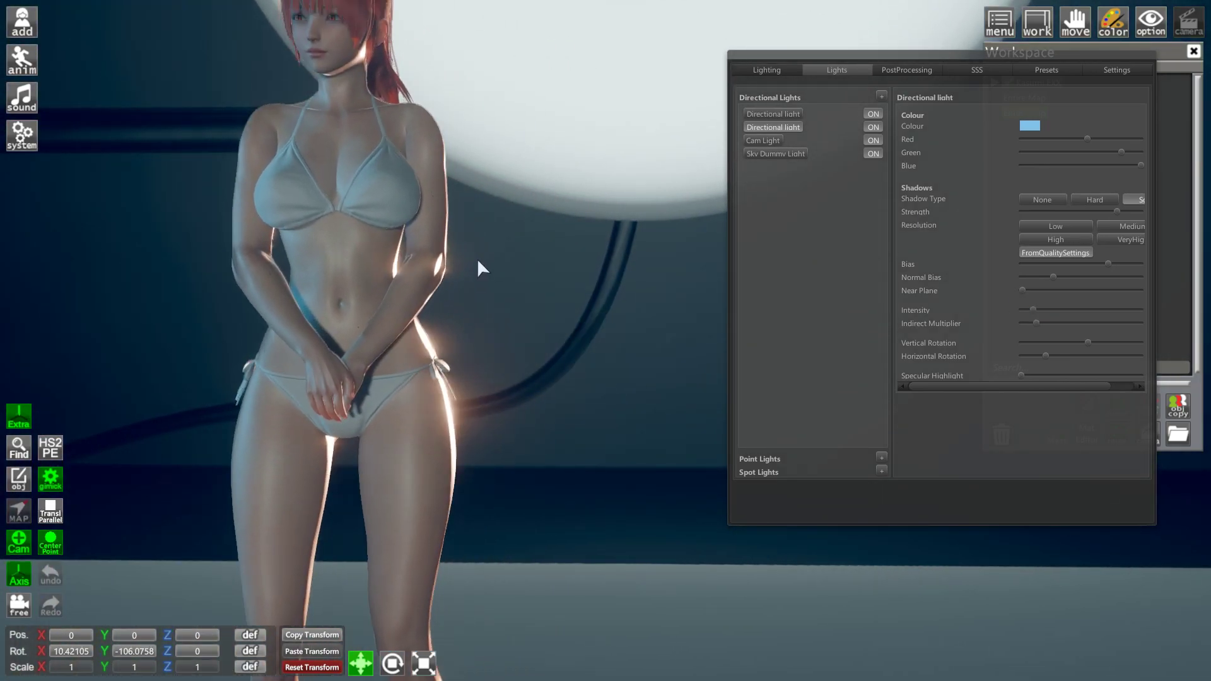
scroll(478, 259, up, 5)
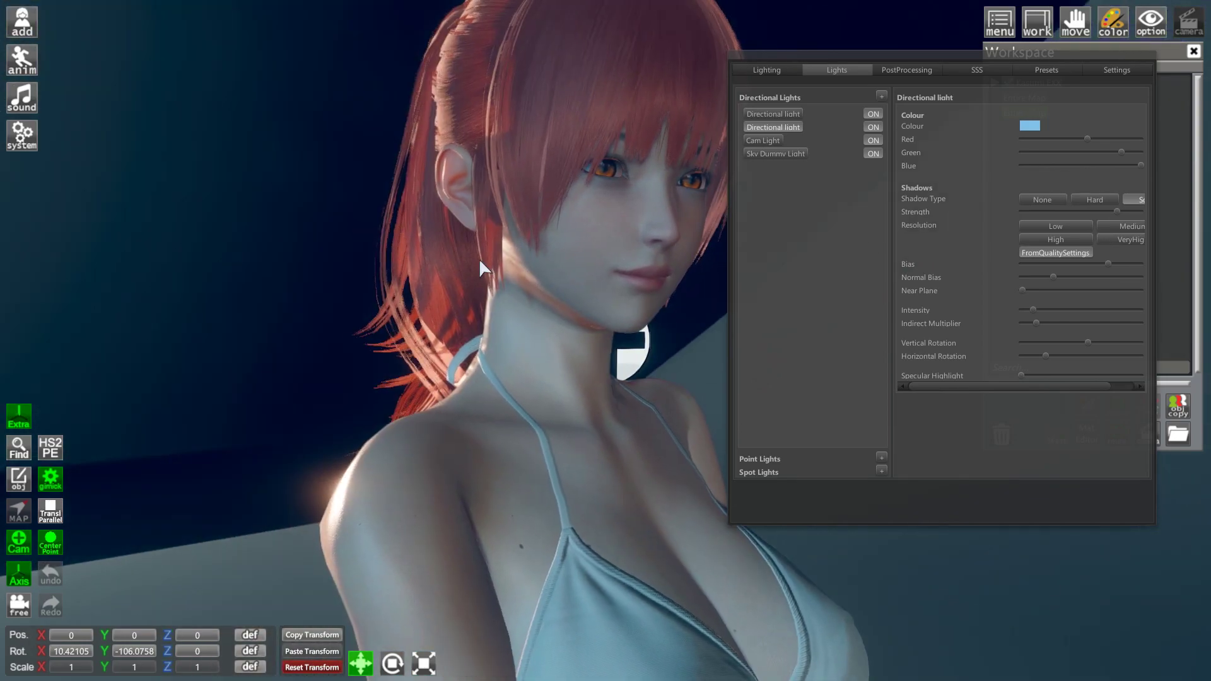
scroll(479, 258, up, 5)
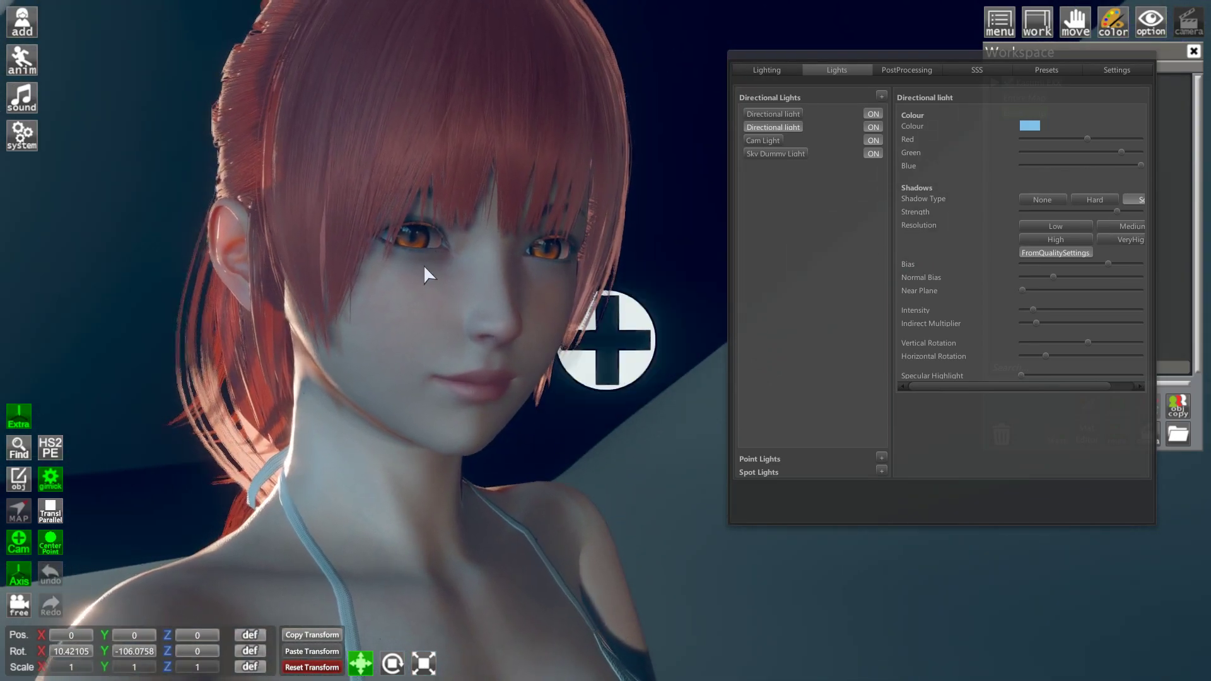
click(782, 114)
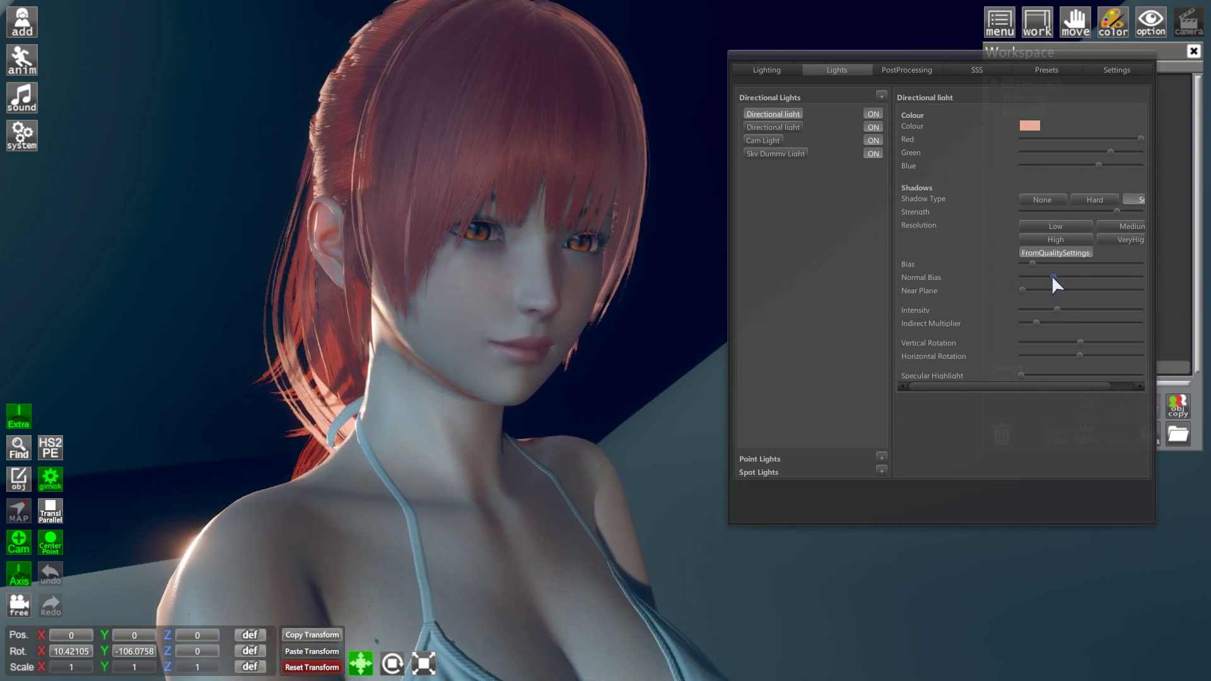
drag(1055, 310, 1079, 354)
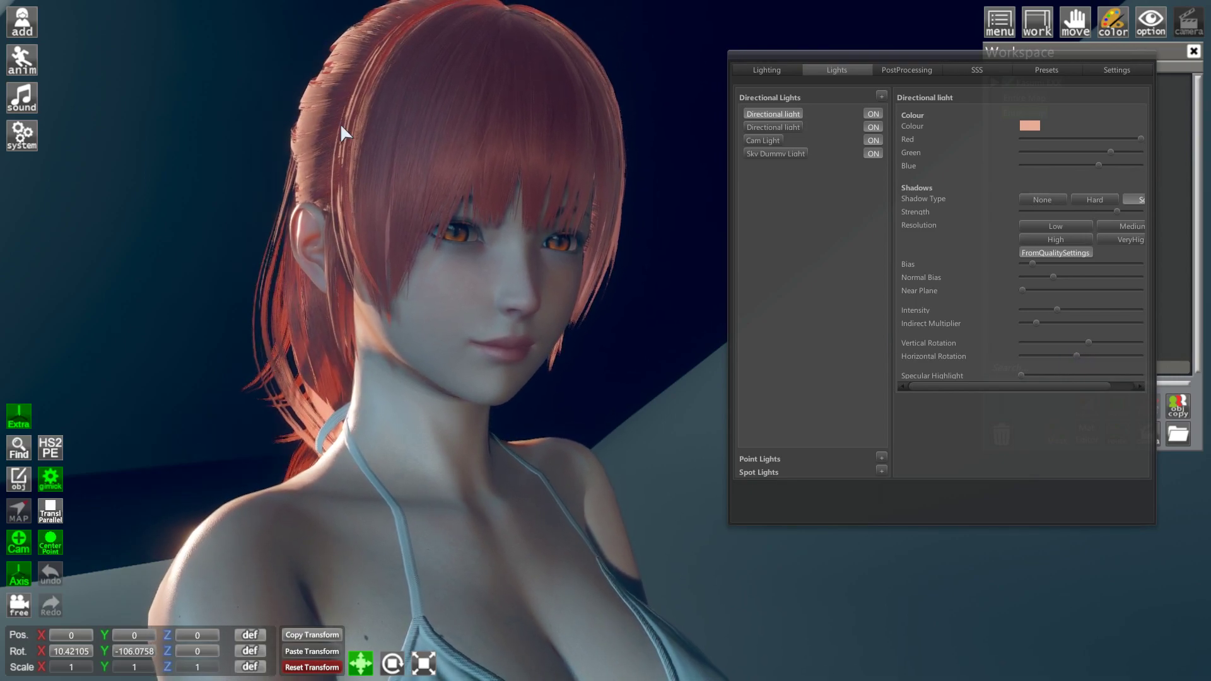
mouse_move(1076, 355)
mouse_down()
mouse_move(1050, 358)
mouse_move(1115, 361)
mouse_move(1089, 368)
mouse_up()
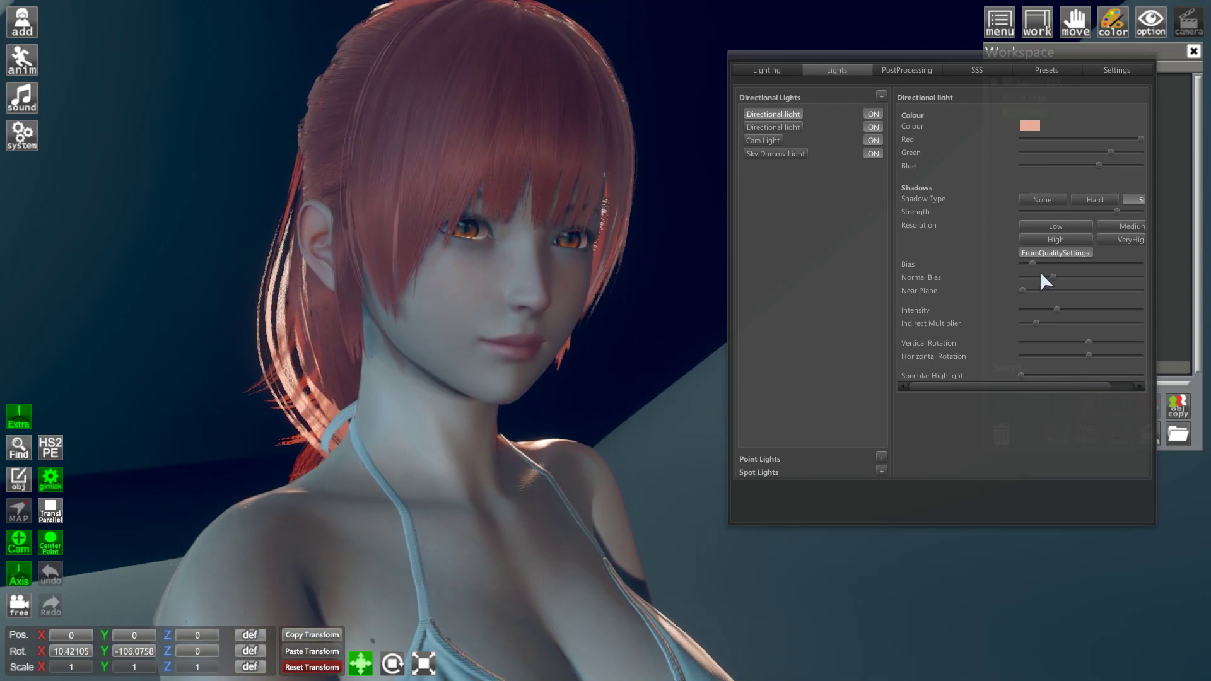
drag(1033, 264, 999, 279)
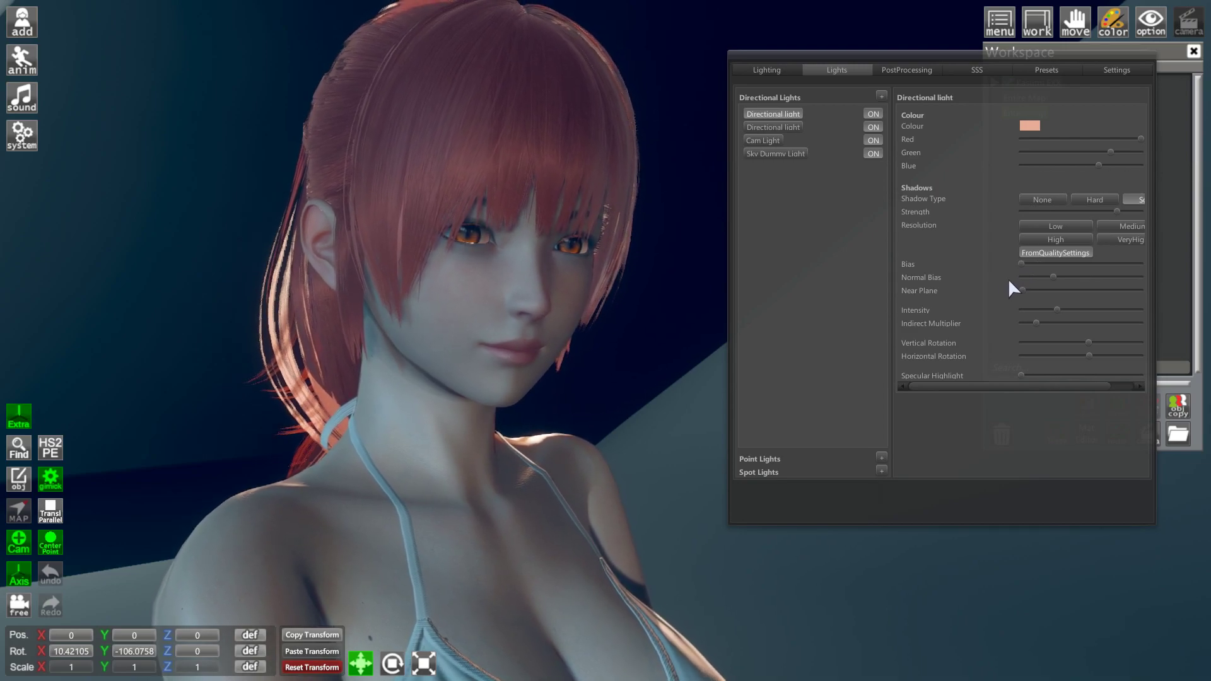
mouse_move(1058, 309)
mouse_down()
mouse_move(1079, 309)
mouse_move(1040, 316)
mouse_move(1053, 317)
mouse_up()
drag(706, 328, 505, 290)
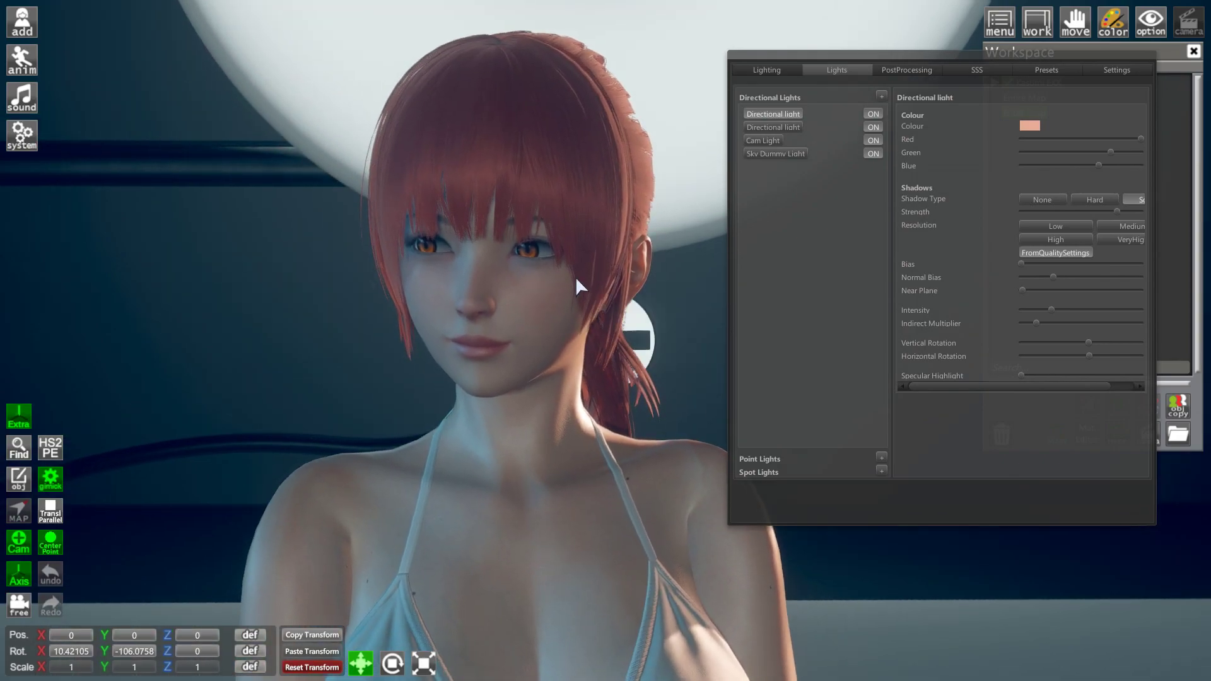
scroll(575, 276, up, 5)
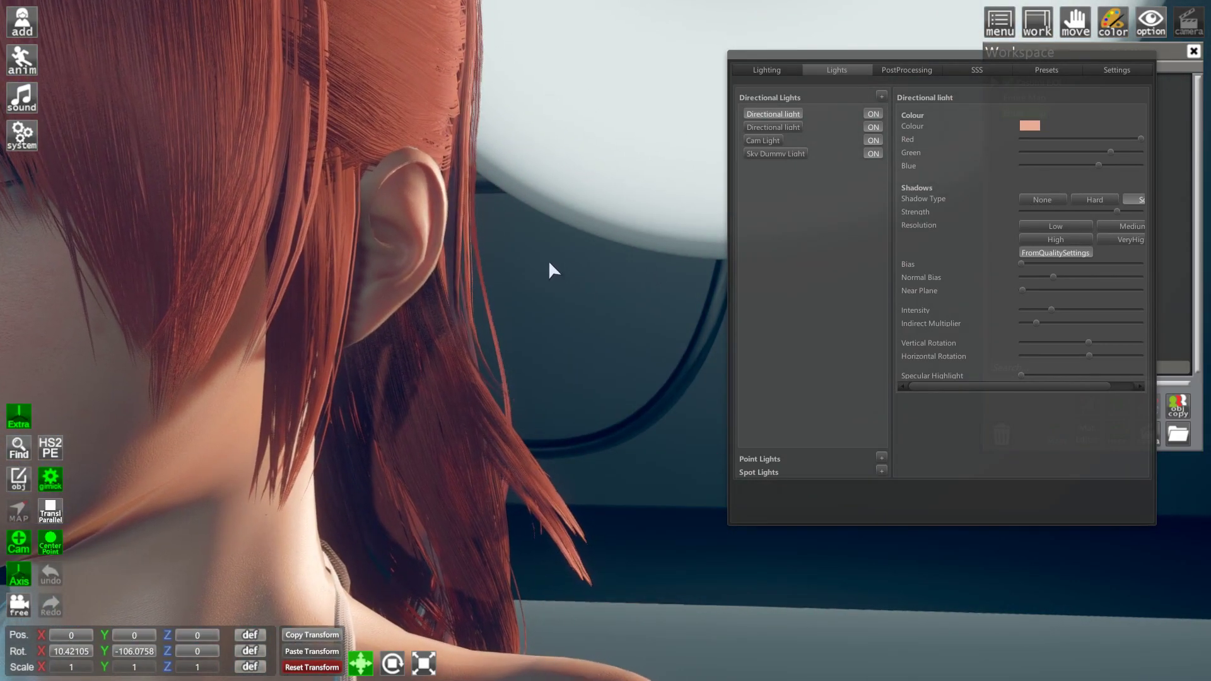
scroll(550, 263, up, 5)
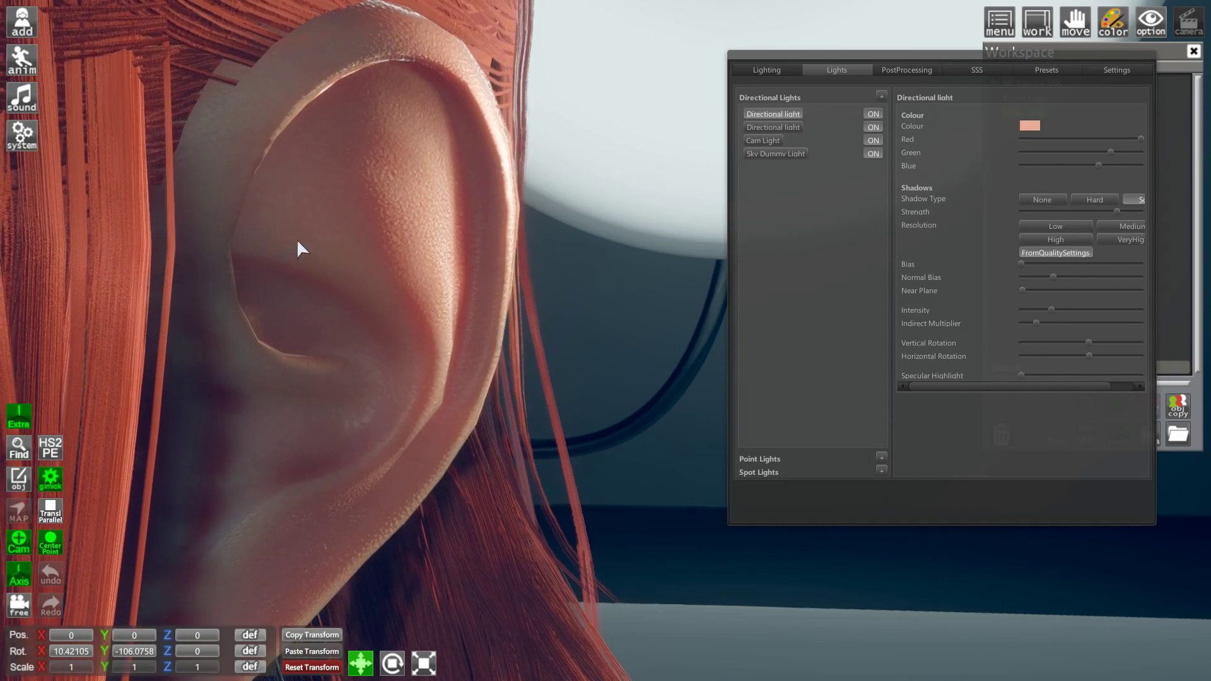
scroll(292, 202, down, 10)
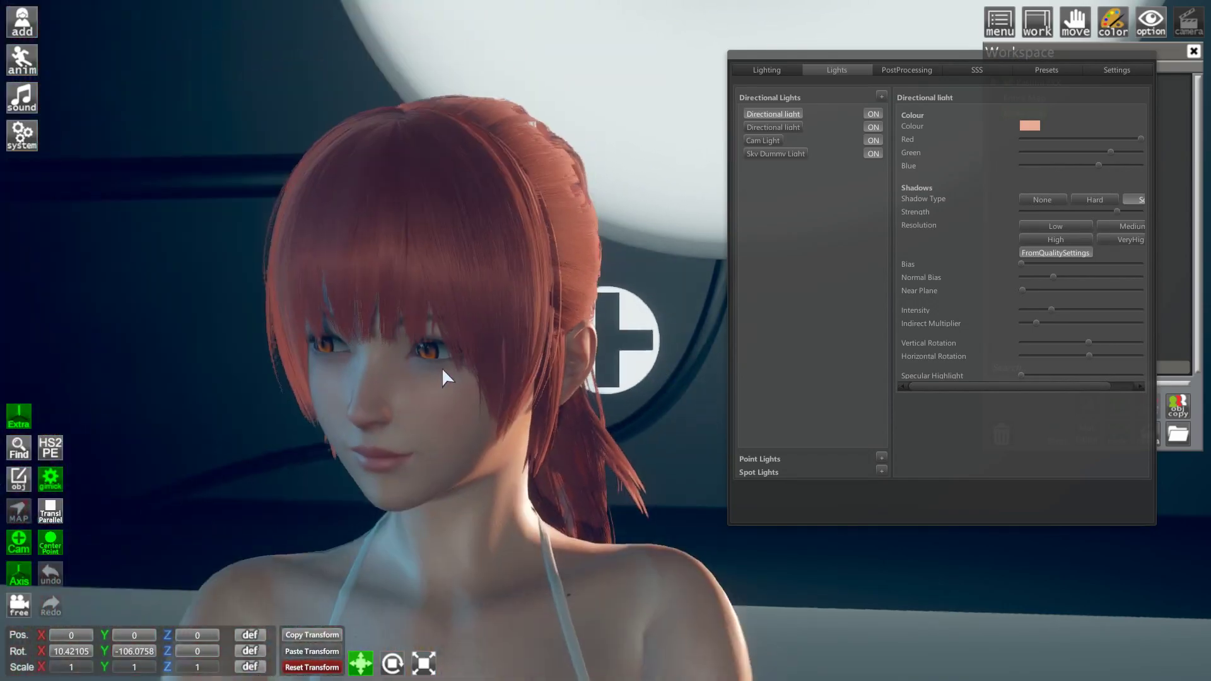
scroll(467, 372, down, 5)
drag(490, 373, 650, 309)
scroll(535, 370, up, 5)
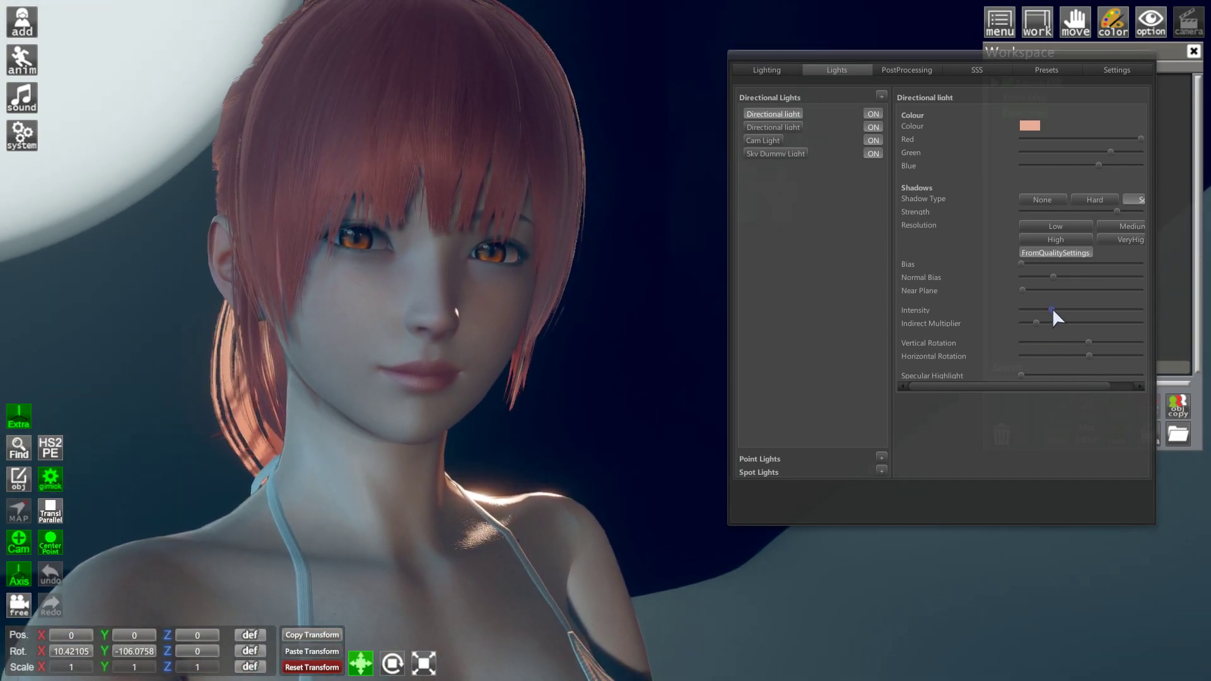
mouse_move(1052, 307)
mouse_down()
mouse_move(1087, 304)
mouse_move(1046, 312)
mouse_up()
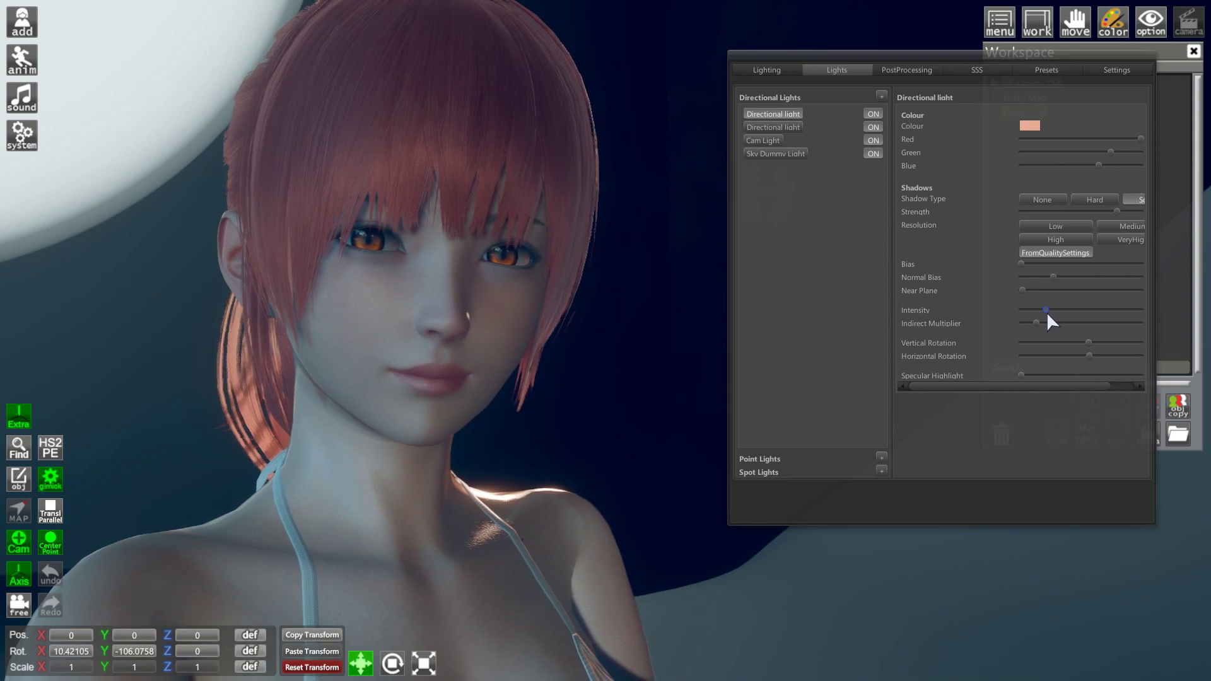
drag(1021, 264, 1032, 262)
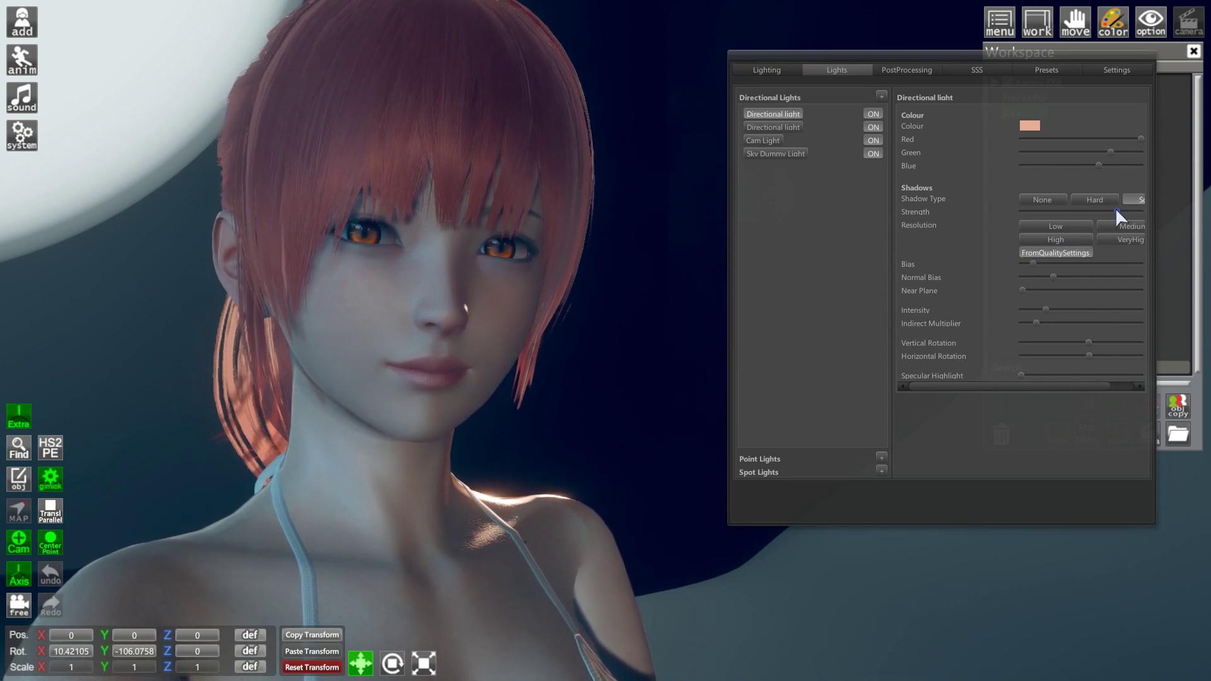
drag(1115, 211, 1180, 209)
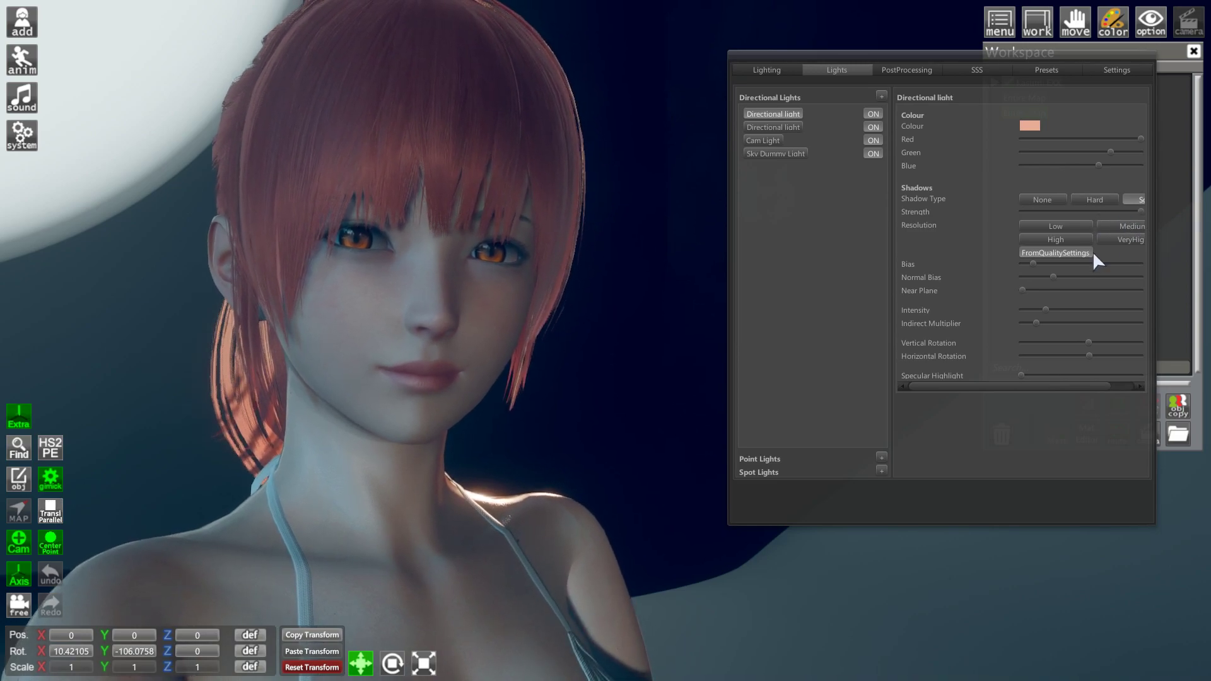
mouse_move(1043, 309)
mouse_down()
mouse_move(1073, 303)
mouse_move(1050, 309)
mouse_up()
scroll(500, 294, down, 6)
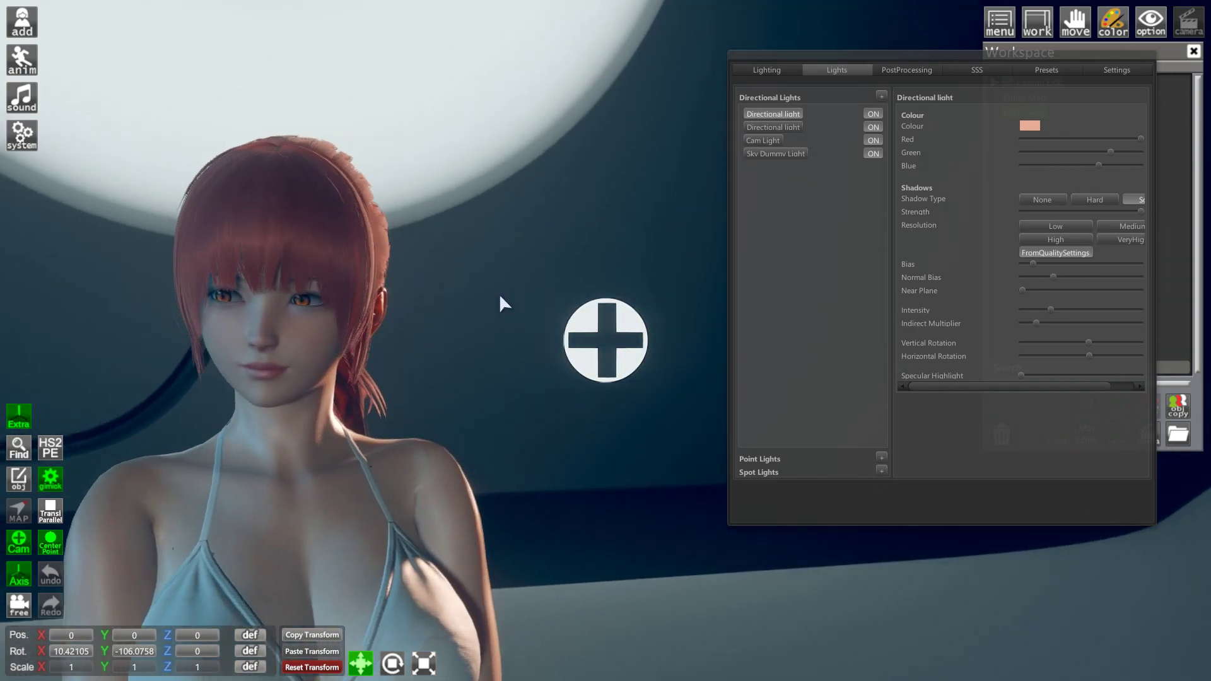
scroll(501, 293, up, 5)
drag(499, 294, 593, 290)
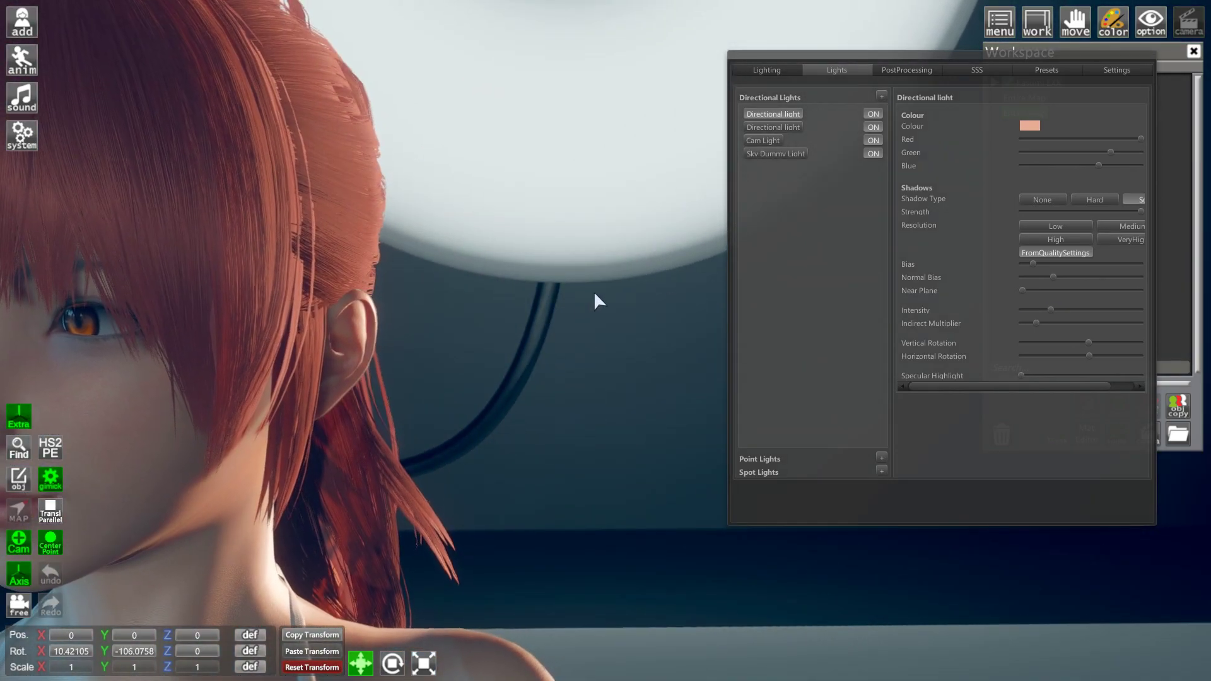
mouse_move(1088, 355)
mouse_down()
mouse_move(1099, 355)
mouse_move(1074, 358)
mouse_up()
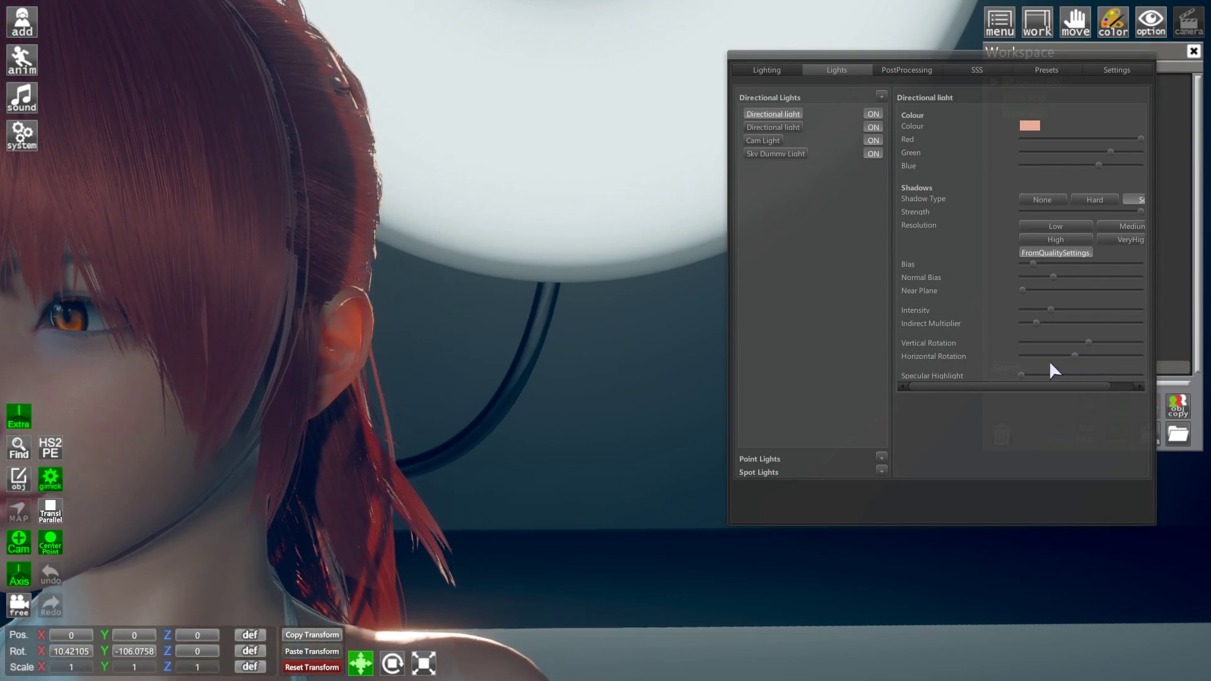
scroll(536, 311, down, 5)
drag(536, 311, 490, 323)
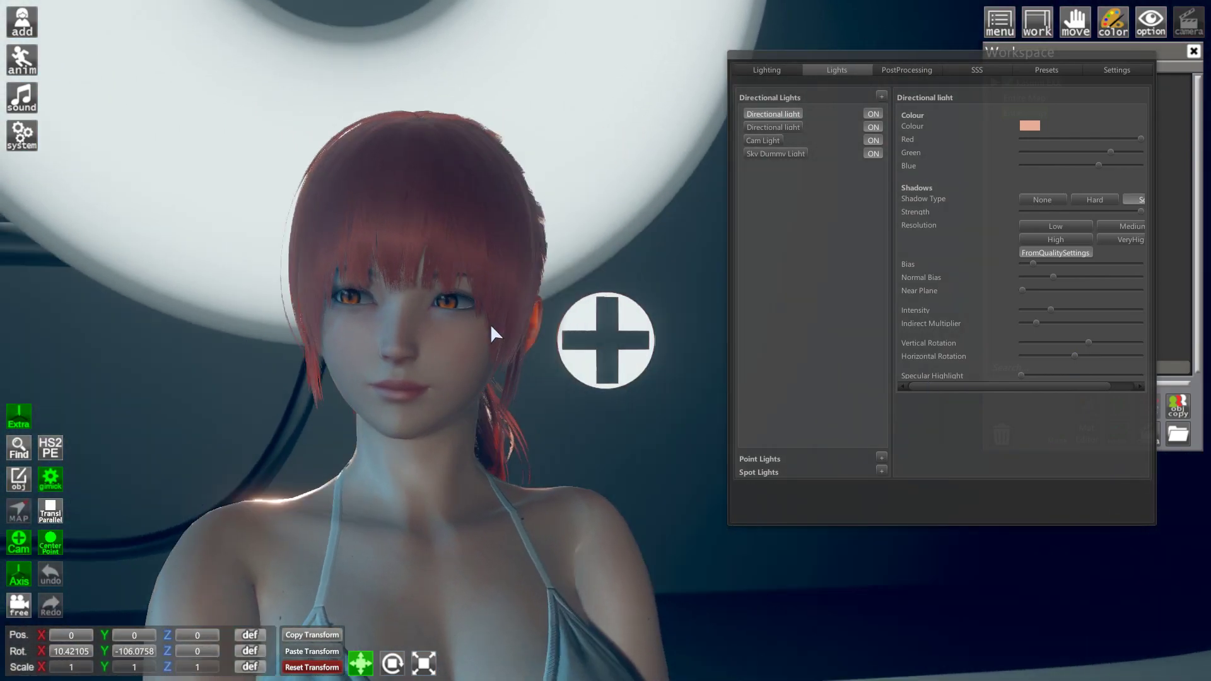
scroll(490, 324, down, 5)
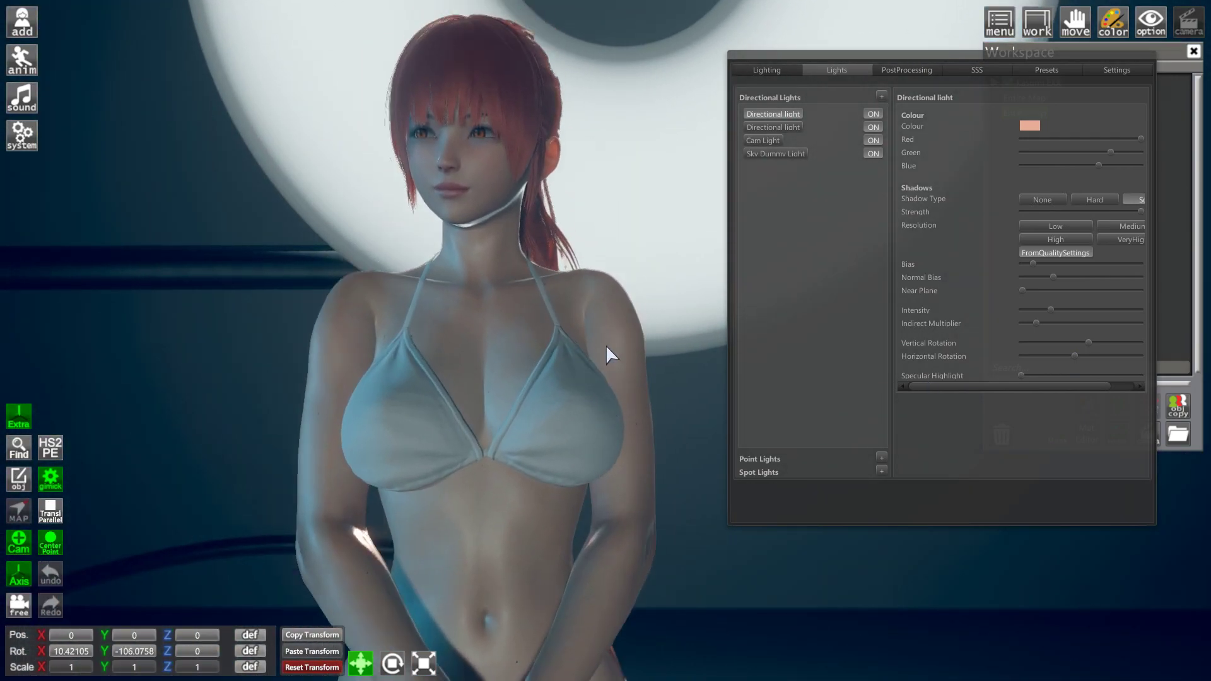
scroll(606, 344, up, 5)
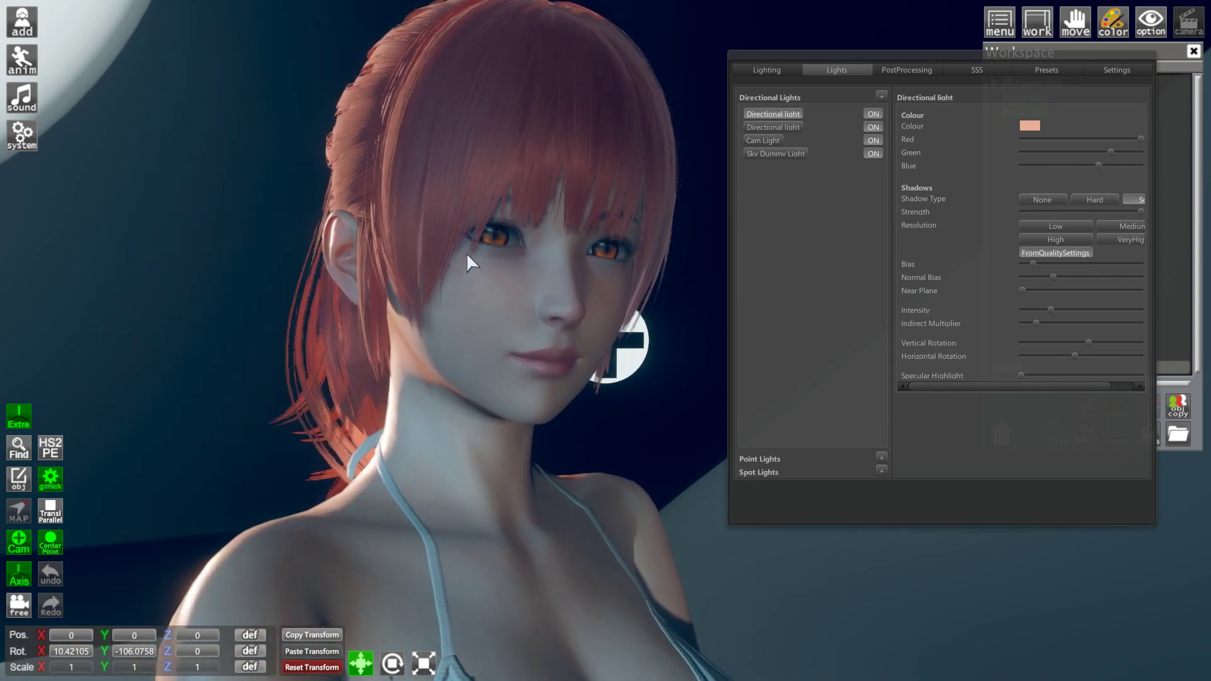
- Set SSS blur size to 2.4, postprocess iterations to 7 and shader iterations per pass to 13
click(979, 69)
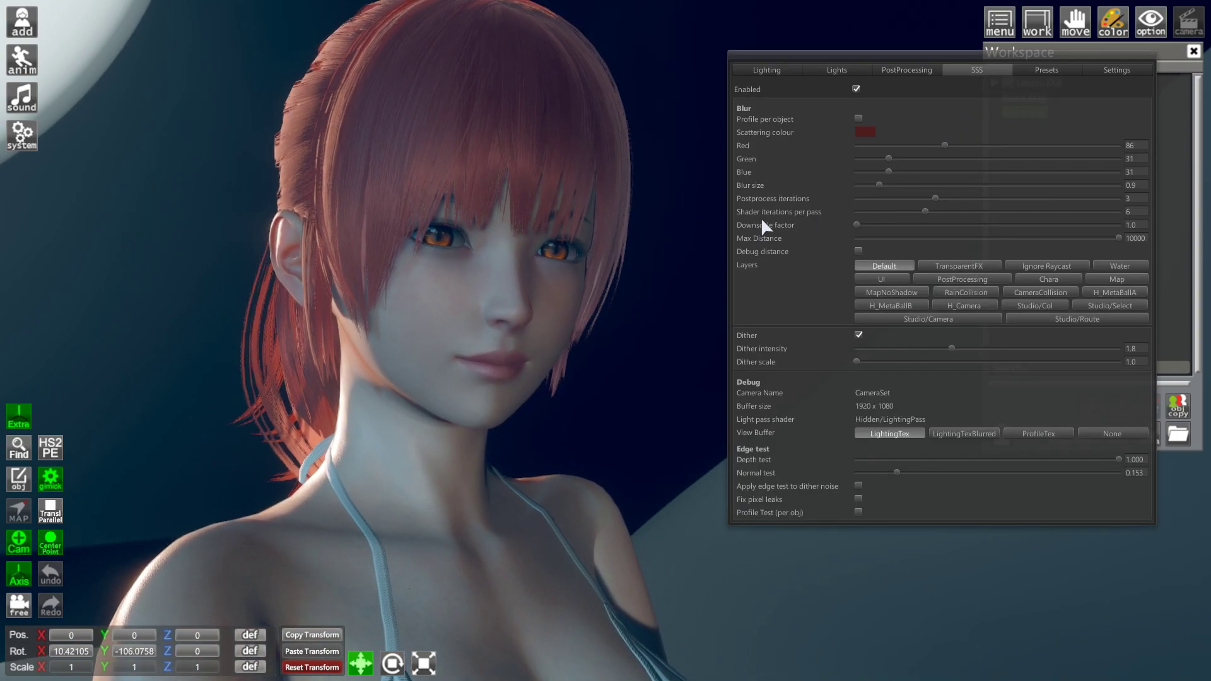
drag(878, 185, 919, 185)
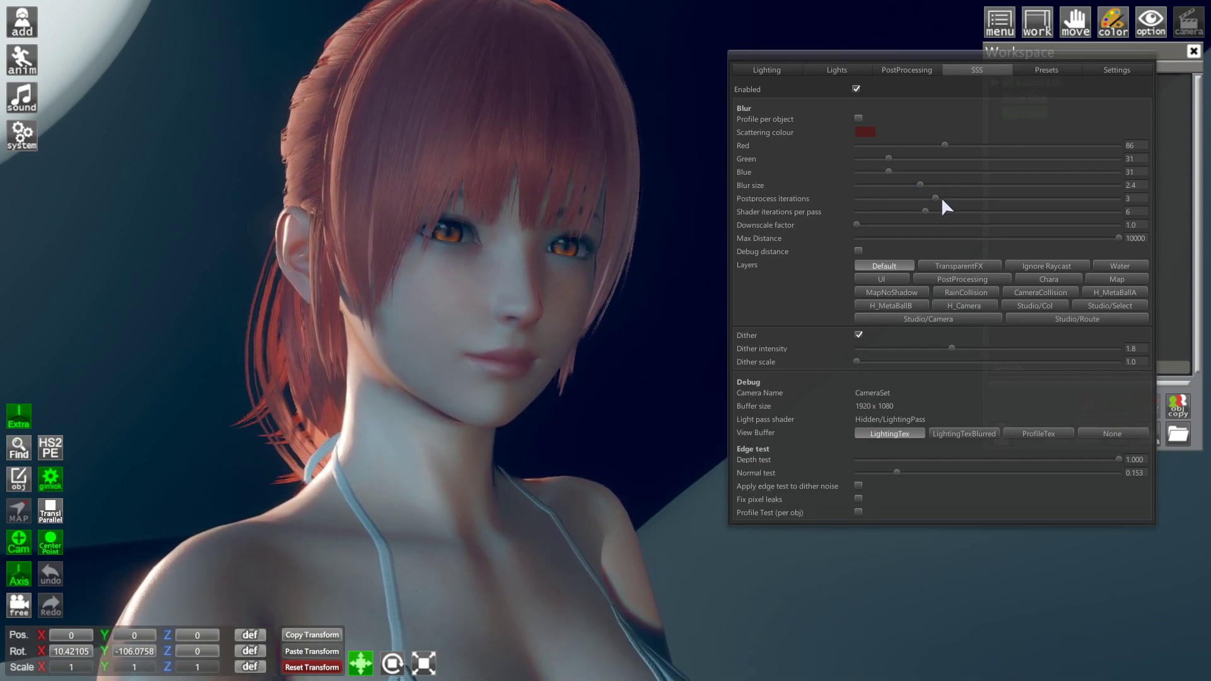
drag(934, 198, 1029, 201)
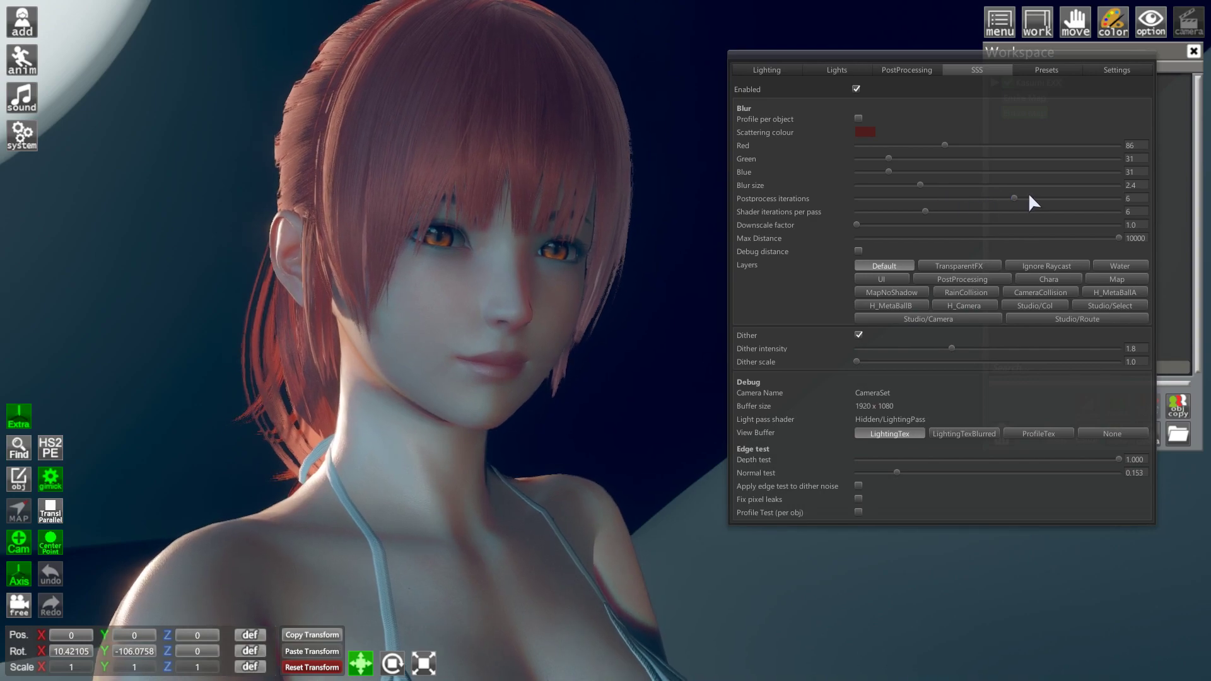
drag(925, 212, 952, 212)
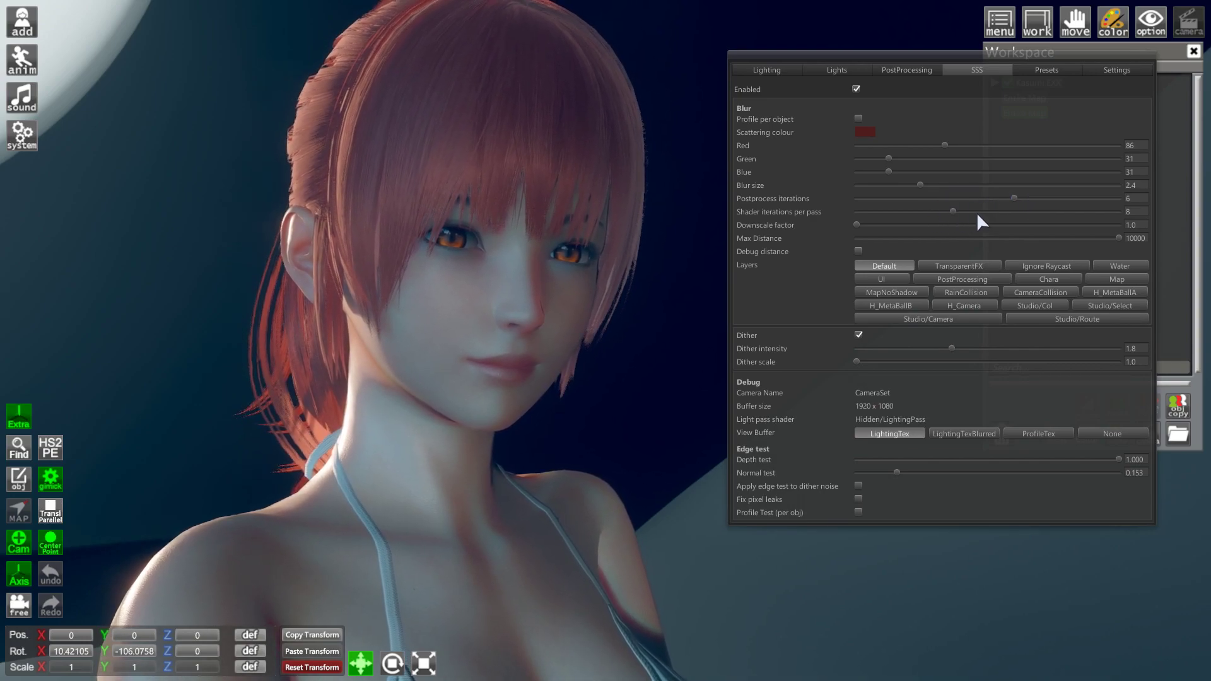
click(979, 212)
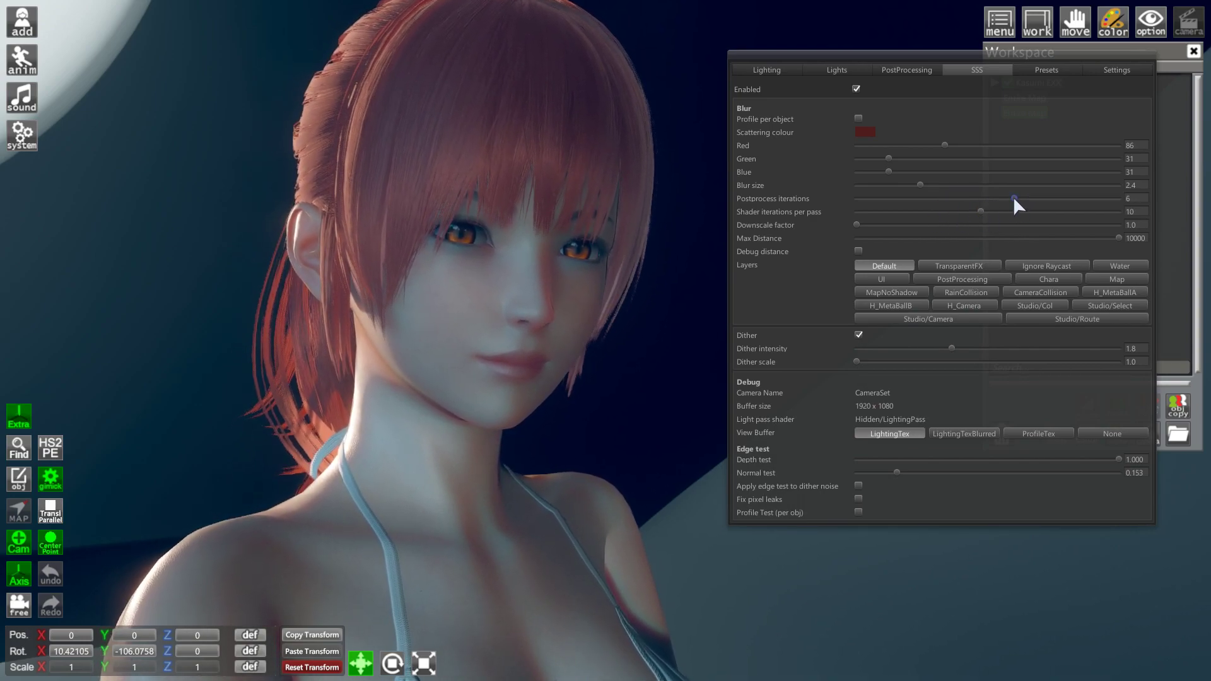
mouse_move(1013, 197)
mouse_down()
mouse_move(1039, 197)
mouse_move(1021, 212)
mouse_up()
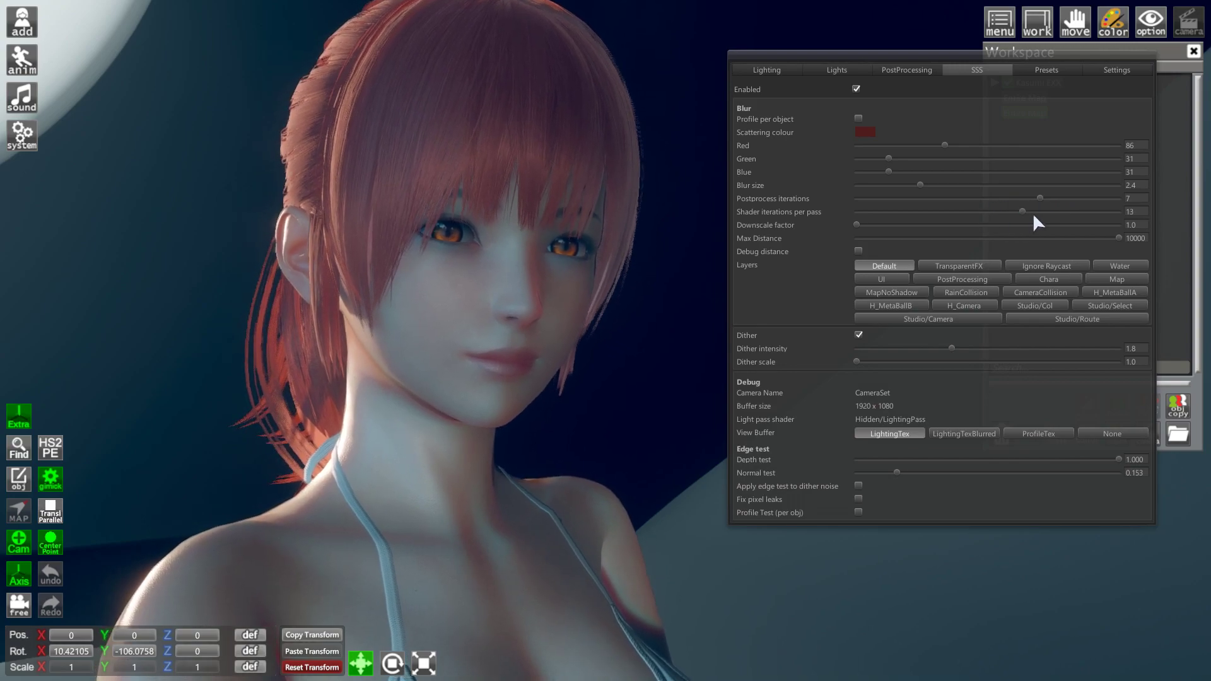
- Orbit and zoom the camera so the moon sits behind the character
scroll(542, 208, up, 10)
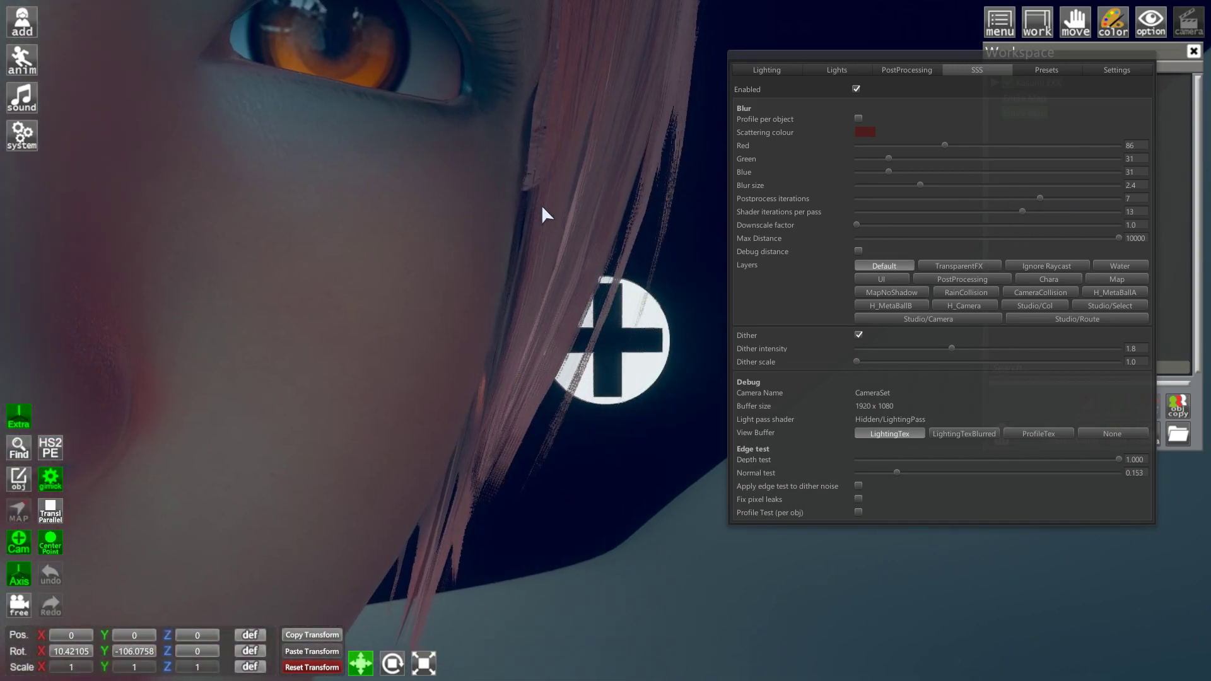
scroll(541, 205, down, 5)
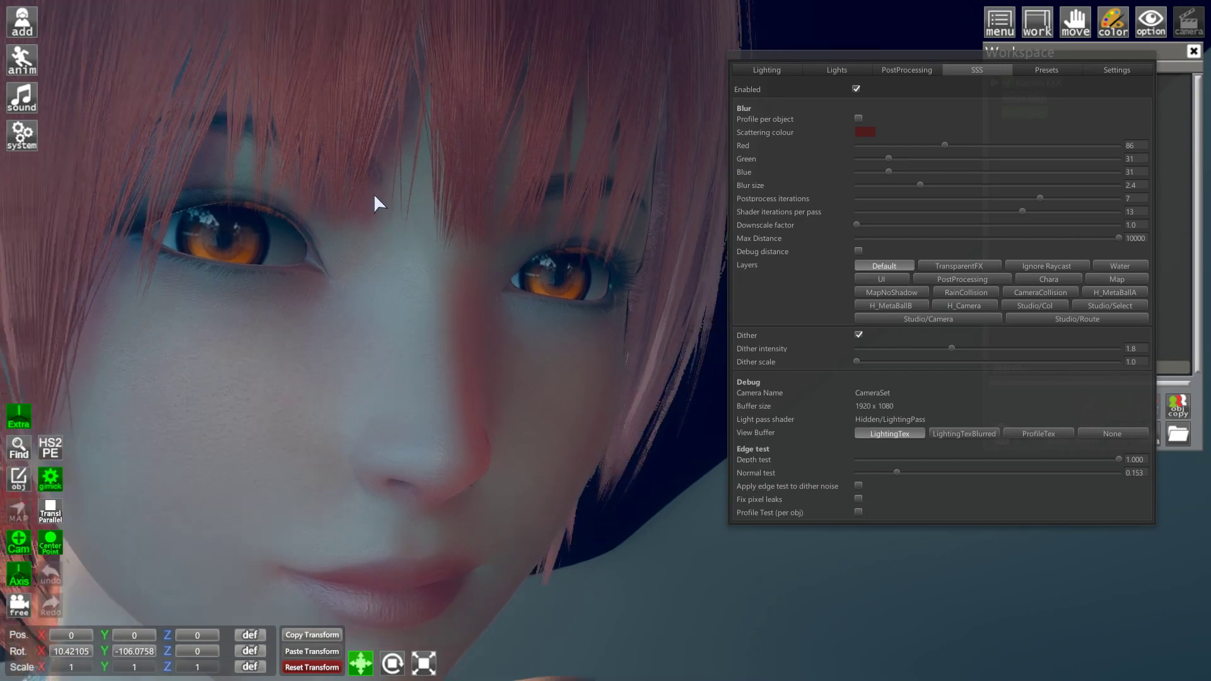
scroll(375, 197, down, 5)
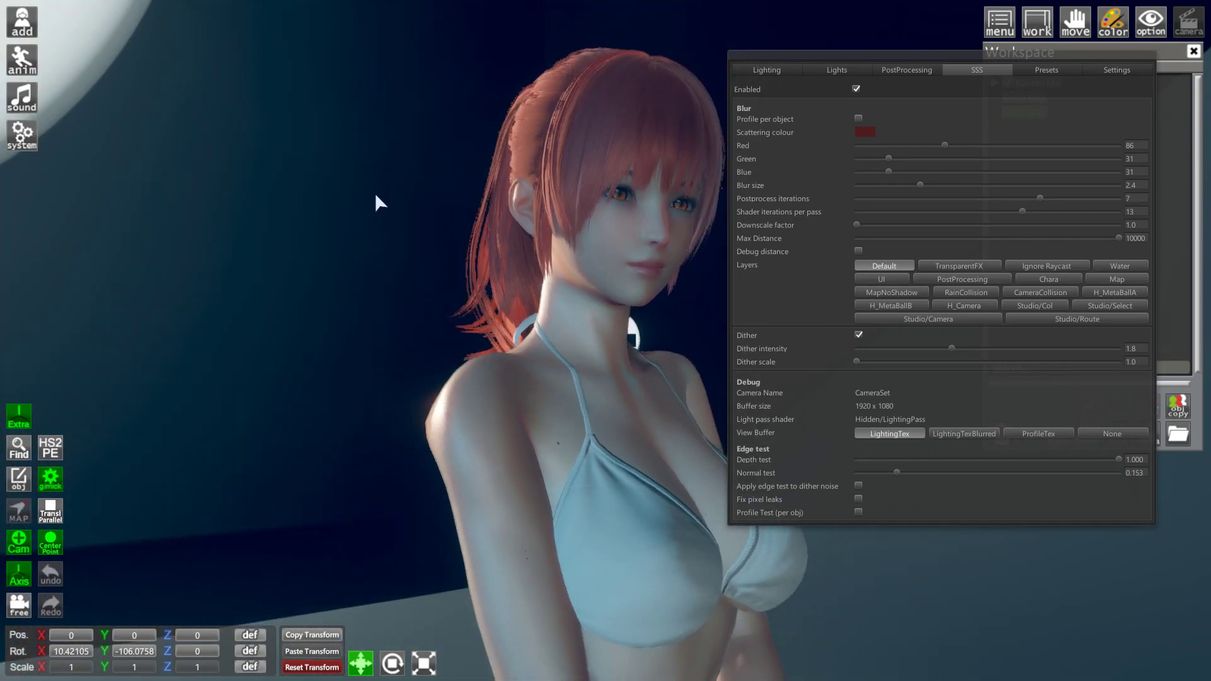
drag(375, 192, 372, 197)
scroll(434, 216, up, 3)
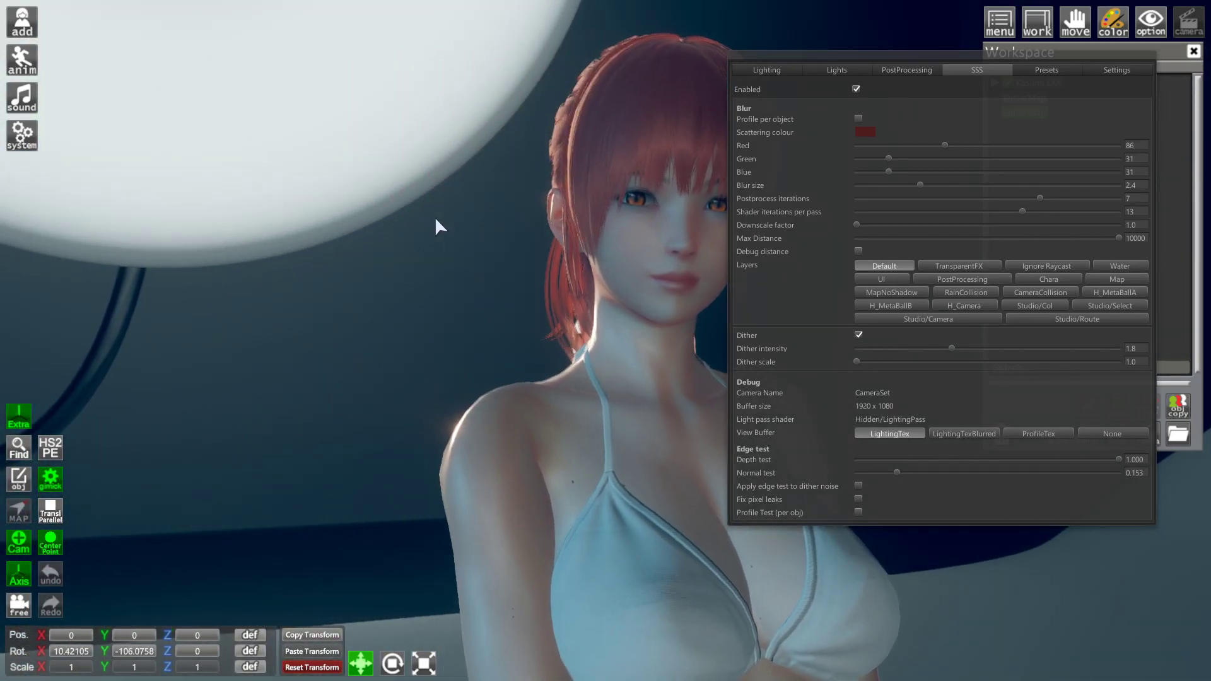
scroll(434, 216, up, 3)
scroll(465, 202, up, 2)
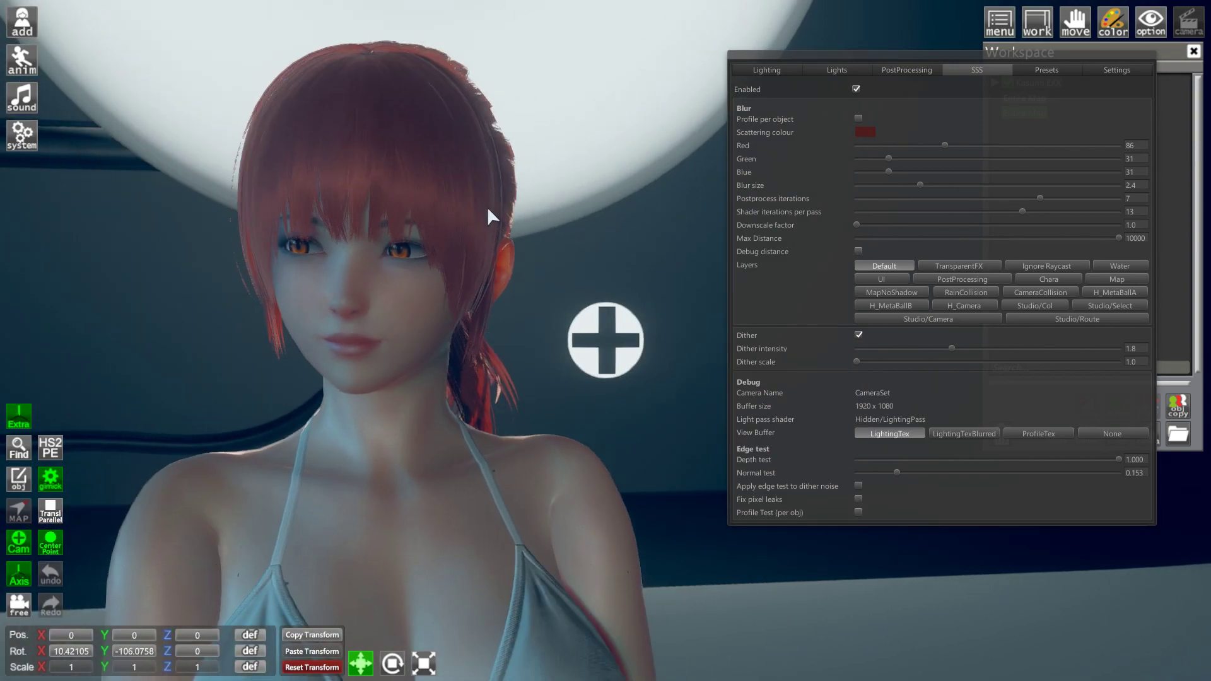
scroll(488, 211, up, 4)
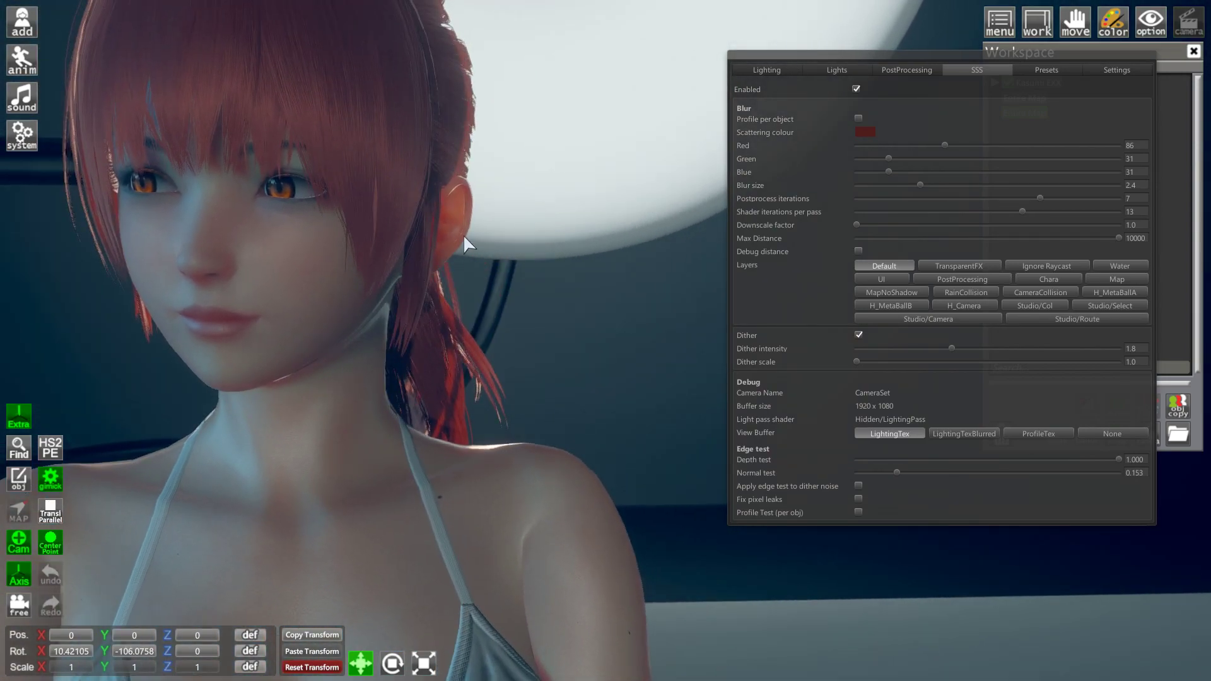
scroll(519, 213, up, 5)
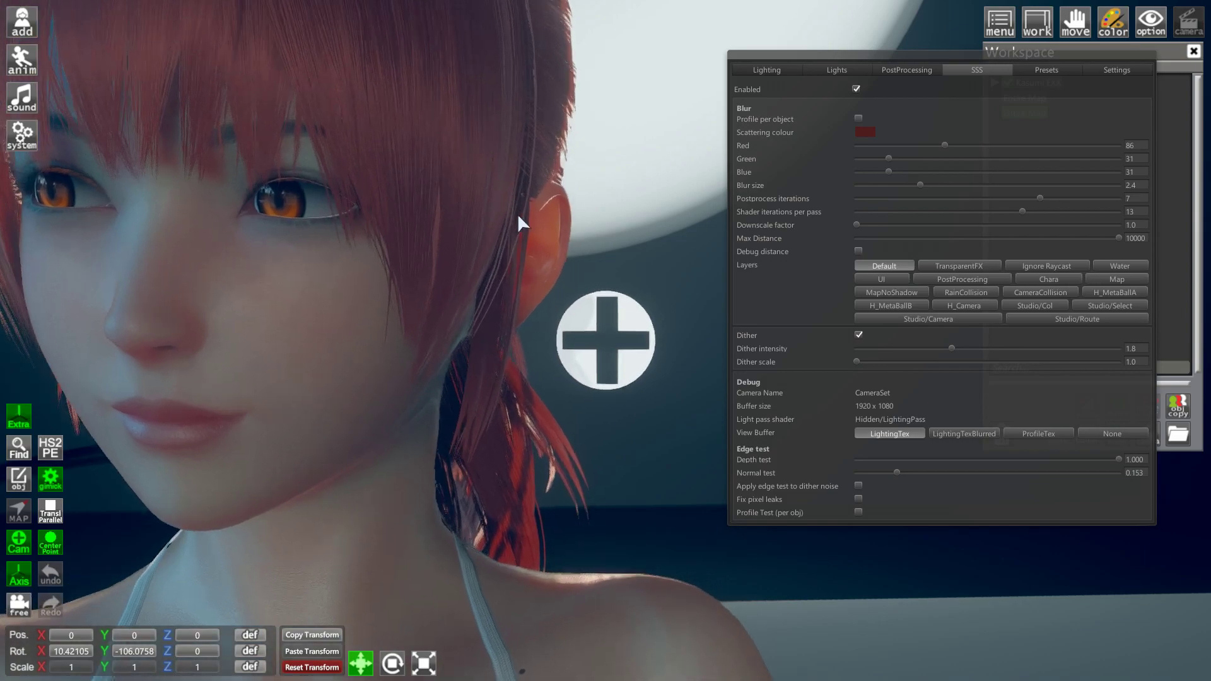
- Check the glowing ear and hair from the side, then restore the front view
drag(518, 214, 549, 206)
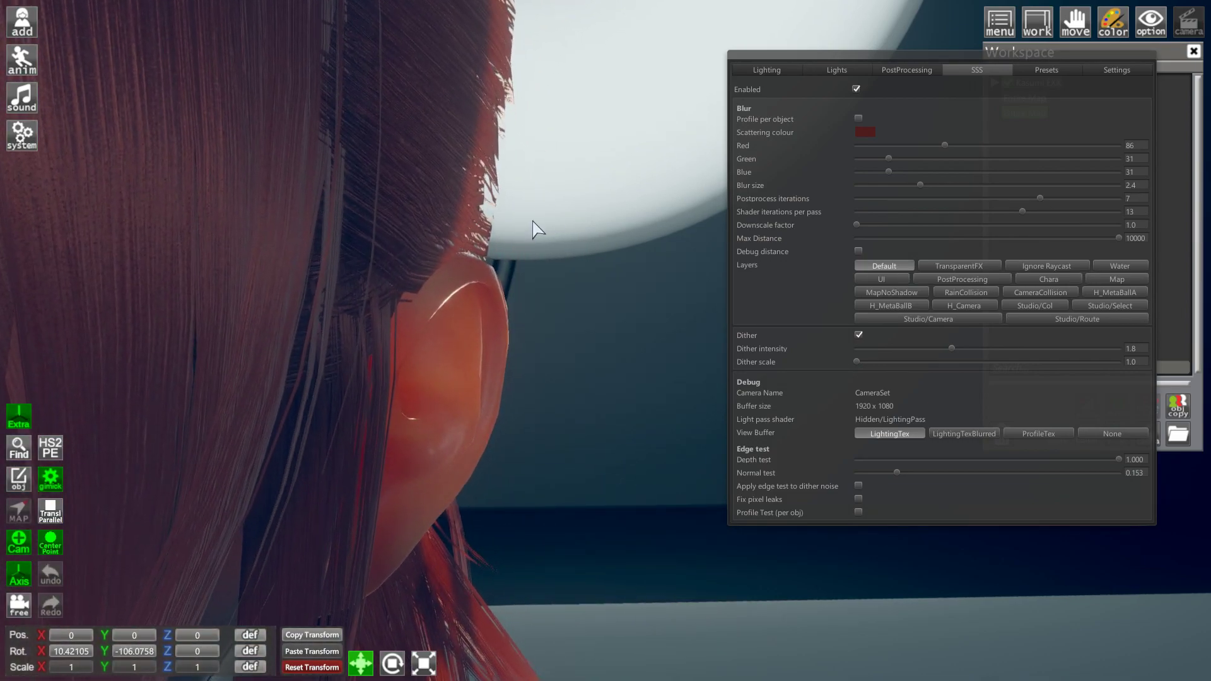
key(r)
drag(440, 243, 524, 237)
key(r)
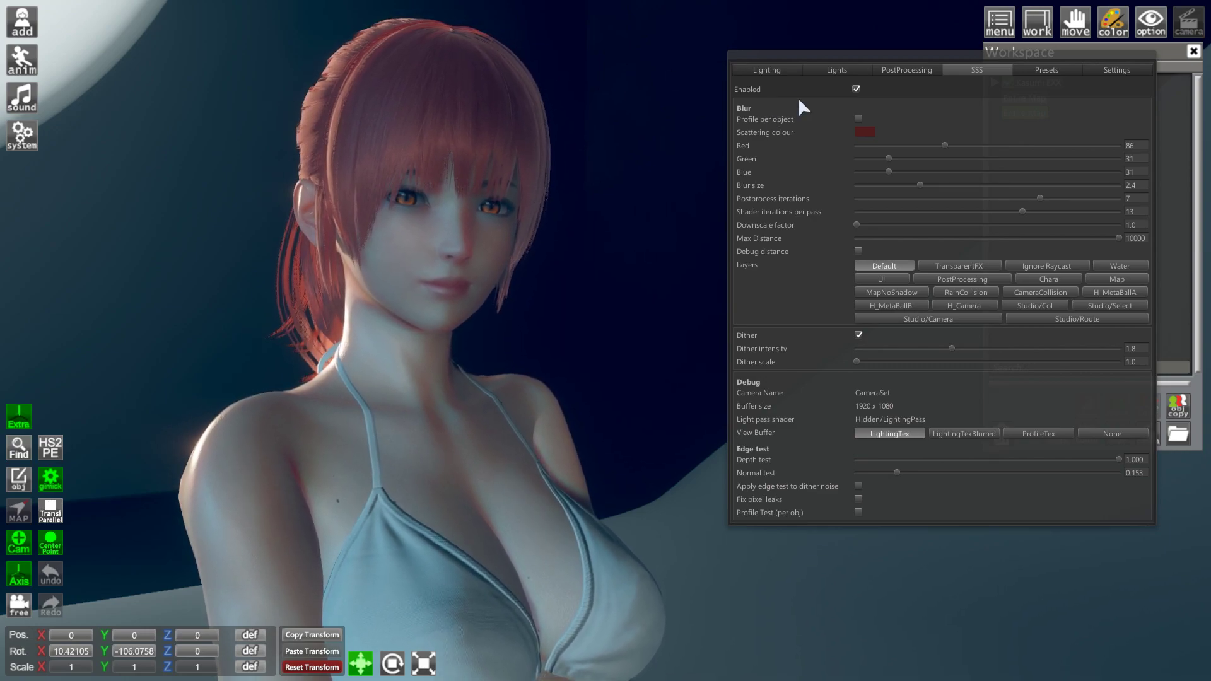
- Toggle the Cam Light off and back on to compare, then nudge its intensity up slightly
click(837, 69)
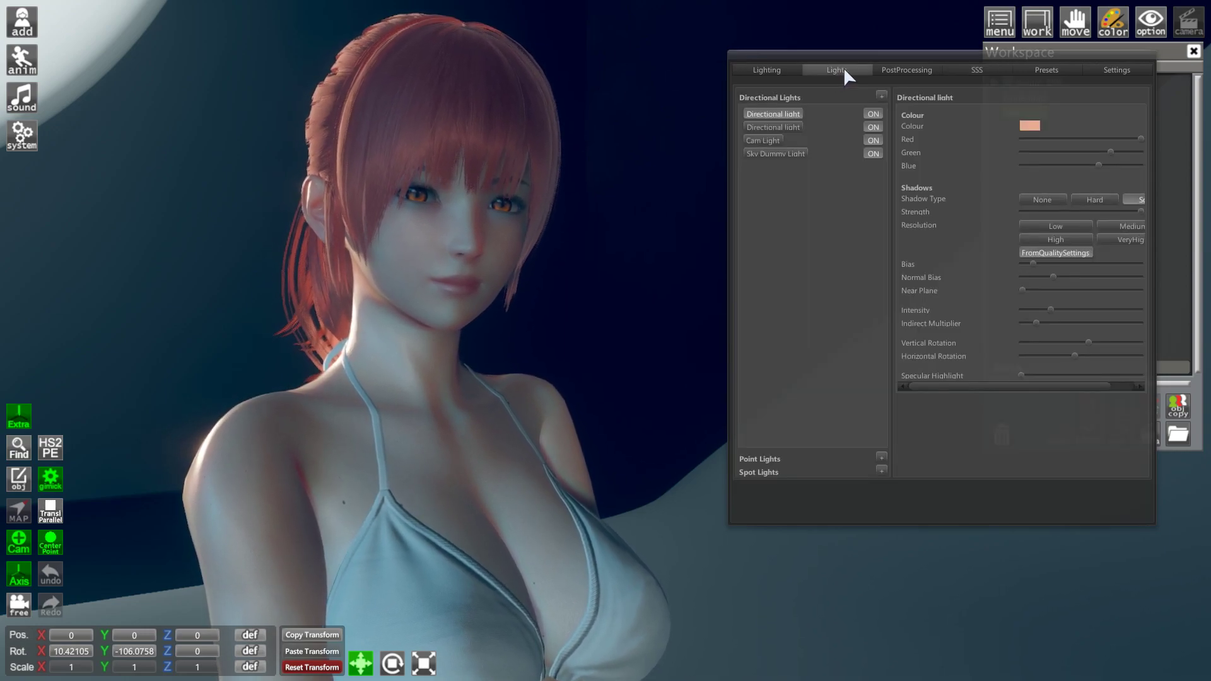
click(768, 140)
click(874, 140)
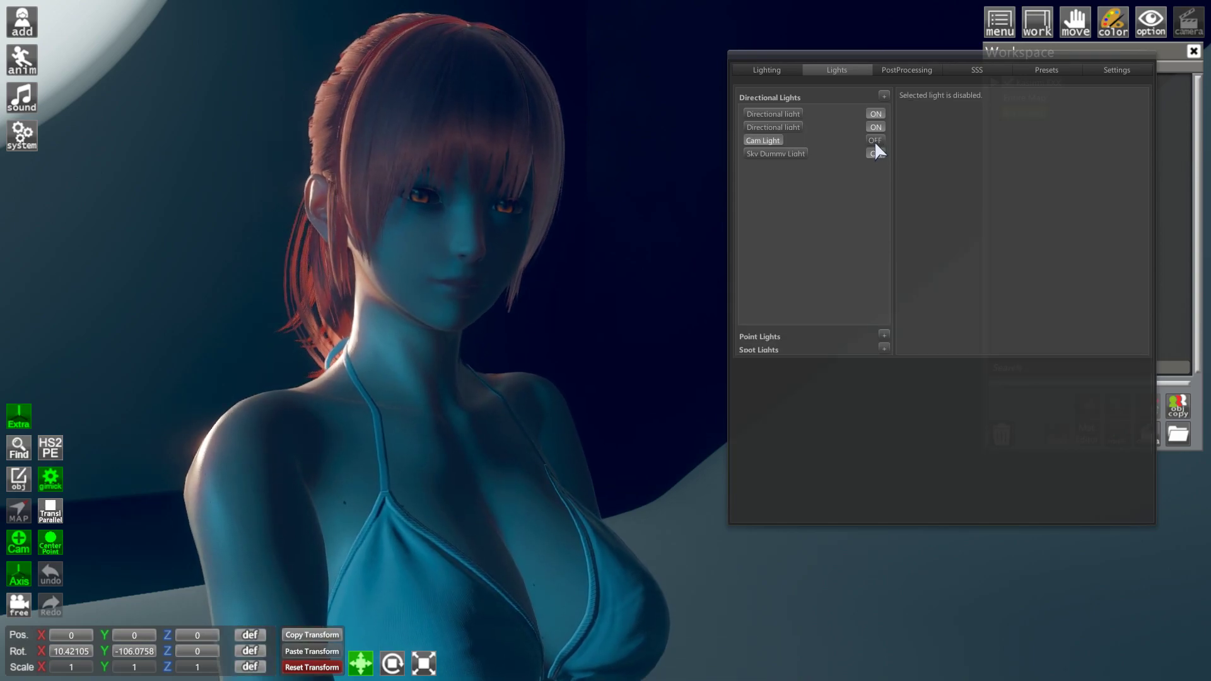
click(874, 140)
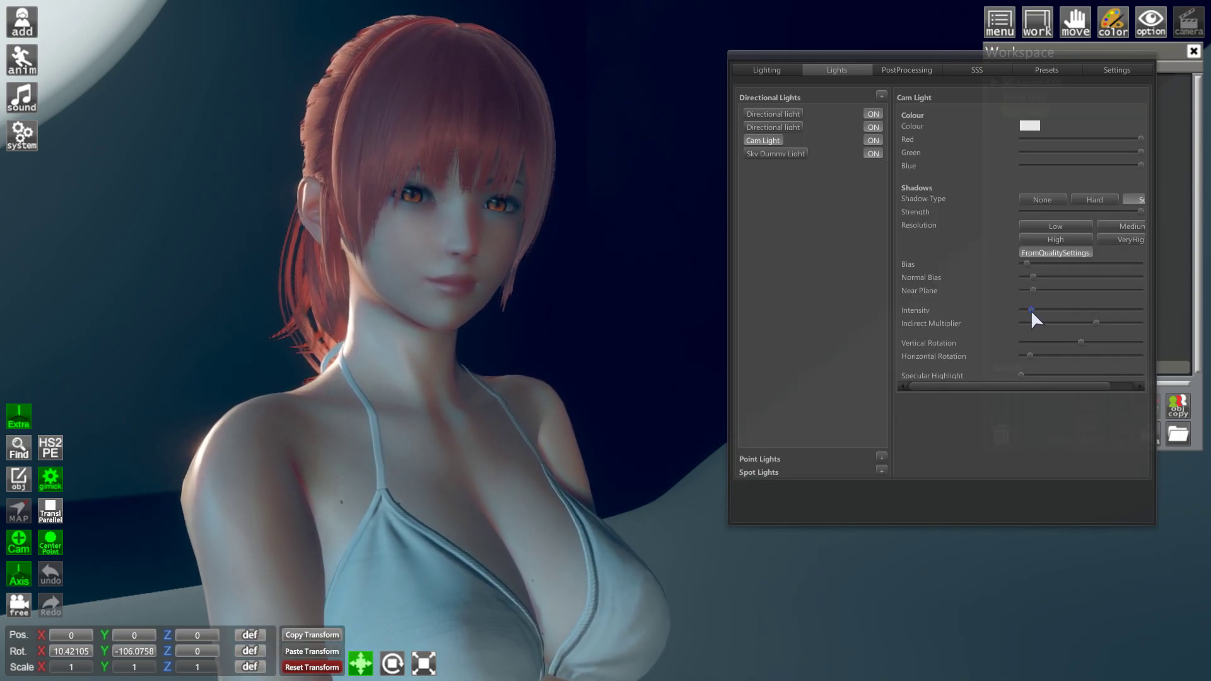
drag(1030, 309, 1034, 309)
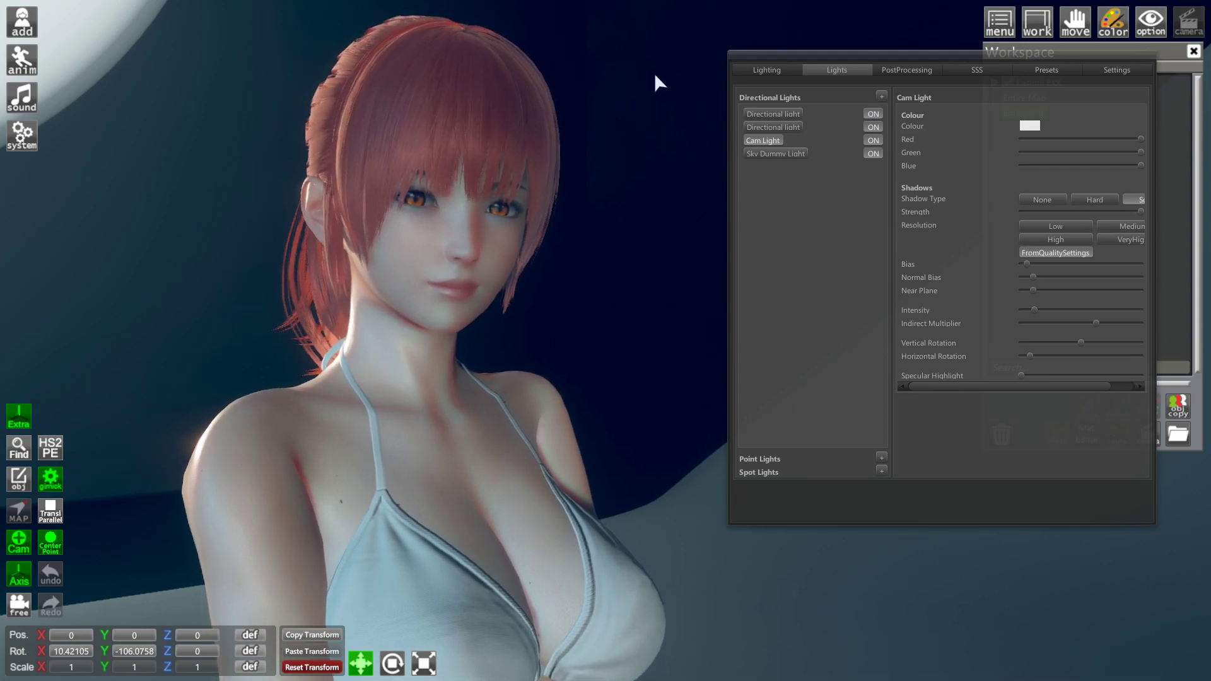
- Close the graphics settings window with F5 and zoom in on the lit character
key(F5)
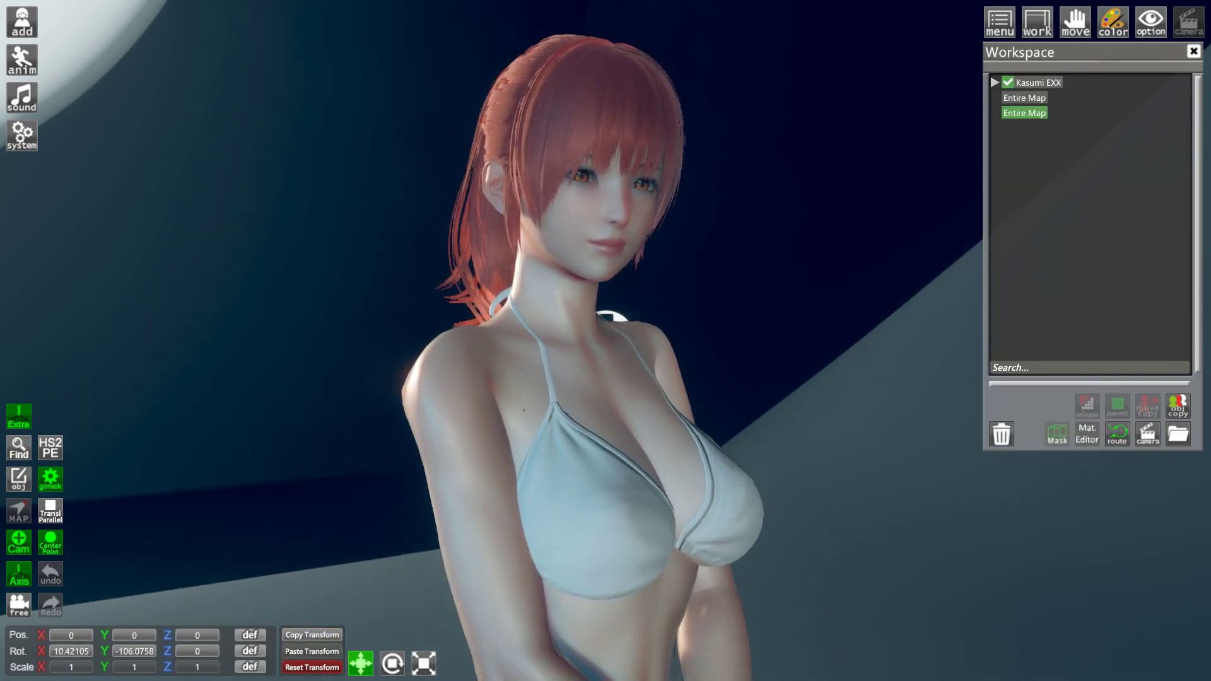
scroll(666, 273, up, 10)
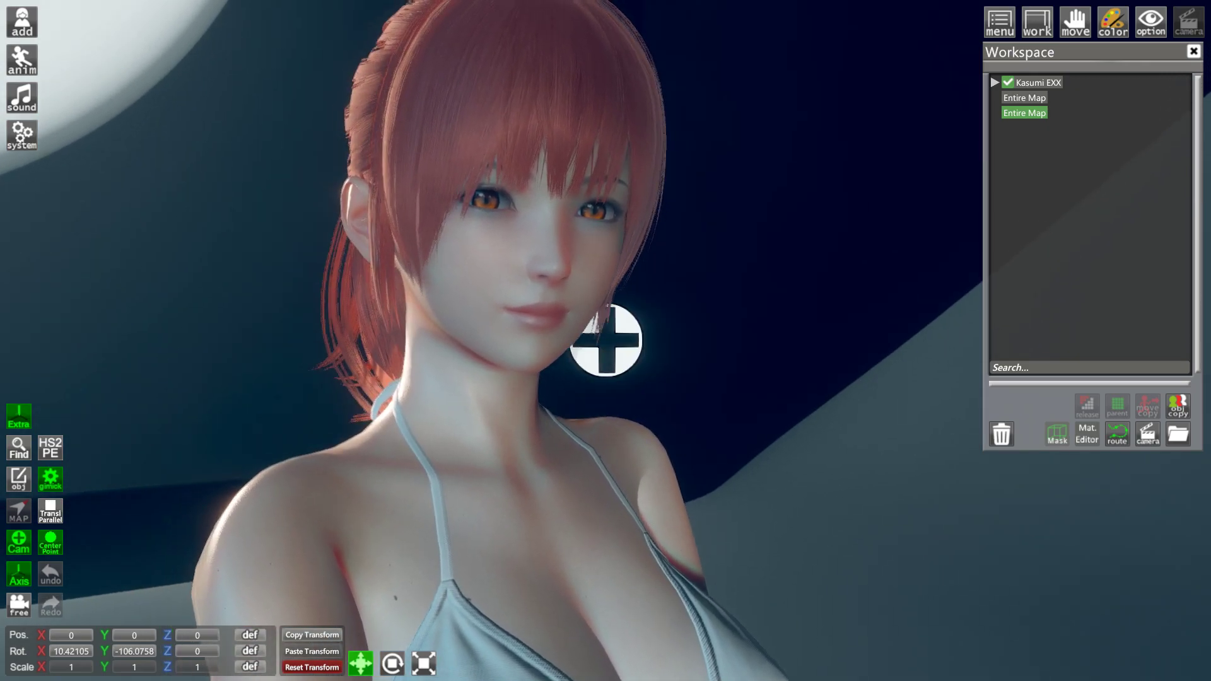